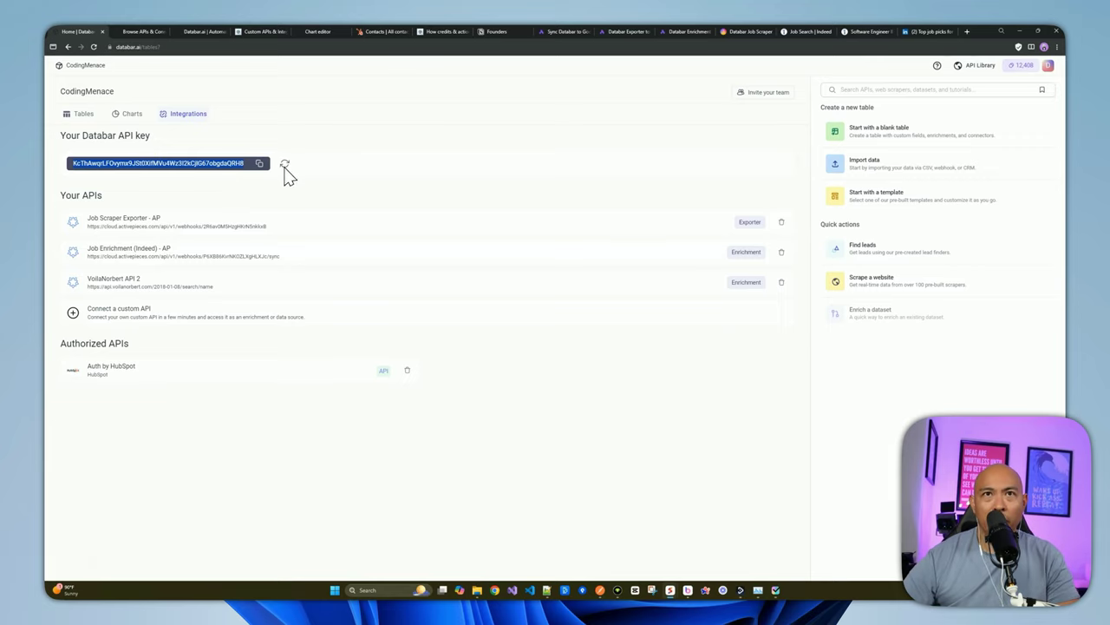
pyautogui.moveTo(126, 343); pyautogui.dragTo(83, 348)
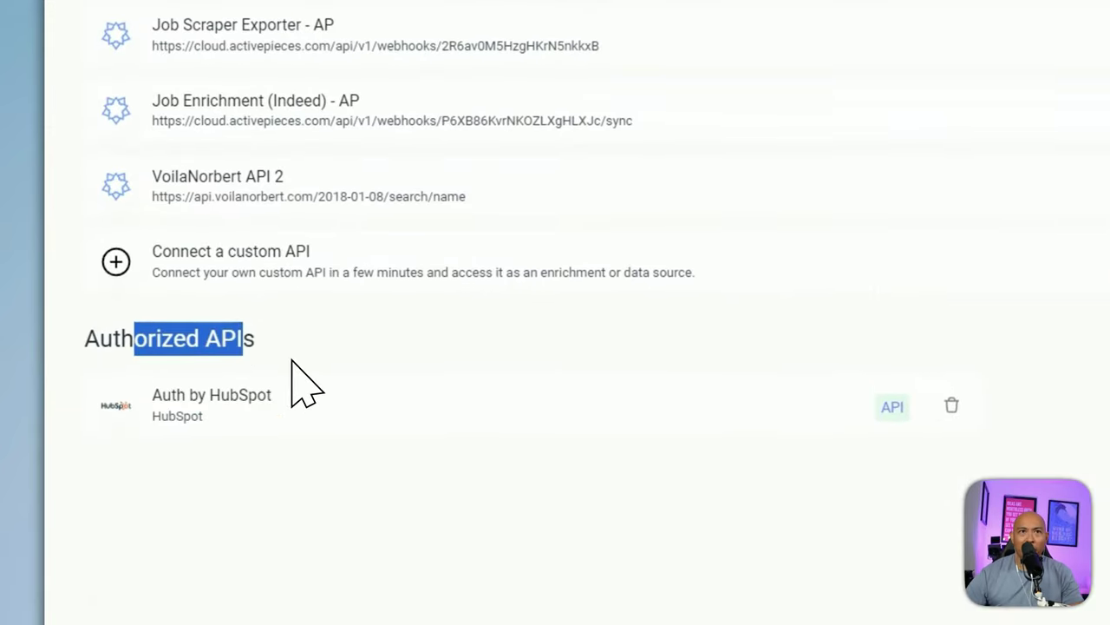
pyautogui.click(226, 345)
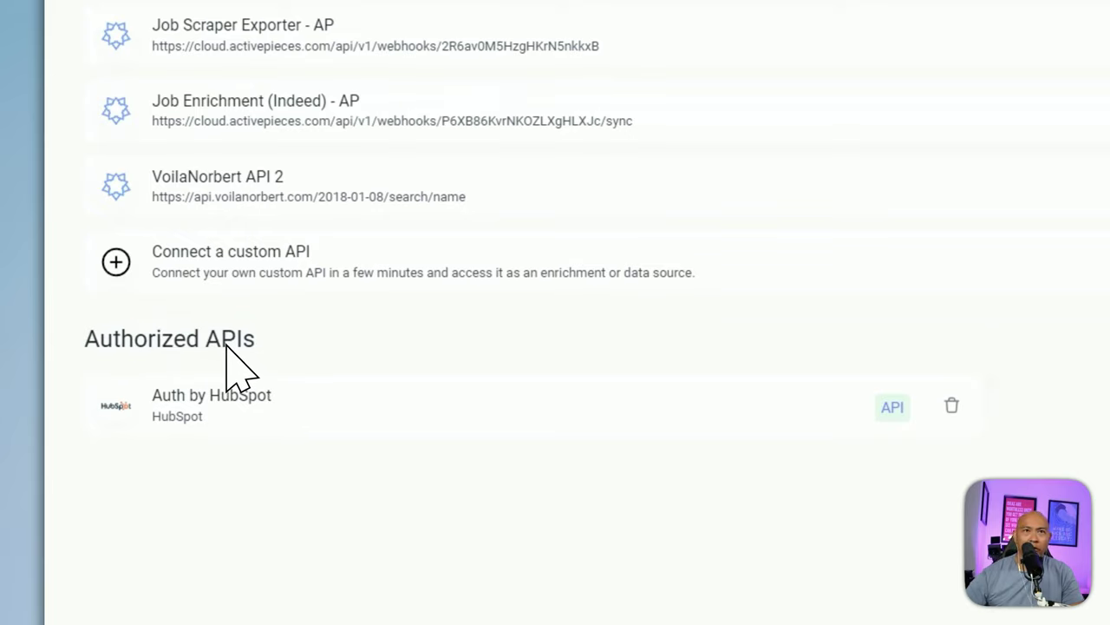
pyautogui.moveTo(267, 396); pyautogui.dragTo(162, 398)
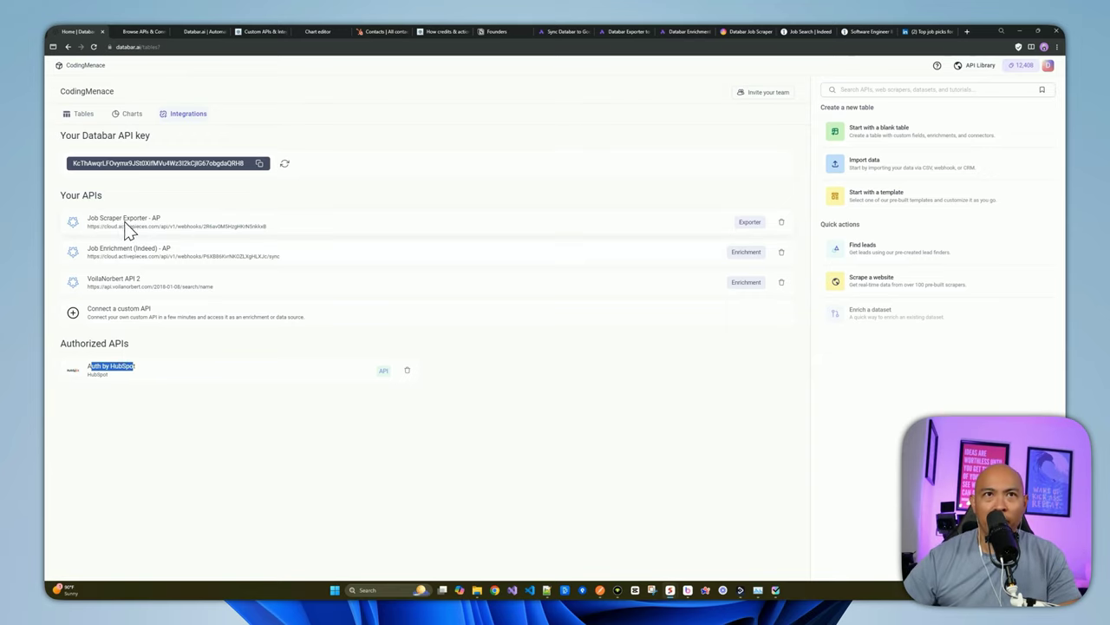
pyautogui.moveTo(161, 220); pyautogui.dragTo(97, 220)
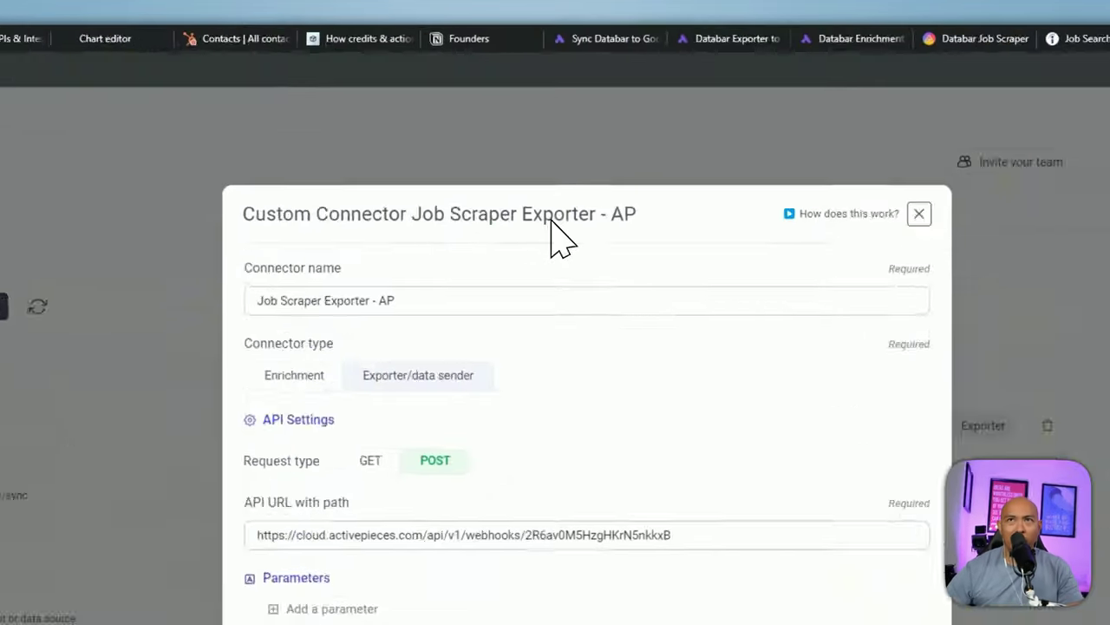
pyautogui.moveTo(538, 119); pyautogui.dragTo(521, 119)
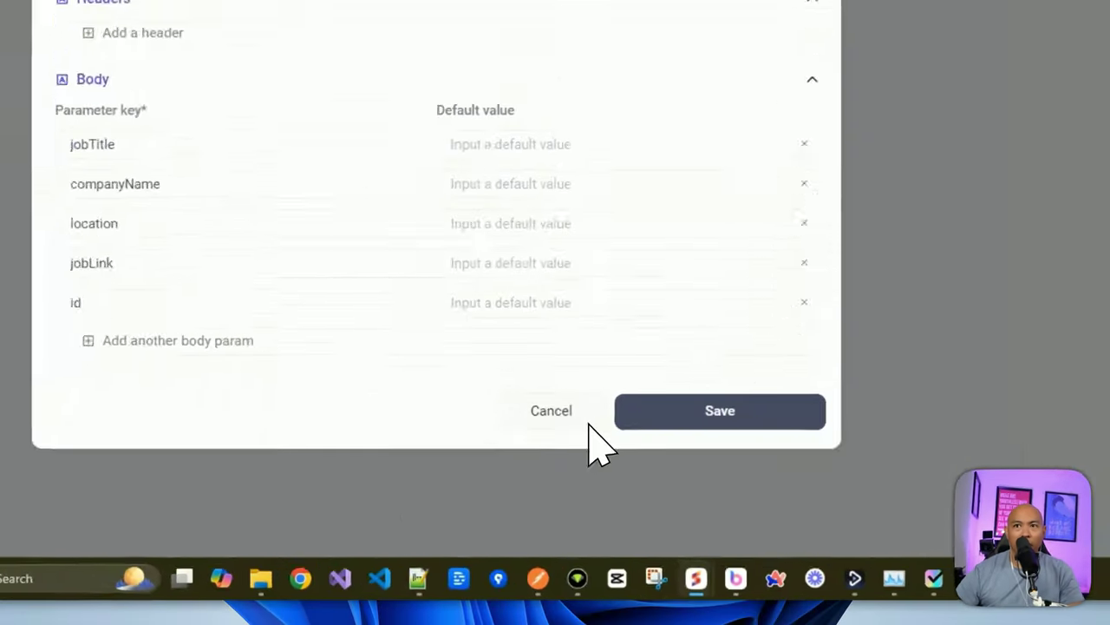
pyautogui.click(618, 518)
pyautogui.click(320, 268)
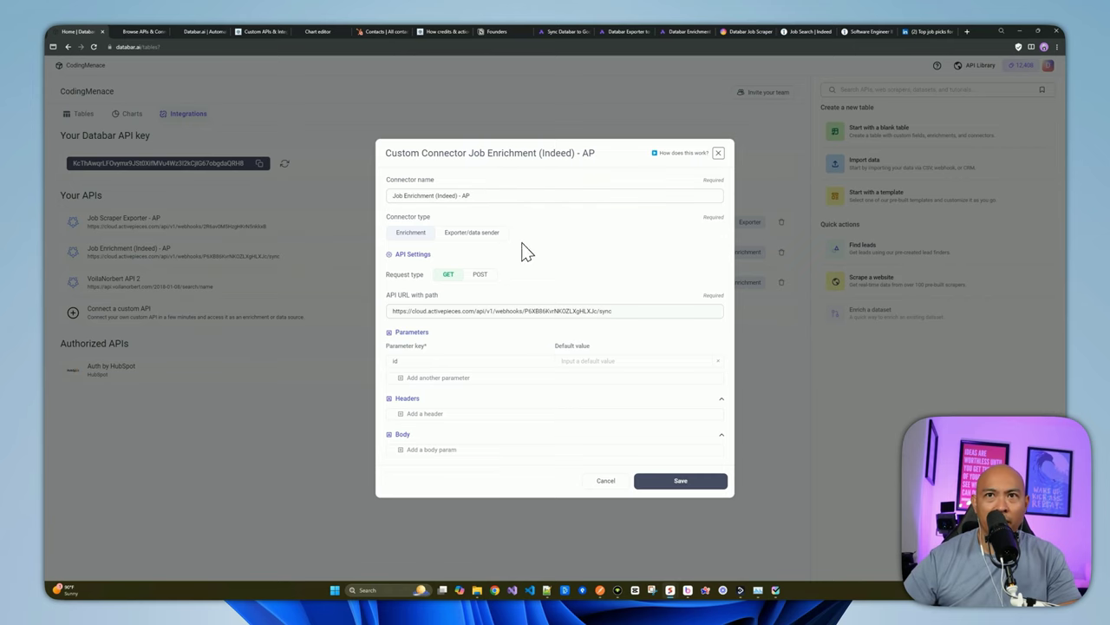
pyautogui.click(420, 310)
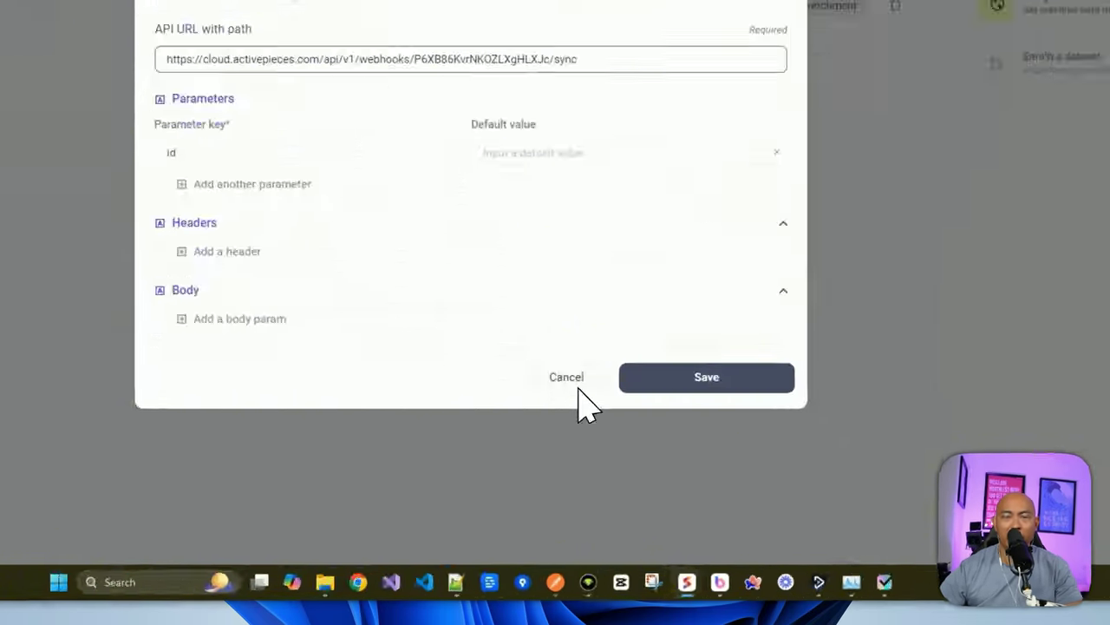
pyautogui.click(609, 483)
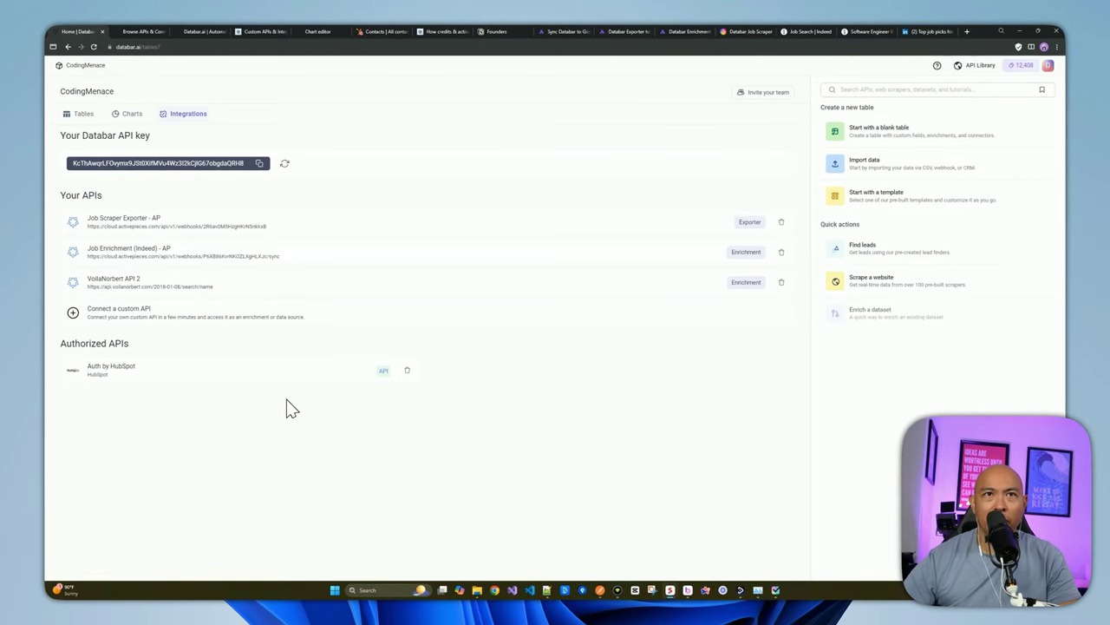
# Peek at the exporter API's settings, then start a new custom API connector as Exporter.
pyautogui.click(749, 225)
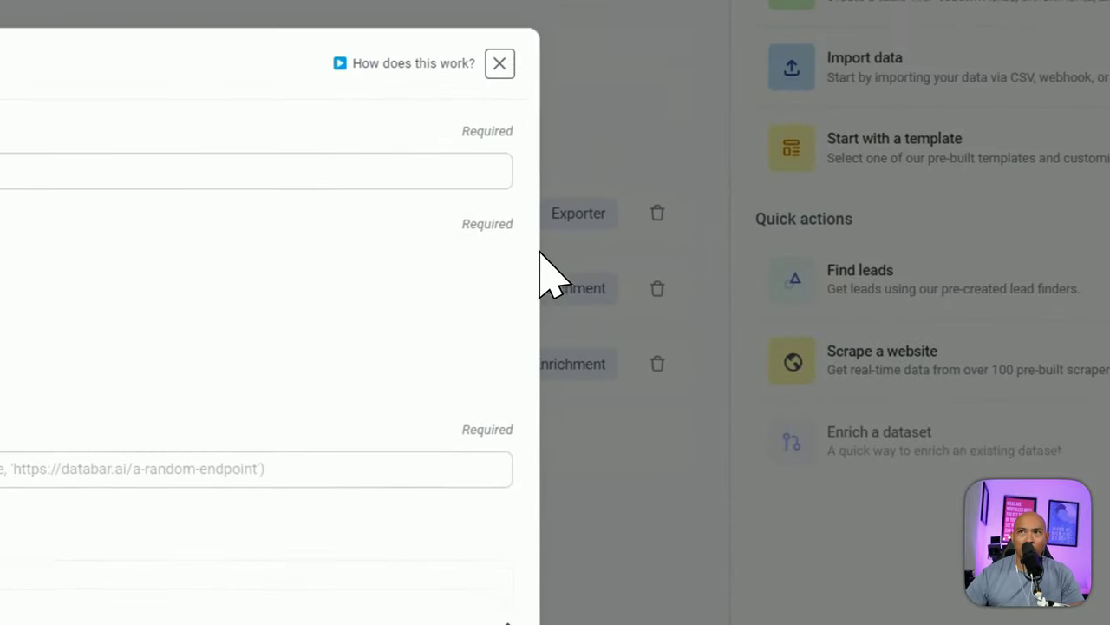
pyautogui.click(546, 274)
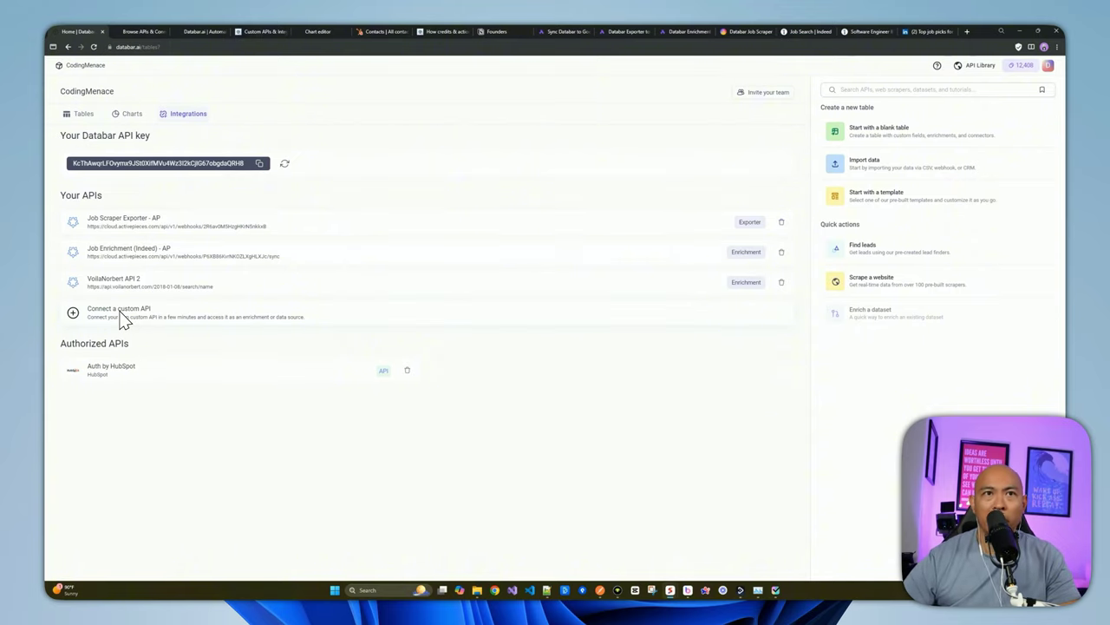
pyautogui.click(78, 316)
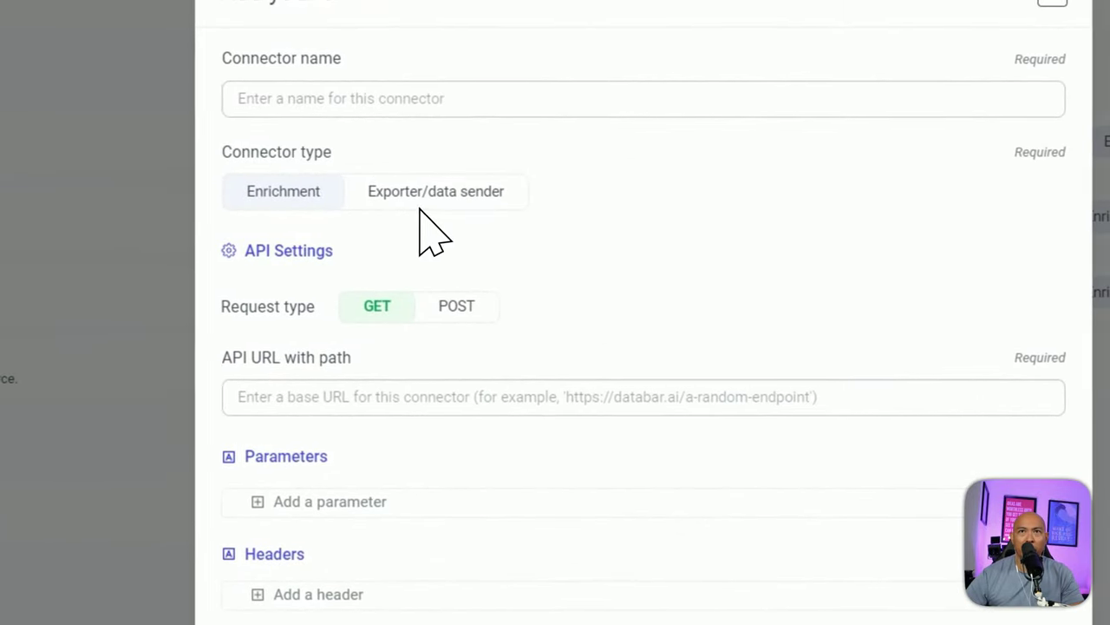
pyautogui.click(898, 74)
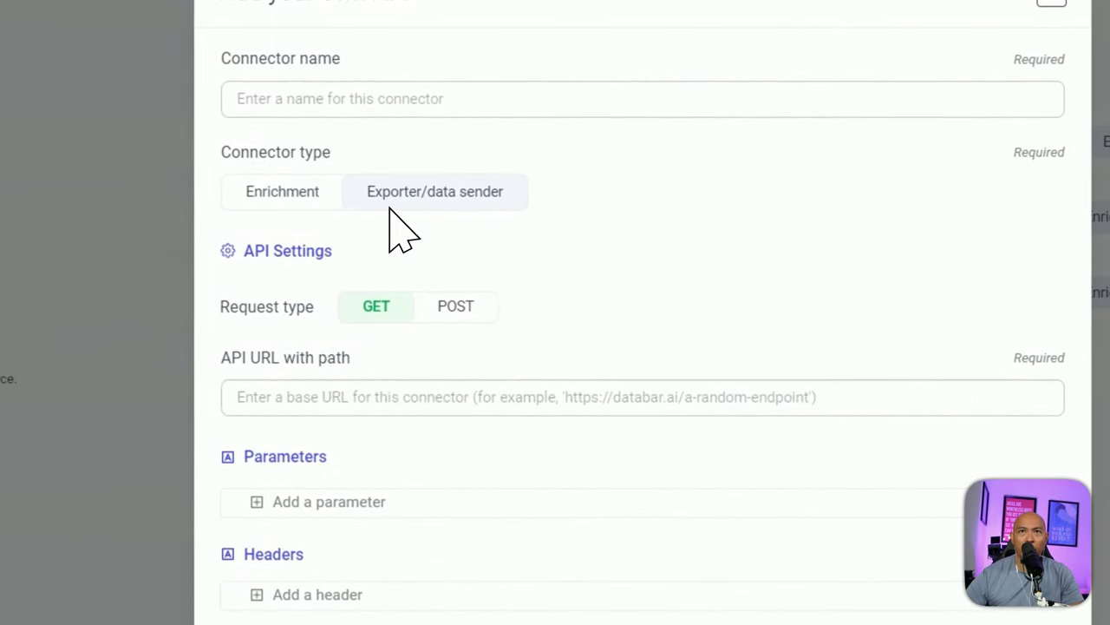
# Toggle the connector between Enrichment and Exporter, discard it, and go to the Tables list.
pyautogui.click(300, 205)
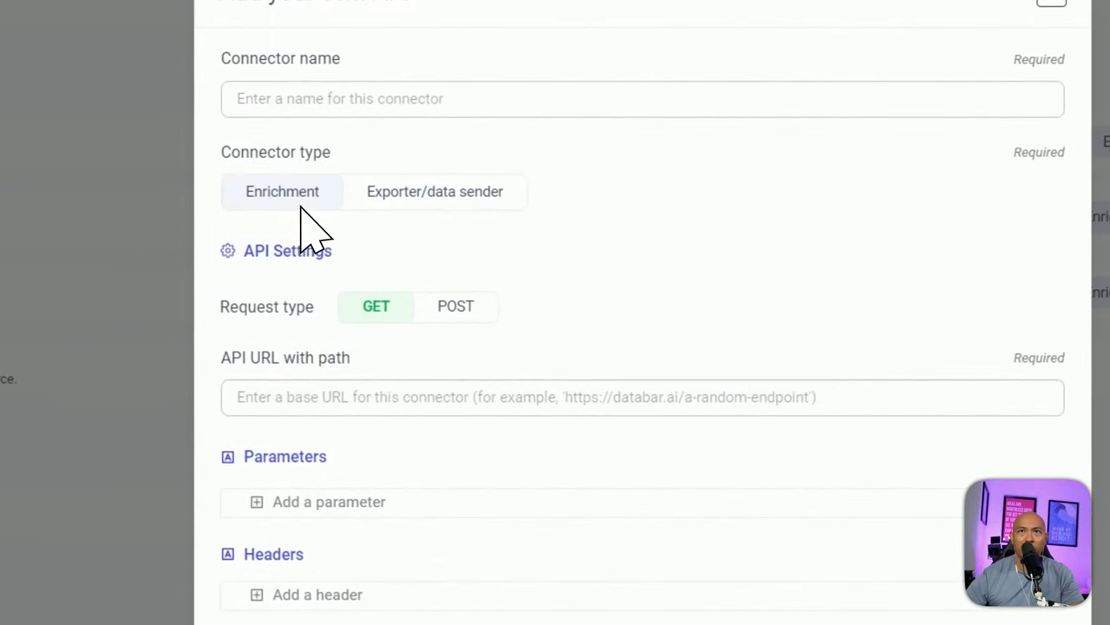
pyautogui.click(444, 203)
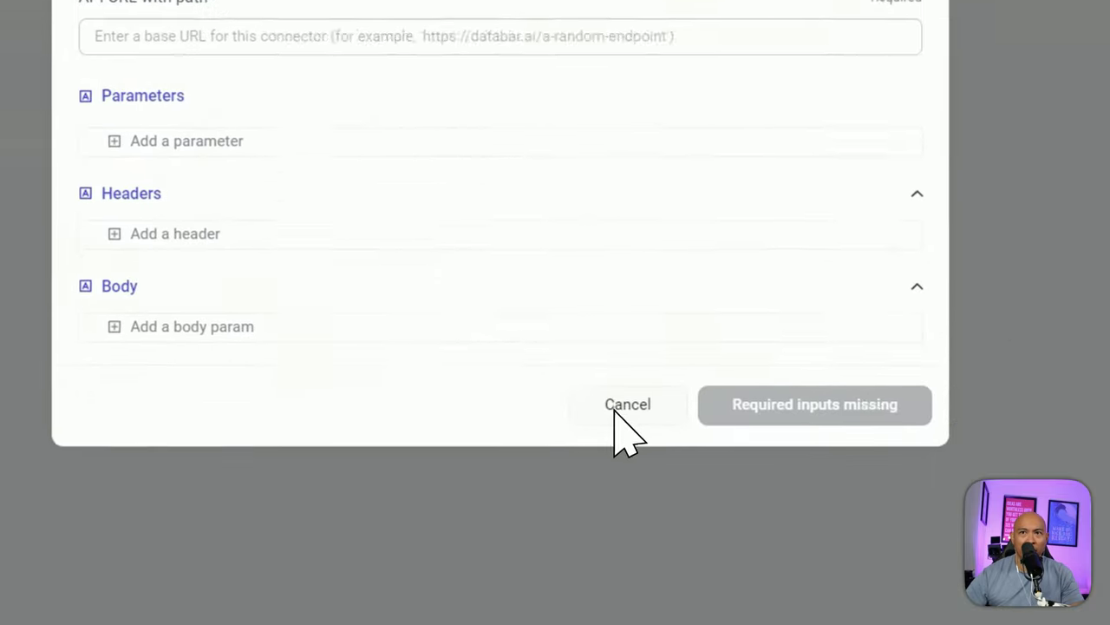
pyautogui.click(617, 406)
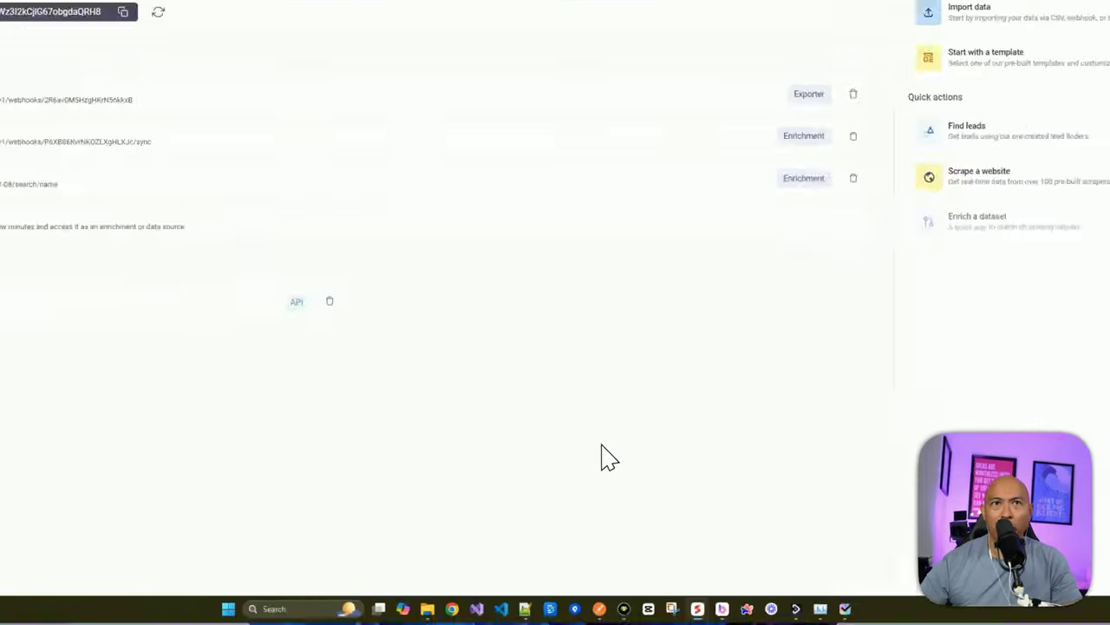
pyautogui.click(80, 112)
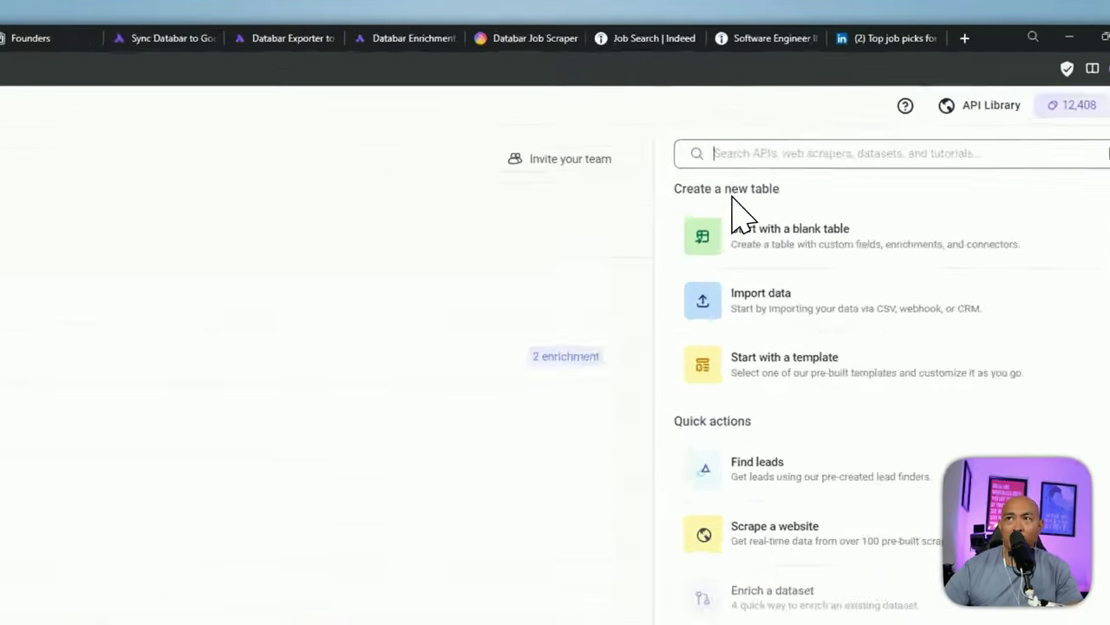
pyautogui.moveTo(842, 113); pyautogui.dragTo(889, 162)
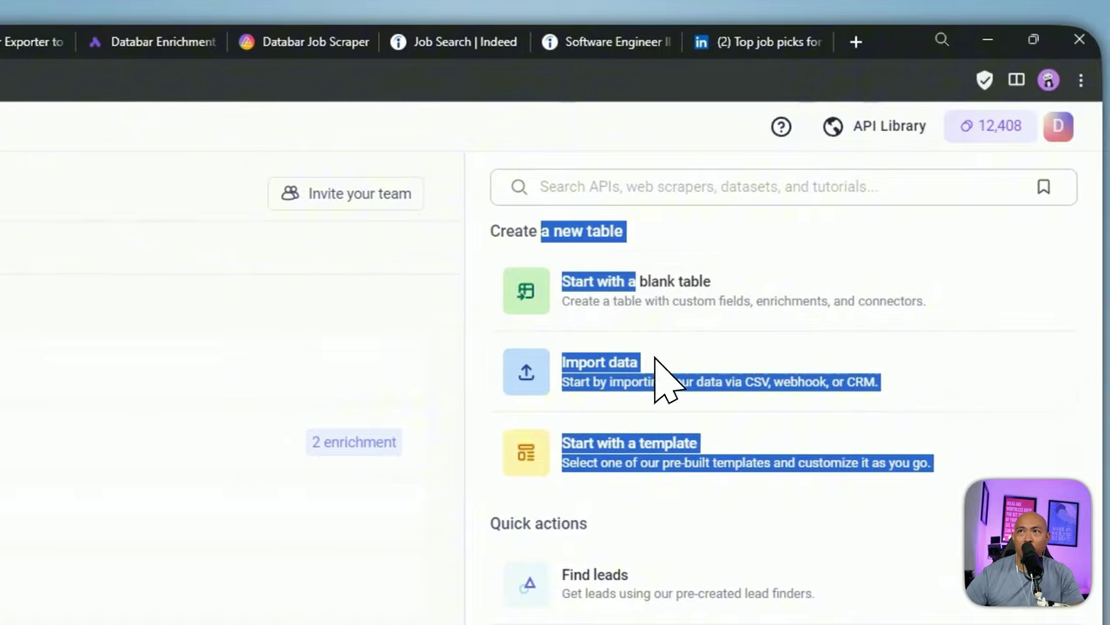
pyautogui.click(685, 503)
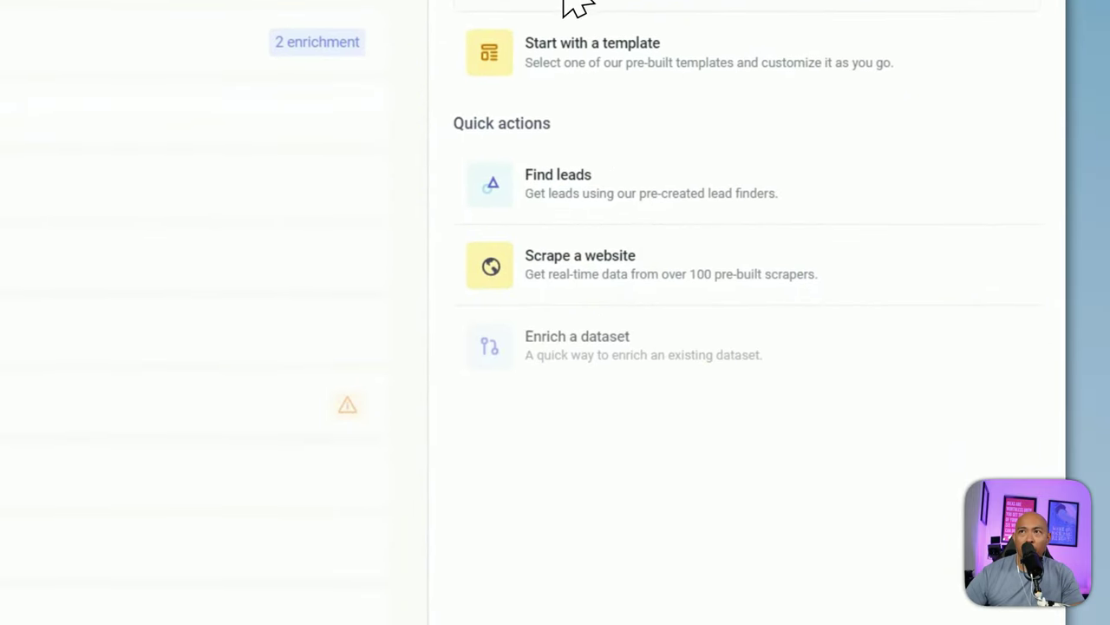
pyautogui.click(568, 2)
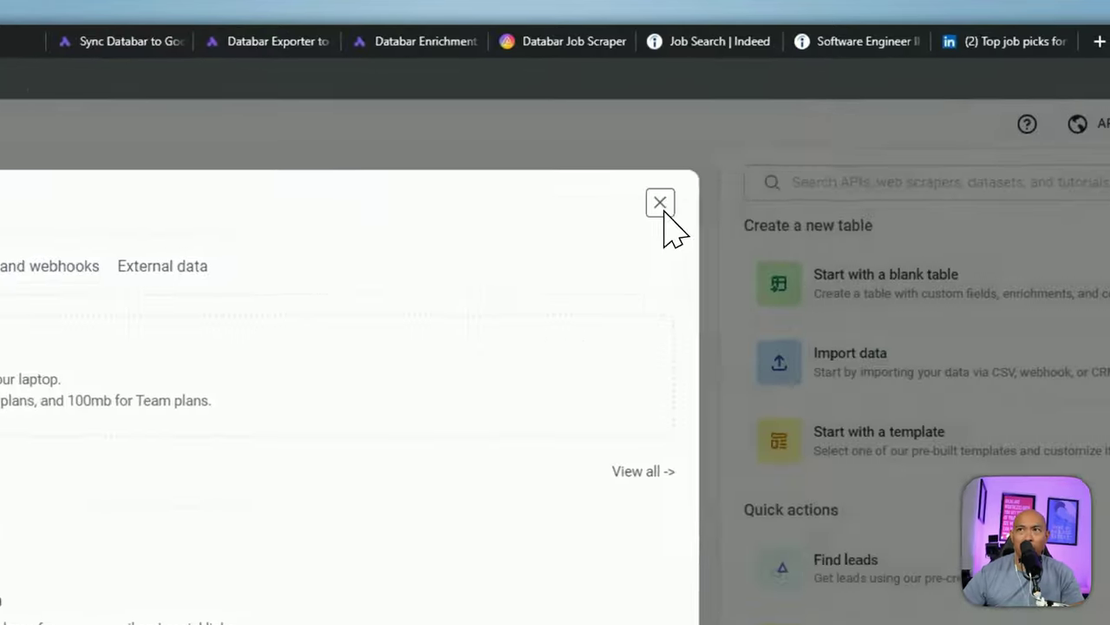
pyautogui.click(786, 97)
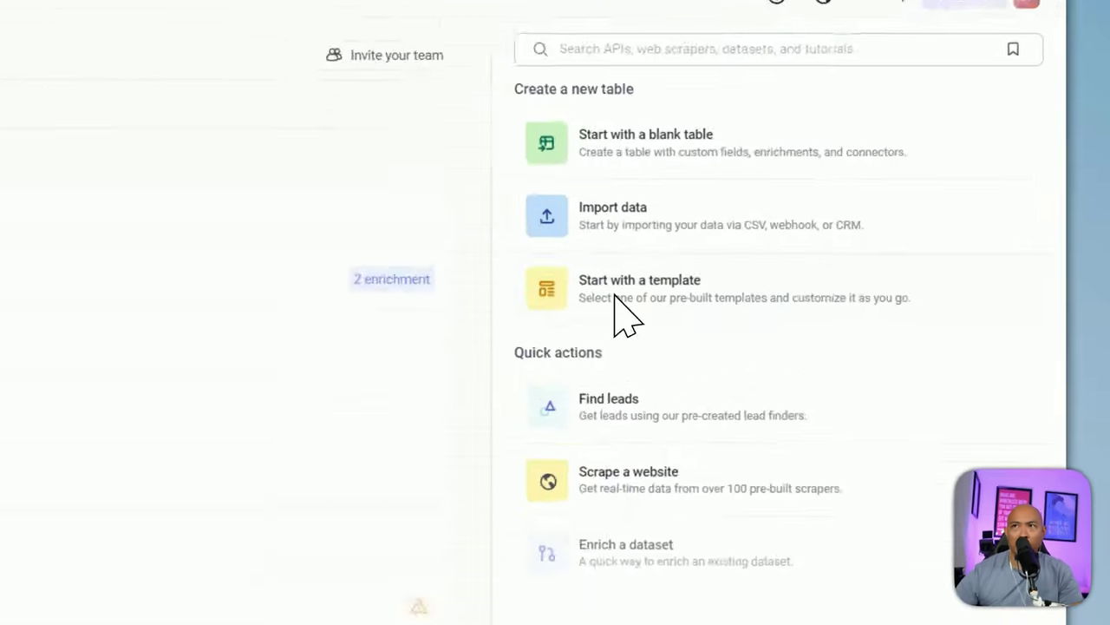
pyautogui.click(868, 199)
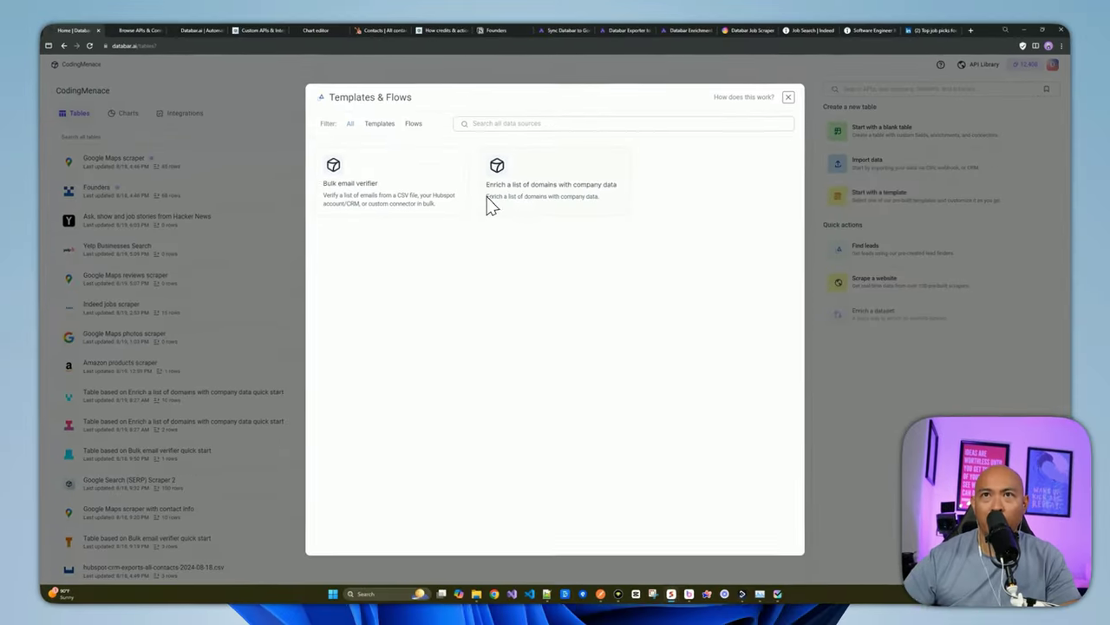
pyautogui.click(787, 98)
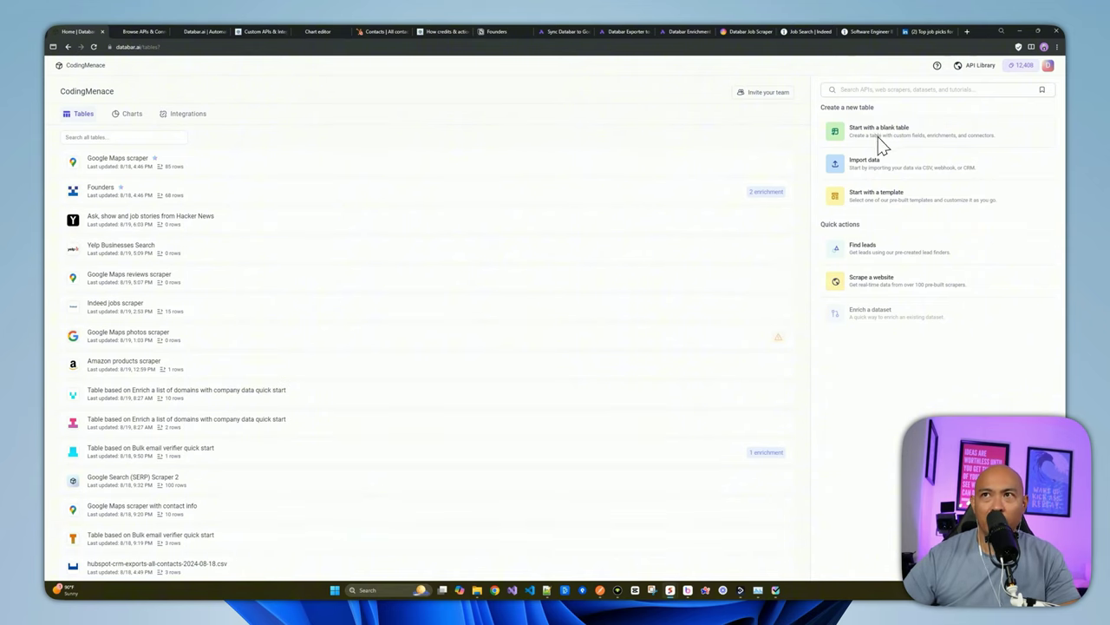
pyautogui.click(868, 91)
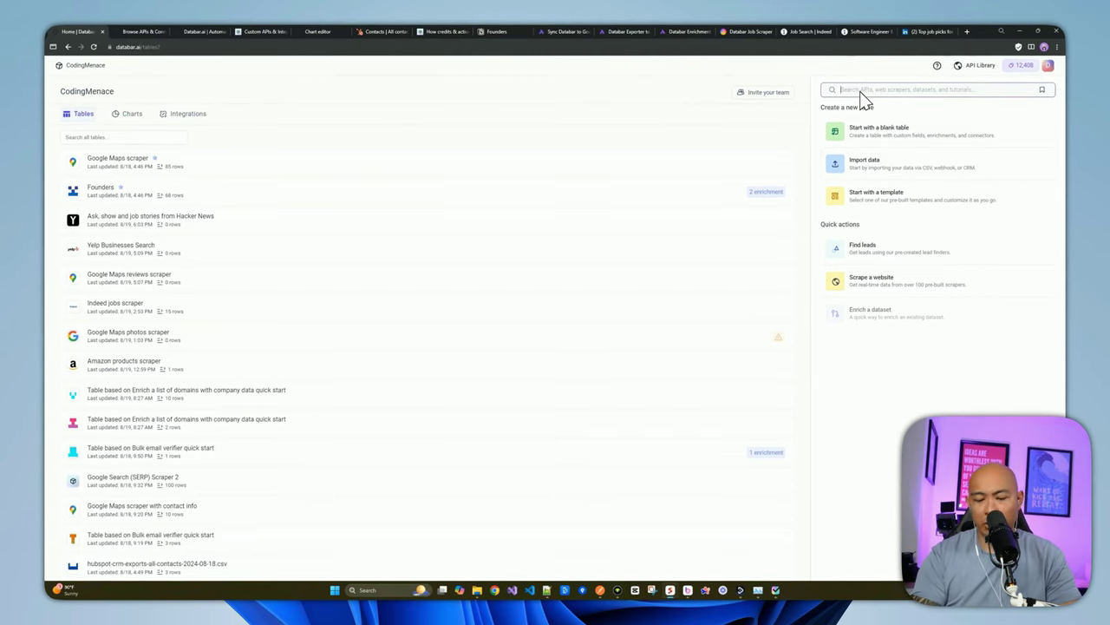
# Search 'google' and browse the results, noting the directions and Google Search (SERP) scrapers.
pyautogui.write('google')
pyautogui.moveTo(871, 119); pyautogui.dragTo(907, 121)
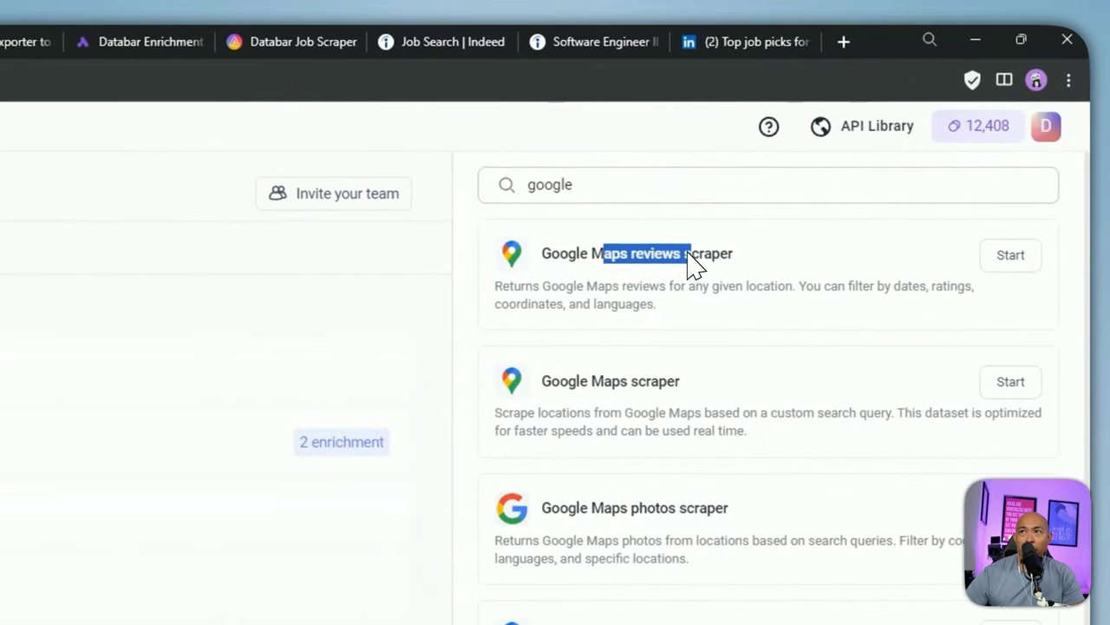
pyautogui.doubleClick(561, 195)
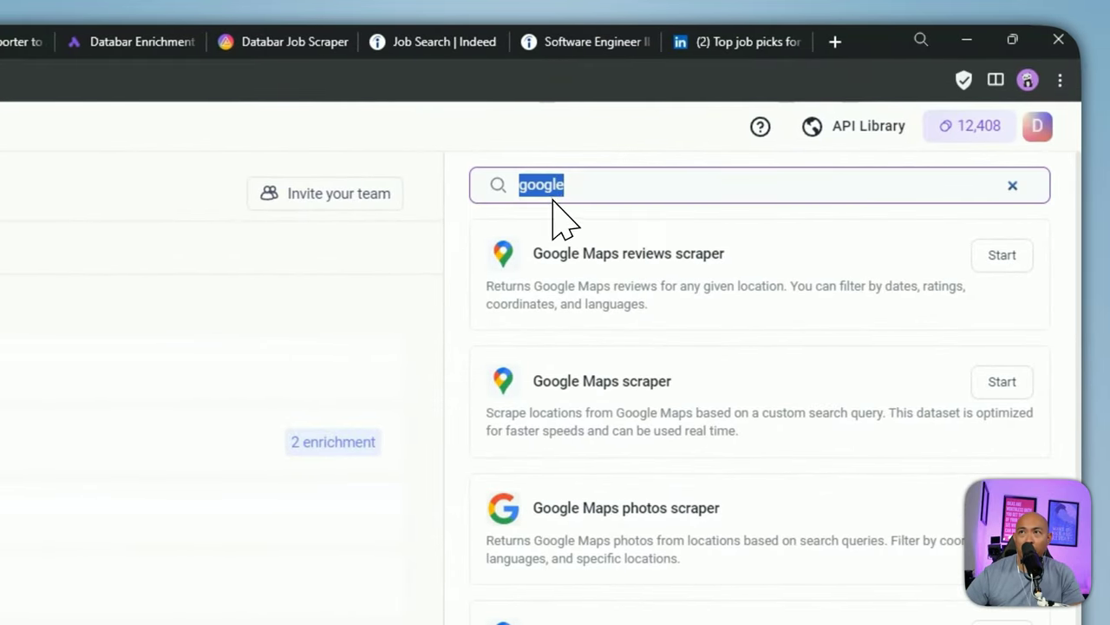
pyautogui.scroll(-10, 666, 282)
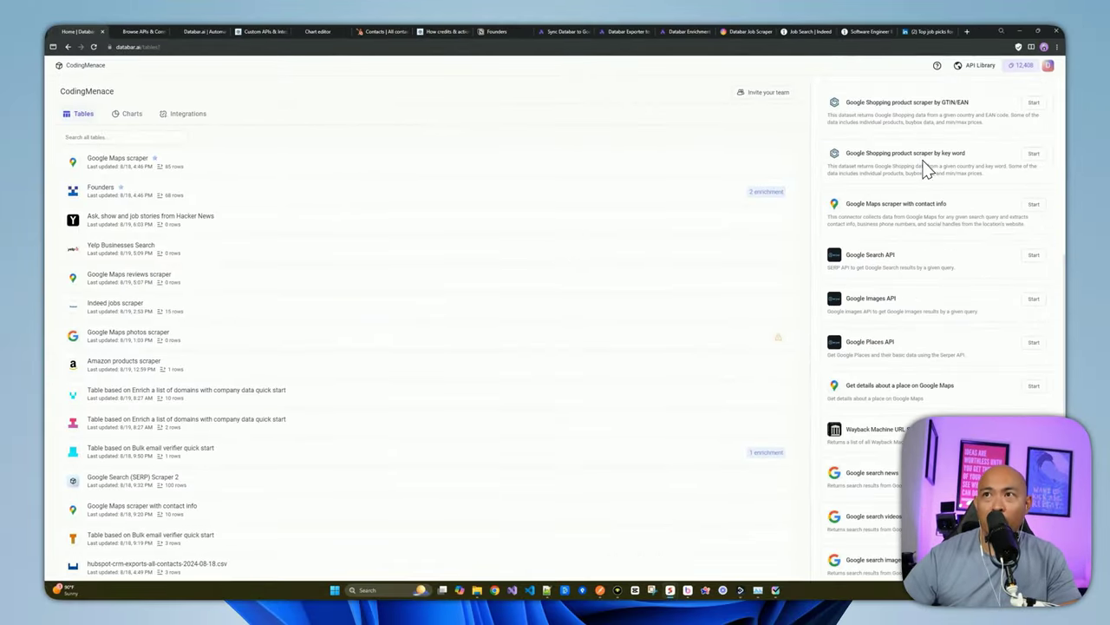
pyautogui.scroll(5, 921, 165)
pyautogui.scroll(-3, 916, 169)
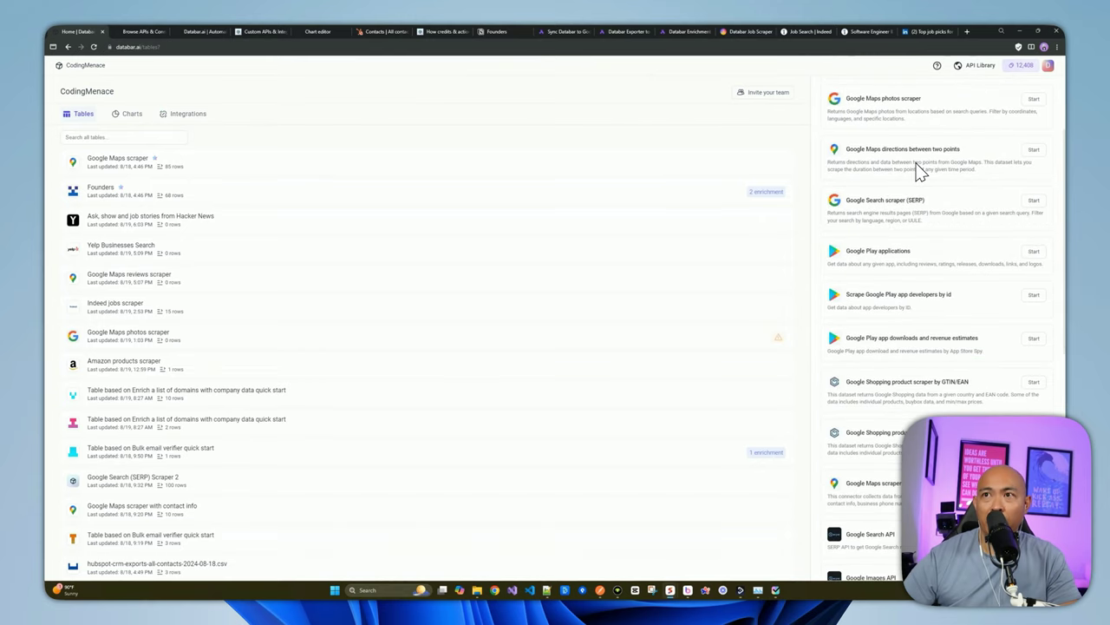
pyautogui.scroll(3, 877, 179)
pyautogui.scroll(-1, 879, 180)
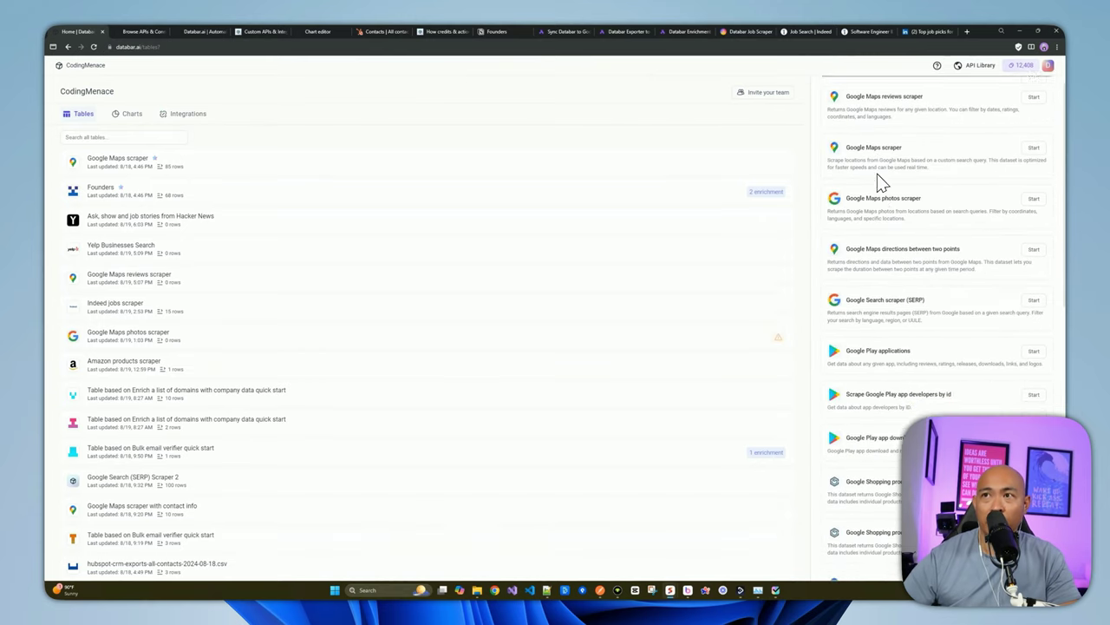
pyautogui.moveTo(921, 228); pyautogui.dragTo(859, 231)
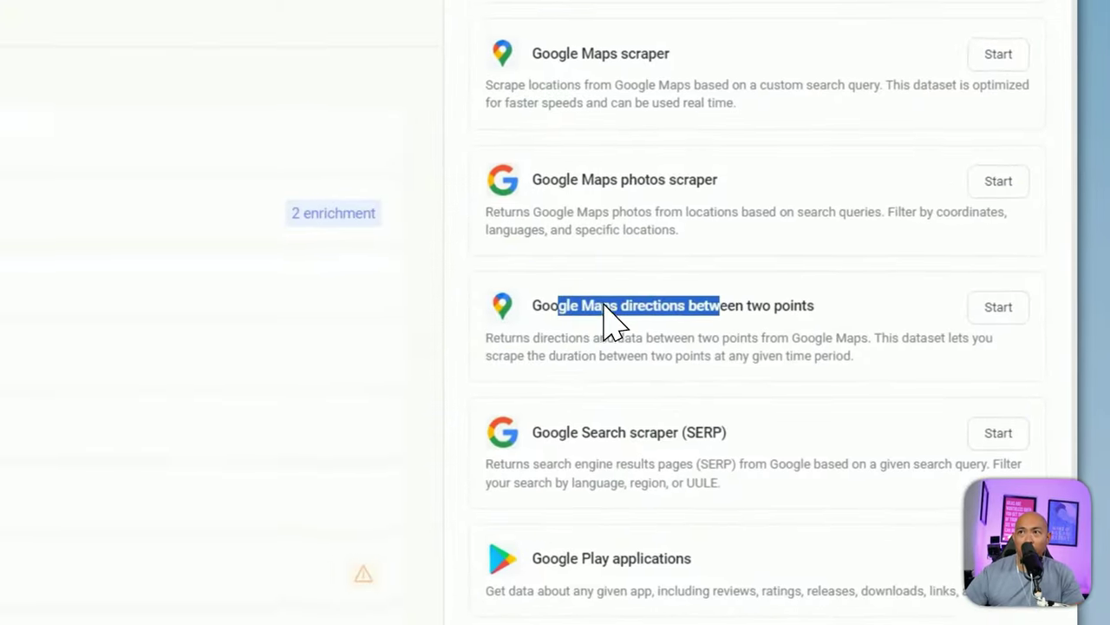
pyautogui.moveTo(587, 353); pyautogui.dragTo(648, 354)
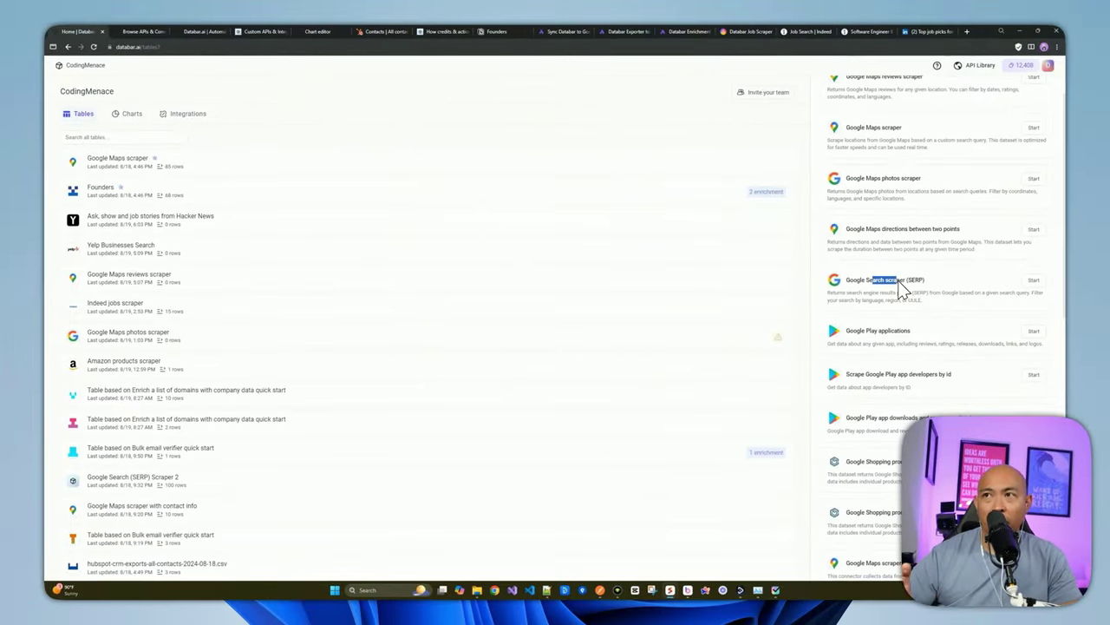
# Find the Google Maps reviews scraper, then search 'google' in the API search box.
pyautogui.scroll(-3, 876, 352)
pyautogui.moveTo(845, 346); pyautogui.dragTo(914, 357)
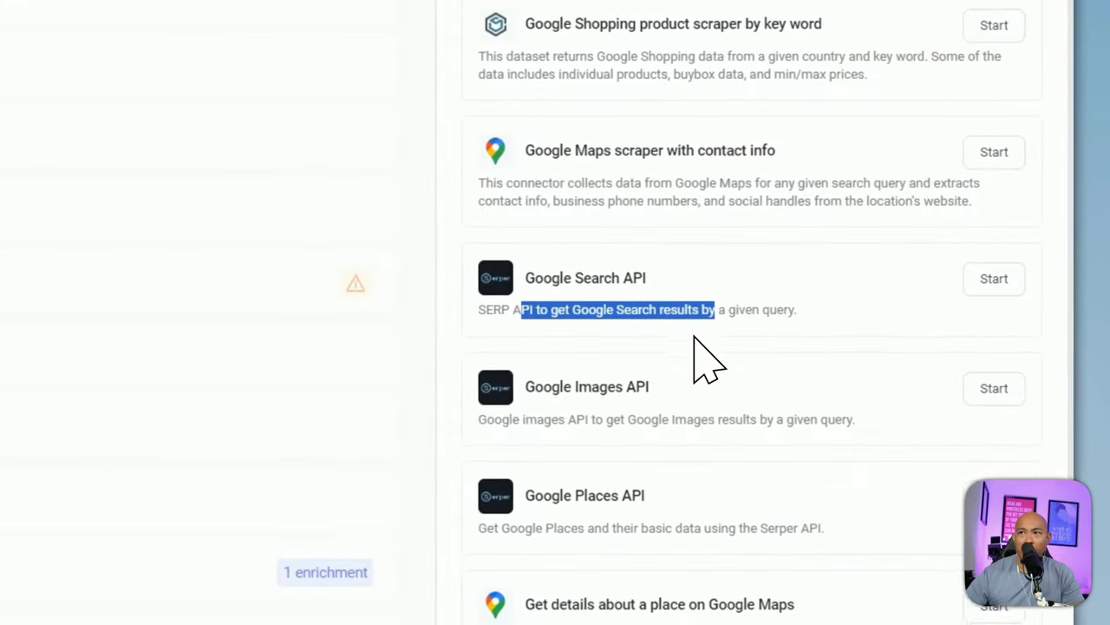
pyautogui.scroll(-2, 682, 372)
pyautogui.scroll(10, 682, 372)
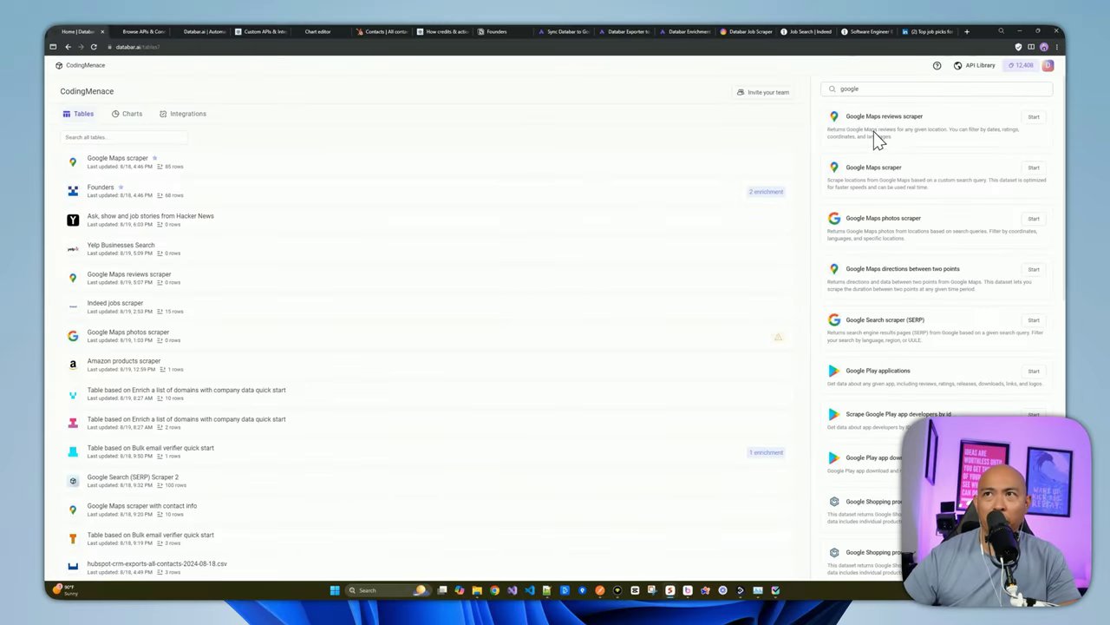
pyautogui.moveTo(834, 129); pyautogui.dragTo(885, 132)
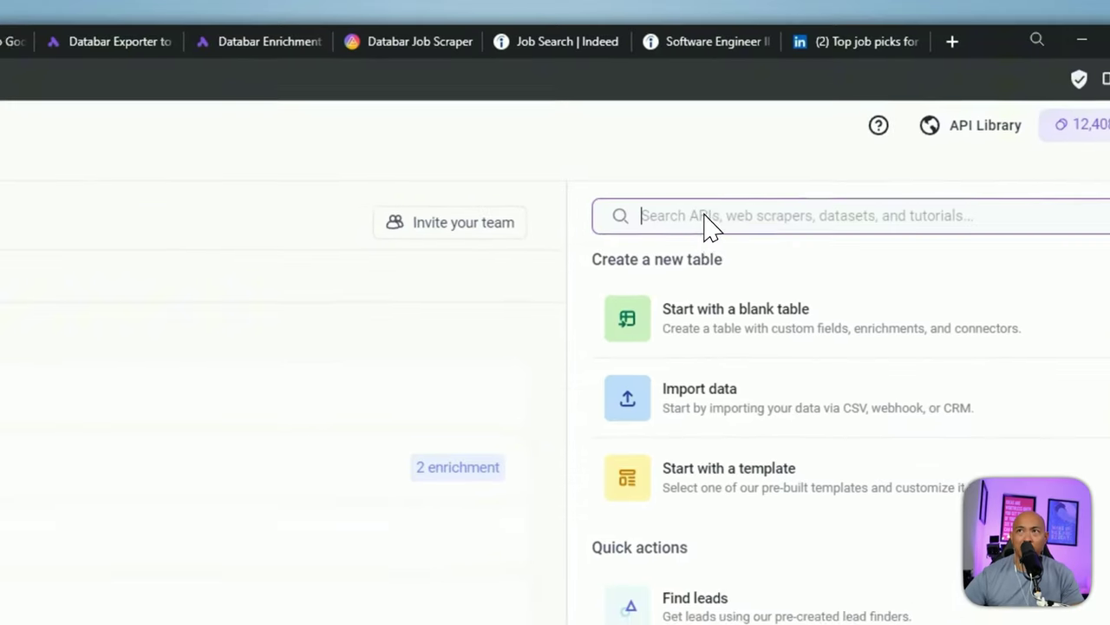
pyautogui.click(867, 104)
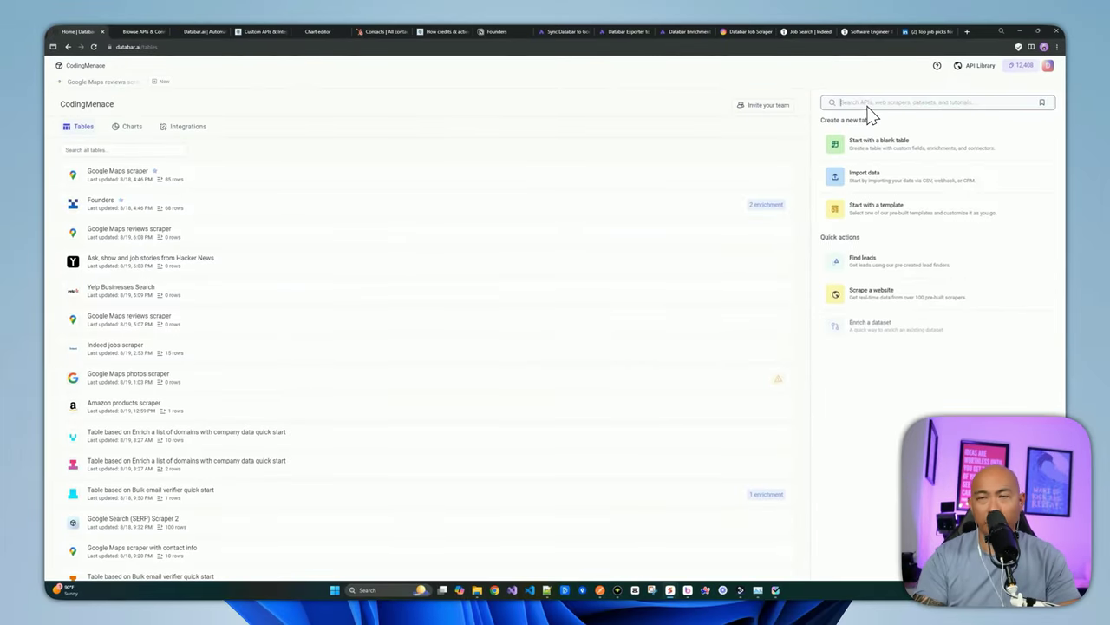
pyautogui.write('google')
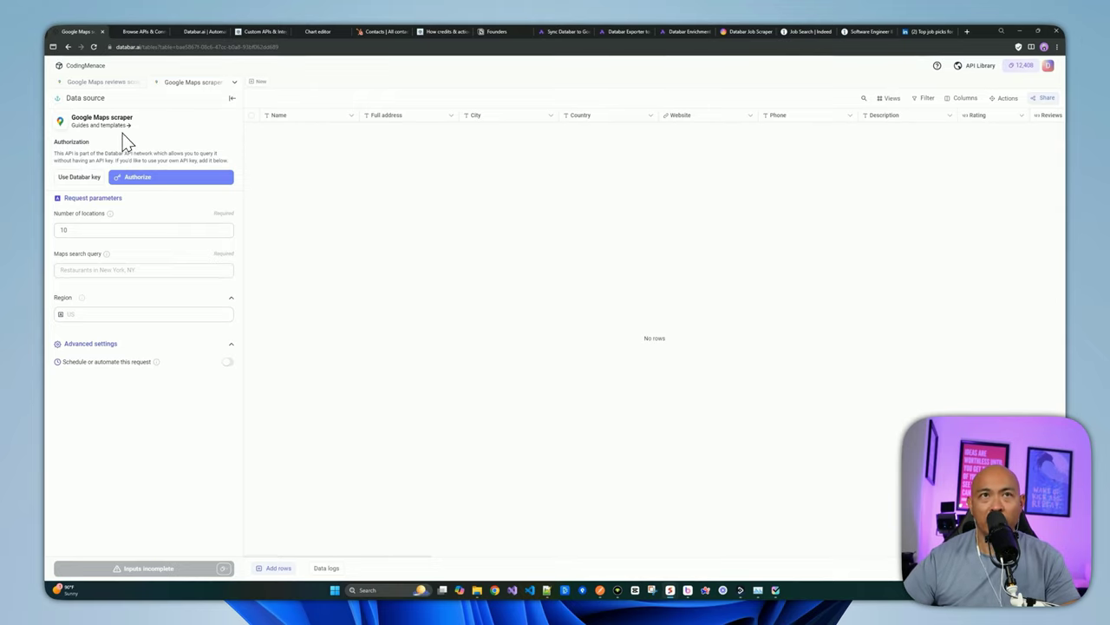
# Authorise the Google Maps scraper with Databar's shared key.
pyautogui.moveTo(79, 142); pyautogui.dragTo(64, 142)
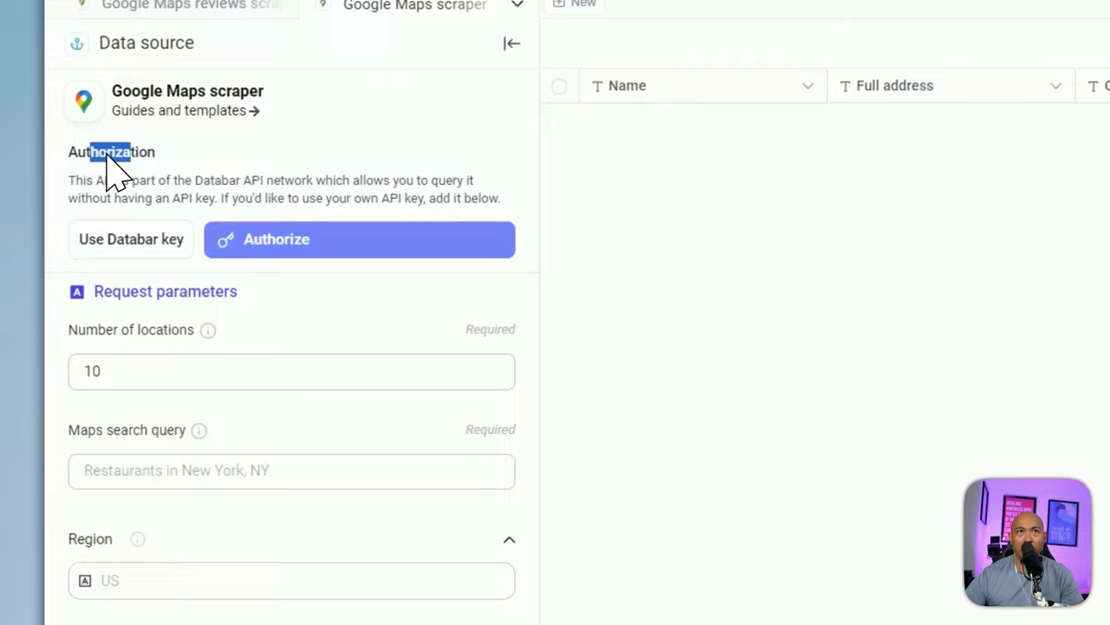
pyautogui.click(122, 178)
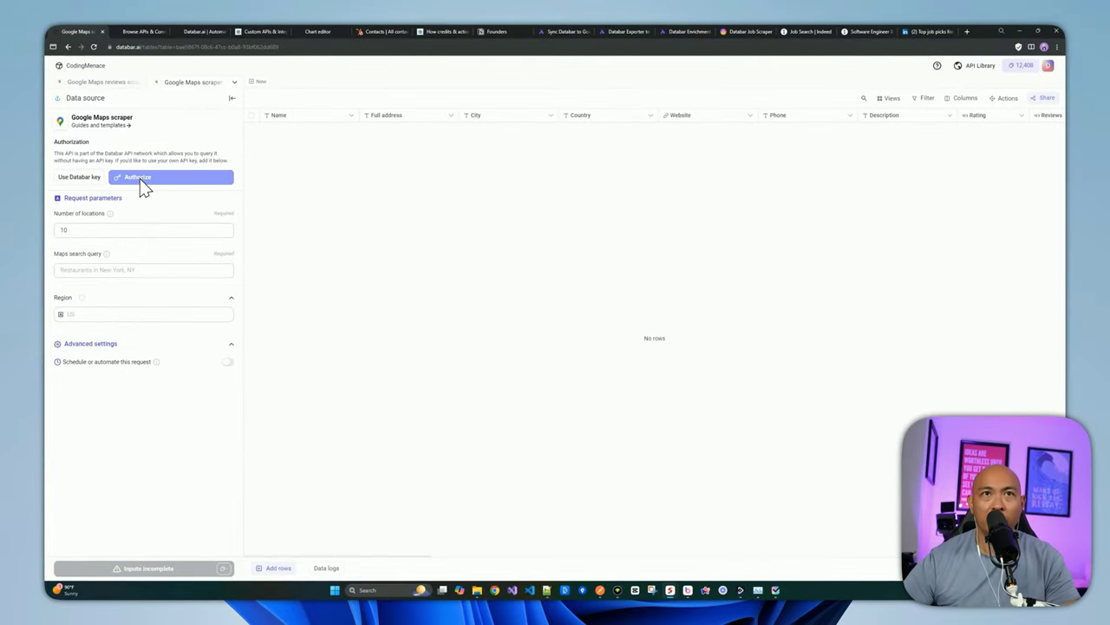
pyautogui.click(118, 177)
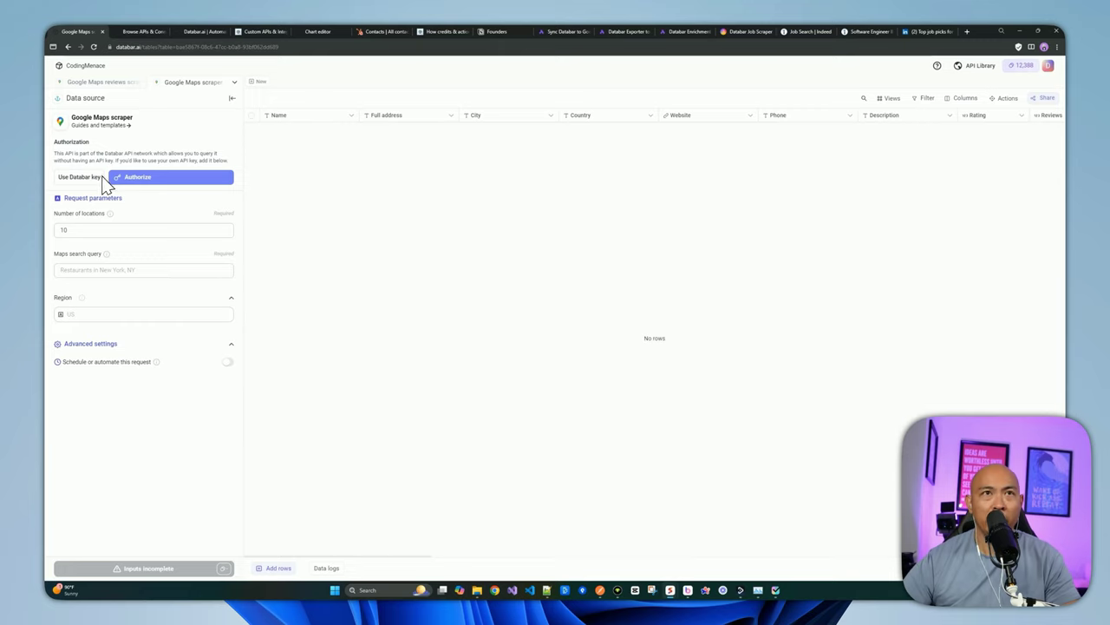
pyautogui.click(102, 178)
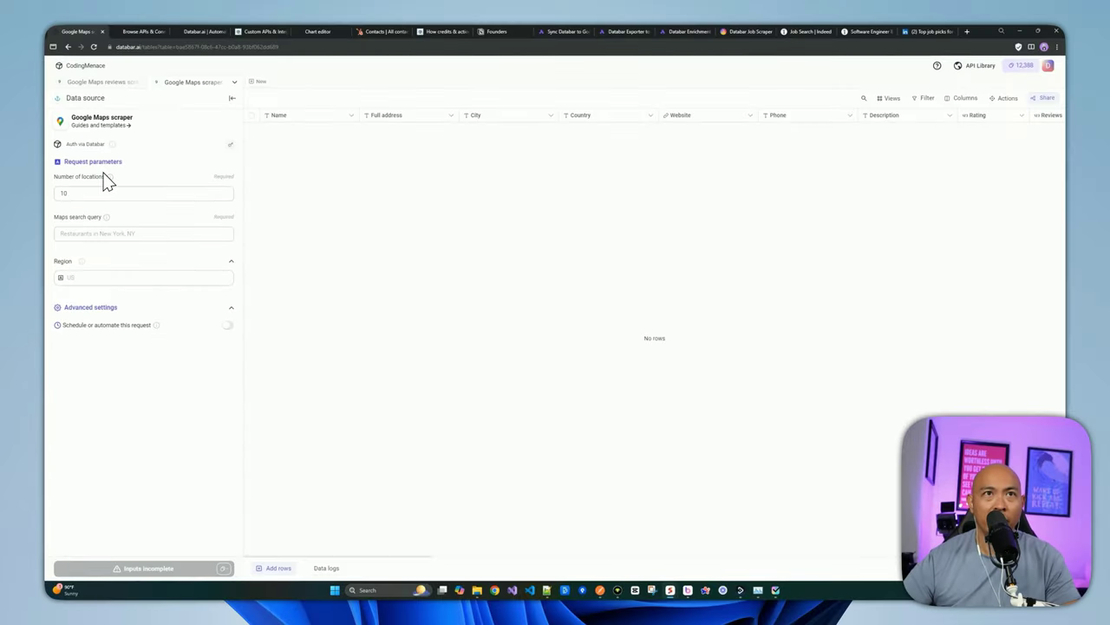
# Review the dataset details and request parameters, confirming Number of locations is 10.
pyautogui.moveTo(73, 162); pyautogui.dragTo(103, 163)
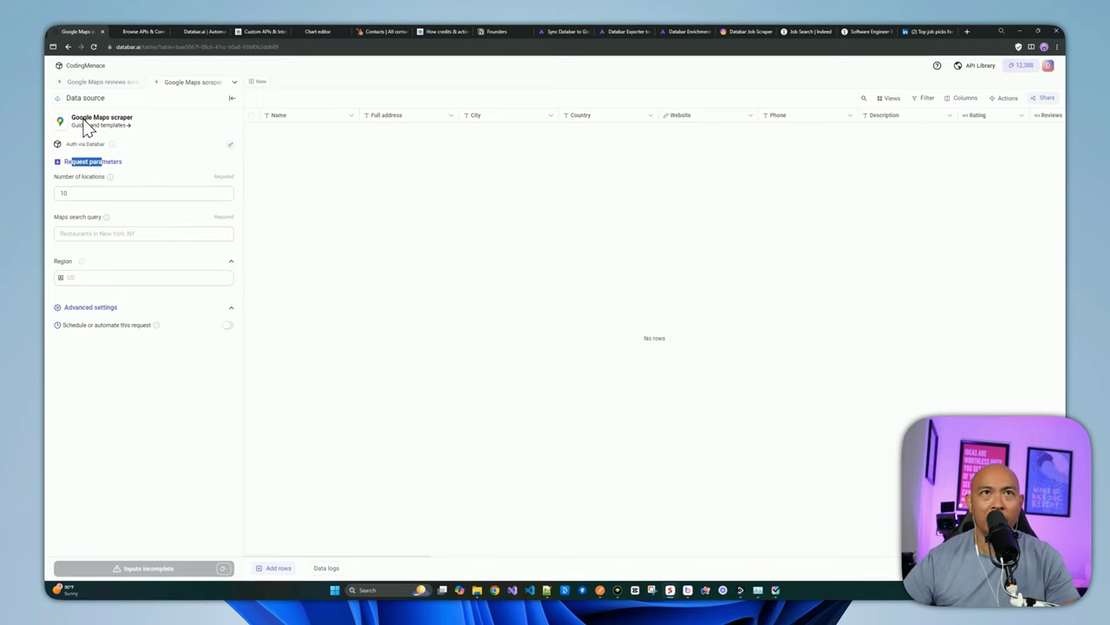
pyautogui.doubleClick(90, 119)
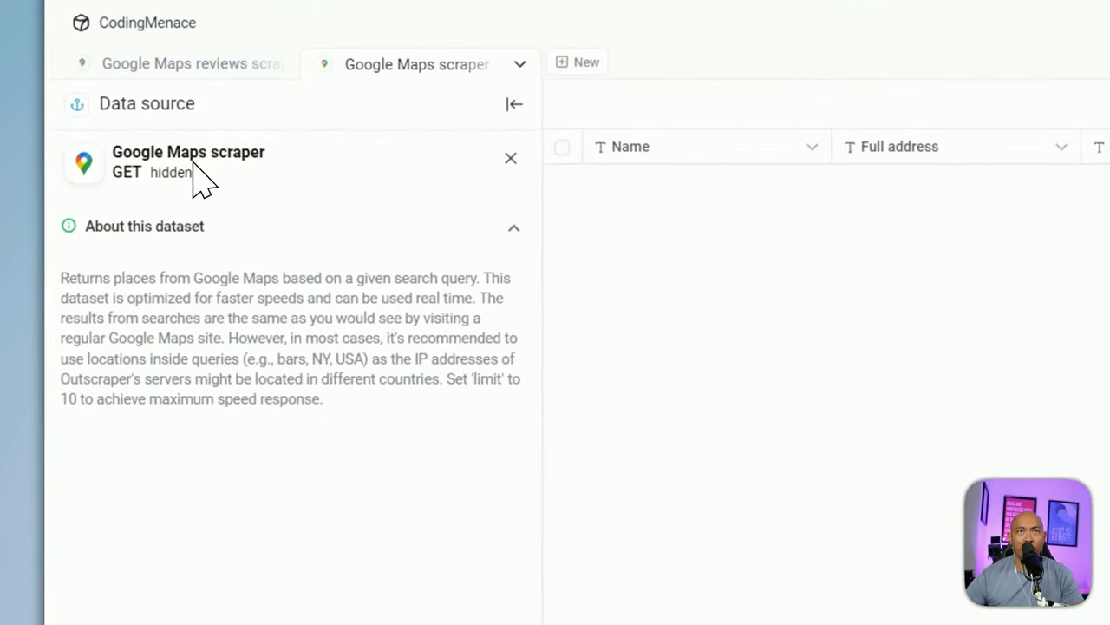
pyautogui.click(392, 164)
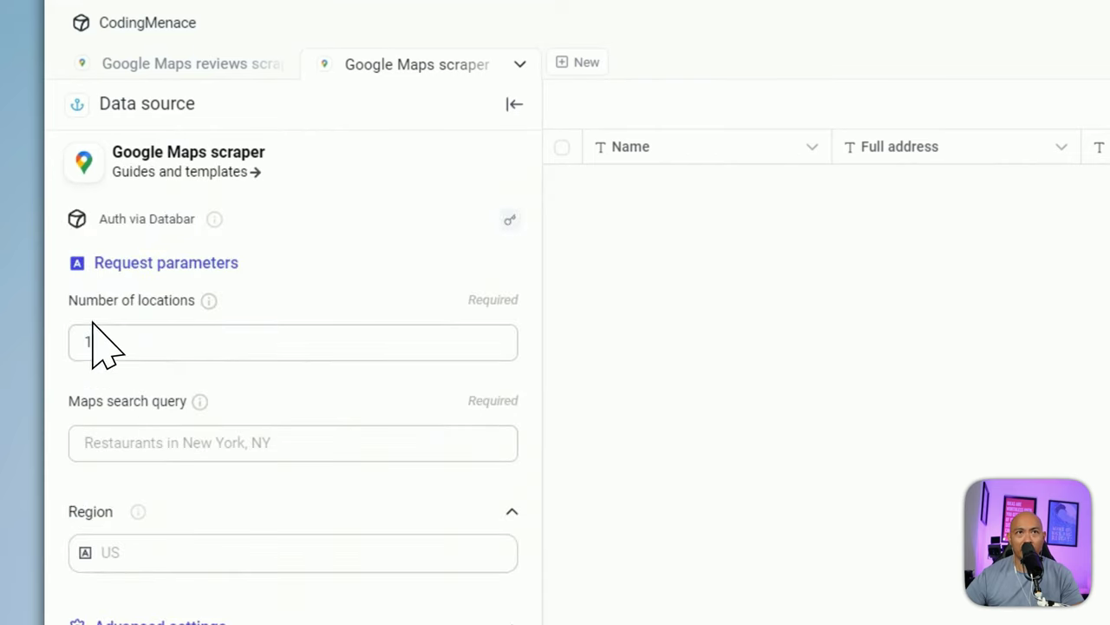
pyautogui.moveTo(98, 300); pyautogui.dragTo(117, 300)
pyautogui.click(161, 342)
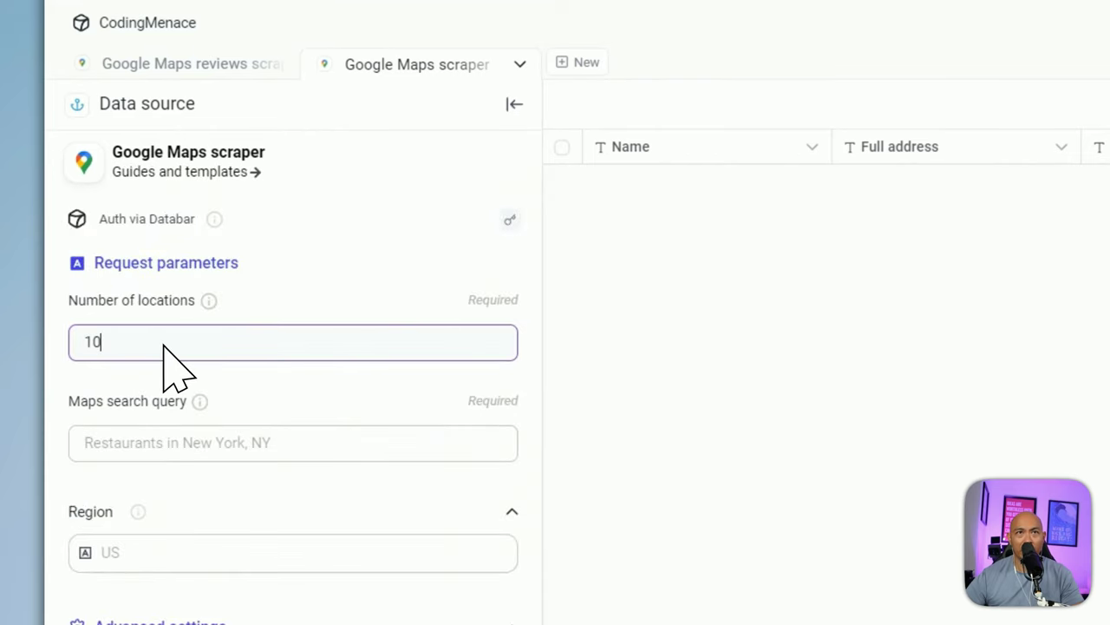
pyautogui.moveTo(211, 313)
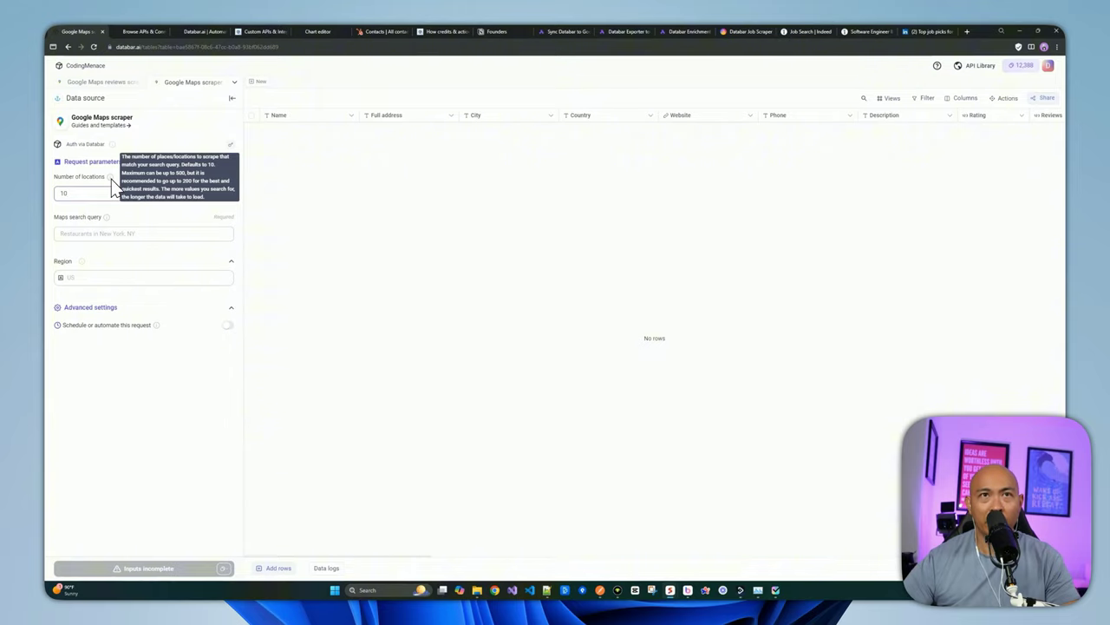
pyautogui.click(79, 233)
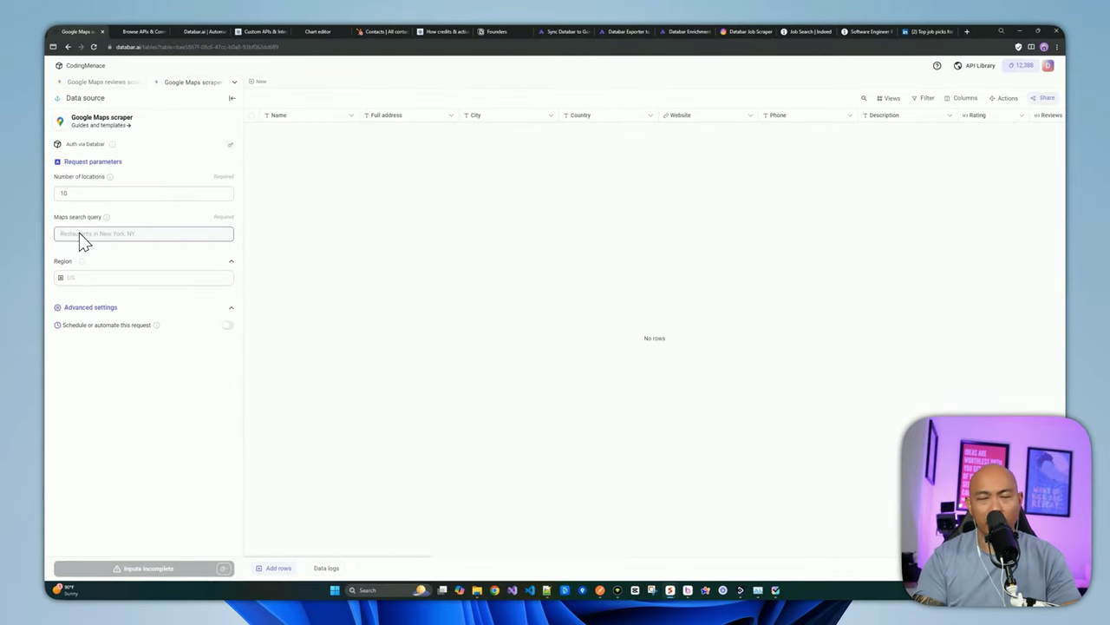
# Enter 'real estate new york, city' as the Maps search query, leaving Region as US.
pyautogui.write('real ')
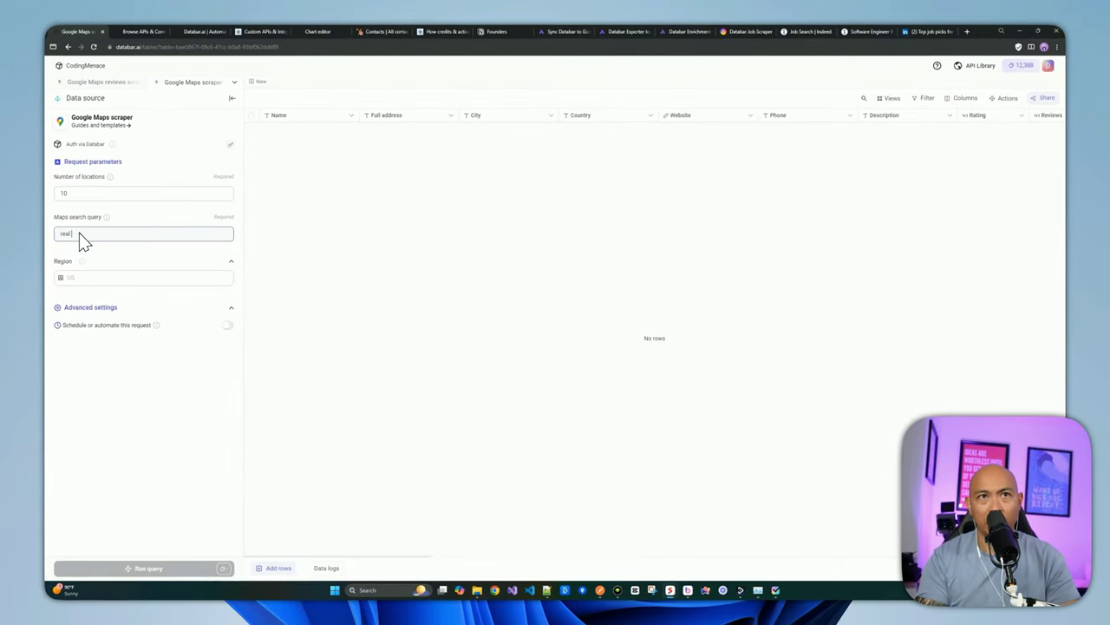
pyautogui.write('estate ne')
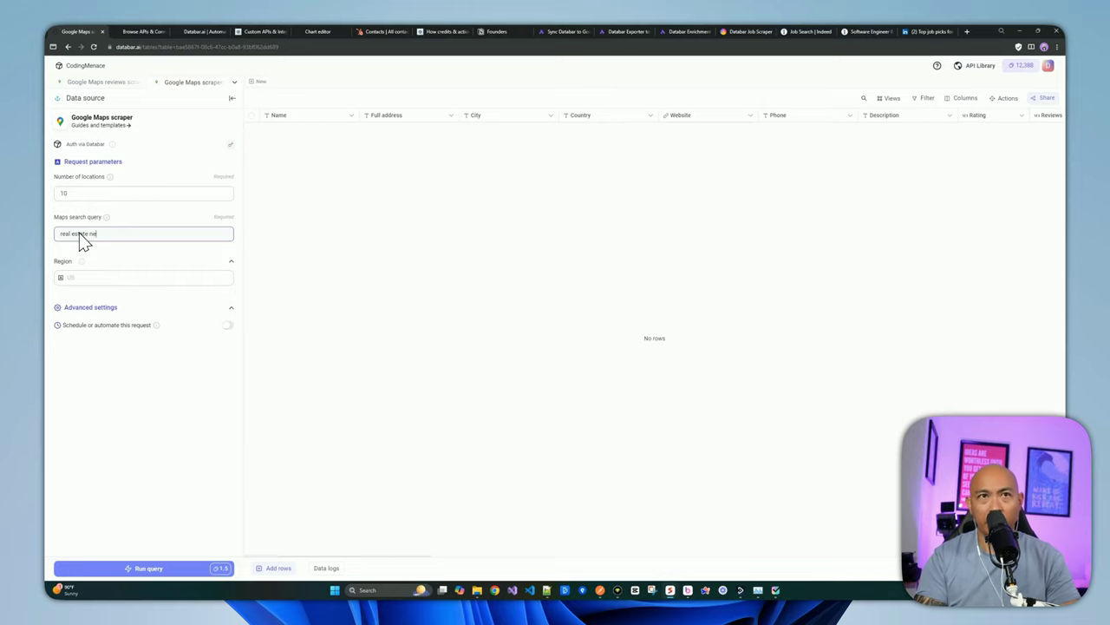
pyautogui.write('w york, city')
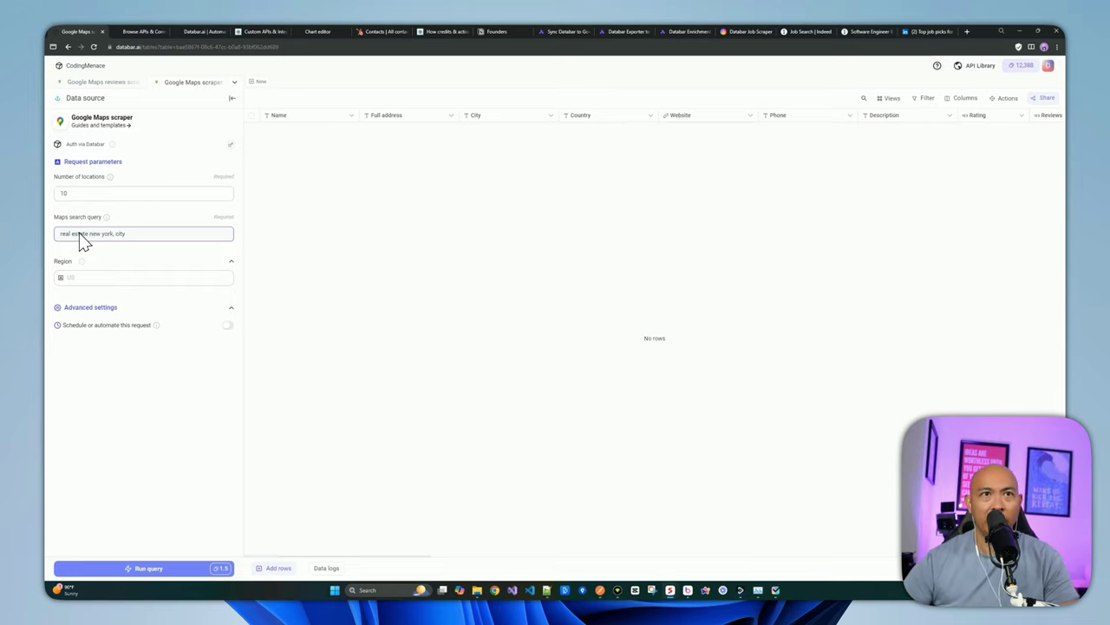
pyautogui.click(78, 279)
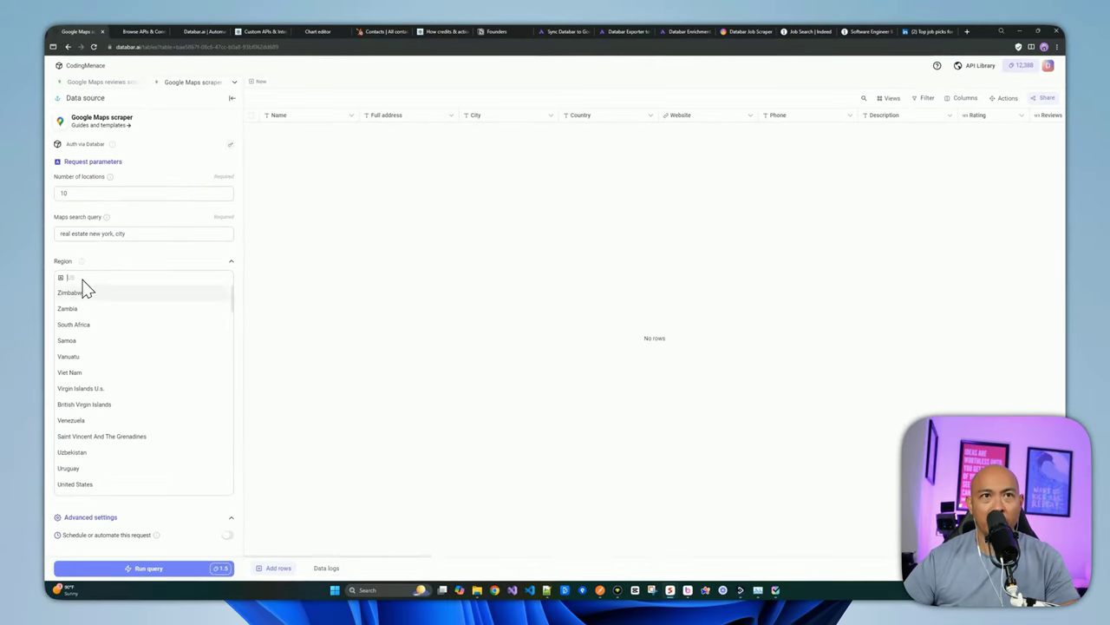
pyautogui.scroll(-5, 104, 356)
pyautogui.click(275, 287)
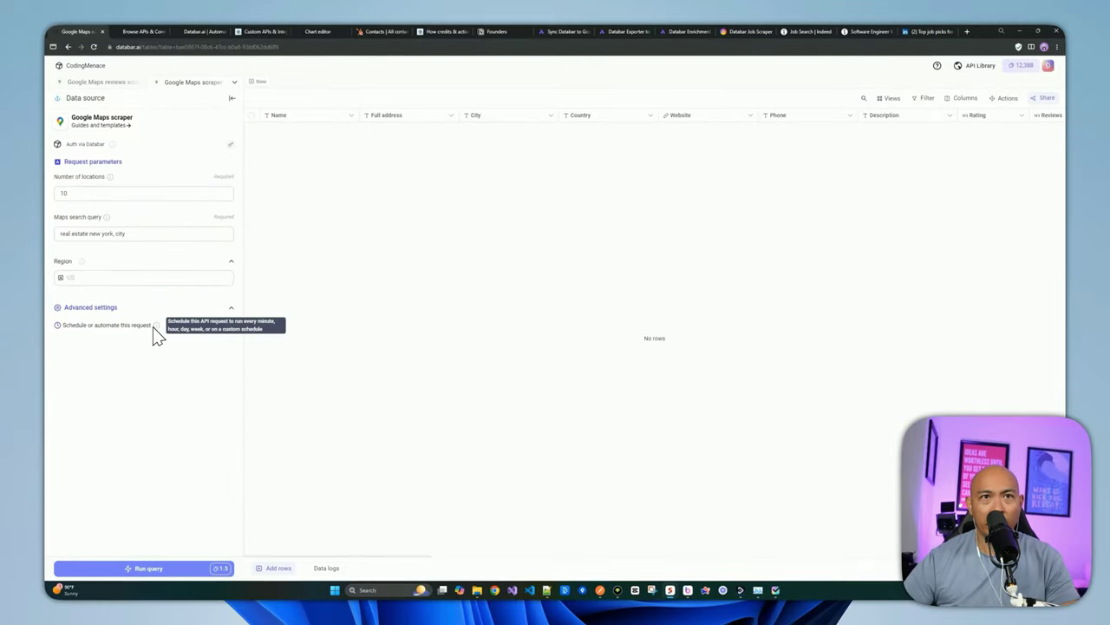
pyautogui.moveTo(124, 326); pyautogui.dragTo(120, 327)
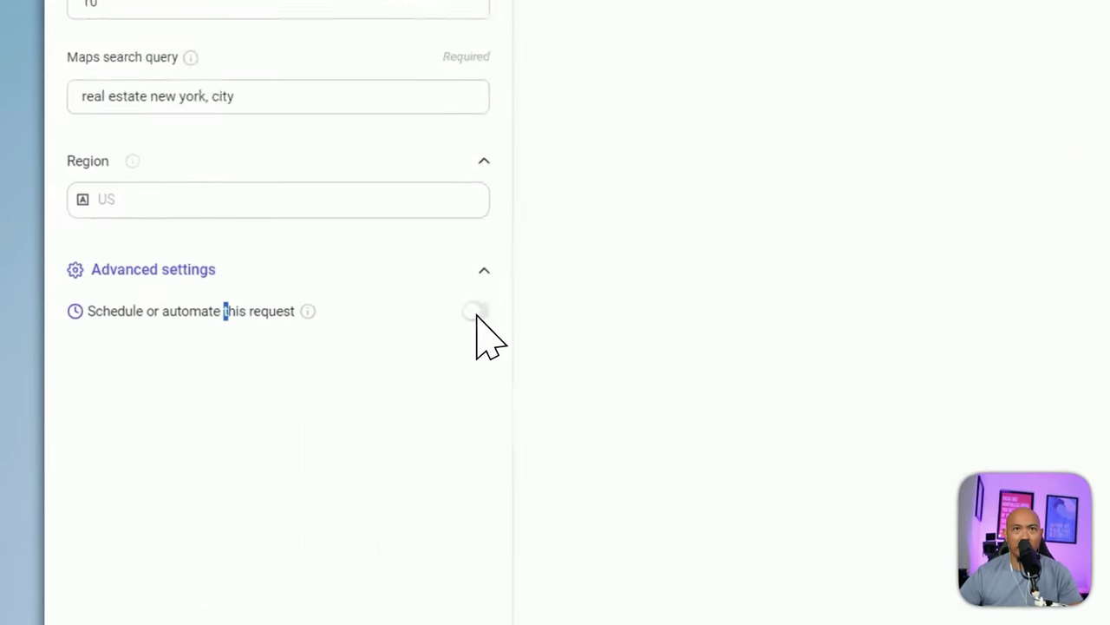
# Turn on scheduling for the request, leaving the frequency at every day.
pyautogui.click(477, 313)
pyautogui.click(122, 390)
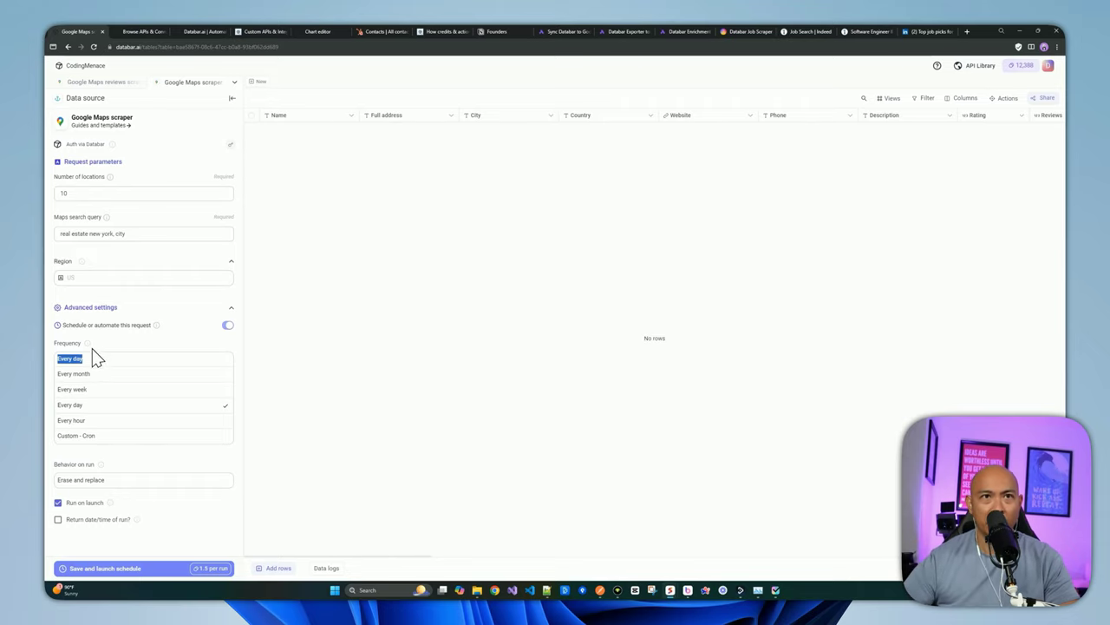
pyautogui.click(97, 356)
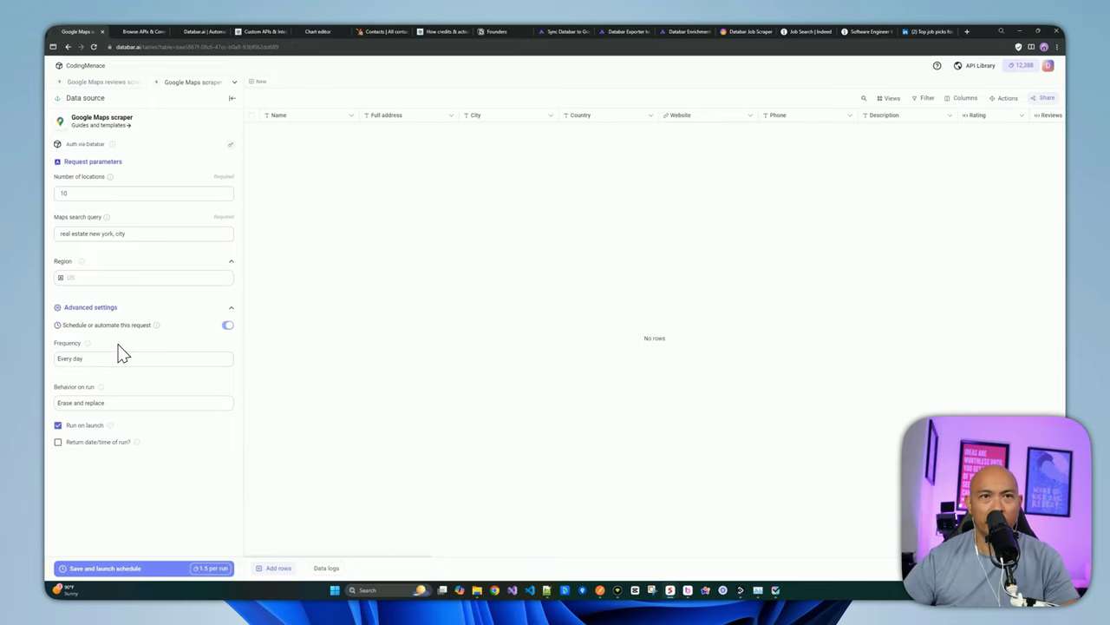
pyautogui.click(104, 361)
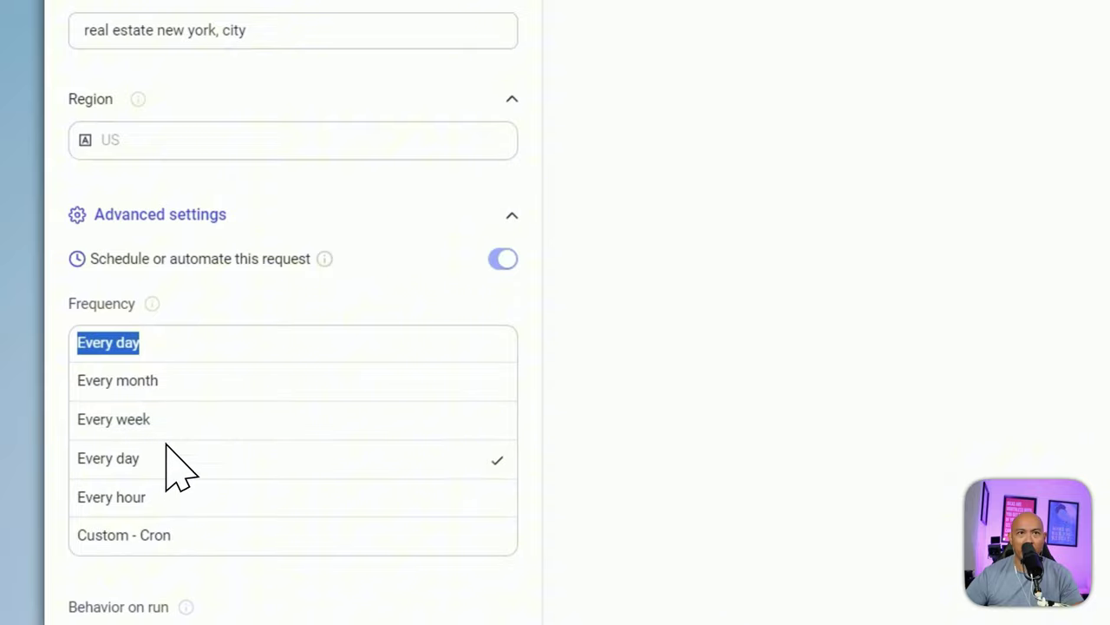
pyautogui.click(199, 305)
# Change the schedule frequency to Custom - Cron.
pyautogui.click(187, 351)
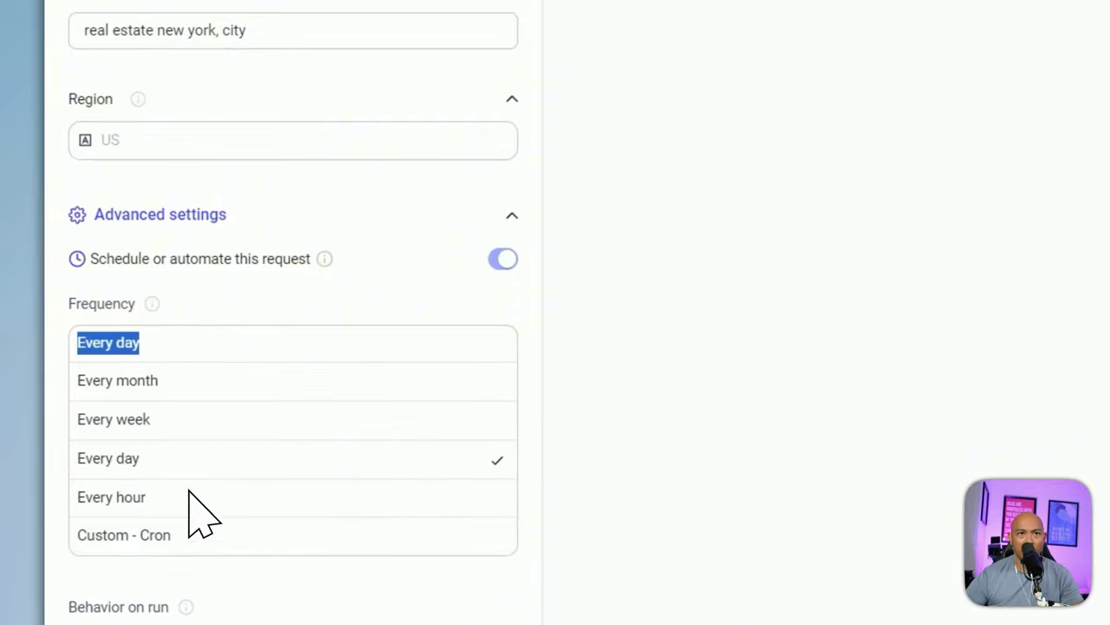
pyautogui.click(173, 536)
pyautogui.click(157, 349)
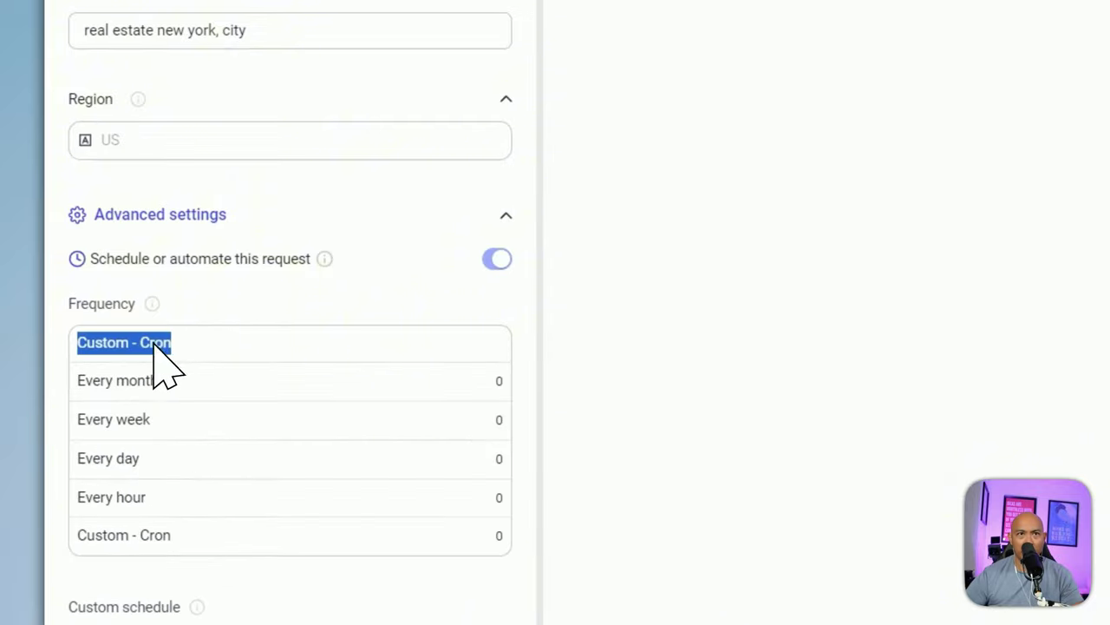
pyautogui.click(208, 334)
pyautogui.click(178, 347)
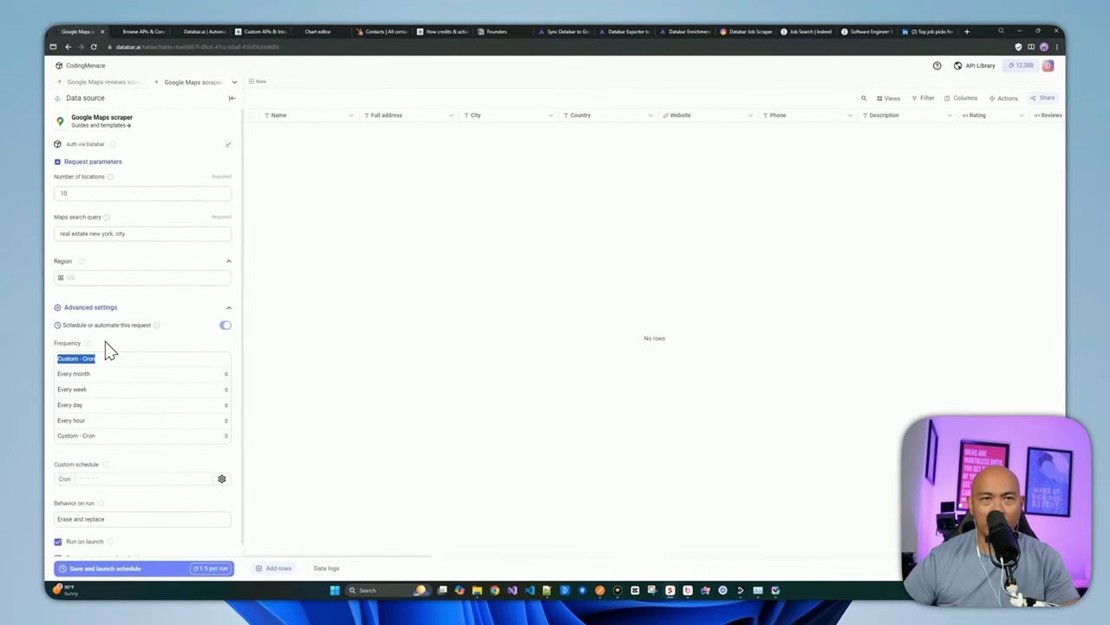
pyautogui.click(104, 347)
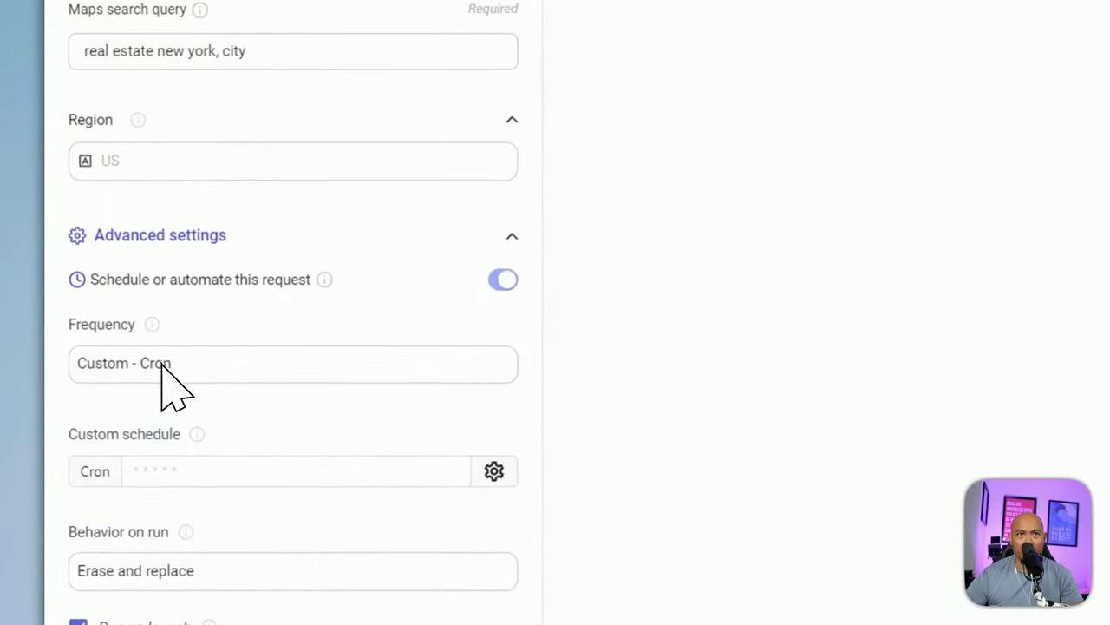
pyautogui.click(165, 365)
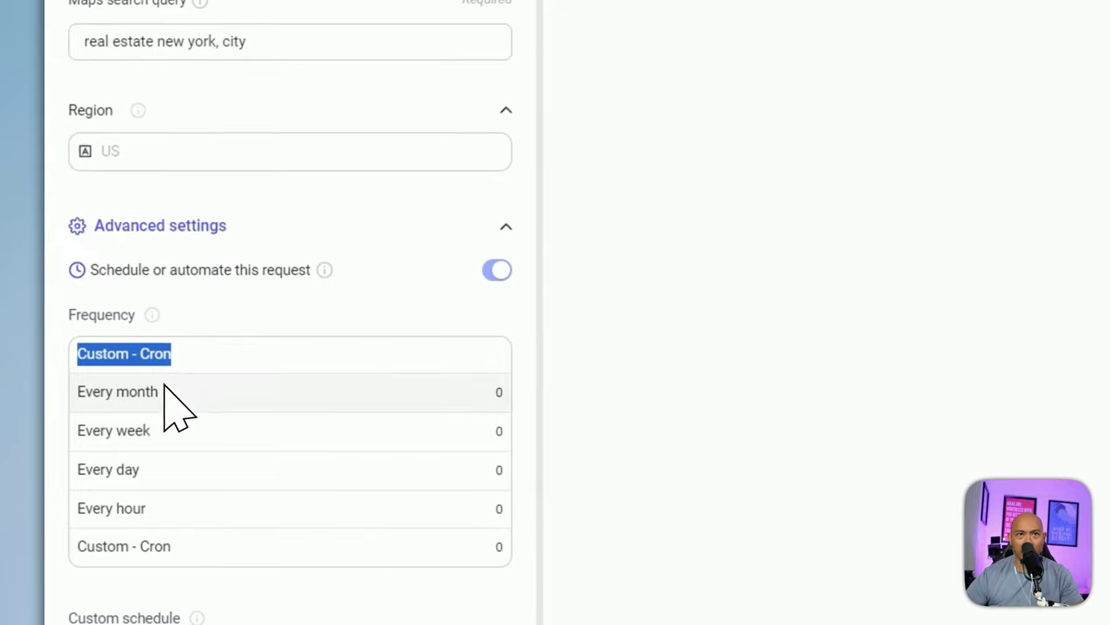
pyautogui.click(194, 317)
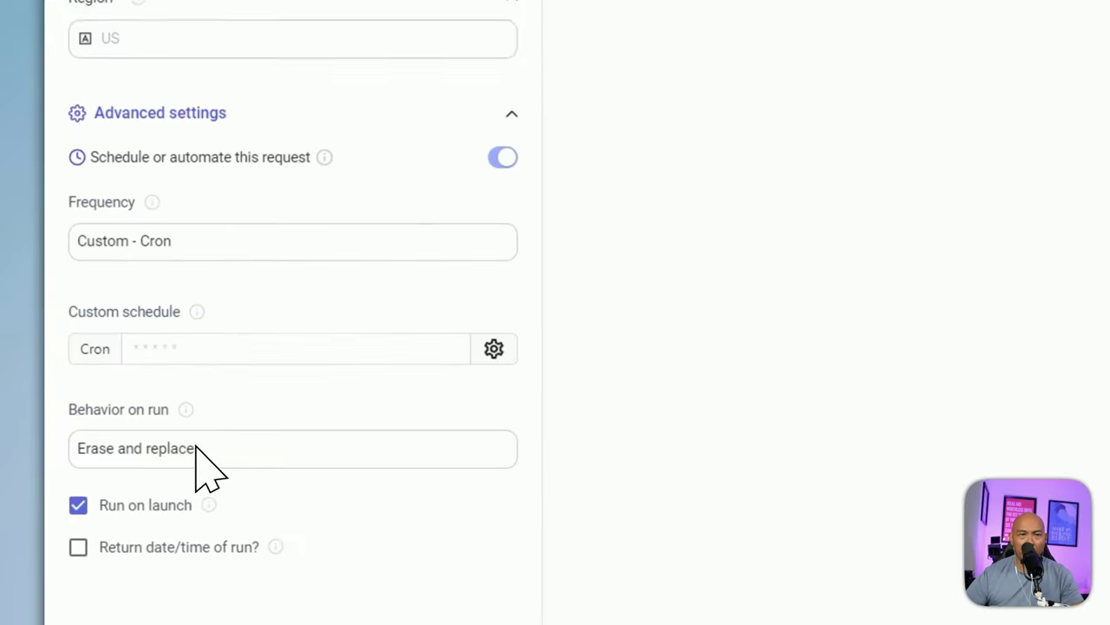
# Set Behavior on run to 'Add to existing data', untick Run on launch, and disable scheduling.
pyautogui.click(187, 570)
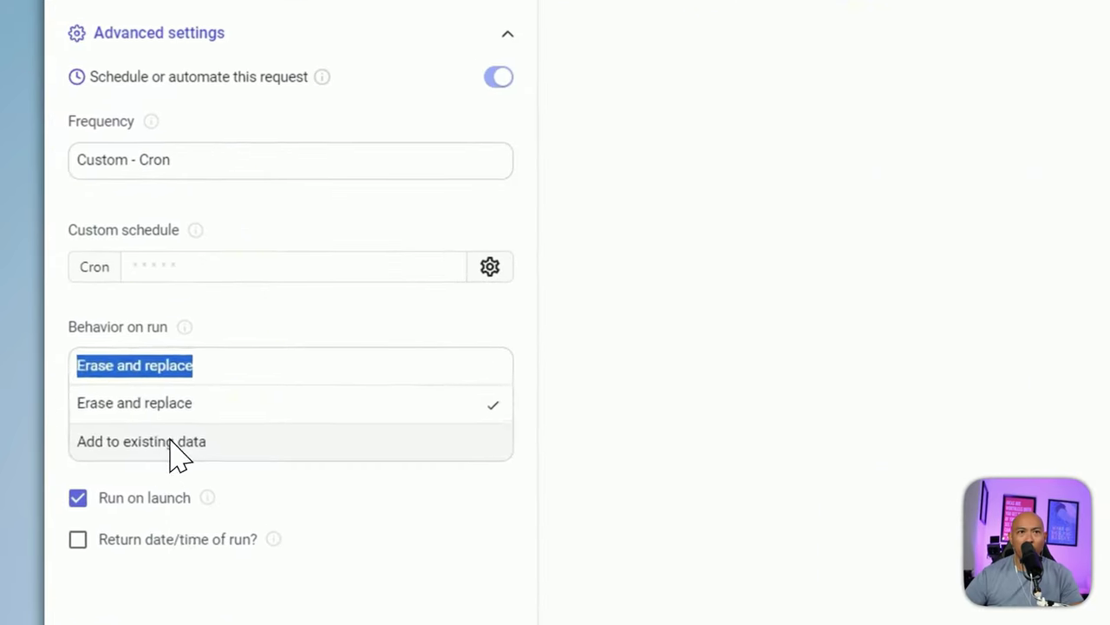
pyautogui.click(174, 445)
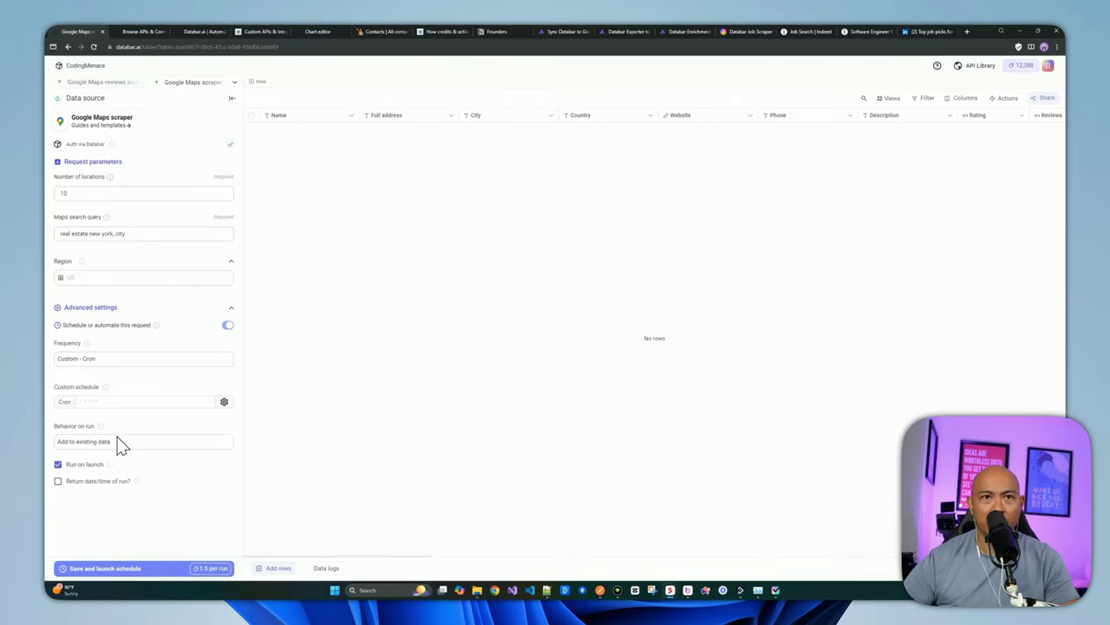
pyautogui.click(73, 464)
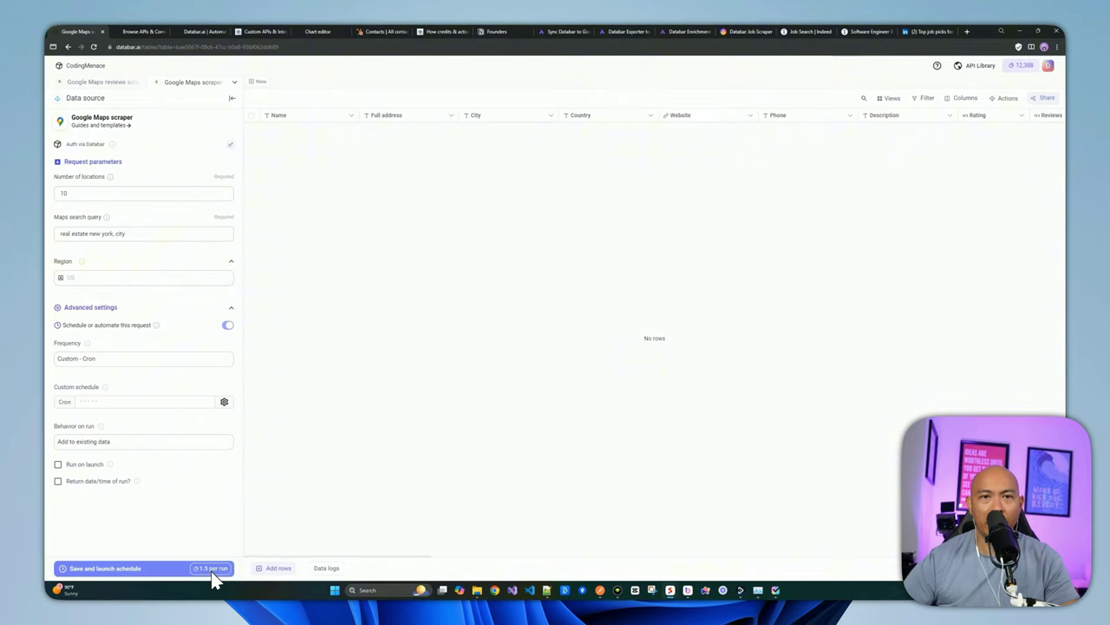
pyautogui.click(81, 194)
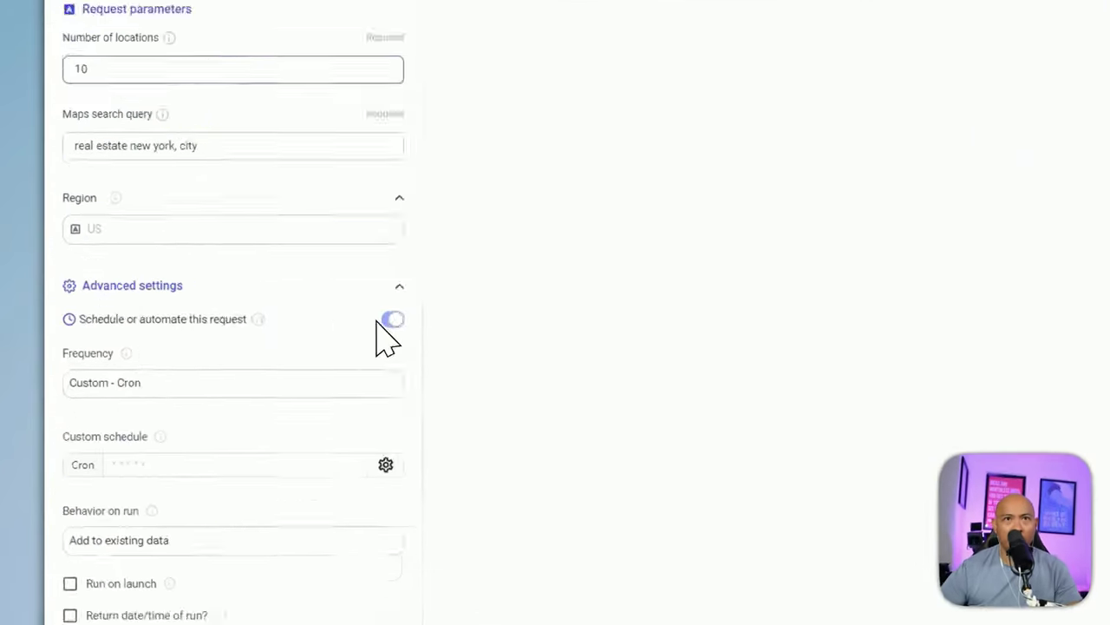
pyautogui.click(501, 536)
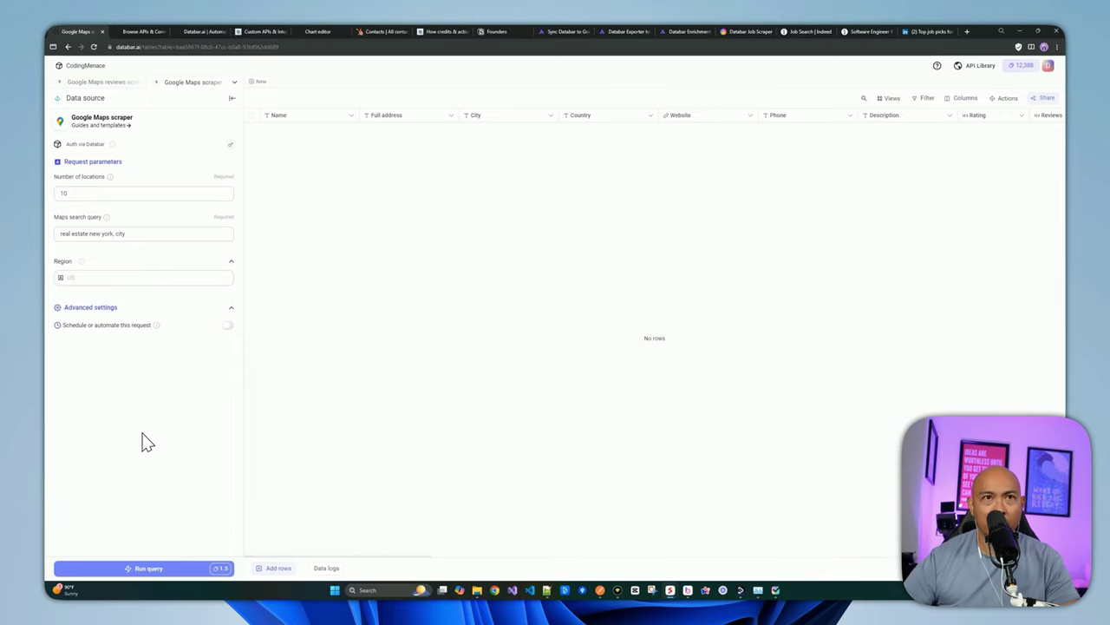
pyautogui.moveTo(111, 177)
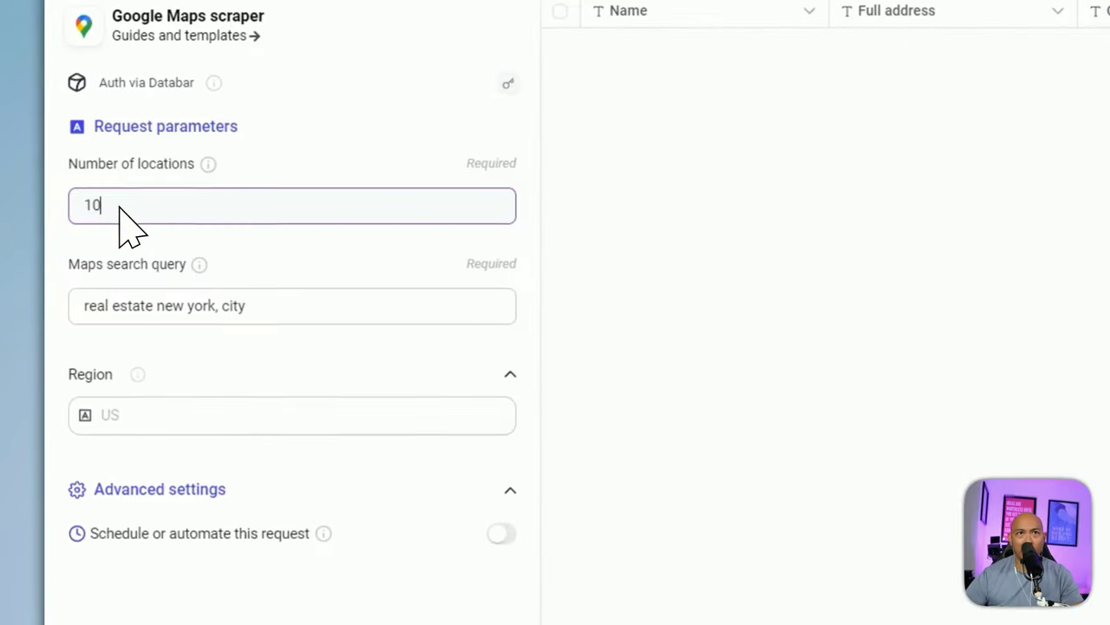
pyautogui.press('BackSpace')
pyautogui.press('BackSpace')
pyautogui.write('500')
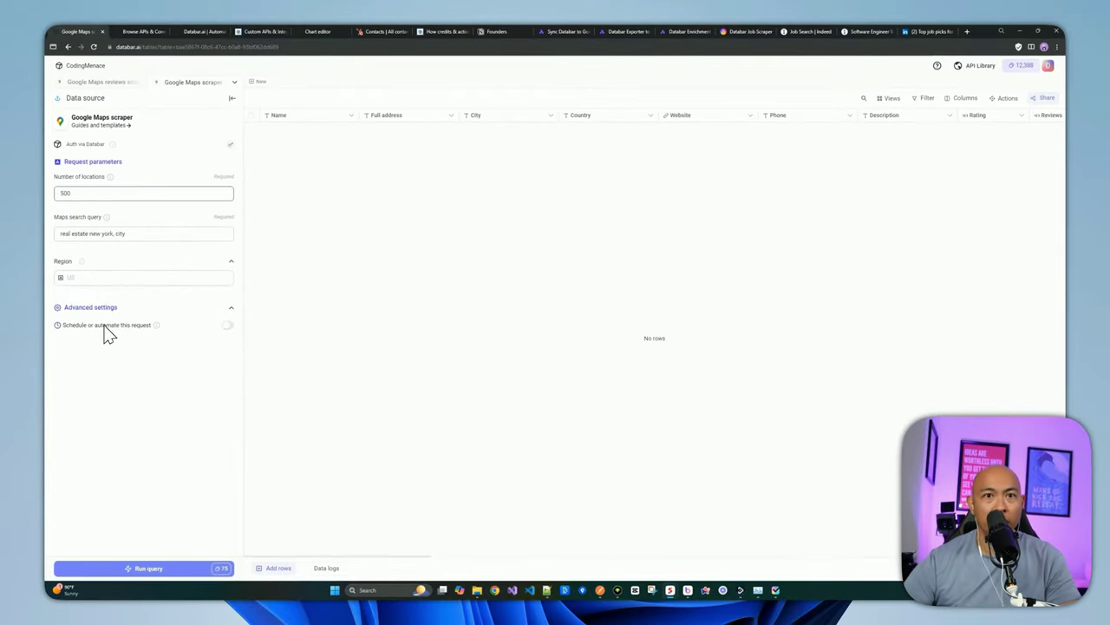
pyautogui.moveTo(222, 571)
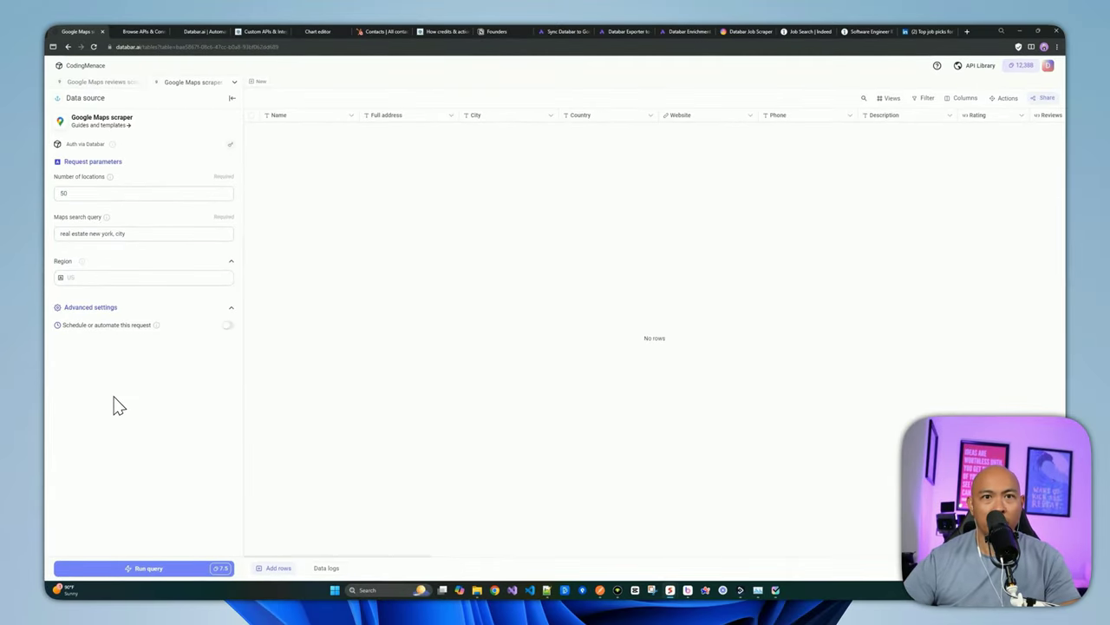
pyautogui.click(78, 198)
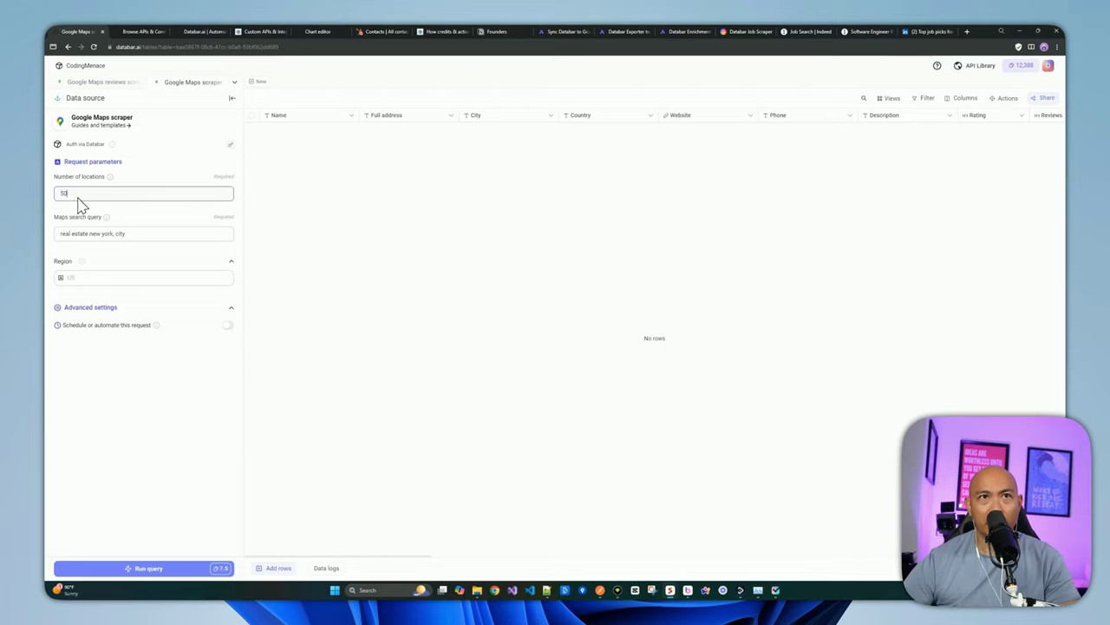
pyautogui.hotkey('ctrl', 'a')
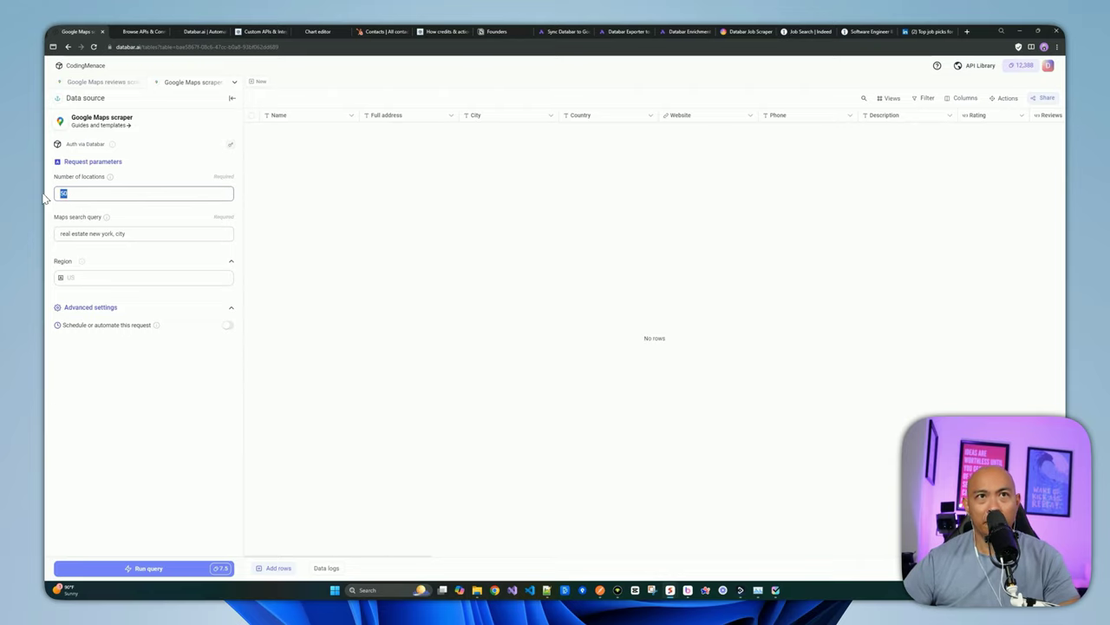
pyautogui.write('10')
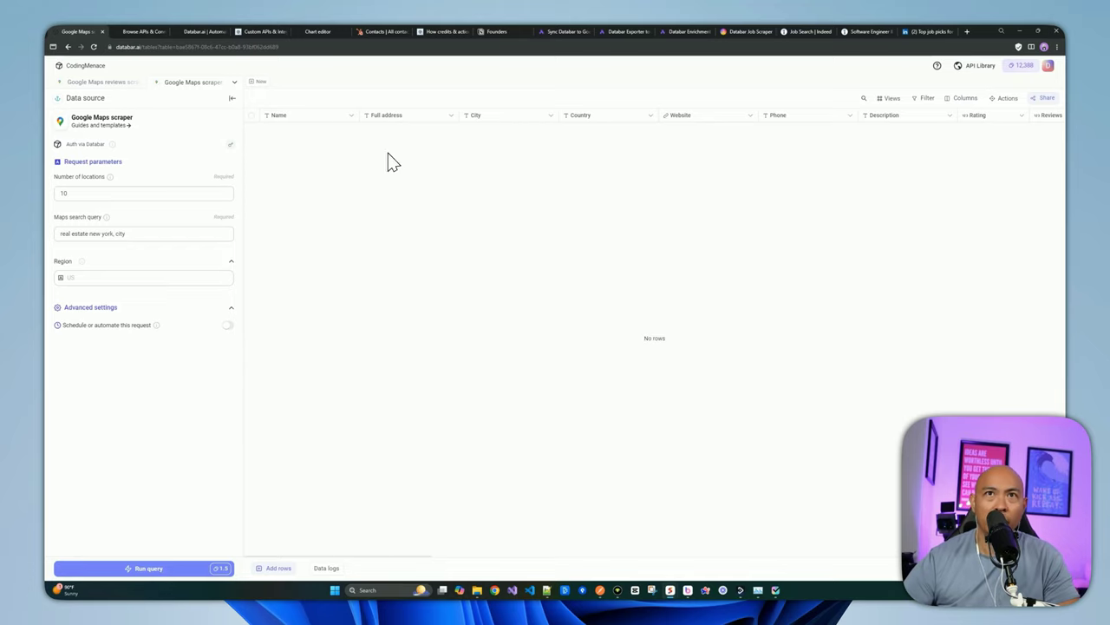
# Open Edit field for the Name column and list its field types, currently Text.
pyautogui.click(351, 116)
pyautogui.press('Escape')
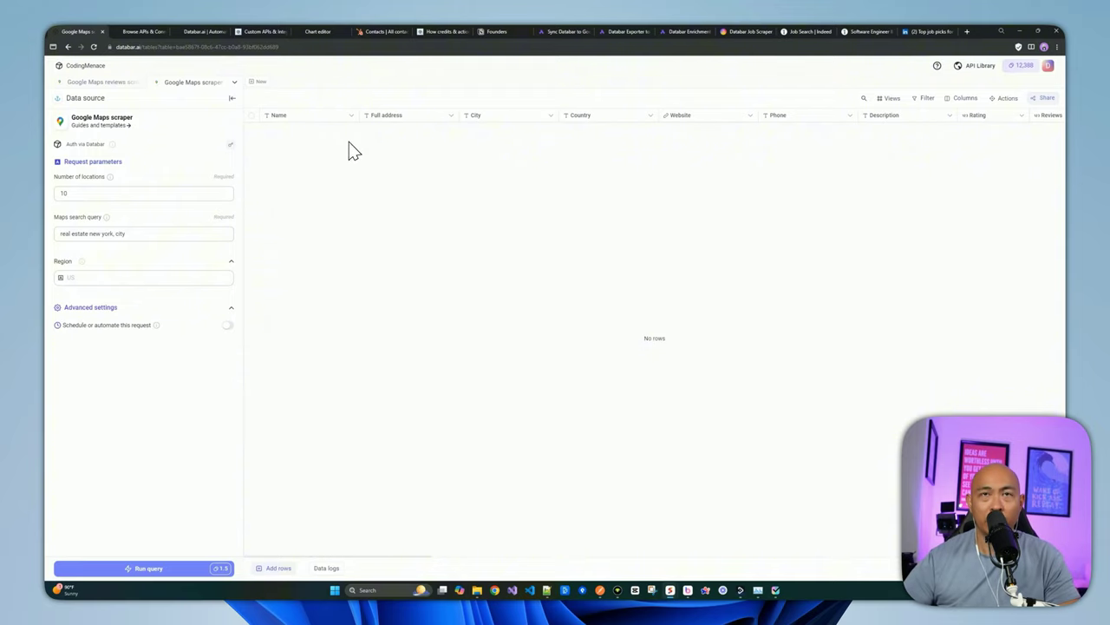
pyautogui.click(351, 114)
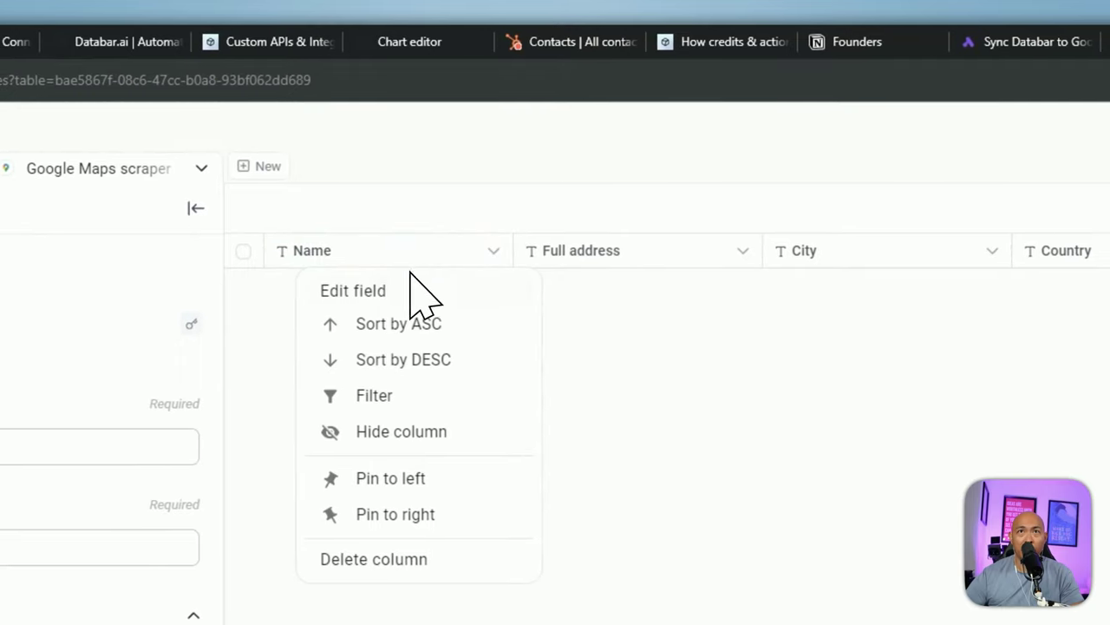
pyautogui.click(371, 292)
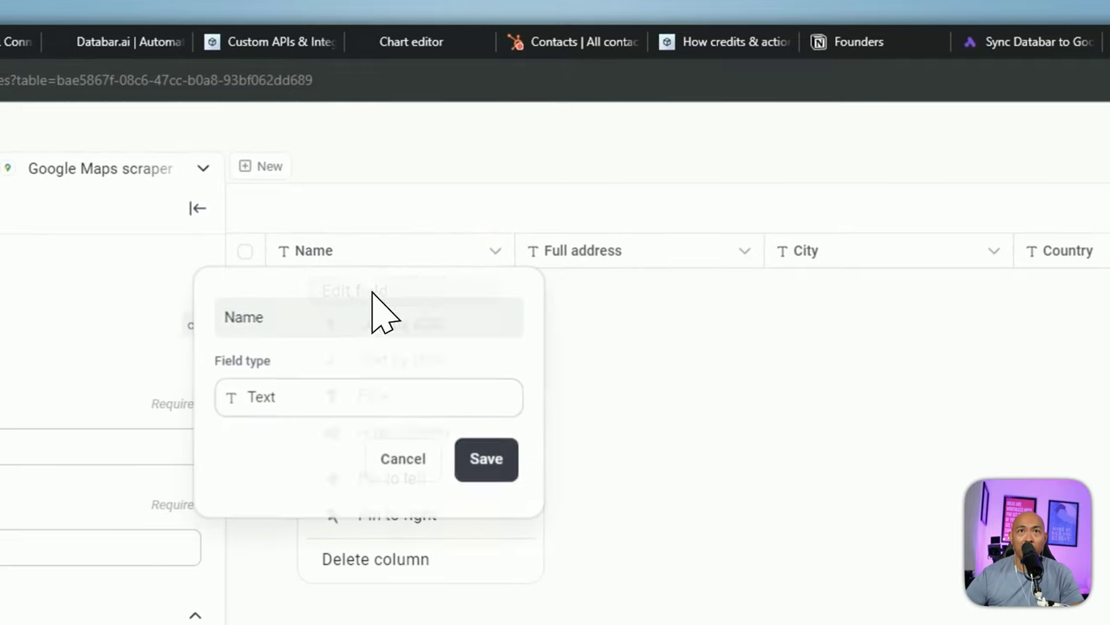
pyautogui.click(295, 398)
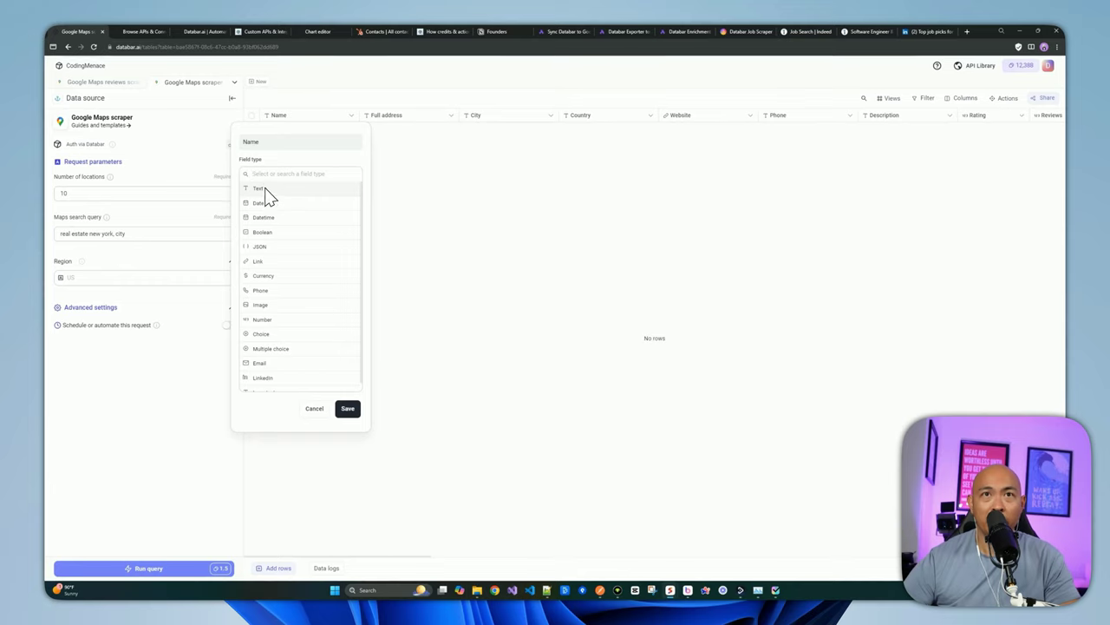
pyautogui.scroll(-1, 273, 226)
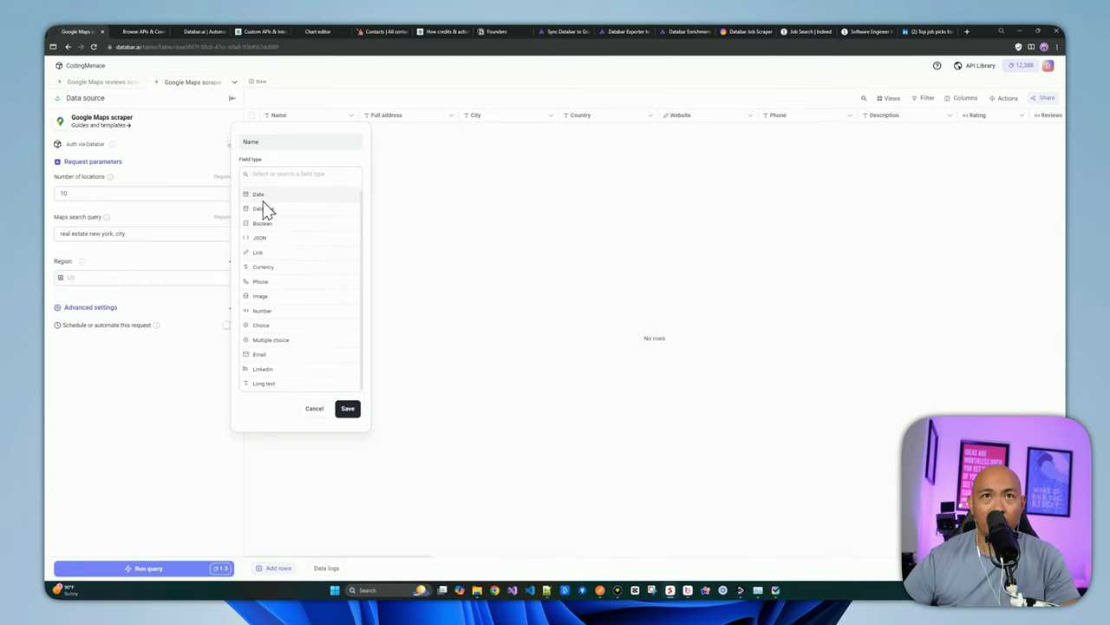
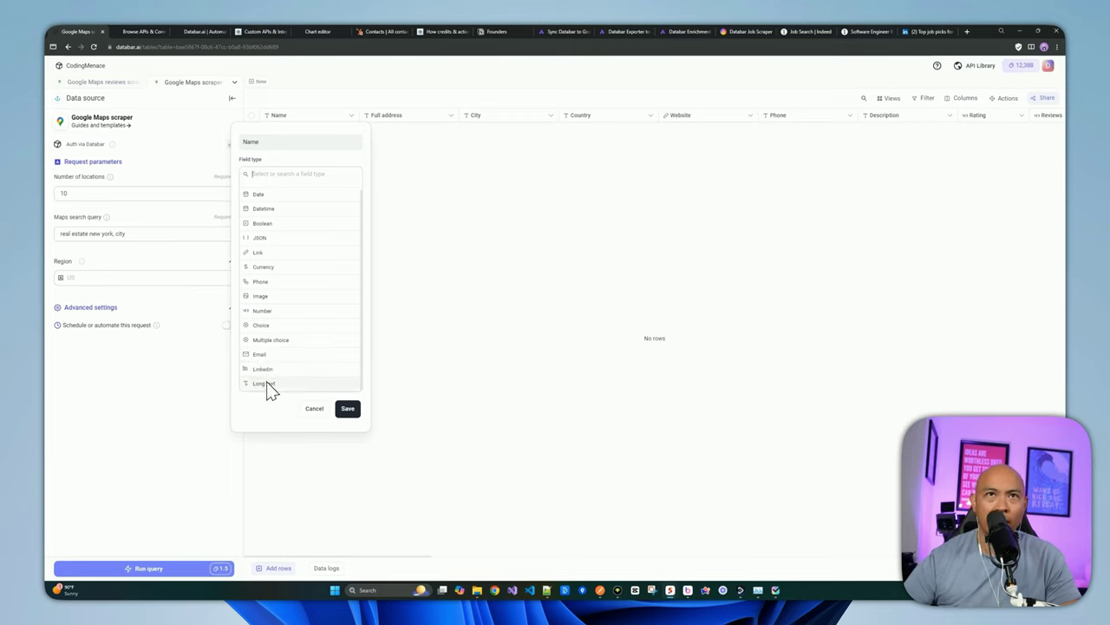
# Keep Text as the Name column's field type and close its settings.
pyautogui.scroll(1, 292, 339)
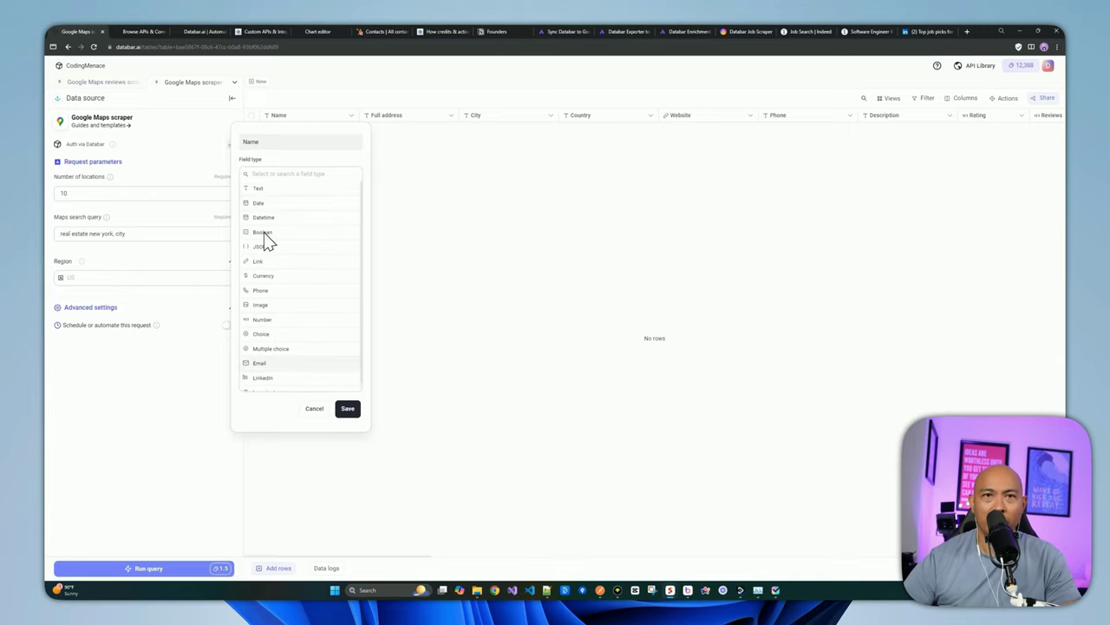
pyautogui.scroll(-1, 275, 364)
pyautogui.scroll(1, 293, 276)
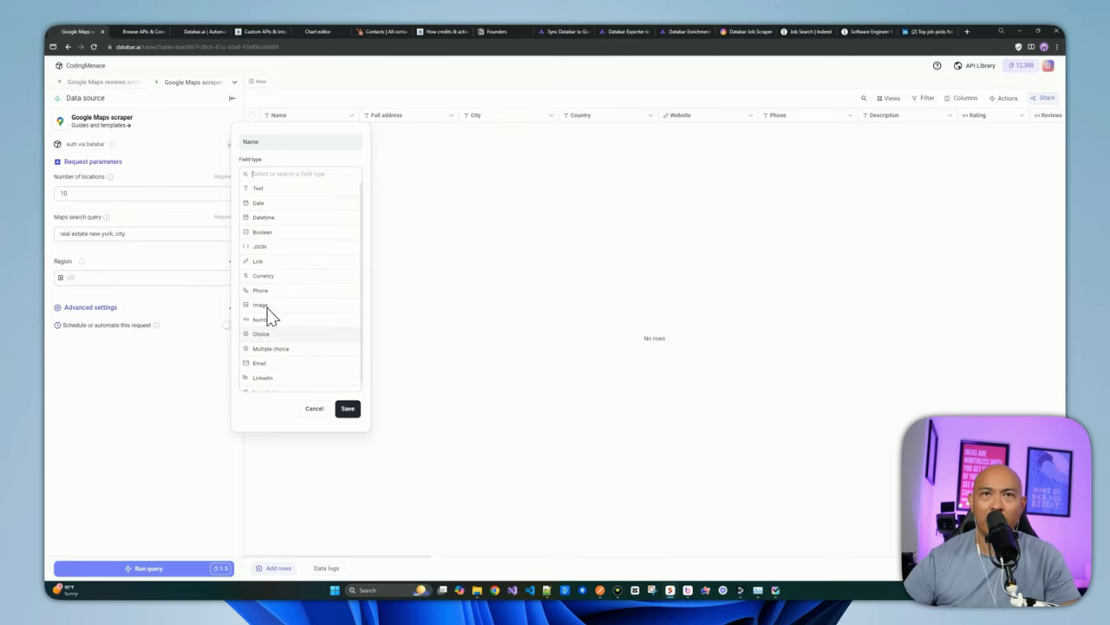
pyautogui.scroll(-1, 271, 348)
pyautogui.scroll(1, 269, 381)
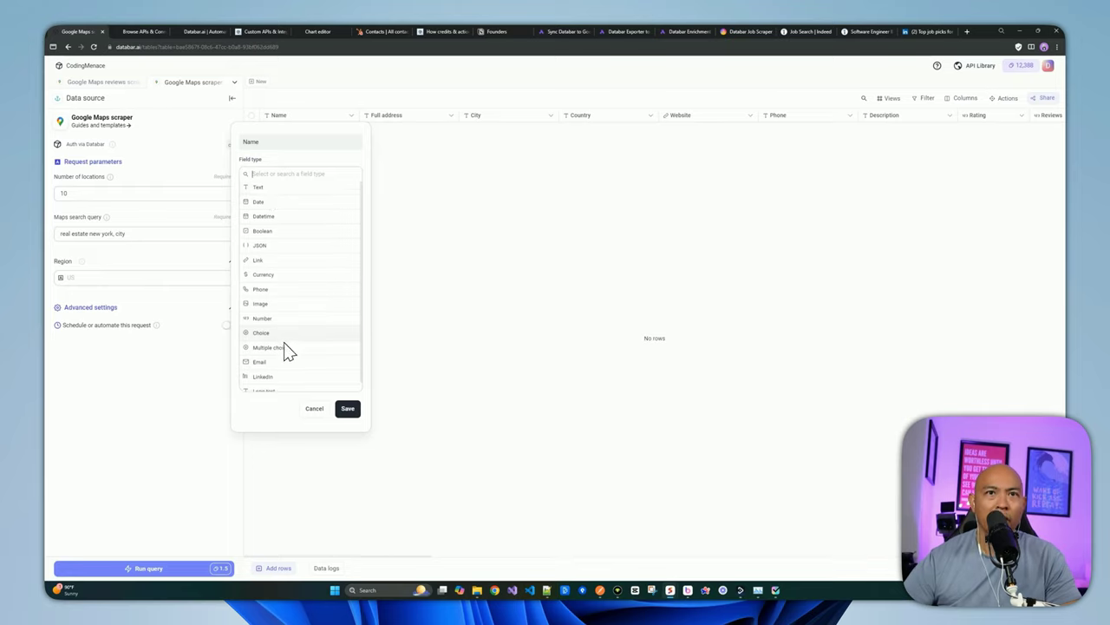
pyautogui.scroll(-1, 287, 352)
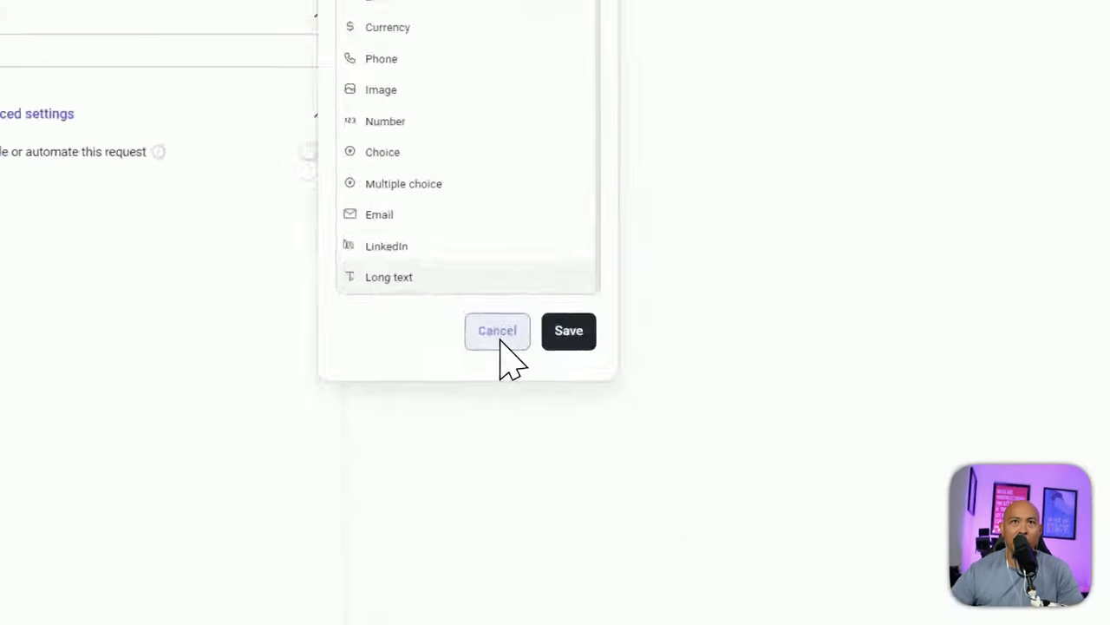
pyautogui.click(314, 410)
pyautogui.press('Escape')
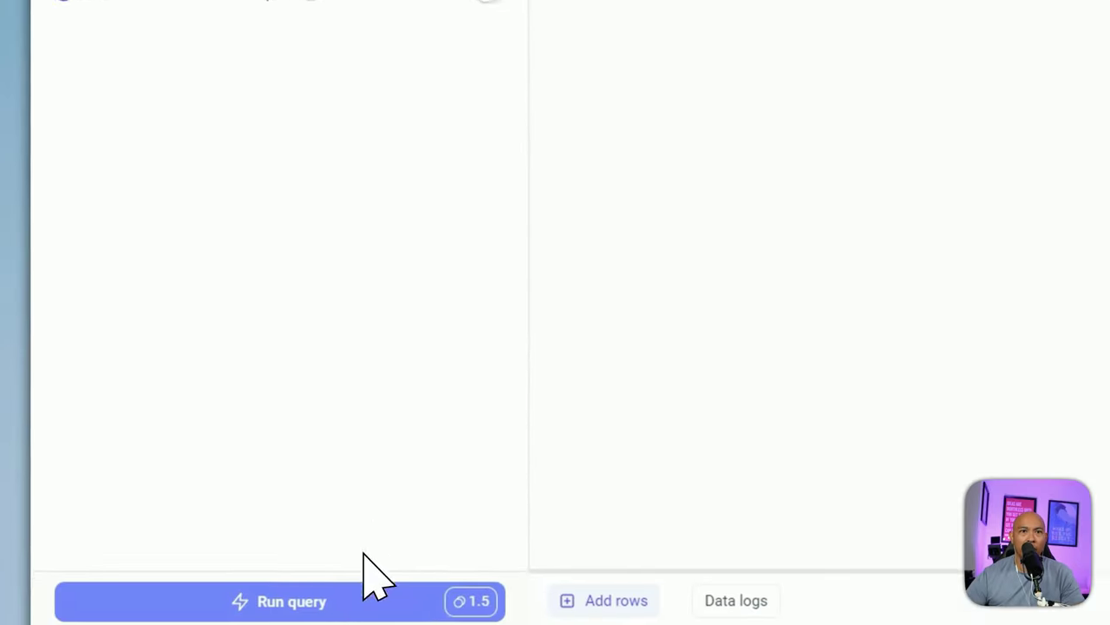
# Run the Google Maps scraper query for New York real estate and bring up its run log.
pyautogui.click(341, 568)
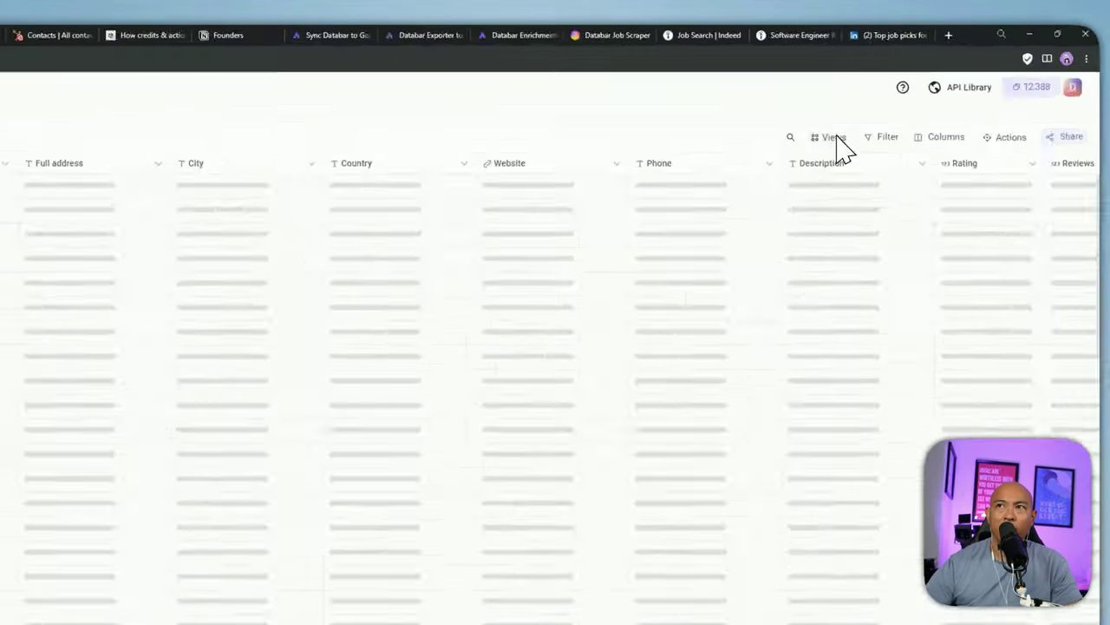
pyautogui.click(889, 98)
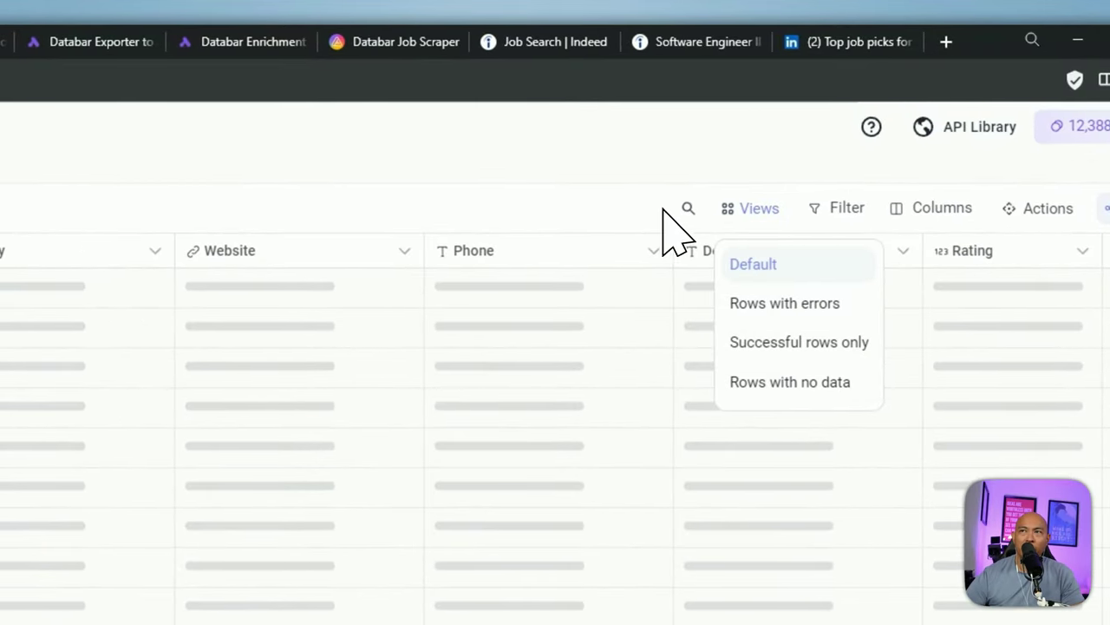
pyautogui.click(638, 228)
pyautogui.click(737, 222)
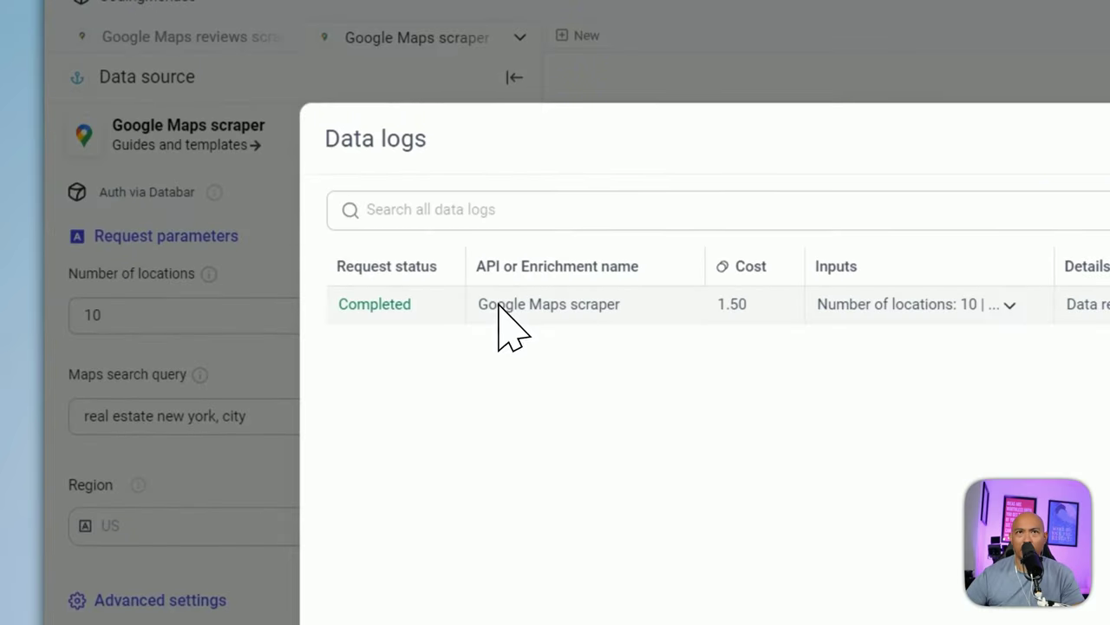
# Check the run's Google Maps scraper name, Completed status and 1.50 cost, and expand its full inputs.
pyautogui.moveTo(226, 189); pyautogui.dragTo(263, 189)
pyautogui.moveTo(350, 314); pyautogui.dragTo(382, 315)
pyautogui.moveTo(748, 314); pyautogui.dragTo(721, 295)
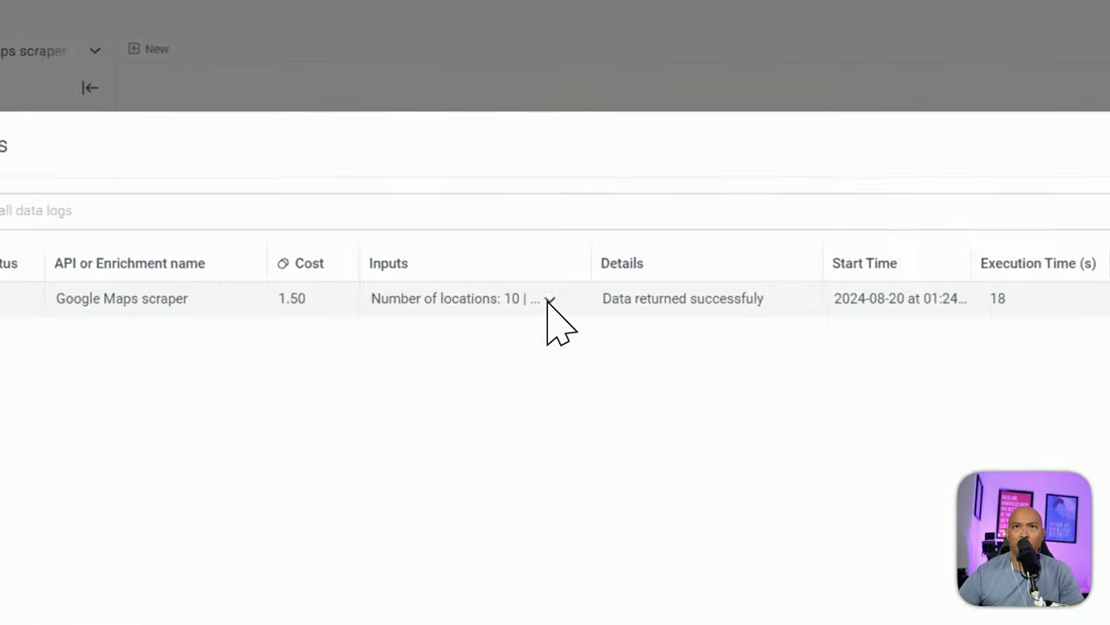
pyautogui.click(432, 189)
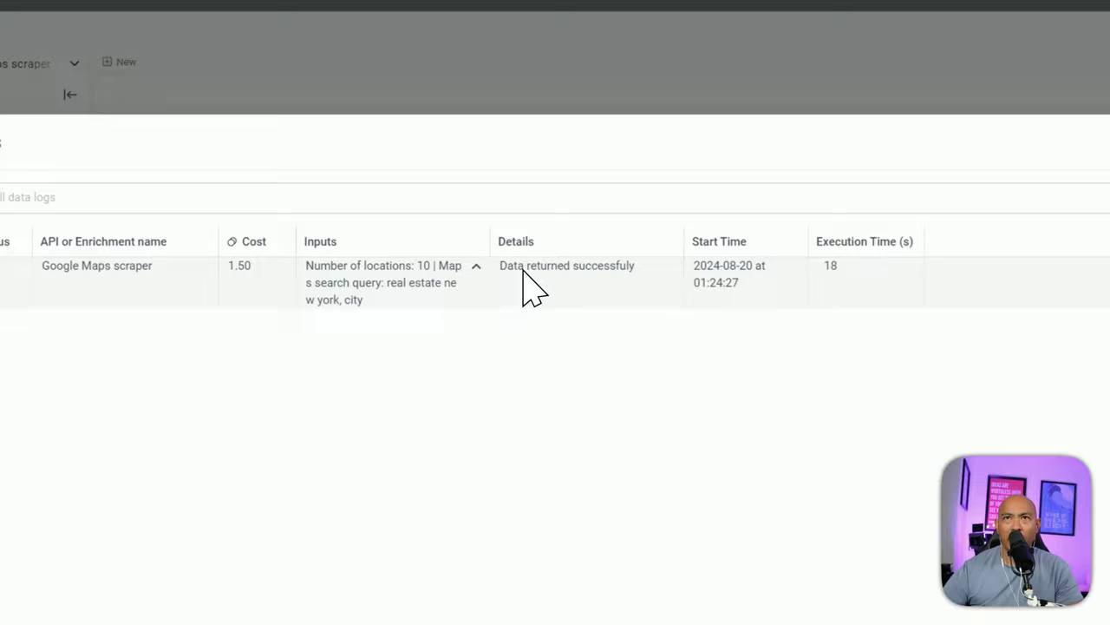
# Review the success details, start time and 18-second execution time, then close the data logs.
pyautogui.moveTo(469, 186); pyautogui.dragTo(492, 187)
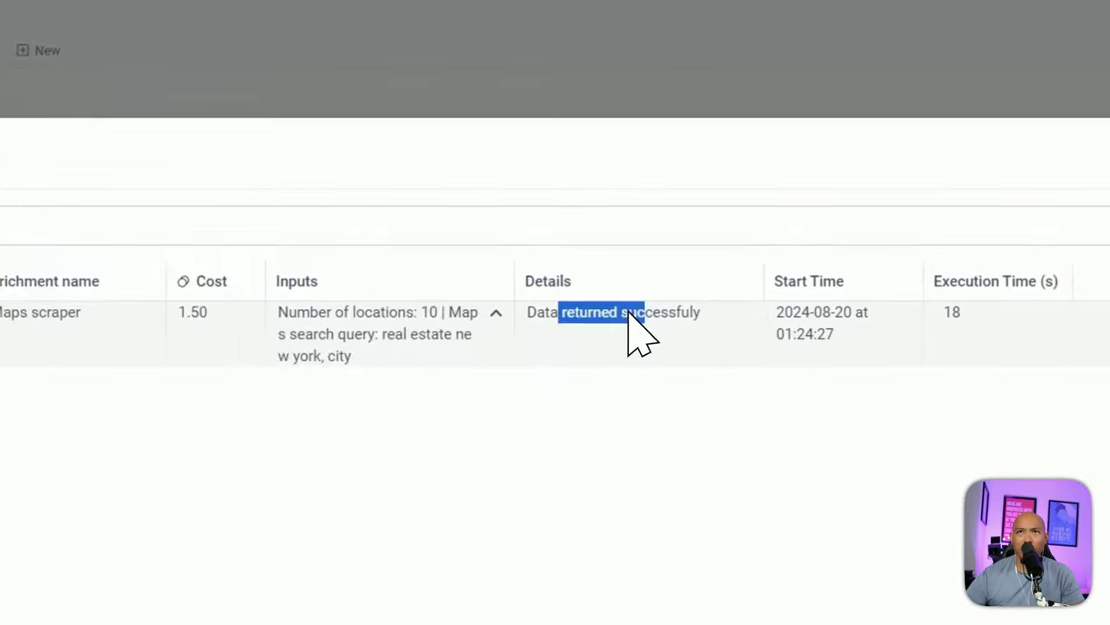
pyautogui.click(509, 187)
pyautogui.moveTo(675, 252); pyautogui.dragTo(703, 278)
pyautogui.click(858, 283)
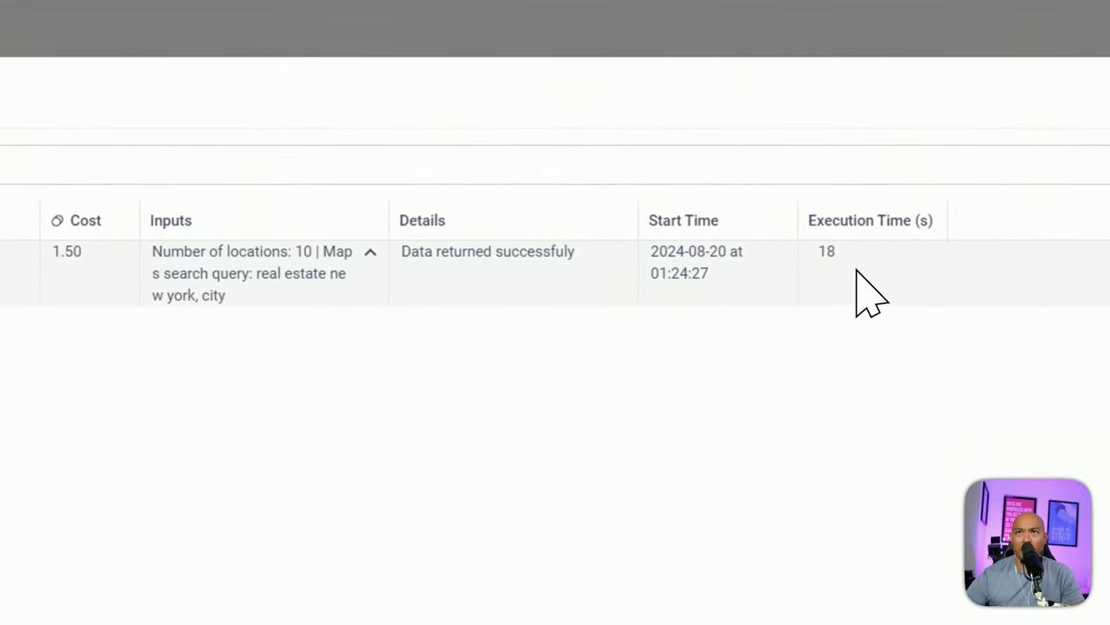
pyautogui.moveTo(826, 252); pyautogui.dragTo(839, 259)
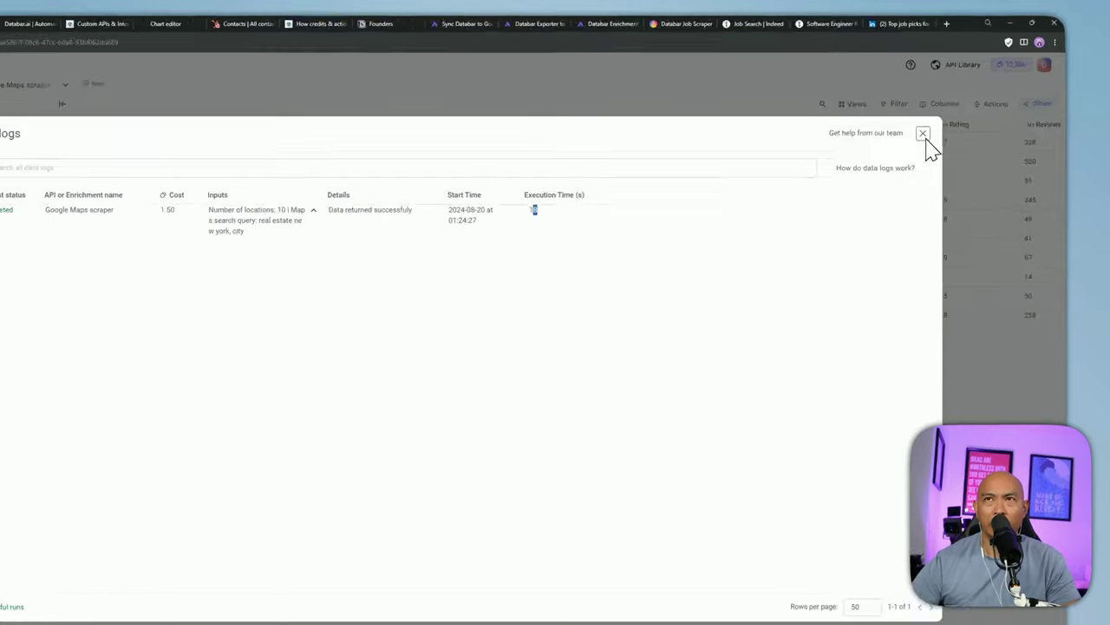
pyautogui.click(948, 123)
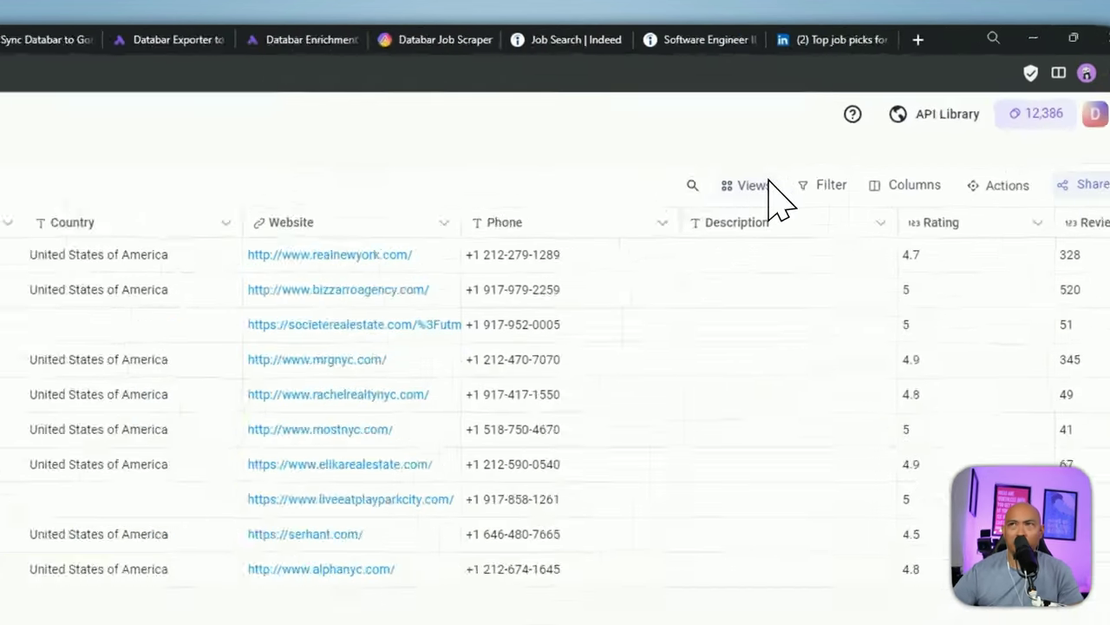
# Try the error, successful and no-data row views, then return to the default view of all rows.
pyautogui.click(890, 99)
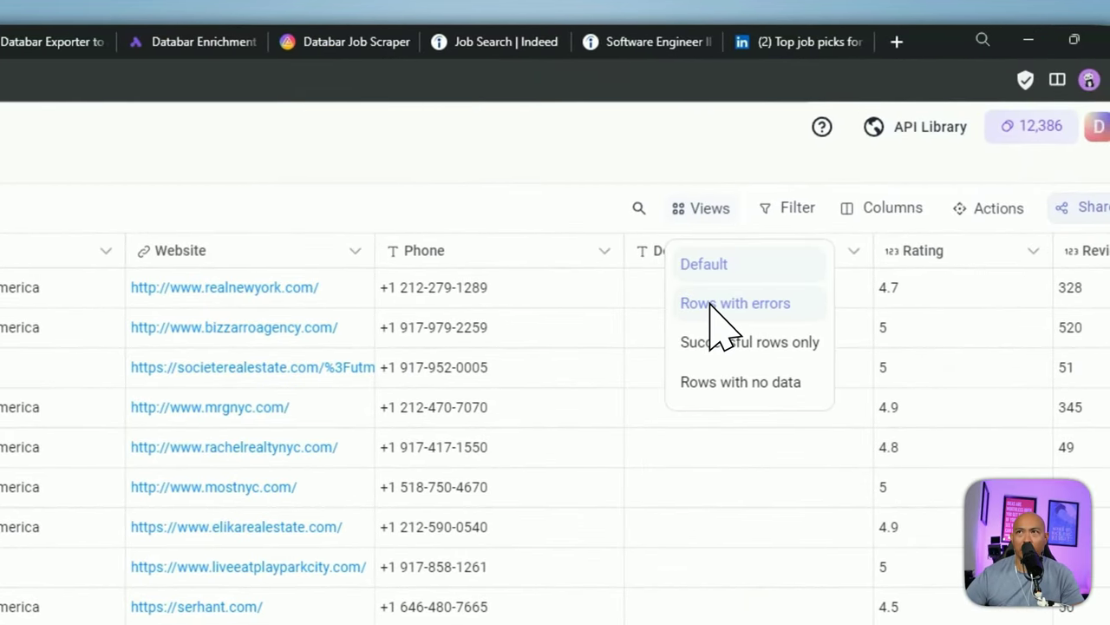
pyautogui.click(713, 305)
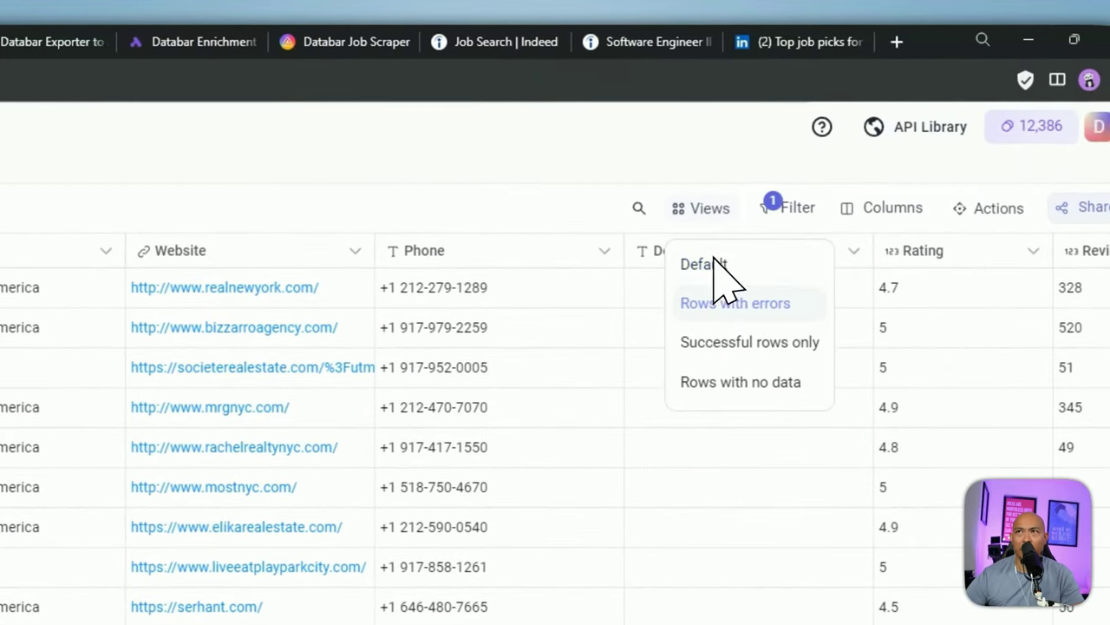
pyautogui.click(705, 212)
pyautogui.click(703, 262)
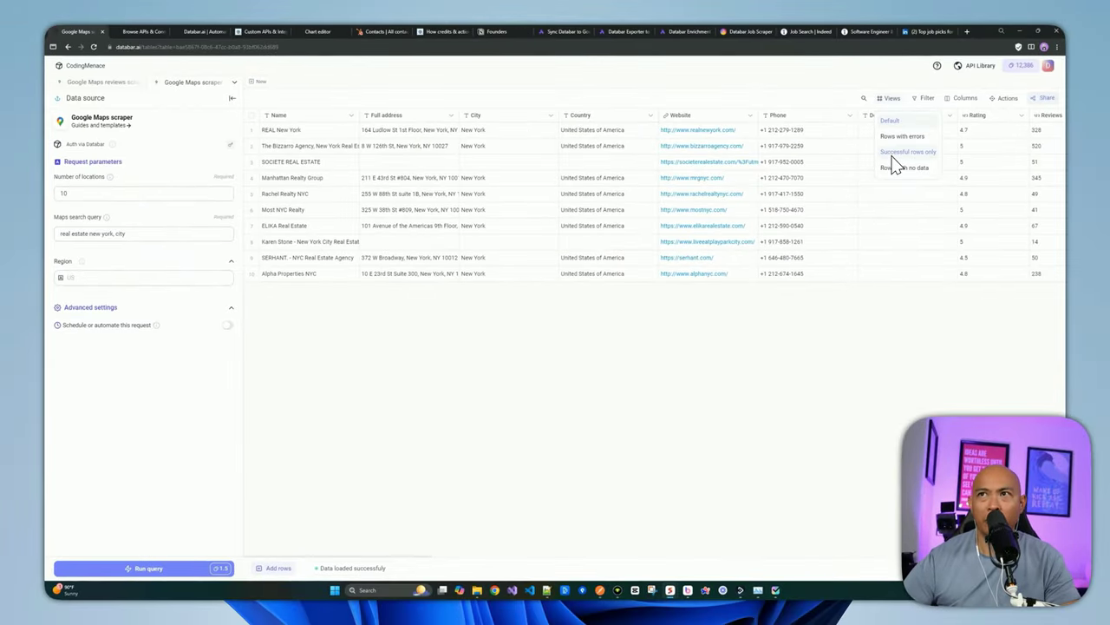
pyautogui.click(893, 157)
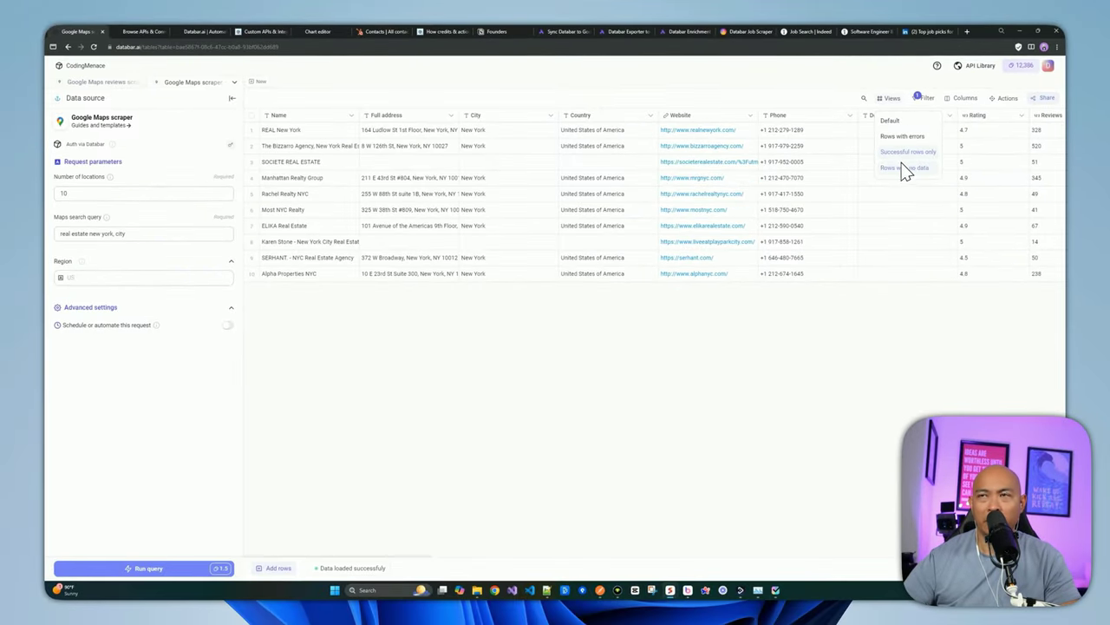
pyautogui.click(902, 164)
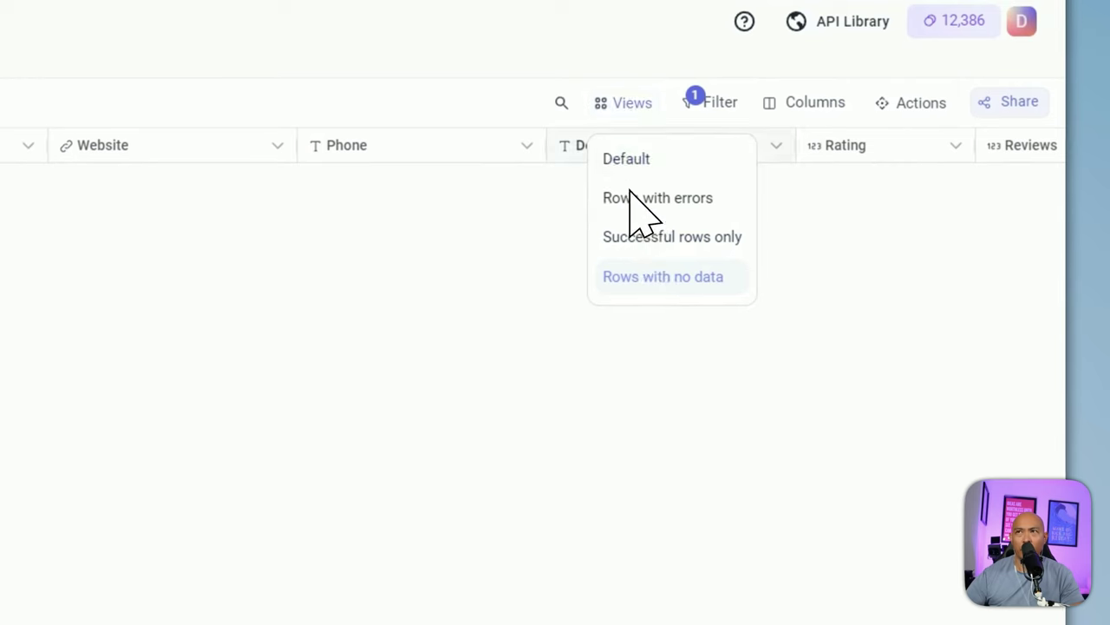
pyautogui.click(621, 113)
pyautogui.click(623, 108)
pyautogui.click(626, 159)
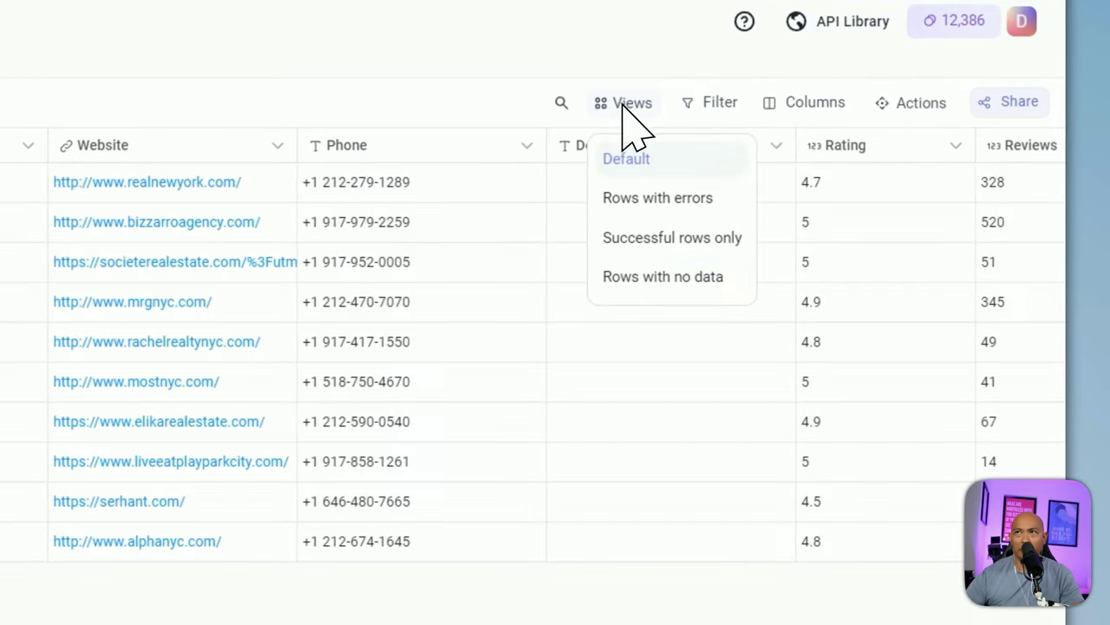
pyautogui.click(710, 117)
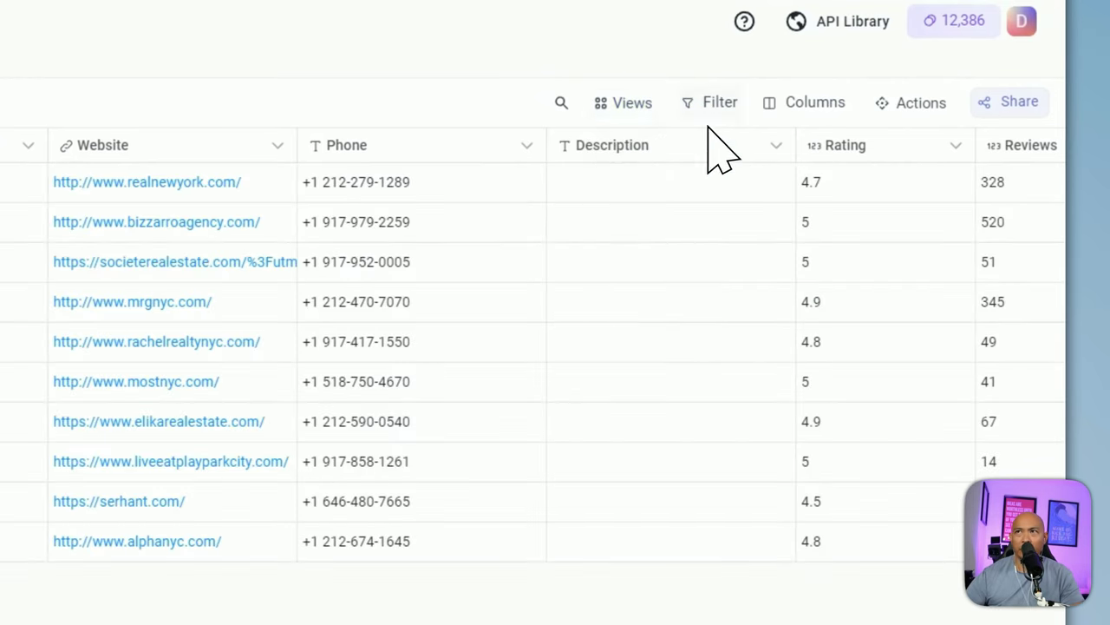
# Filter the table to rows whose Full address is not empty.
pyautogui.click(709, 110)
pyautogui.click(391, 167)
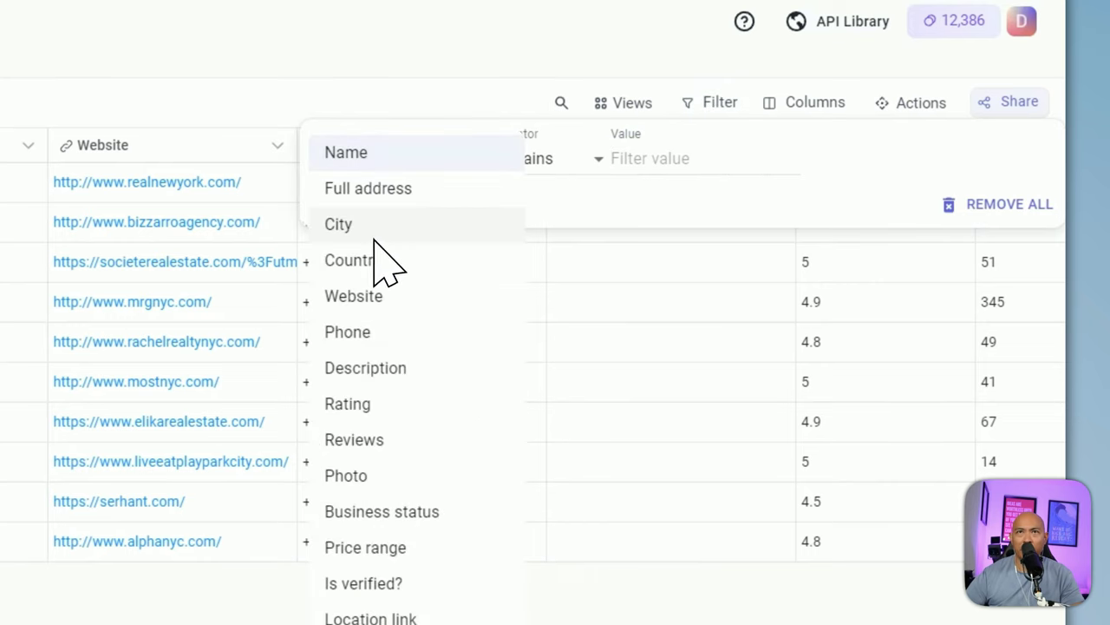
pyautogui.click(390, 156)
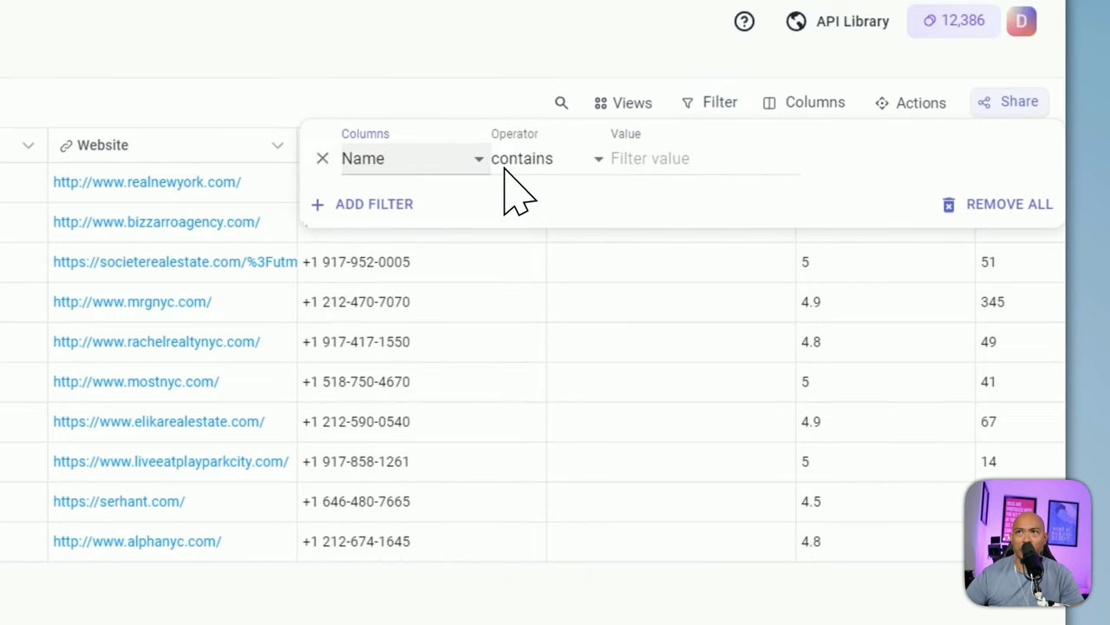
pyautogui.click(506, 168)
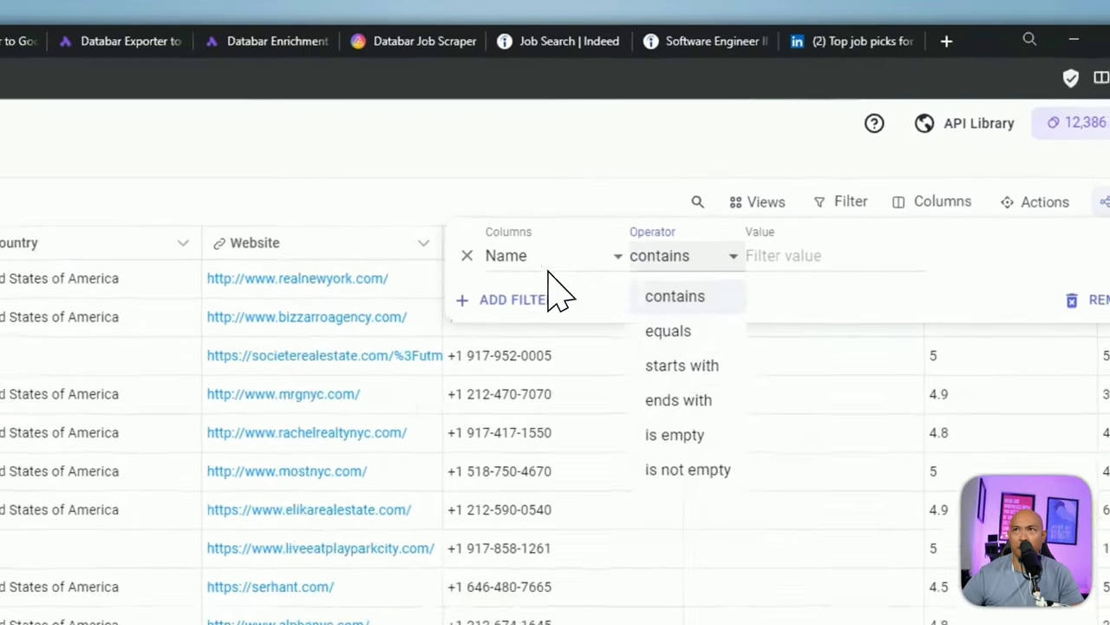
pyautogui.click(793, 124)
pyautogui.click(793, 123)
pyautogui.click(629, 304)
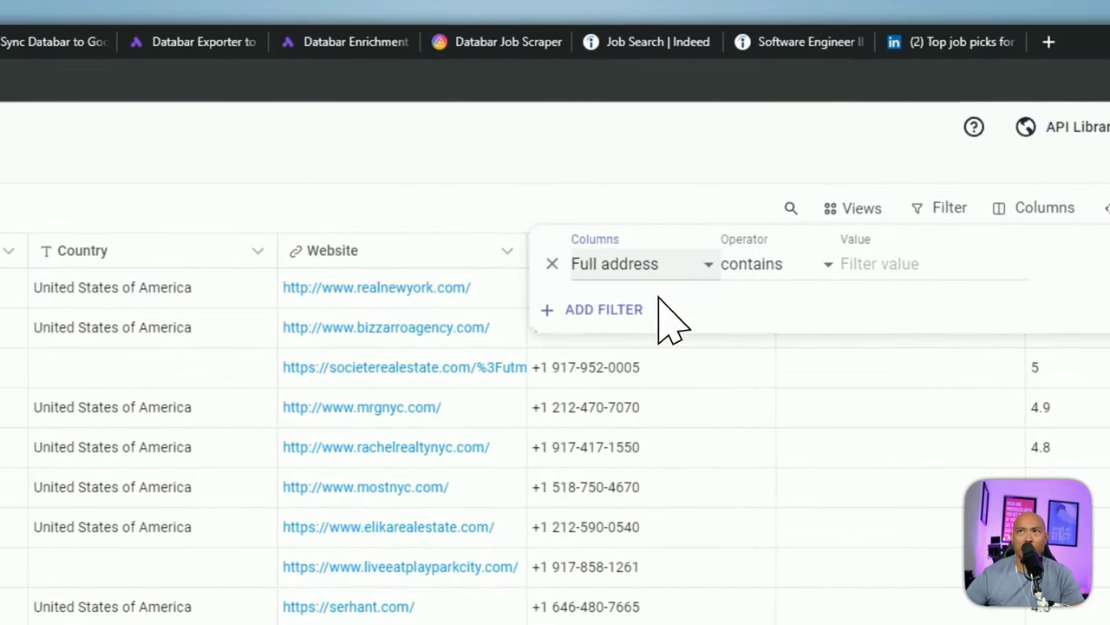
pyautogui.click(751, 263)
pyautogui.click(776, 485)
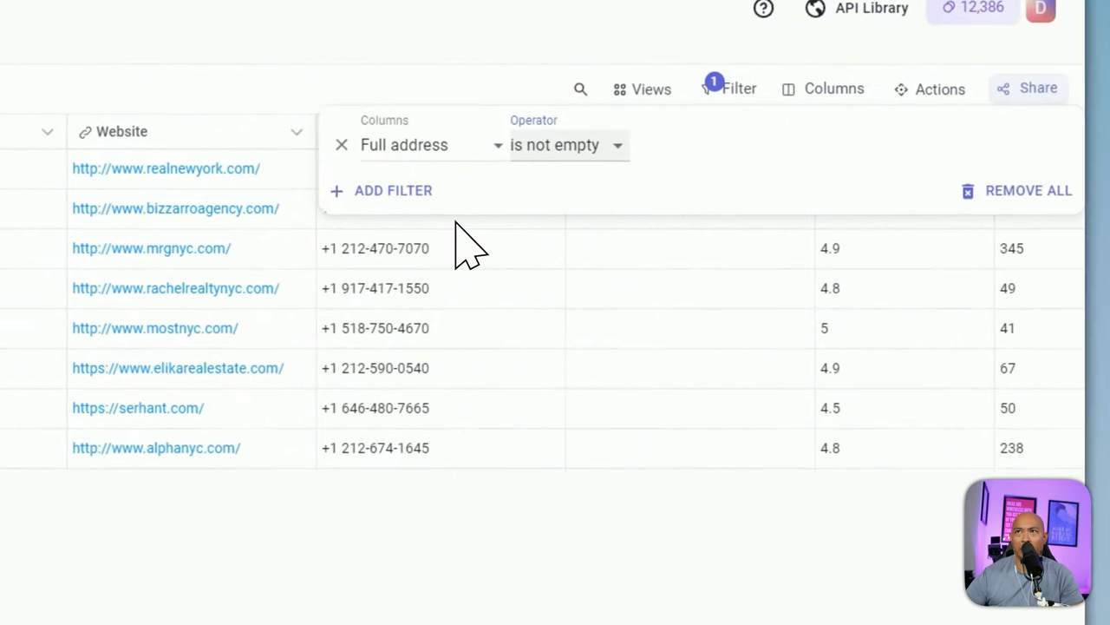
pyautogui.click(548, 298)
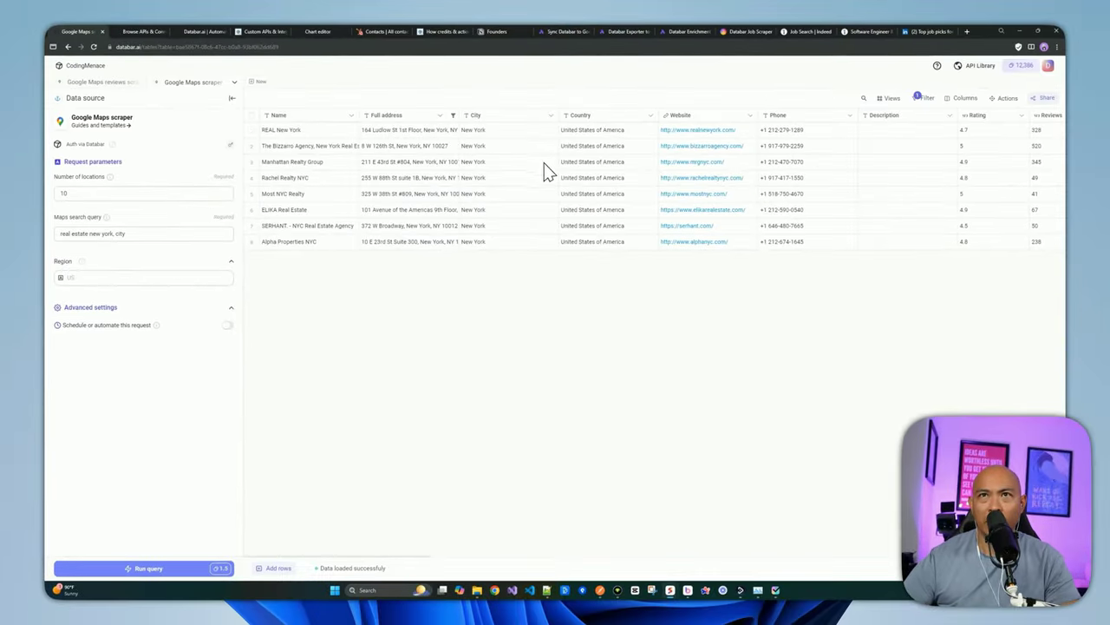
# Remove the Full address filter so all 10 listings show, and bring up the column list.
pyautogui.click(927, 99)
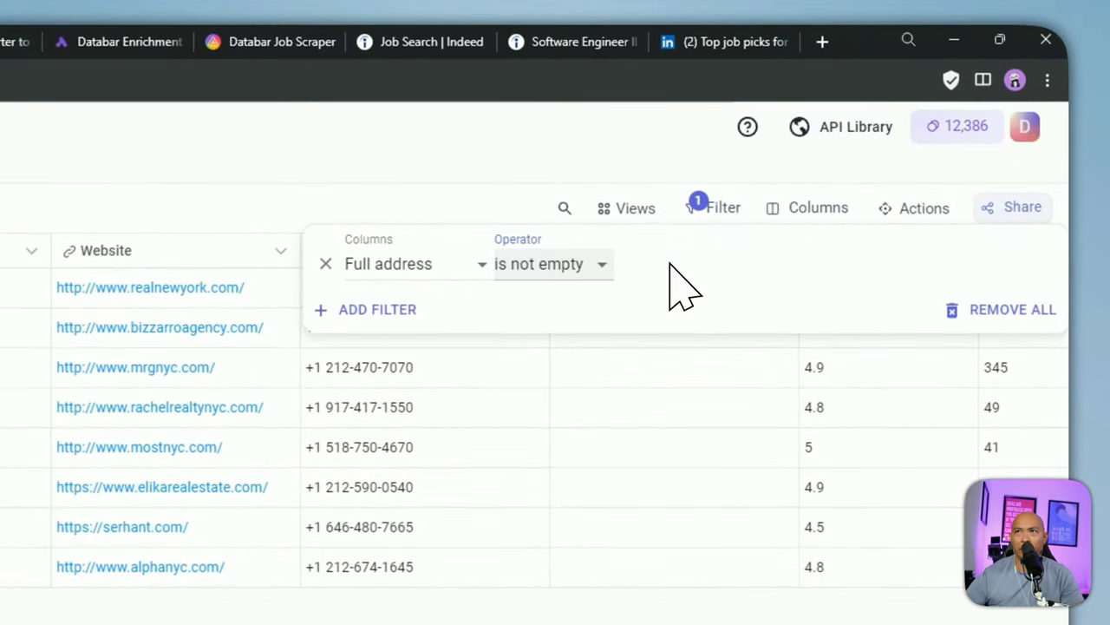
pyautogui.click(373, 309)
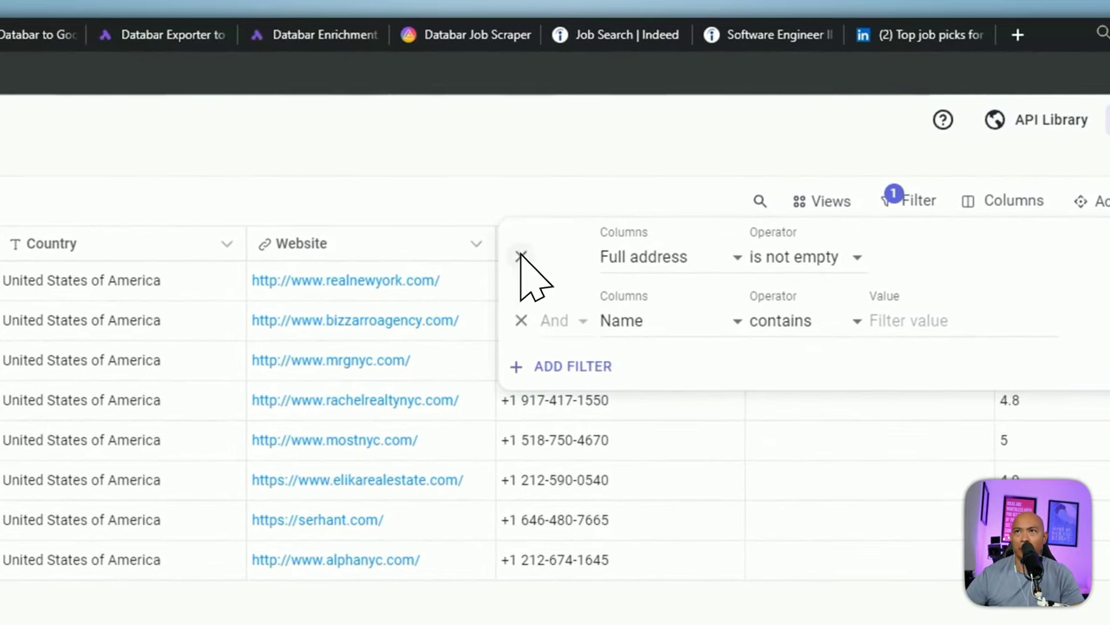
pyautogui.click(520, 258)
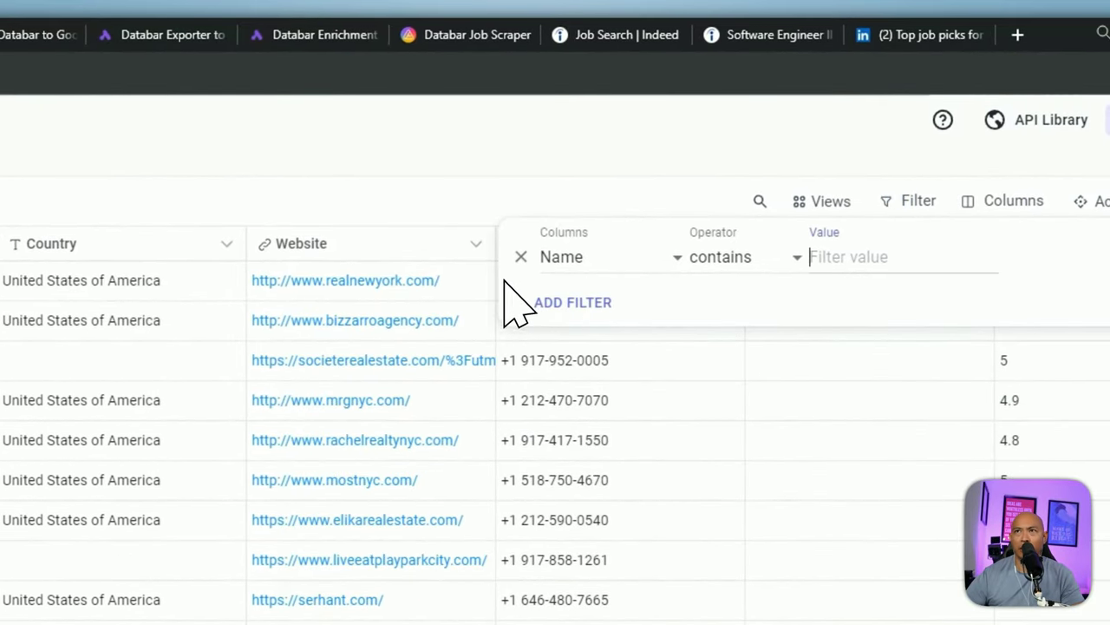
pyautogui.click(520, 257)
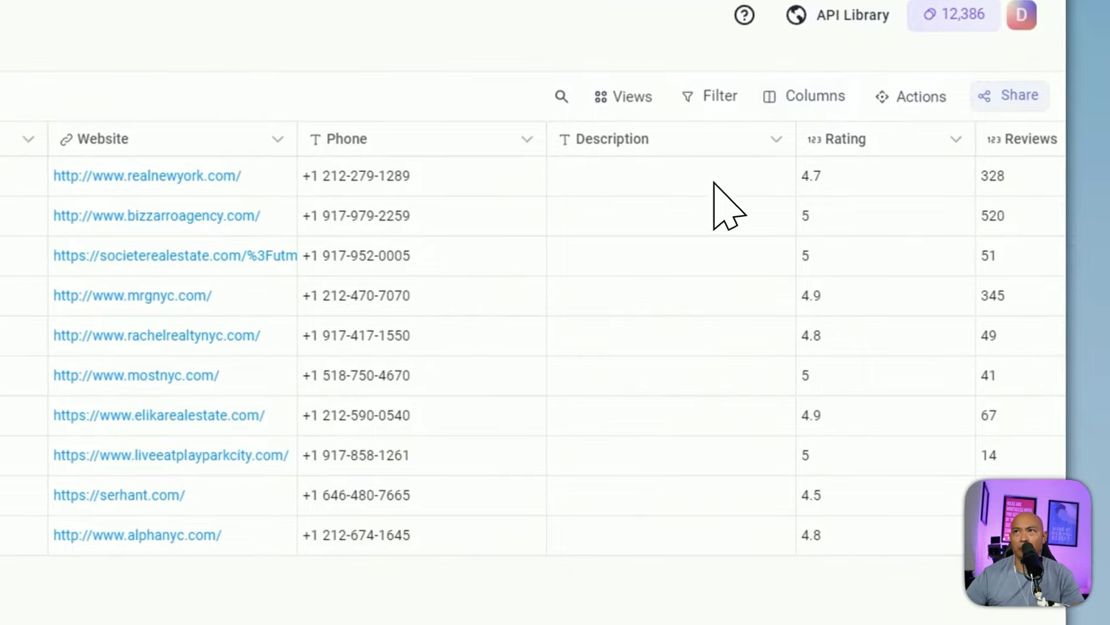
pyautogui.click(807, 99)
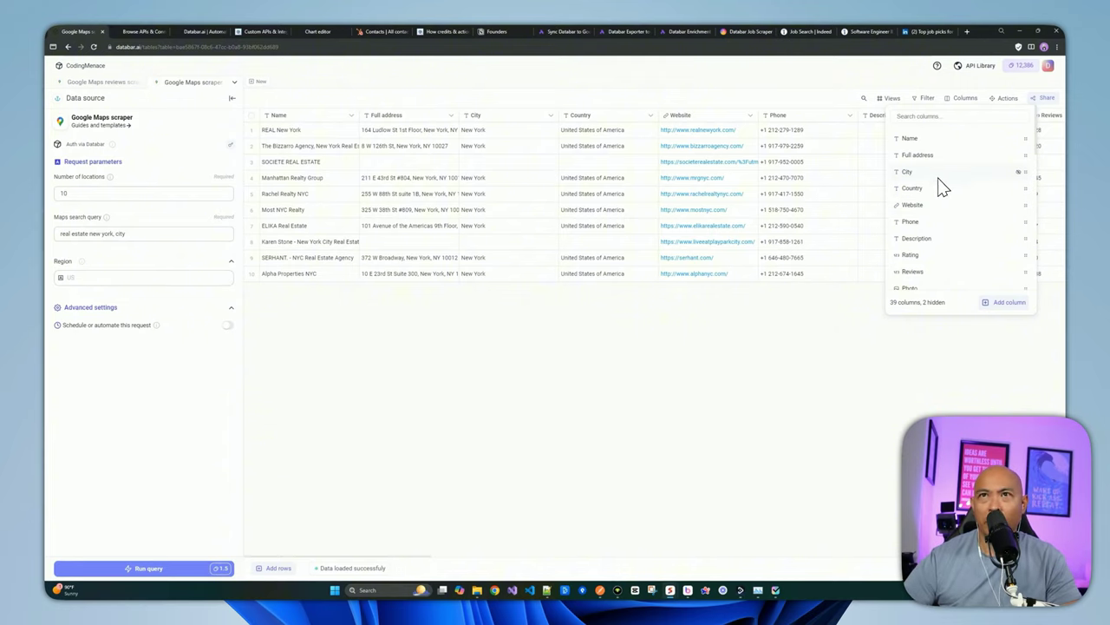
# Hide the Country column and scroll right to the Rating, Reviews, Photo and Business status columns.
pyautogui.click(1020, 188)
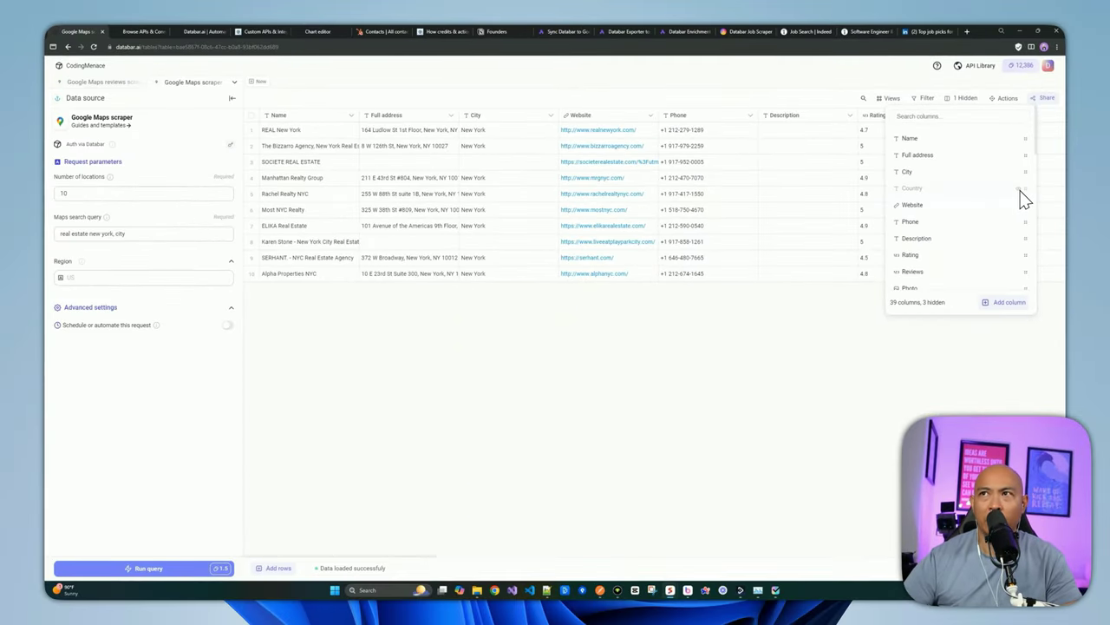
pyautogui.moveTo(408, 558); pyautogui.dragTo(487, 559)
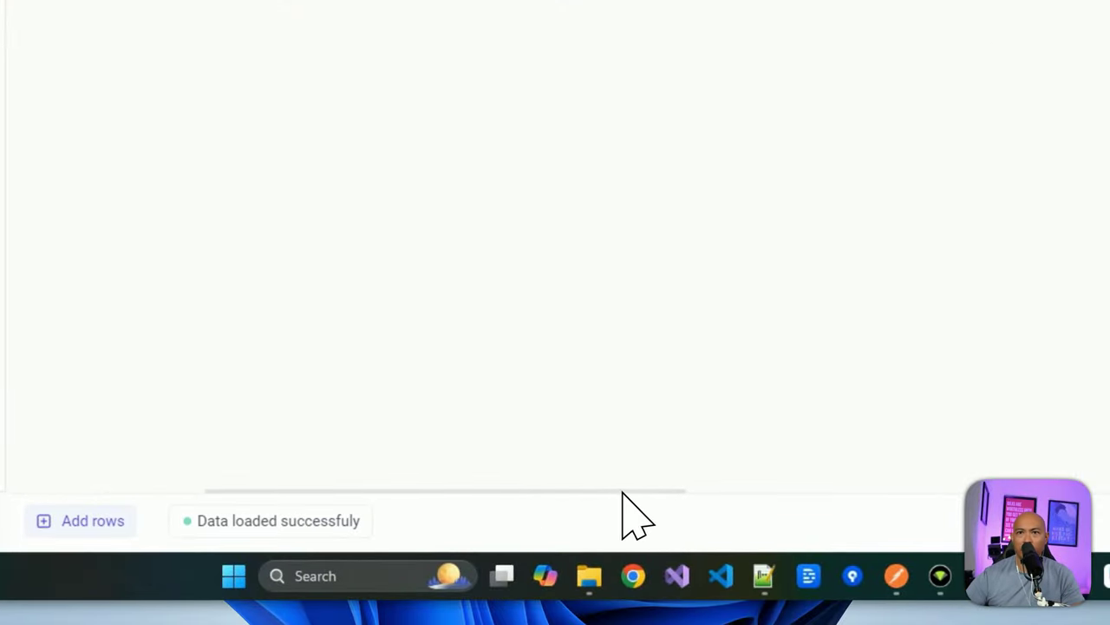
pyautogui.moveTo(622, 491); pyautogui.dragTo(1109, 436)
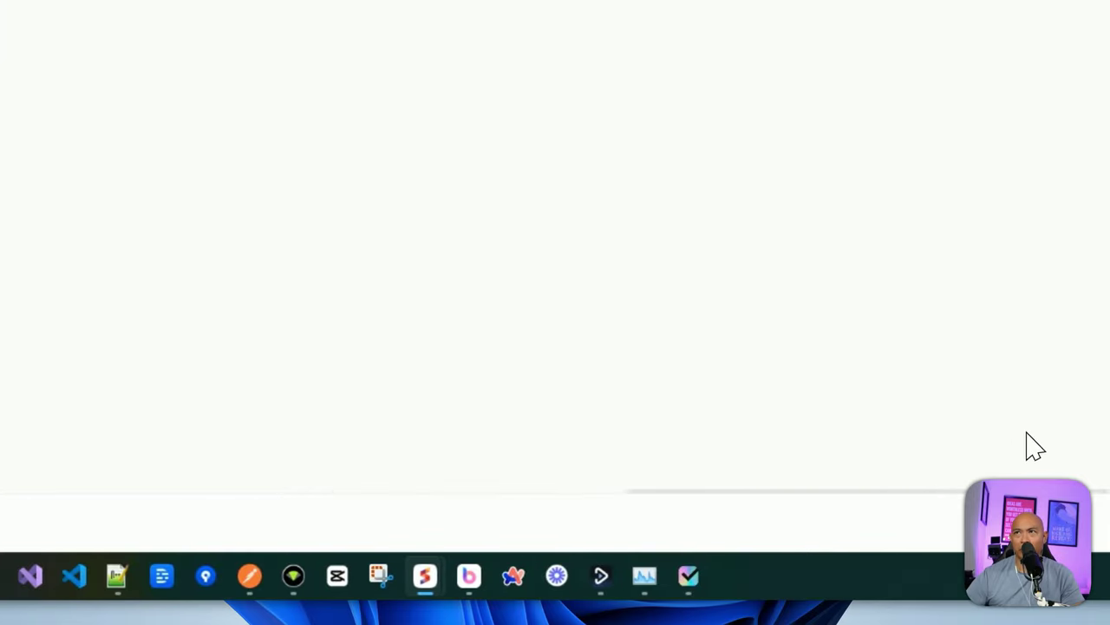
pyautogui.moveTo(1035, 447); pyautogui.dragTo(1109, 438)
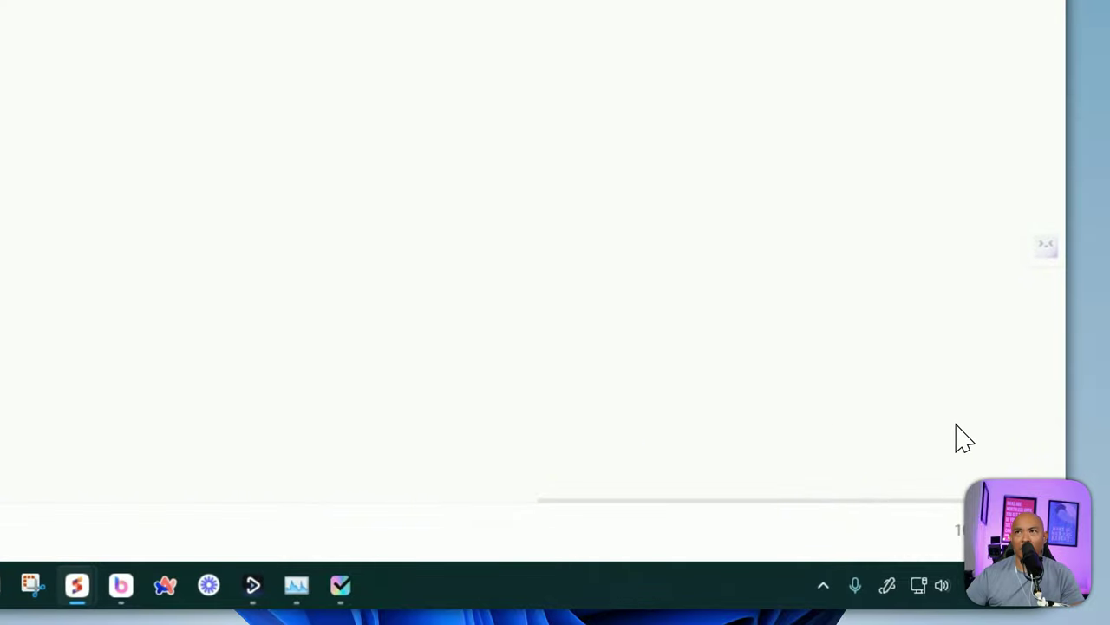
pyautogui.moveTo(1015, 428); pyautogui.dragTo(80, 430)
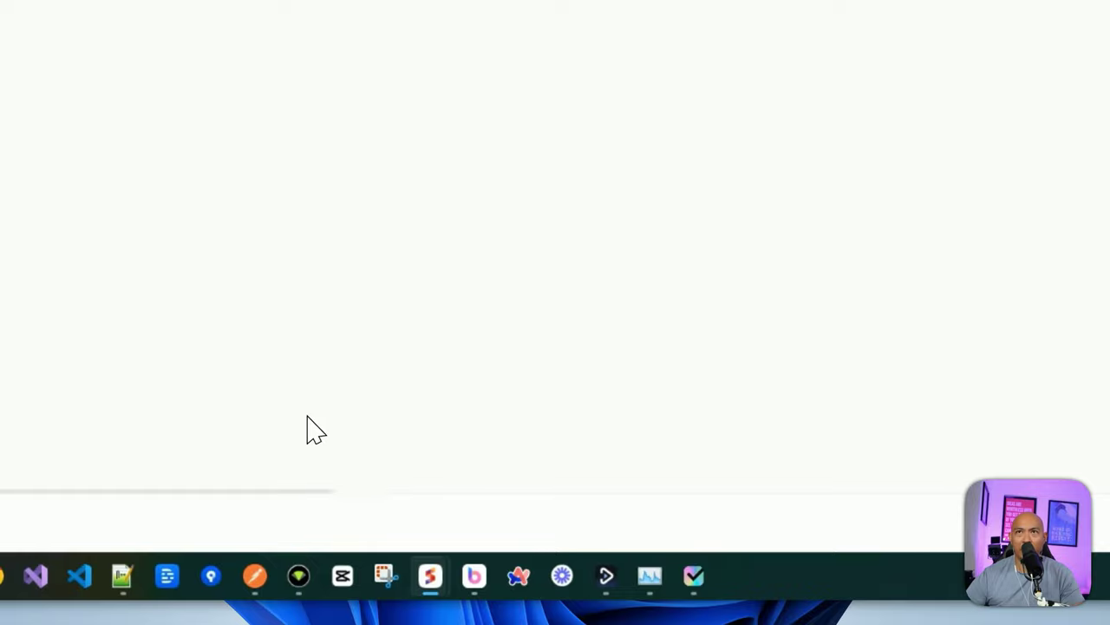
pyautogui.moveTo(315, 429); pyautogui.dragTo(50, 465)
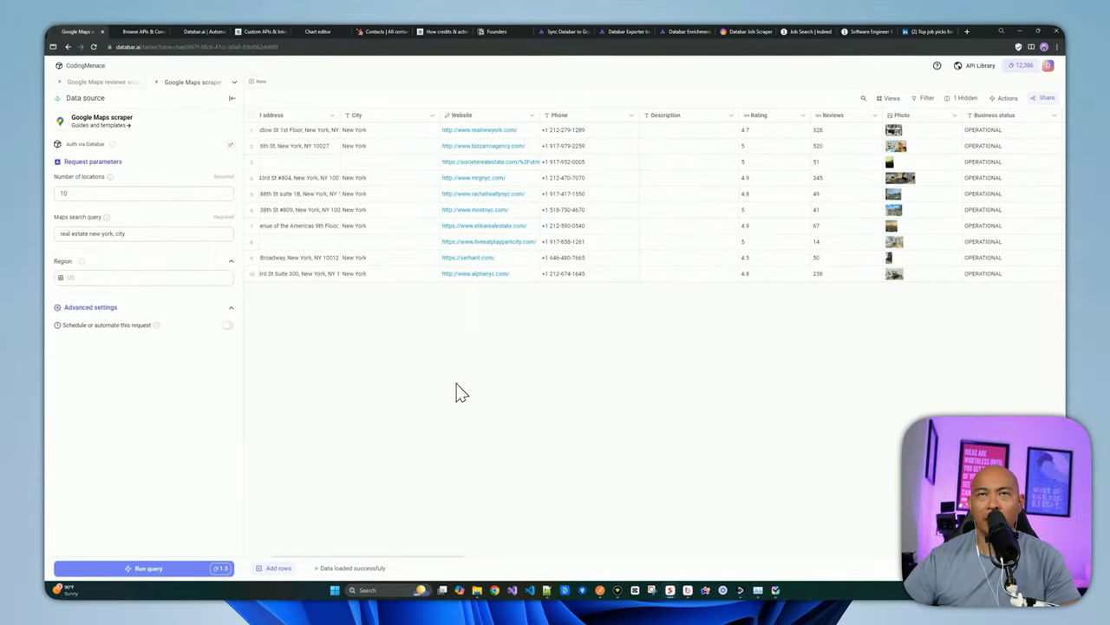
pyautogui.moveTo(413, 564); pyautogui.dragTo(376, 564)
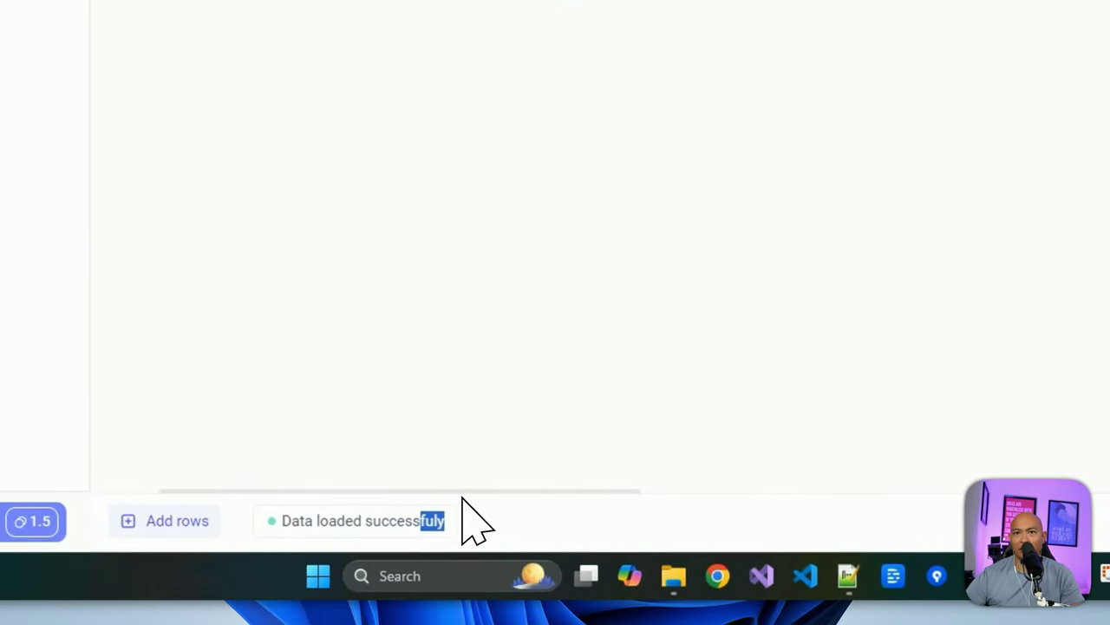
pyautogui.click(440, 506)
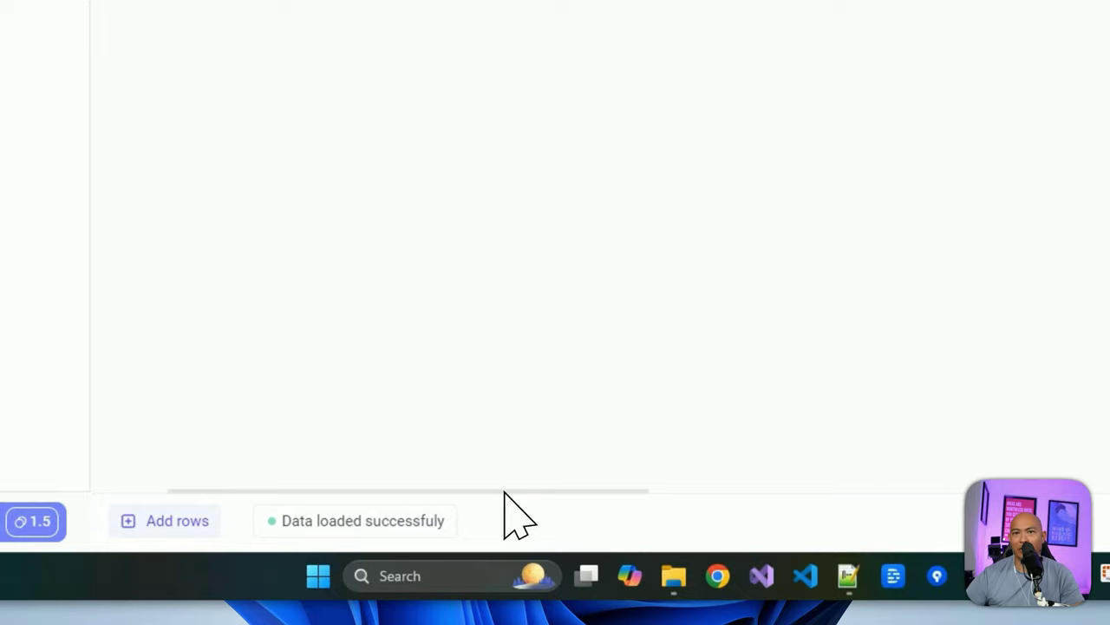
pyautogui.moveTo(504, 492); pyautogui.dragTo(571, 495)
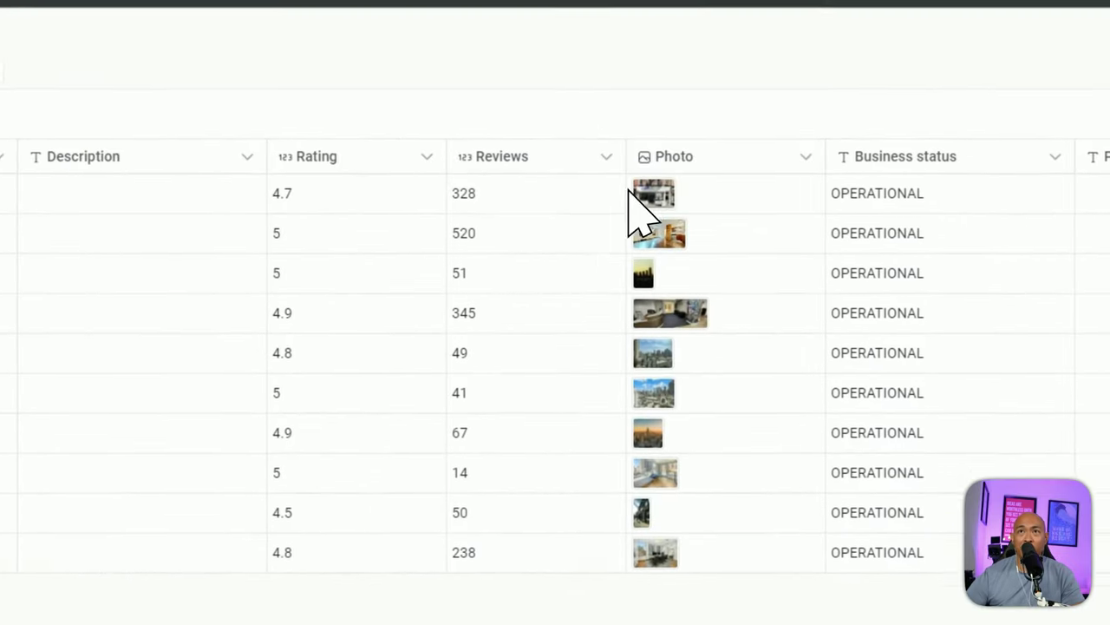
# Leave the Photo field's type and image display unchanged, then view a listing's photo full size.
pyautogui.click(785, 171)
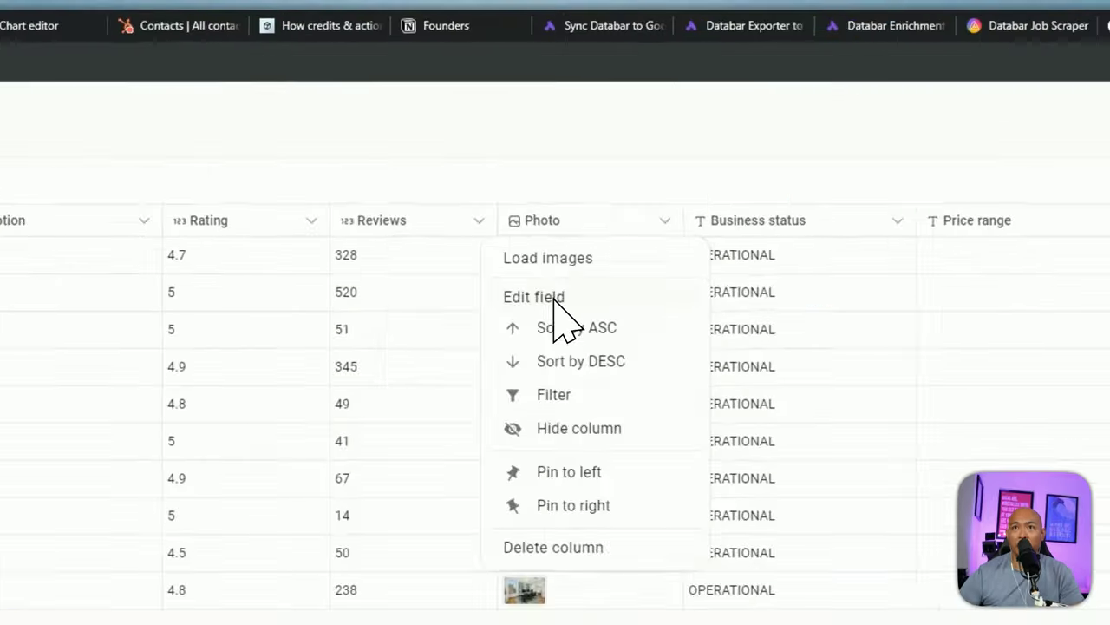
pyautogui.click(550, 149)
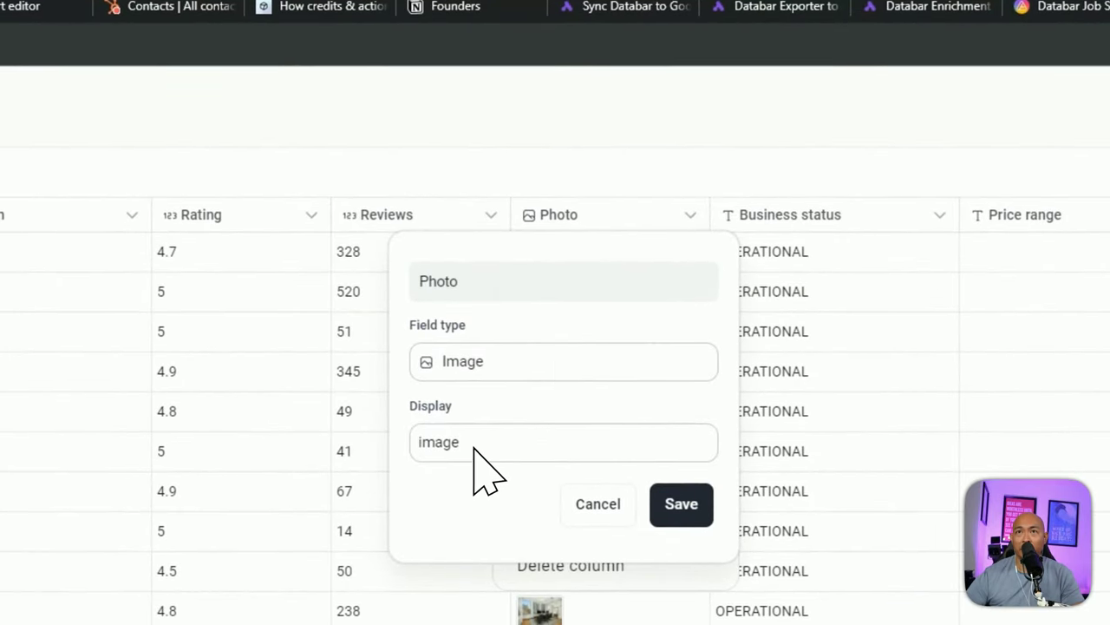
pyautogui.click(491, 361)
pyautogui.click(458, 334)
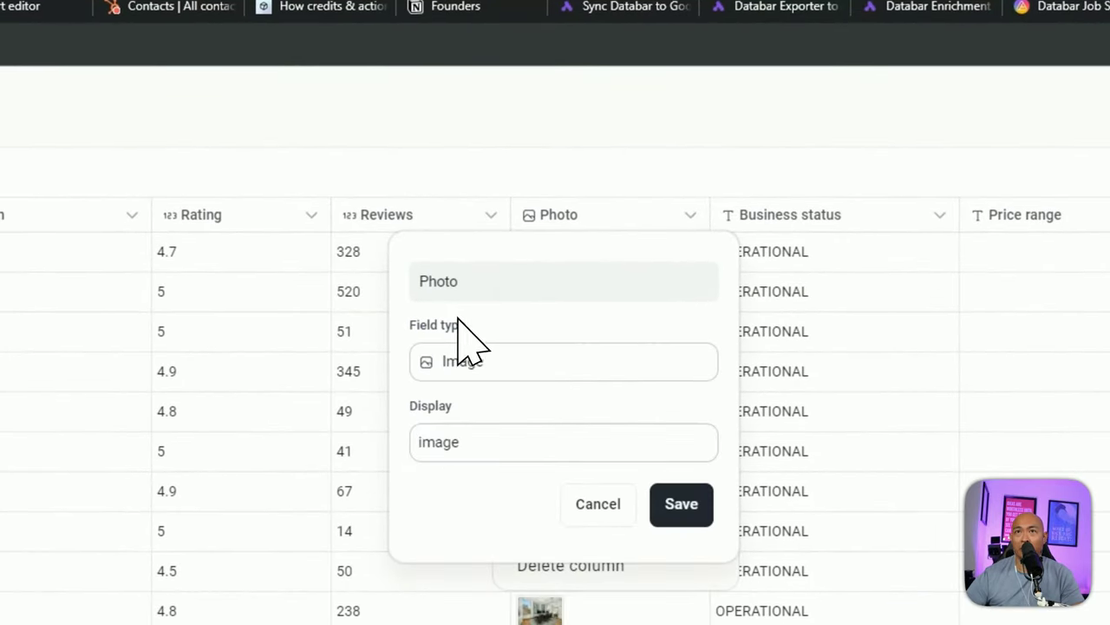
pyautogui.click(501, 433)
pyautogui.click(502, 418)
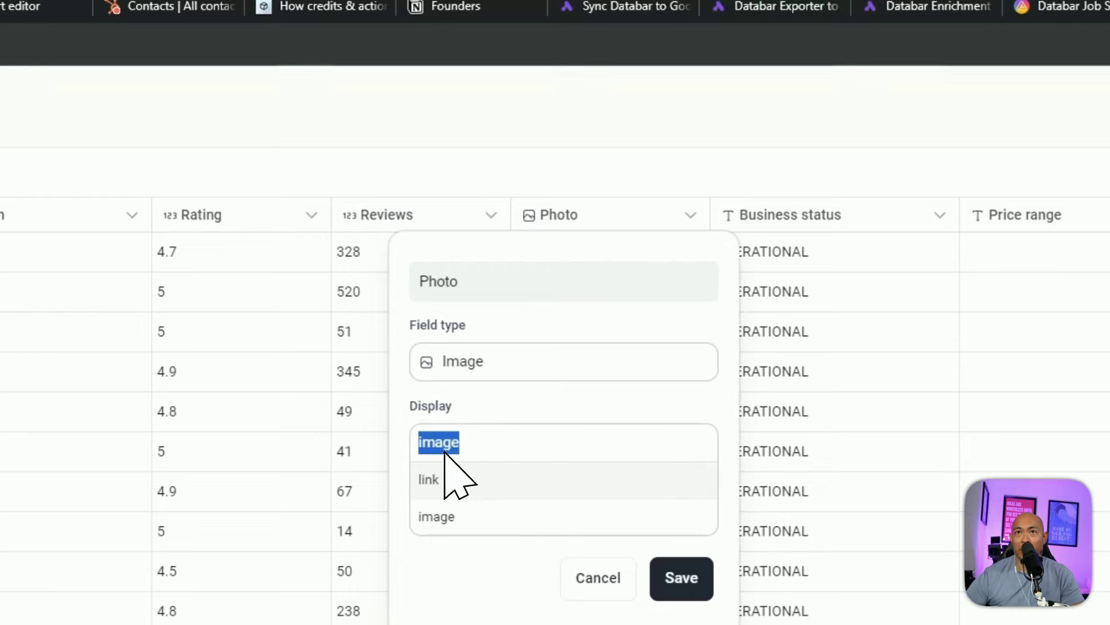
pyautogui.click(465, 441)
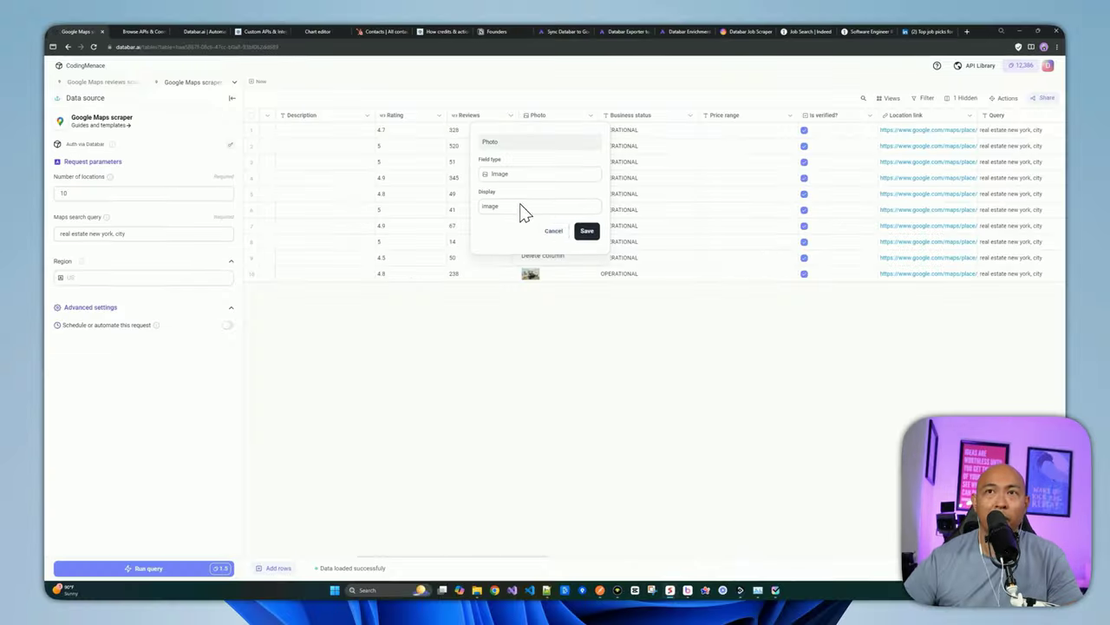
pyautogui.click(555, 232)
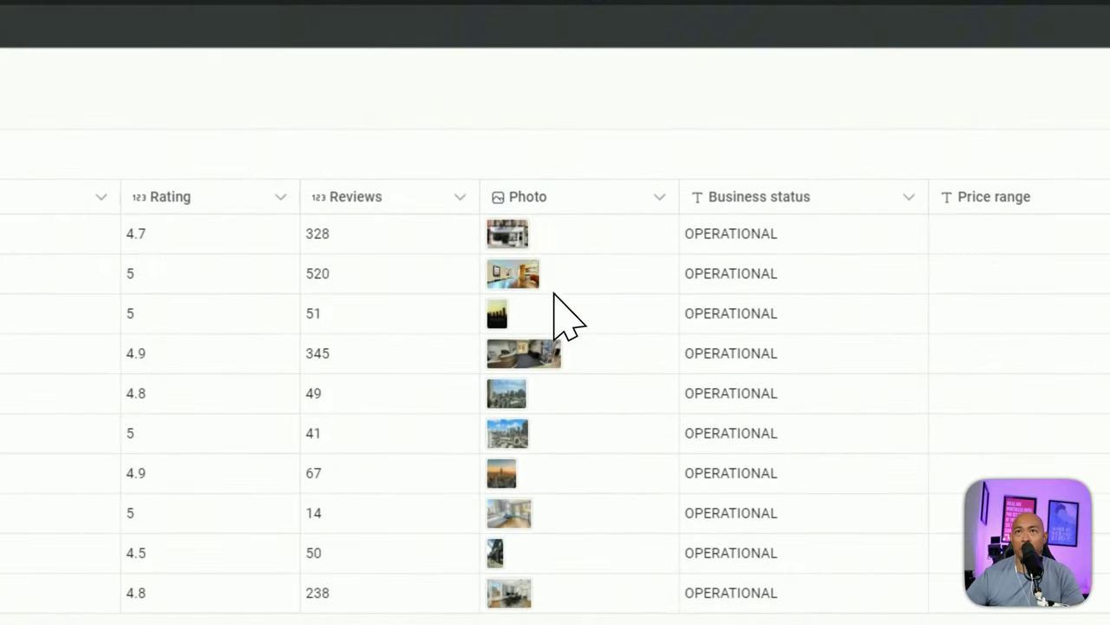
pyautogui.click(520, 261)
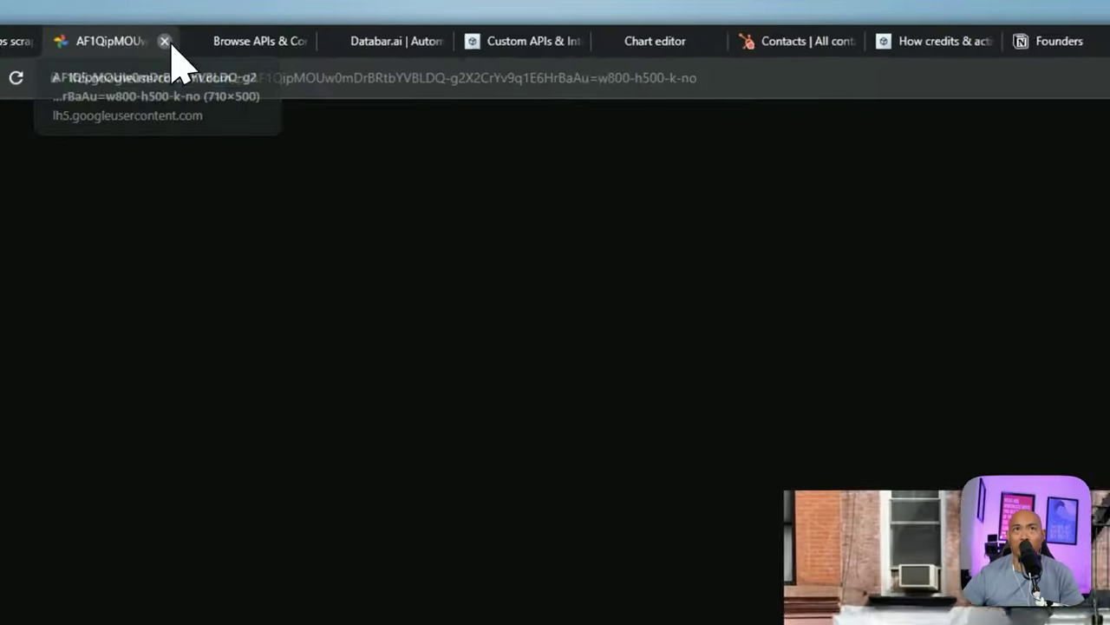
# Close the photo tab and open the first listing's Working hours in the detailed cell view.
pyautogui.click(127, 32)
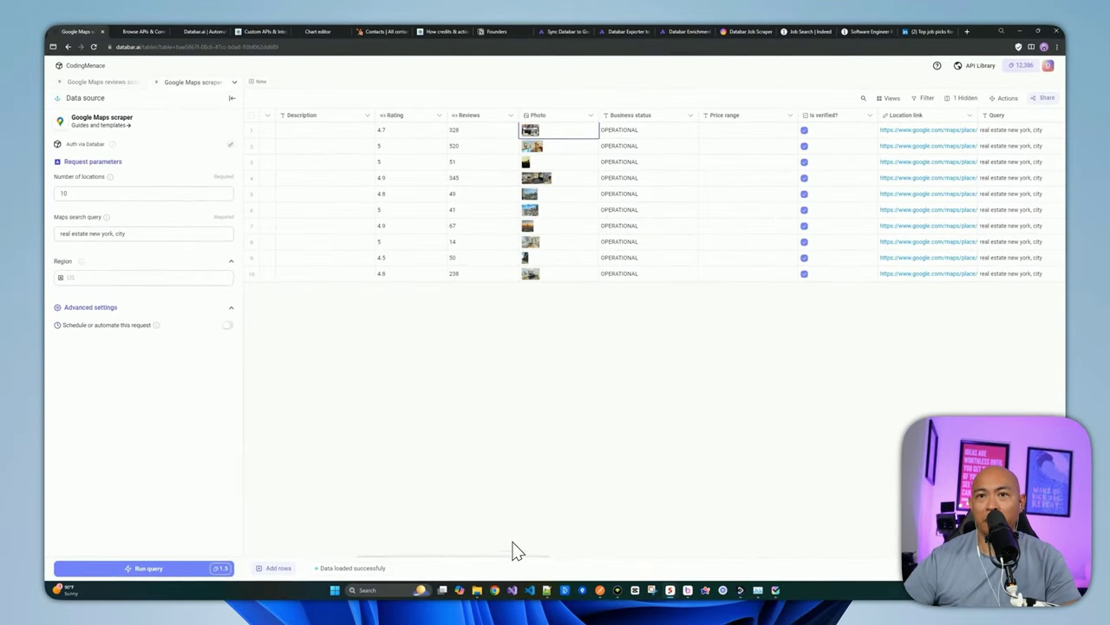
pyautogui.moveTo(515, 555); pyautogui.dragTo(595, 556)
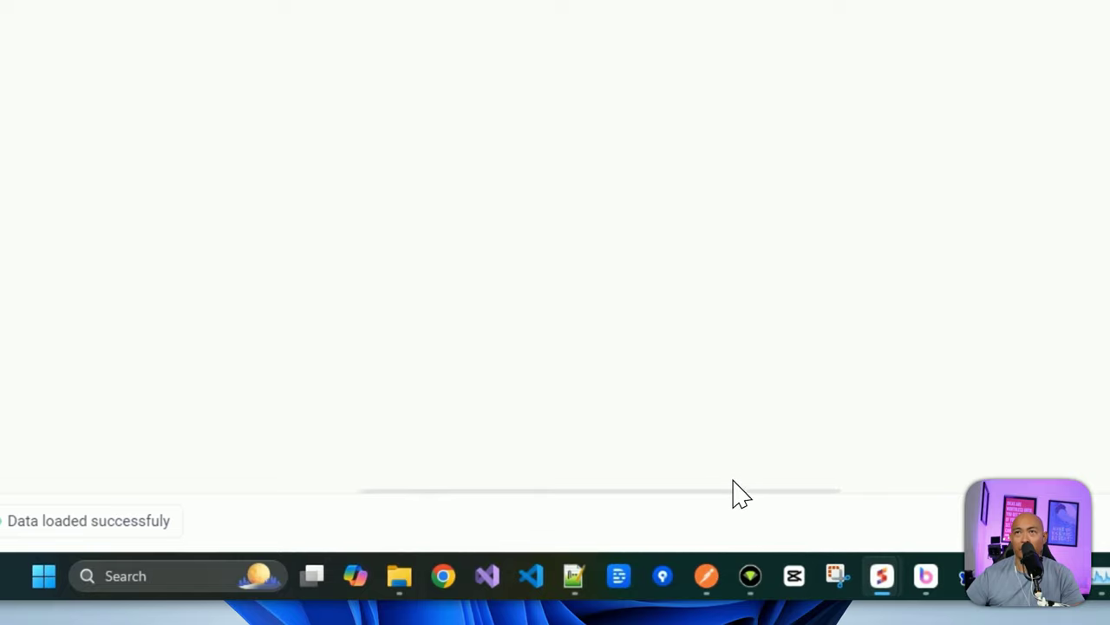
pyautogui.moveTo(742, 494); pyautogui.dragTo(874, 460)
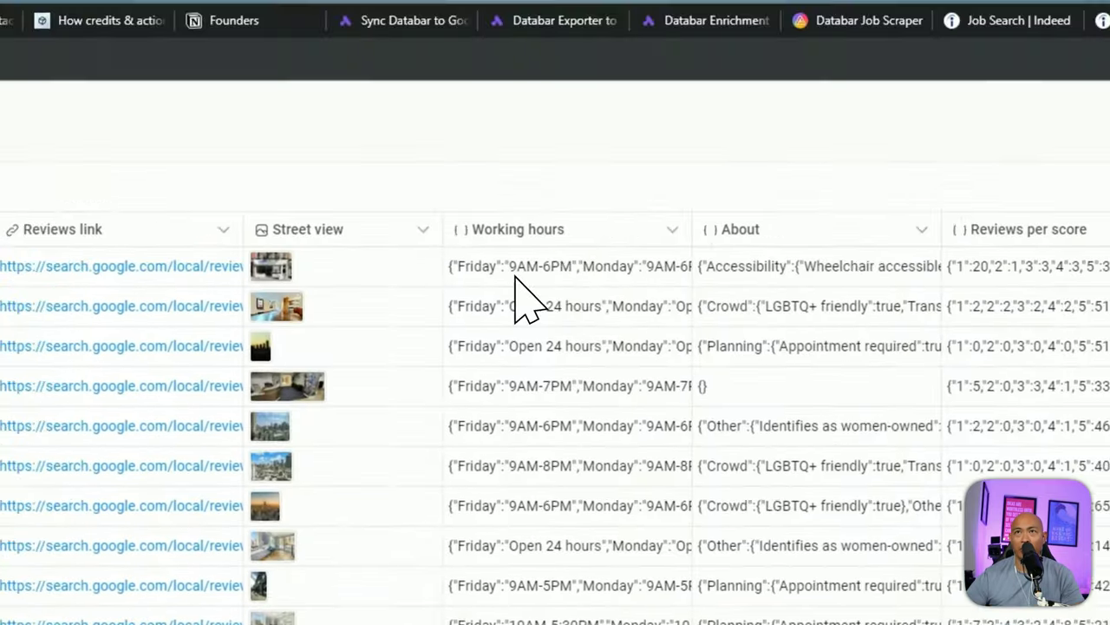
pyautogui.doubleClick(517, 269)
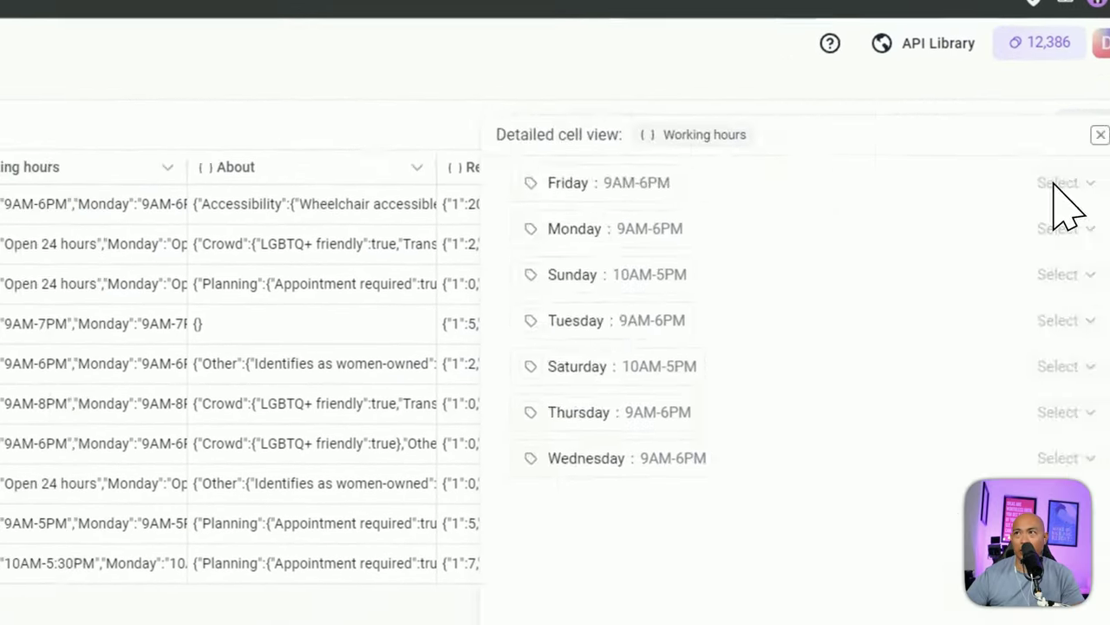
# Open the first listing's About details with Accessibility expanded, then abandon a first new-column attempt.
pyautogui.click(1015, 195)
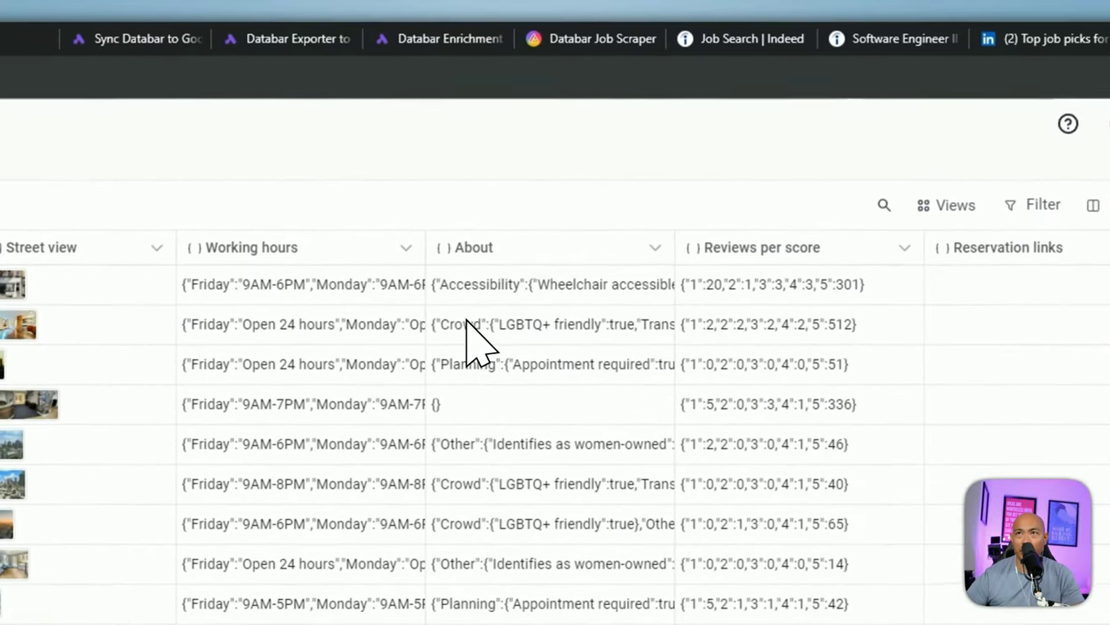
pyautogui.click(468, 293)
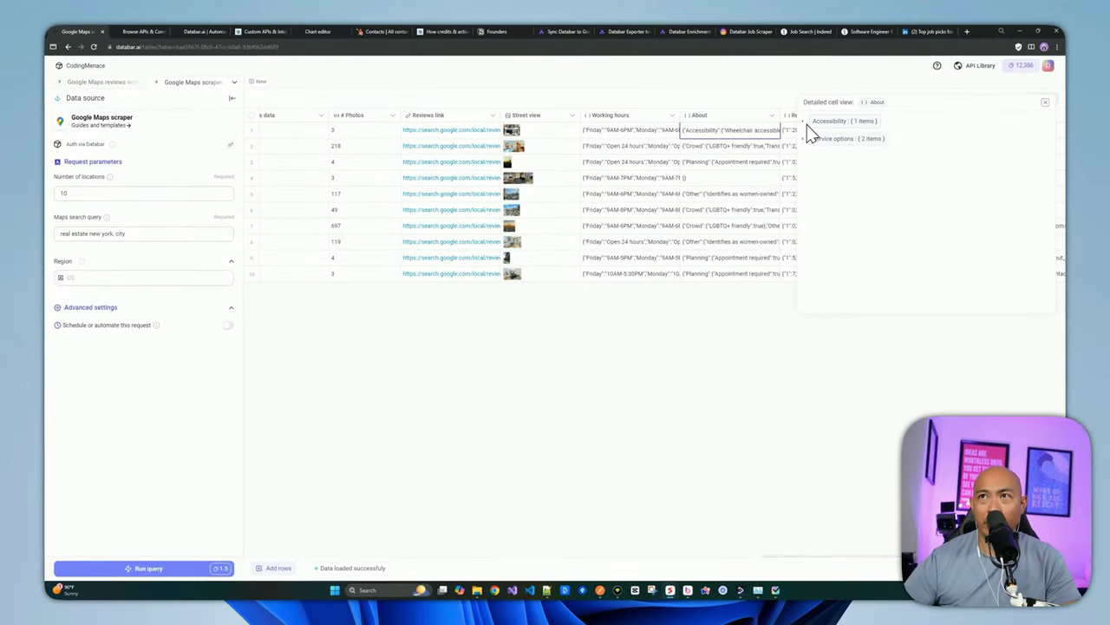
pyautogui.click(804, 139)
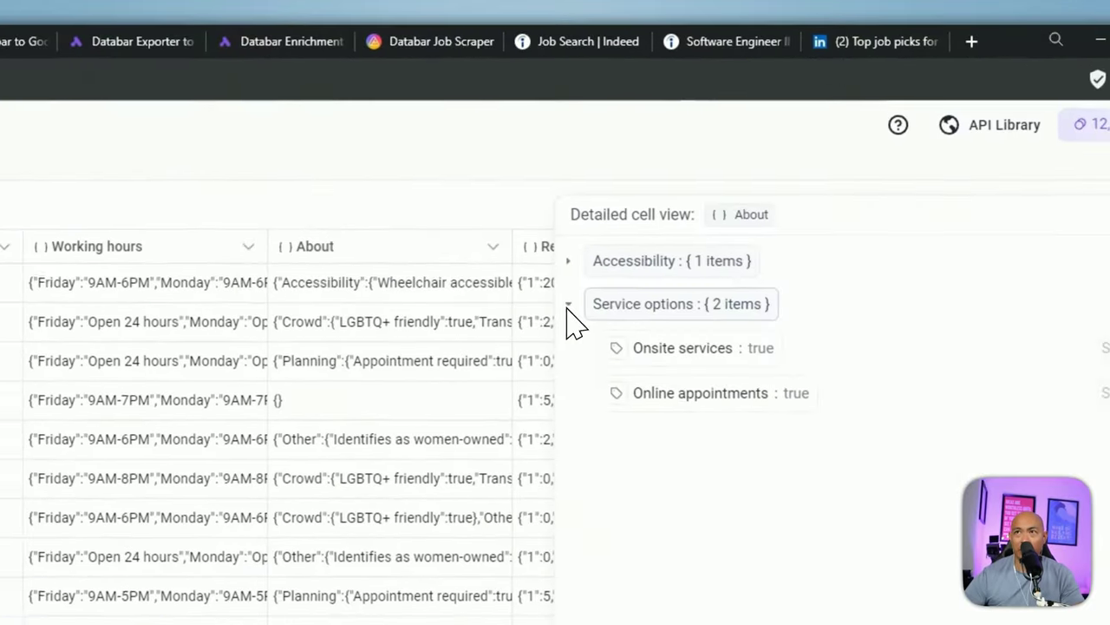
pyautogui.click(805, 124)
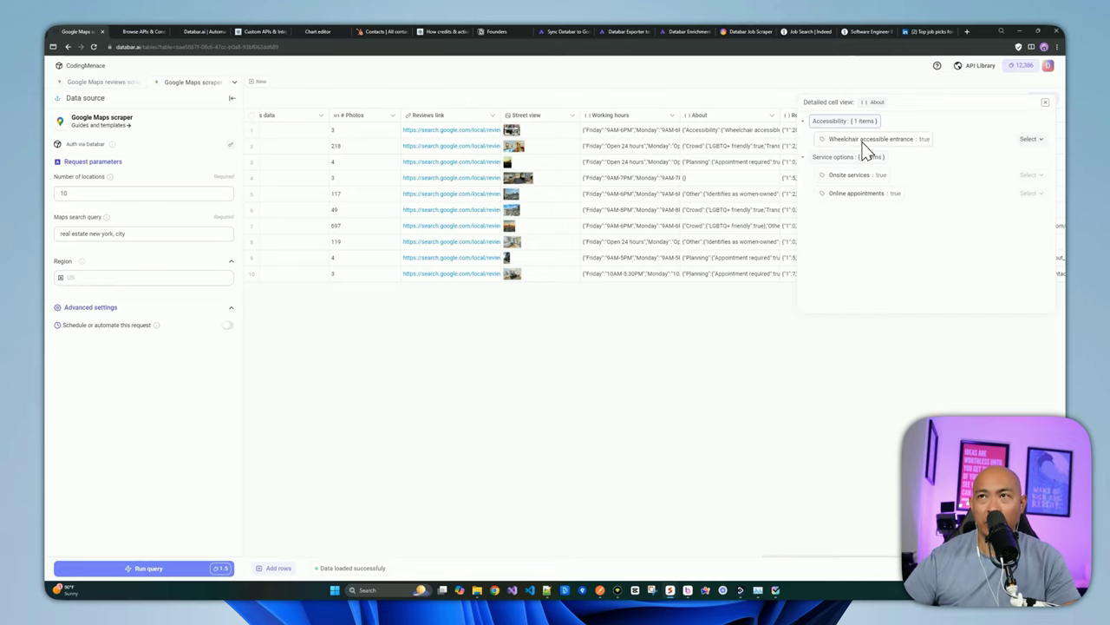
pyautogui.click(1030, 139)
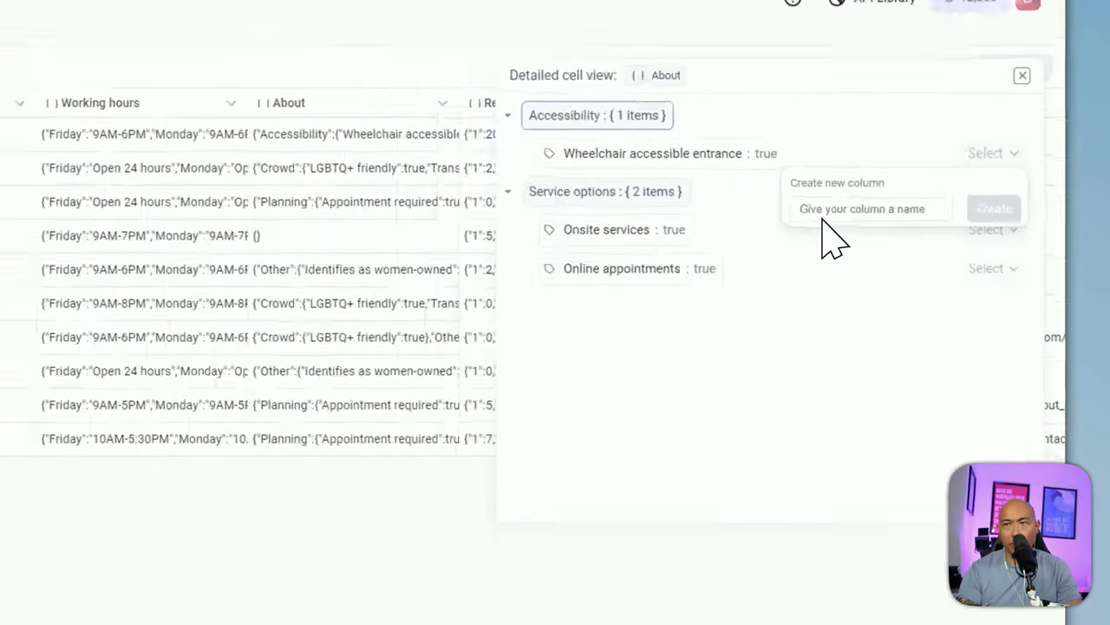
pyautogui.click(1022, 75)
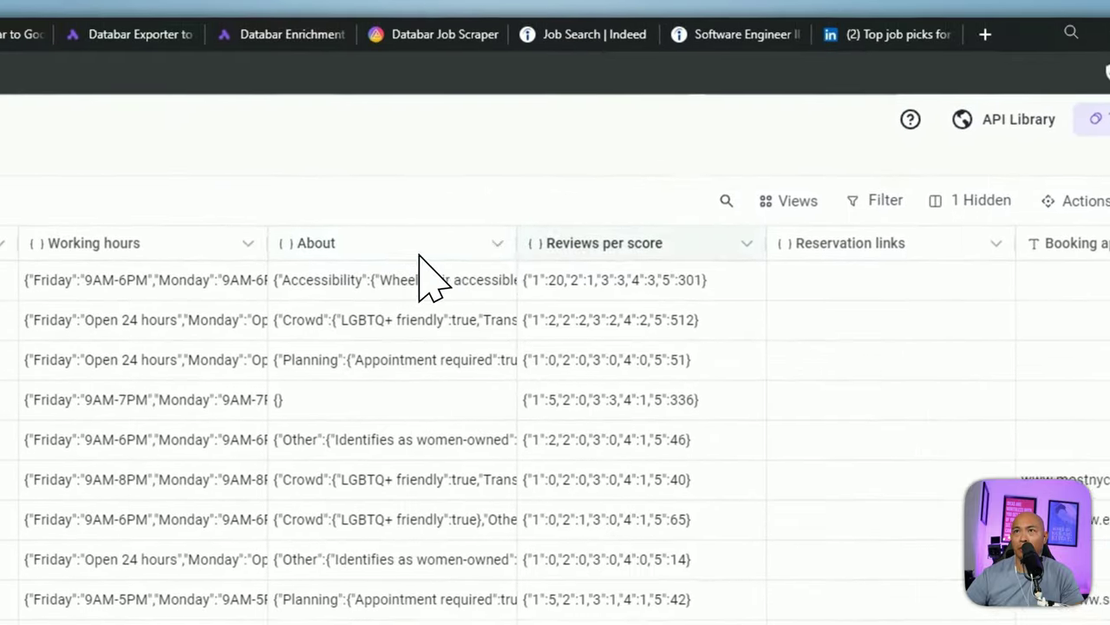
# Reopen the About details, expand Accessibility and start a Wheelchair accessible entrance column.
pyautogui.click(359, 286)
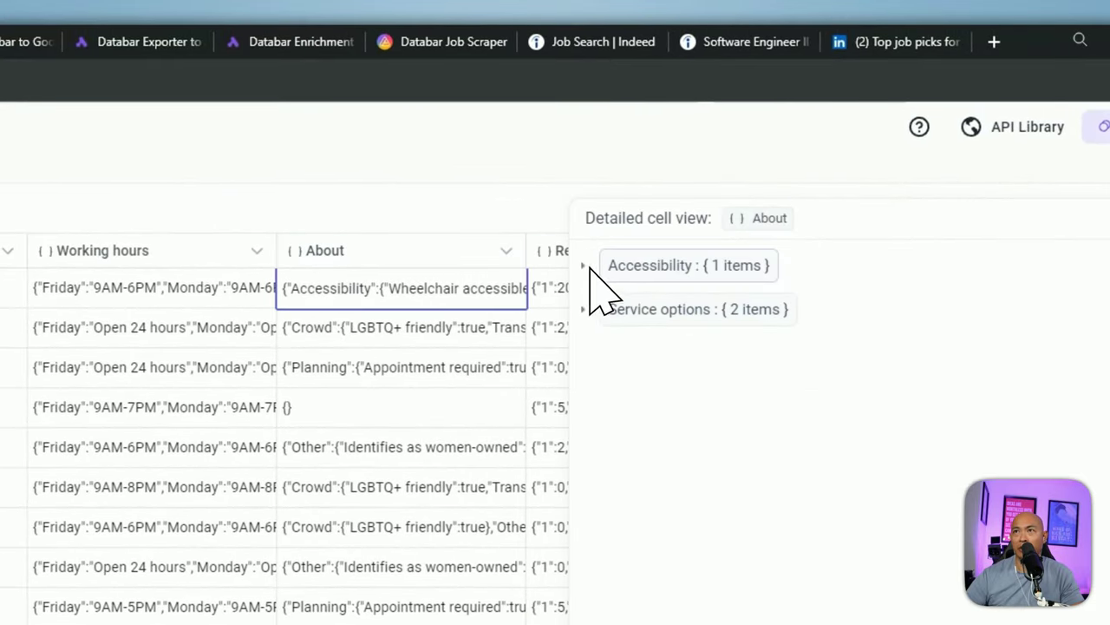
pyautogui.click(589, 270)
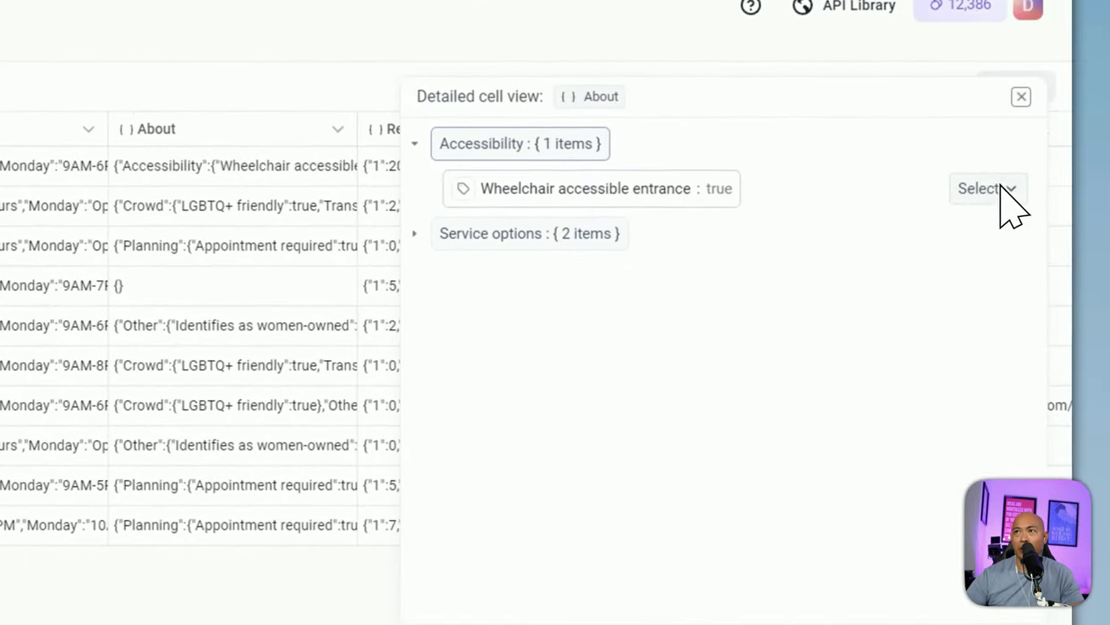
pyautogui.click(989, 186)
# Create the new Accessibility column from Wheelchair accessible entrance and close the detailed cell view.
pyautogui.click(891, 249)
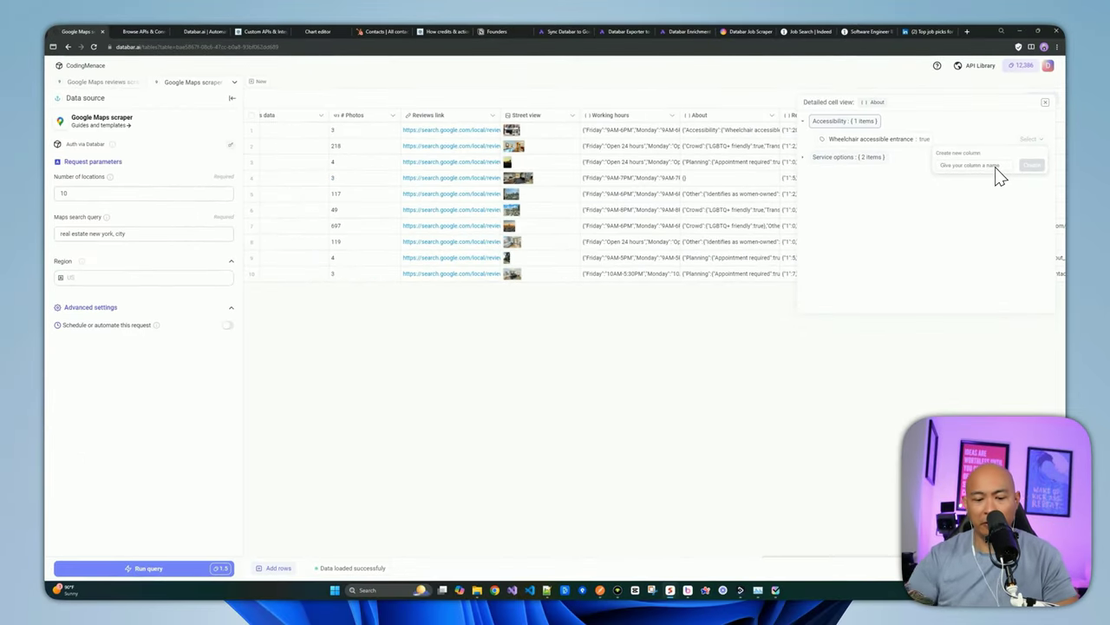
pyautogui.press('capslock')
pyautogui.write('Accessibility')
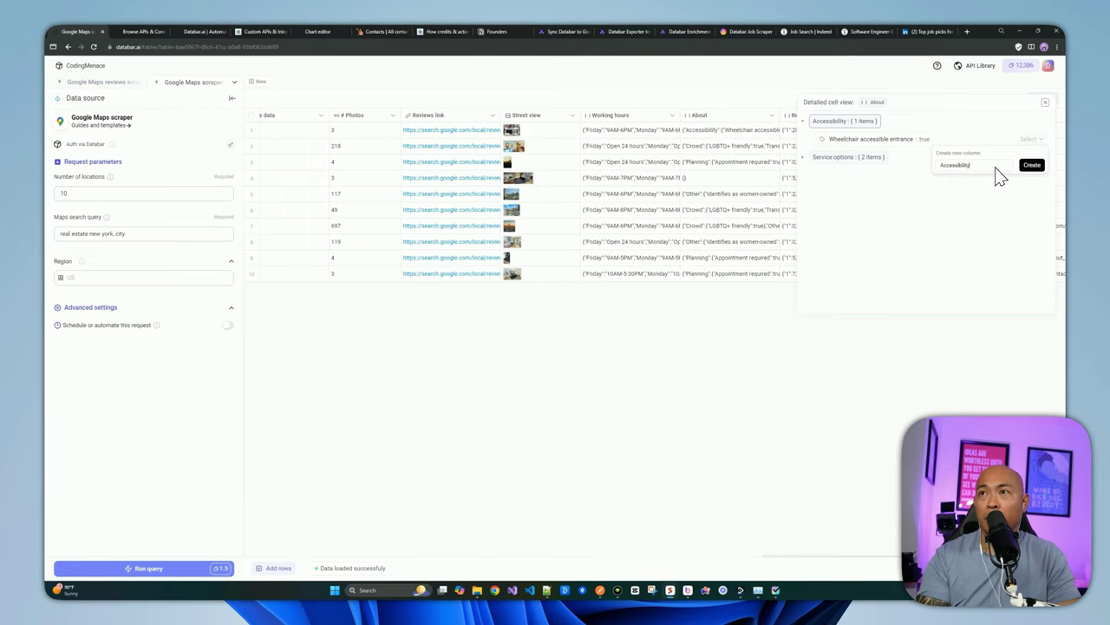
pyautogui.click(1031, 165)
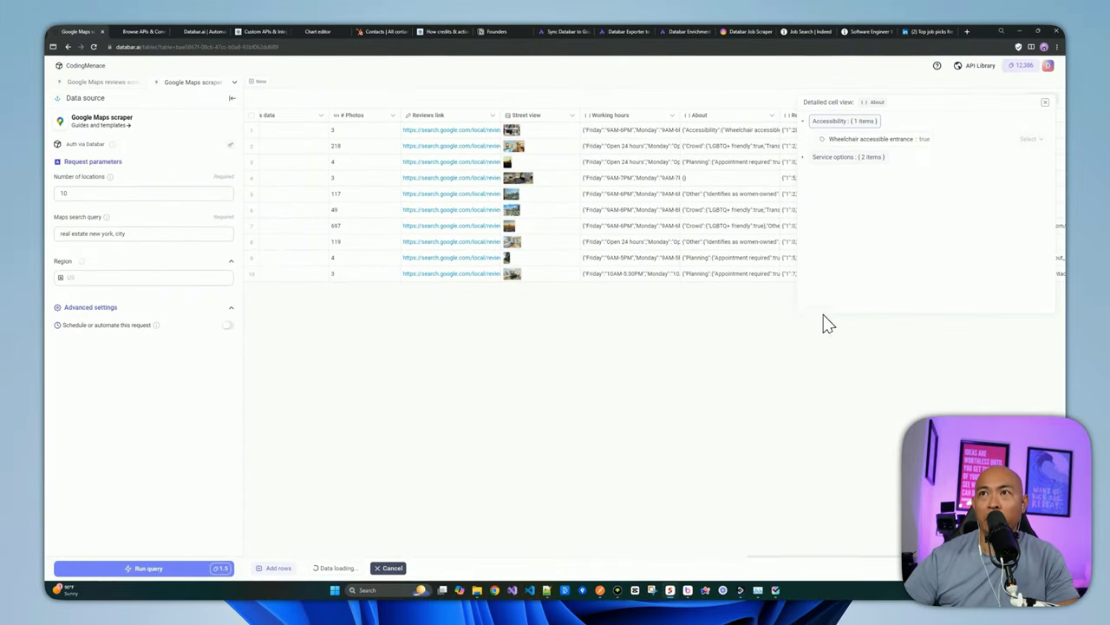
pyautogui.click(1045, 103)
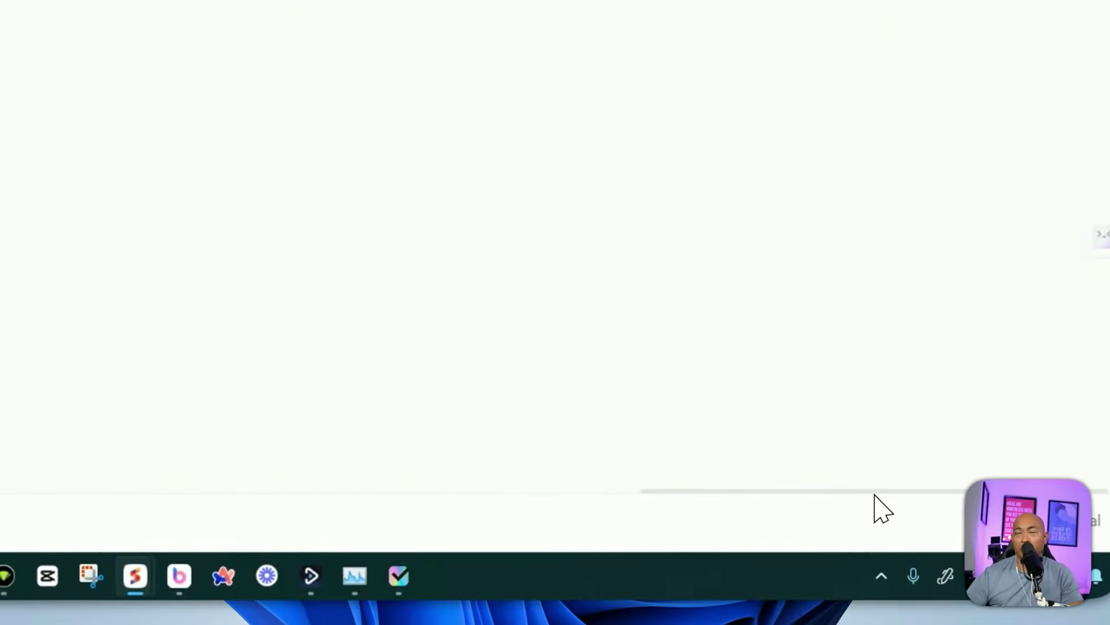
pyautogui.moveTo(732, 488); pyautogui.dragTo(741, 424)
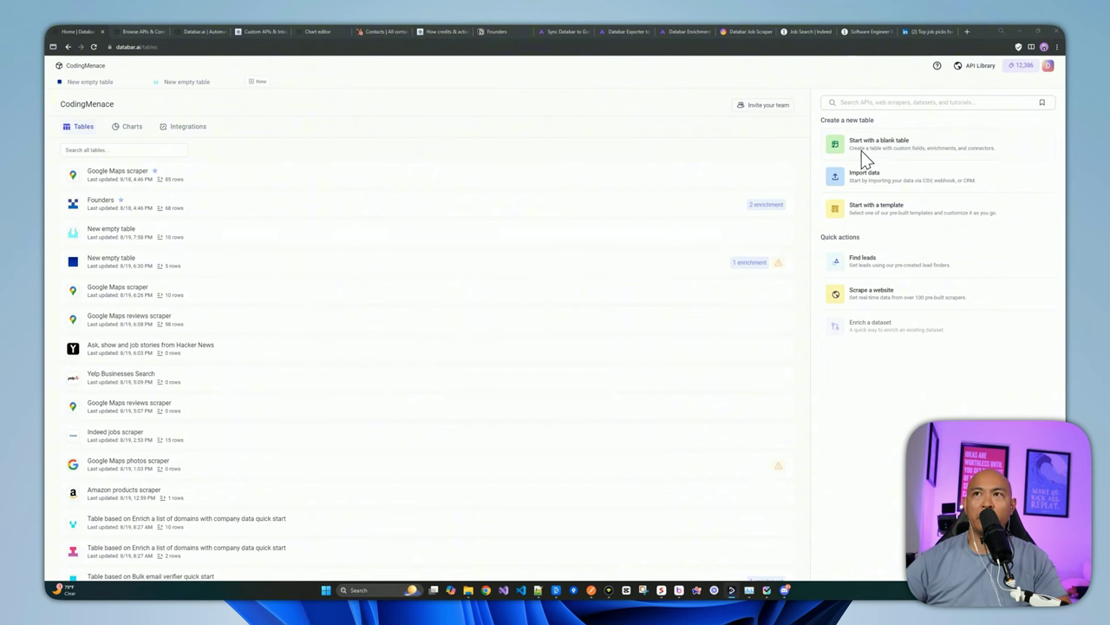
# Create an empty table from scratch with Webhooks as its data source.
pyautogui.click(864, 143)
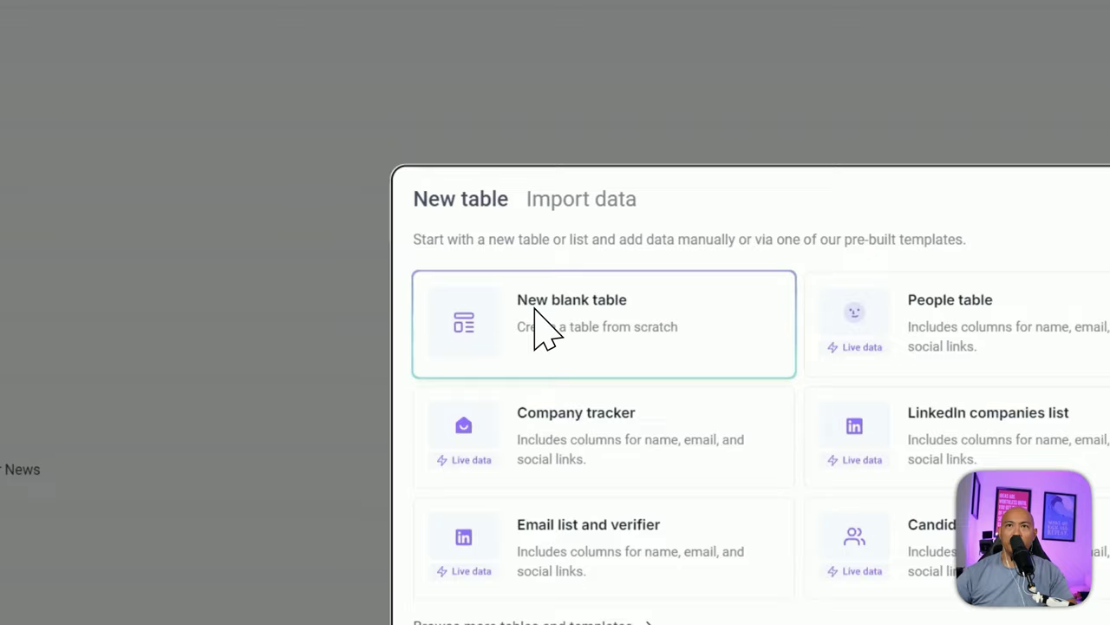
pyautogui.click(438, 274)
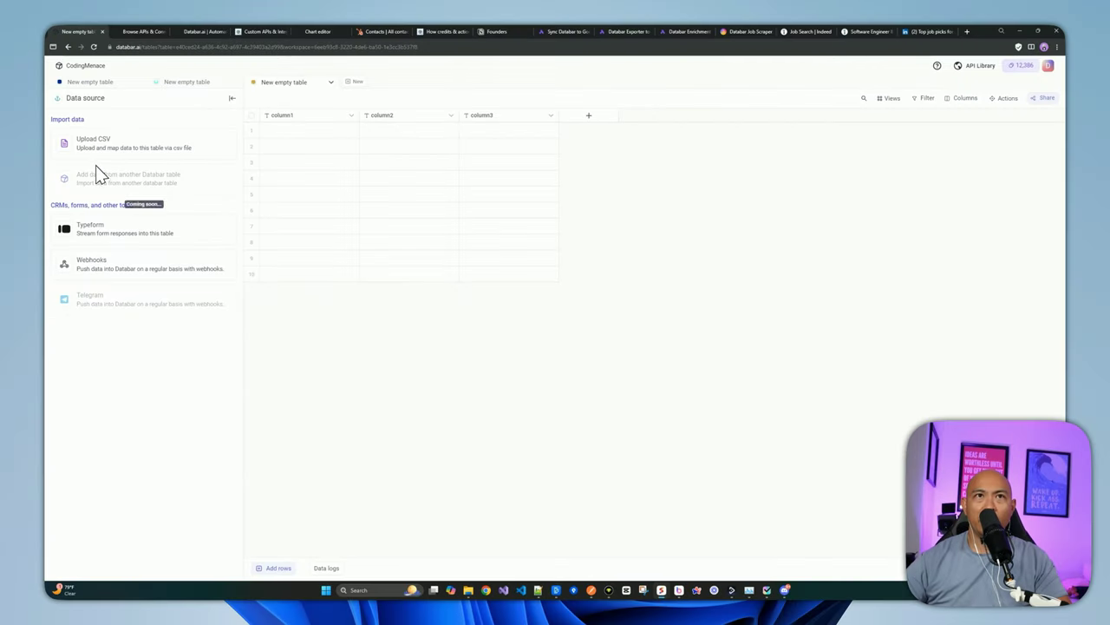
pyautogui.click(108, 271)
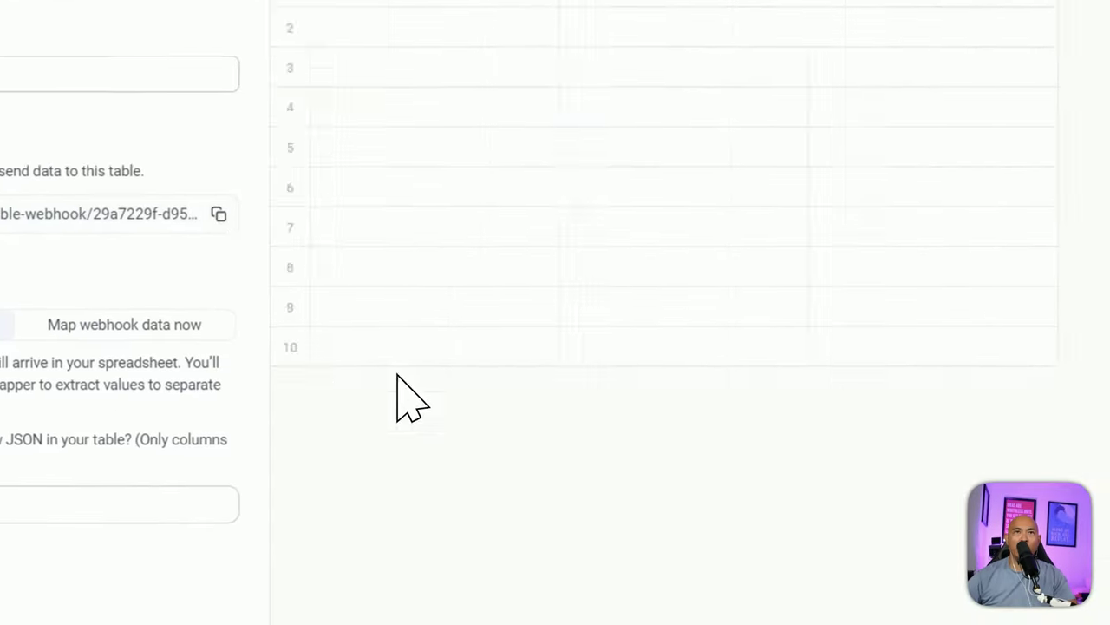
# Replace the Postman POST request URL with the new table's webhook URL.
pyautogui.click(668, 583)
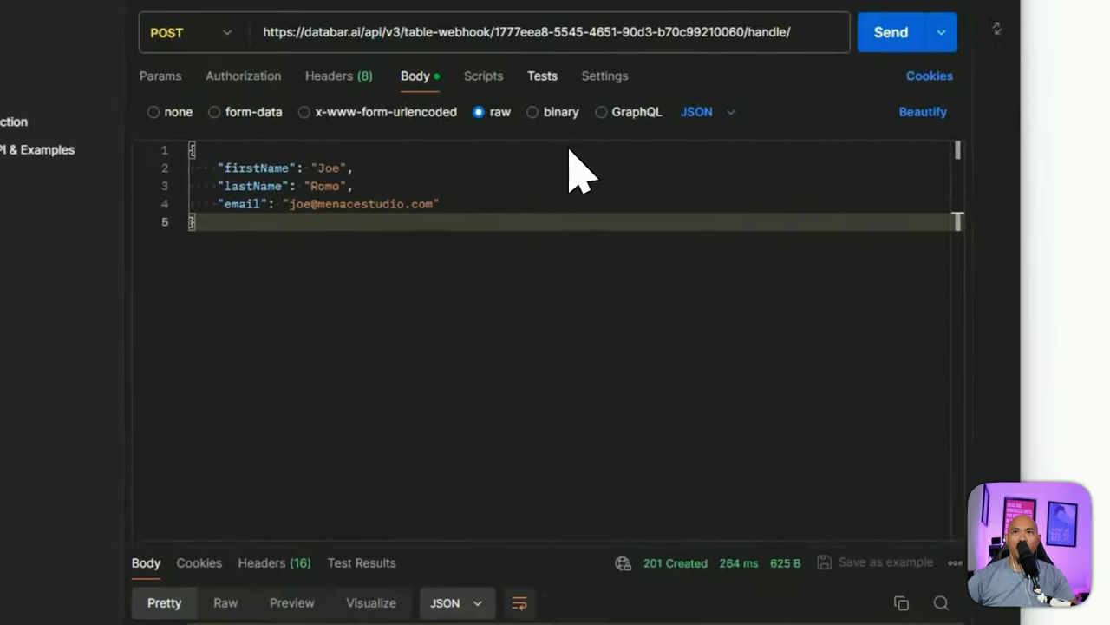
pyautogui.tripleClick(569, 46)
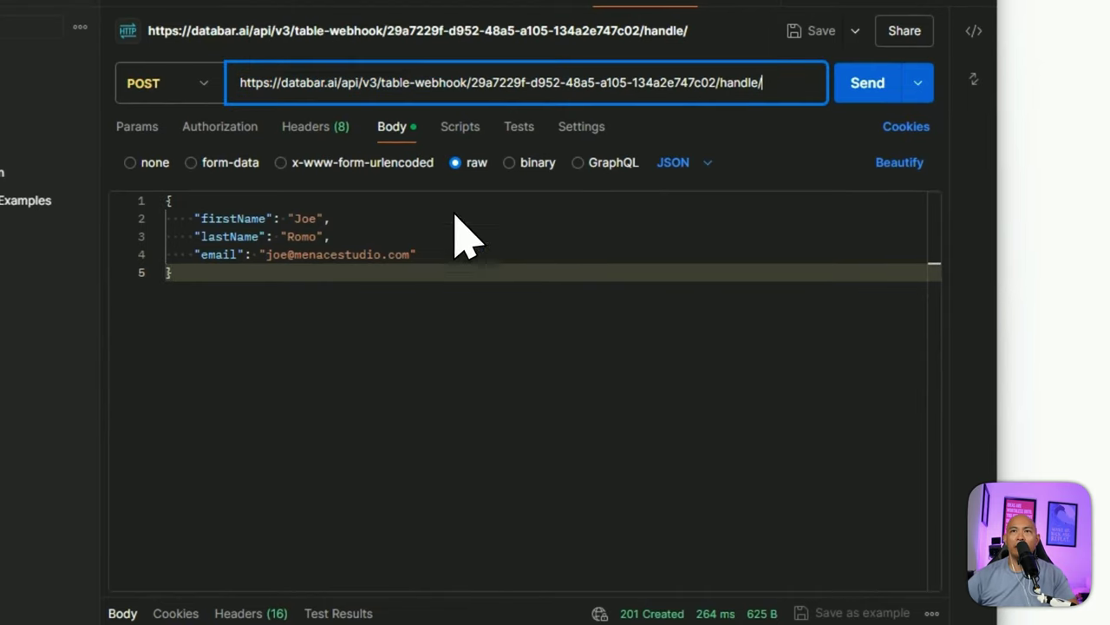
pyautogui.click(311, 128)
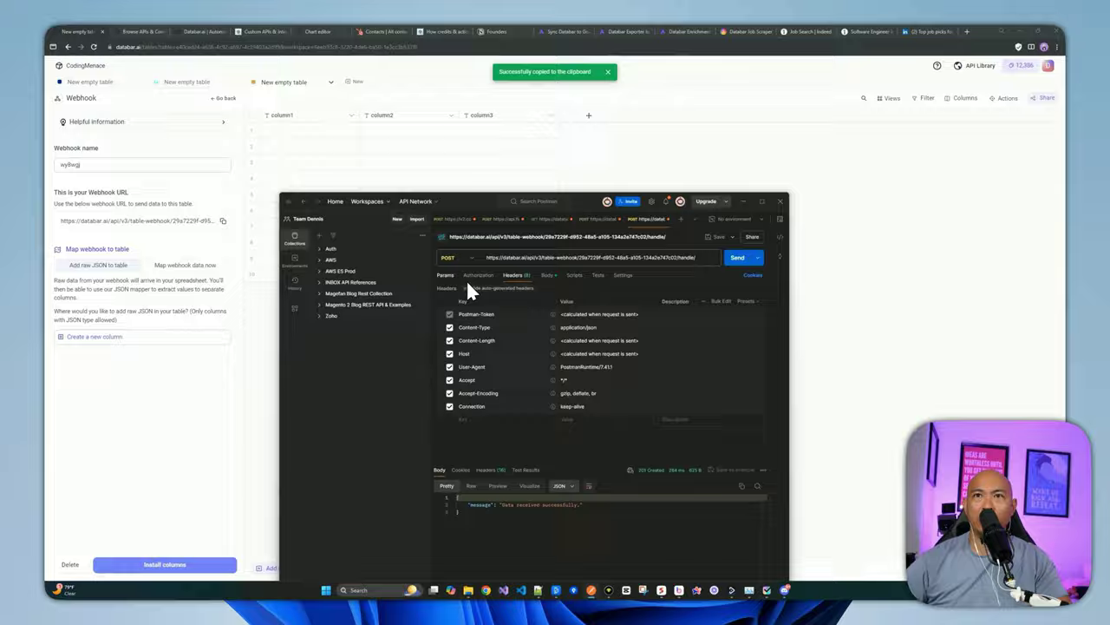
pyautogui.click(138, 126)
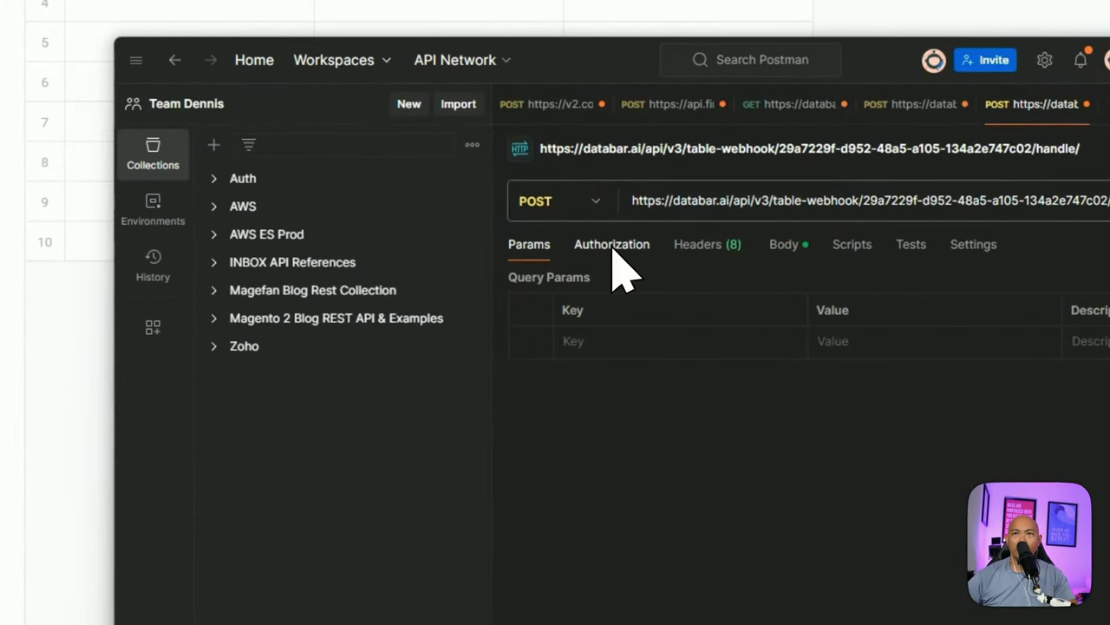
# Add an x-apikey query parameter holding the API key and check the JSON contact body.
pyautogui.click(590, 341)
pyautogui.write('x-apikey')
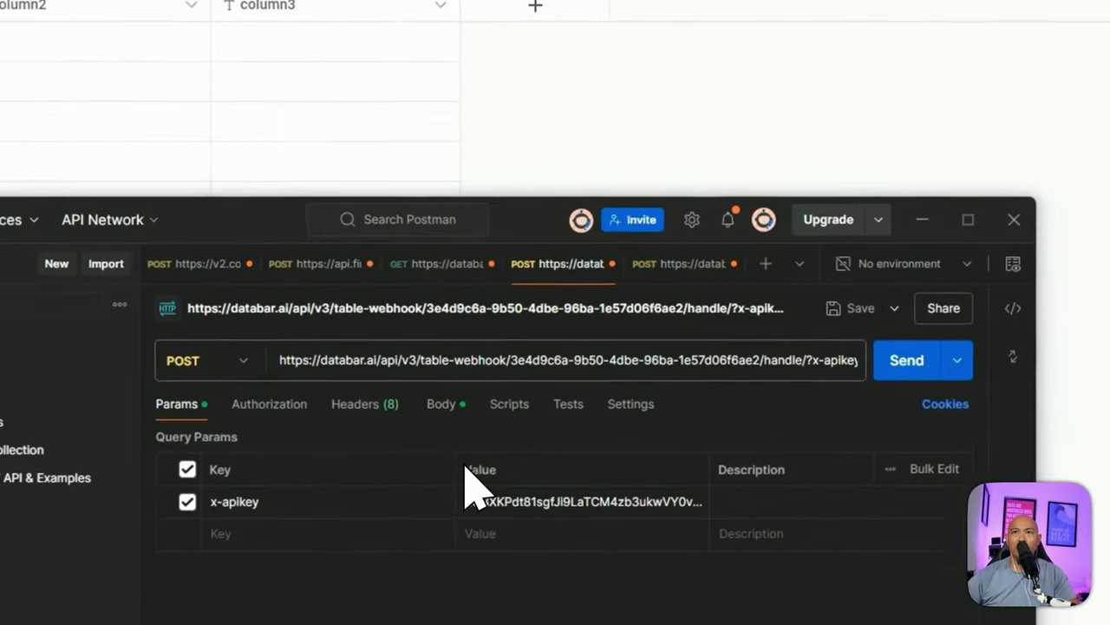
pyautogui.doubleClick(588, 322)
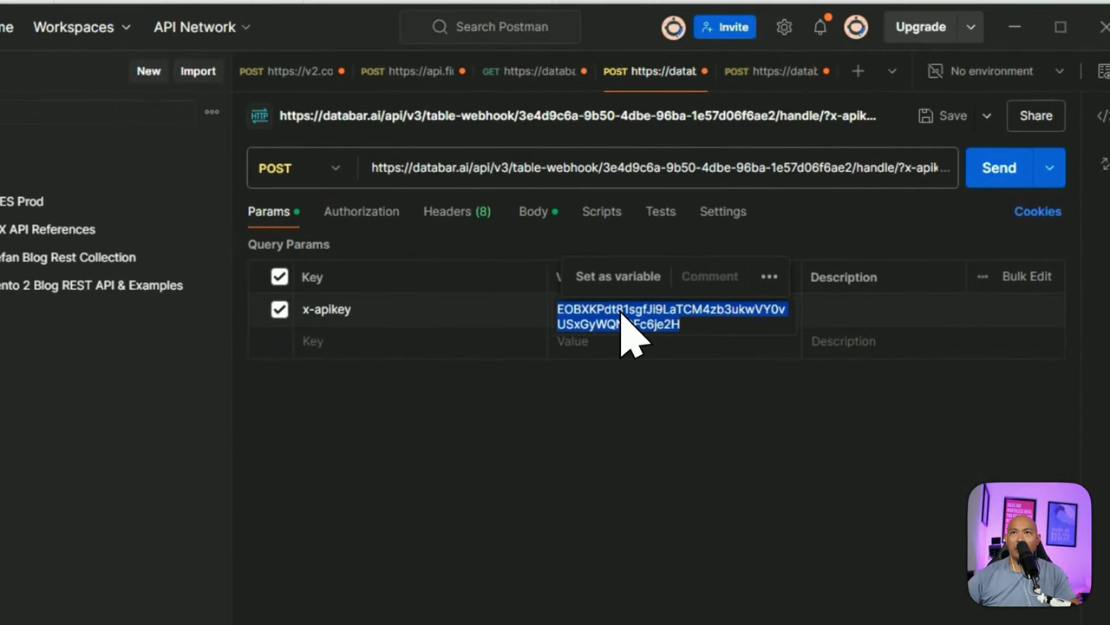
pyautogui.click(772, 71)
pyautogui.click(634, 312)
pyautogui.hotkey('ctrl', 'v')
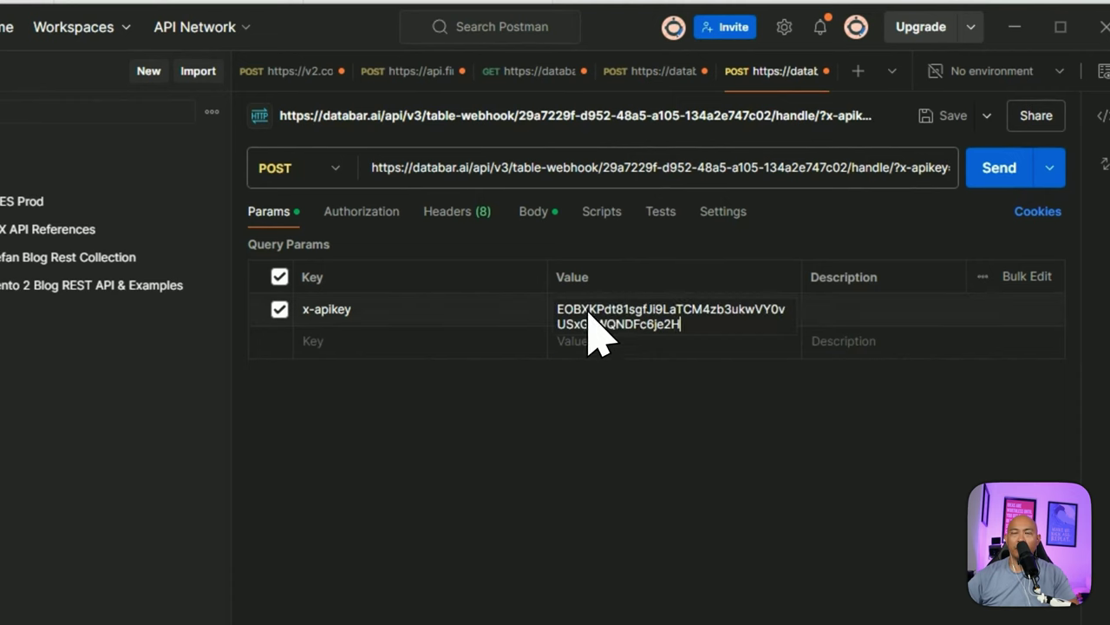
pyautogui.click(533, 215)
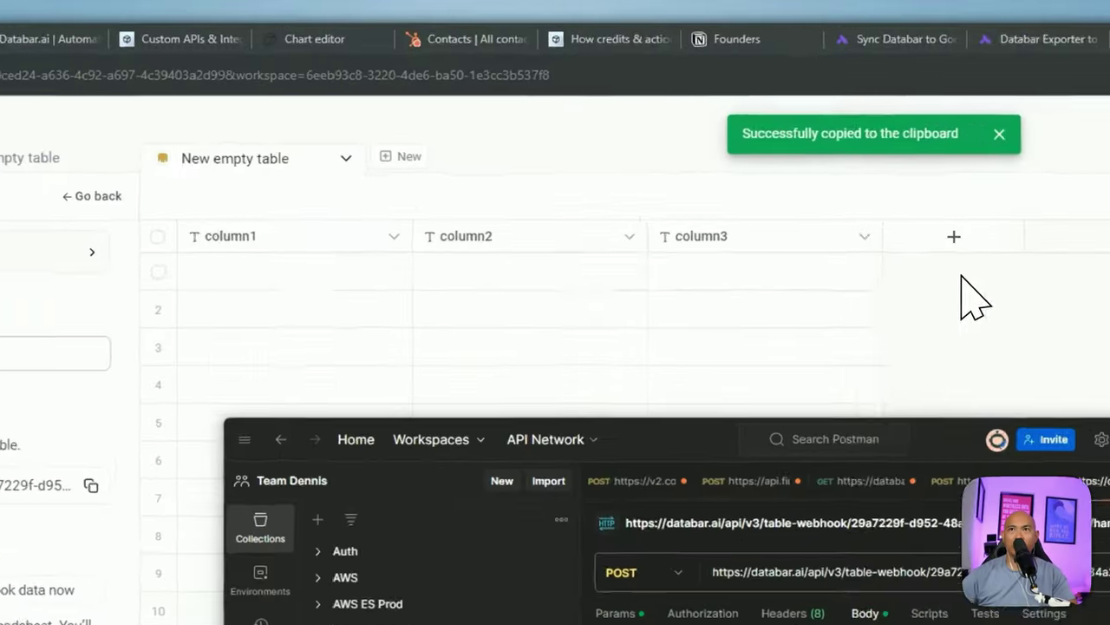
pyautogui.click(595, 141)
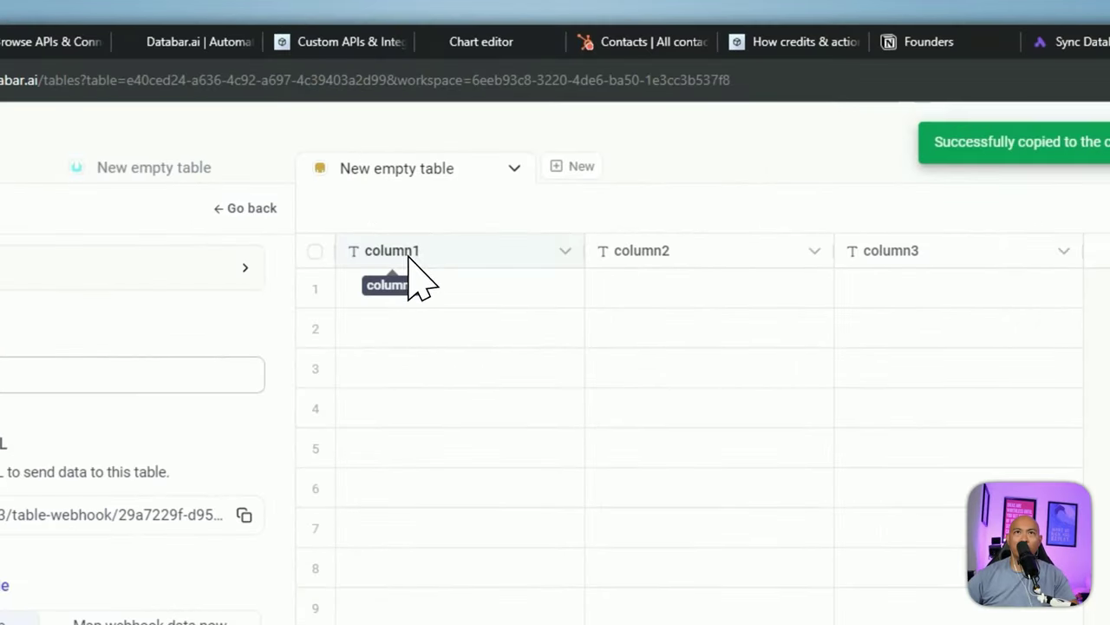
# Rename column1 to firstName.
pyautogui.click(565, 252)
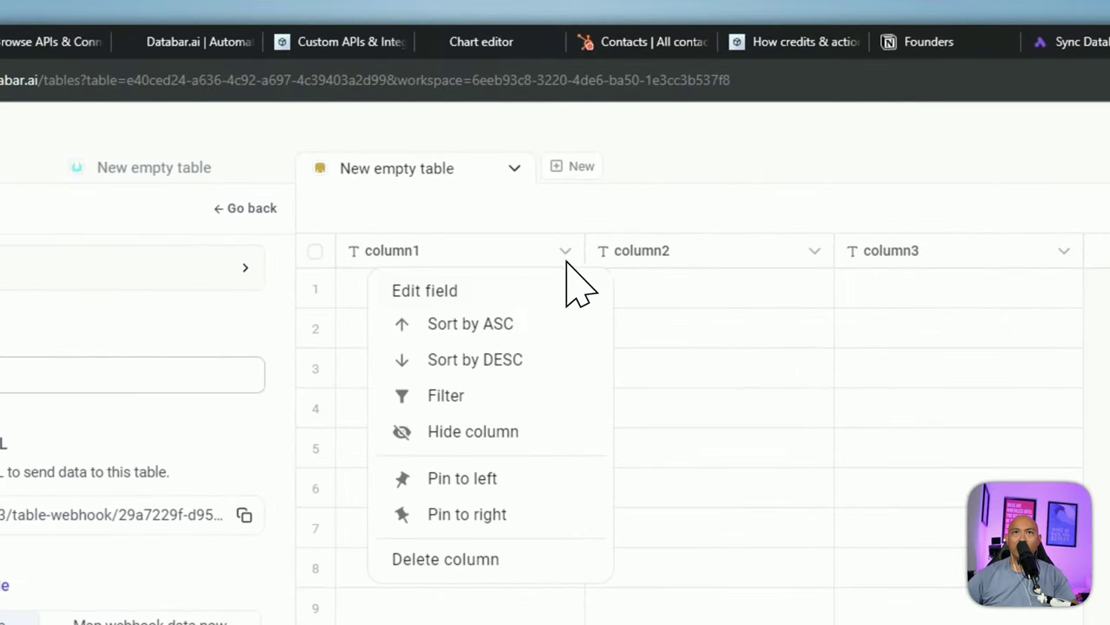
pyautogui.click(458, 297)
pyautogui.tripleClick(361, 340)
pyautogui.press('BackSpace')
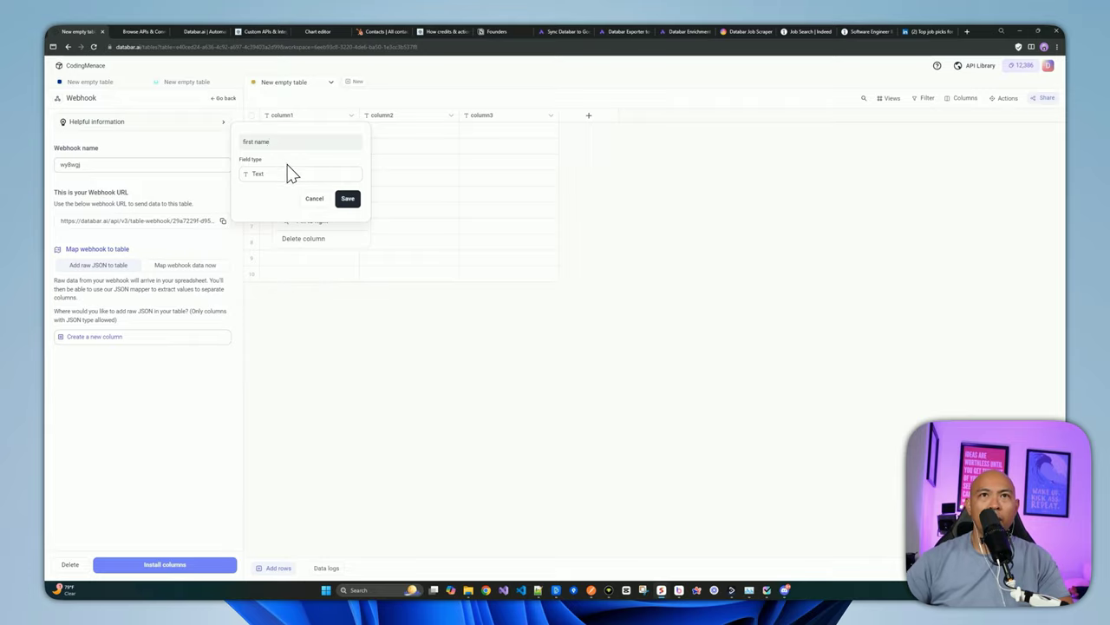
pyautogui.write('firstName')
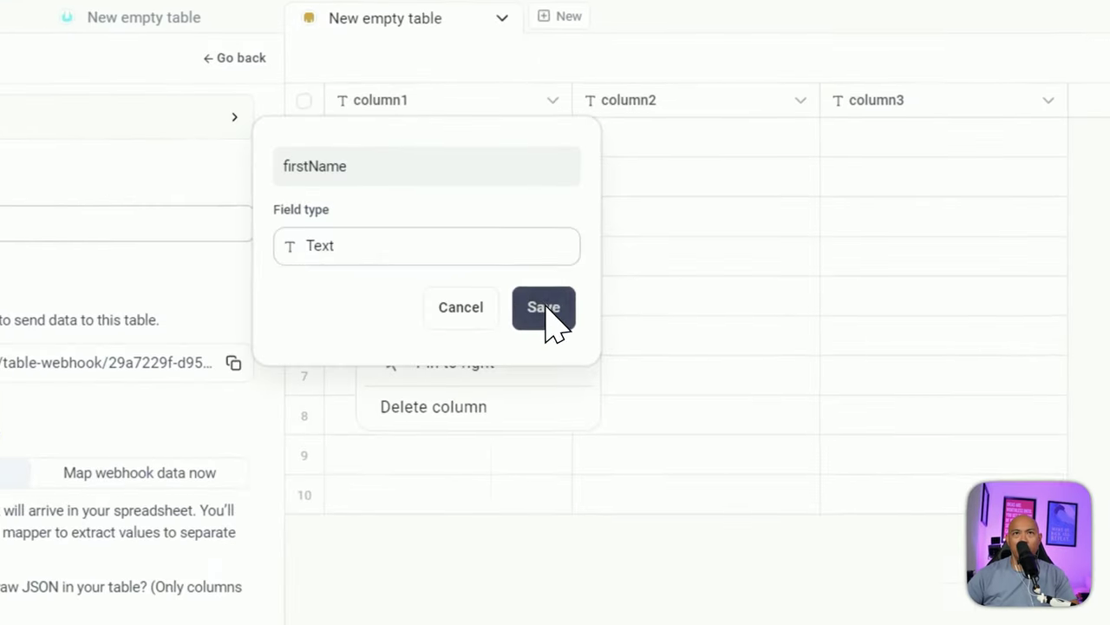
pyautogui.click(346, 200)
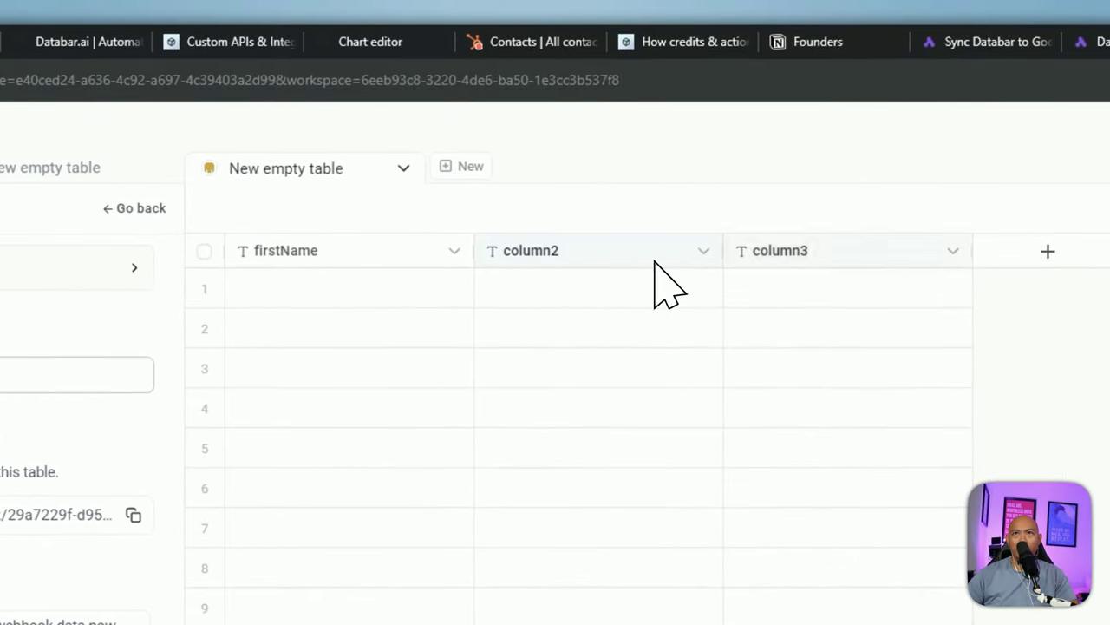
# Rename column2 to lastName.
pyautogui.click(704, 249)
pyautogui.click(564, 291)
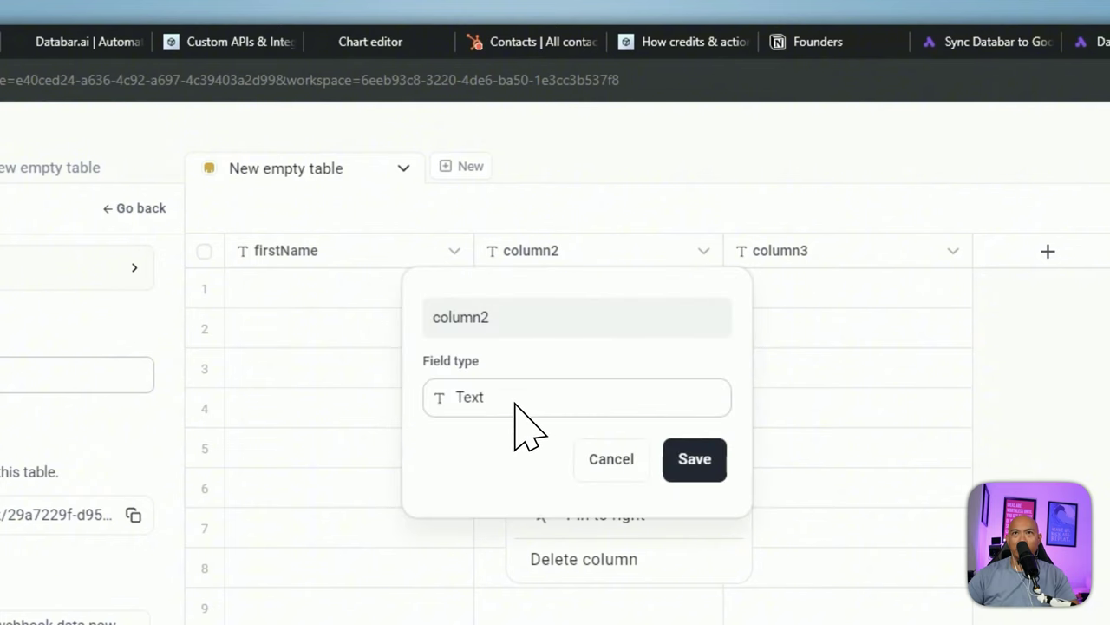
pyautogui.doubleClick(506, 330)
pyautogui.write('lastName')
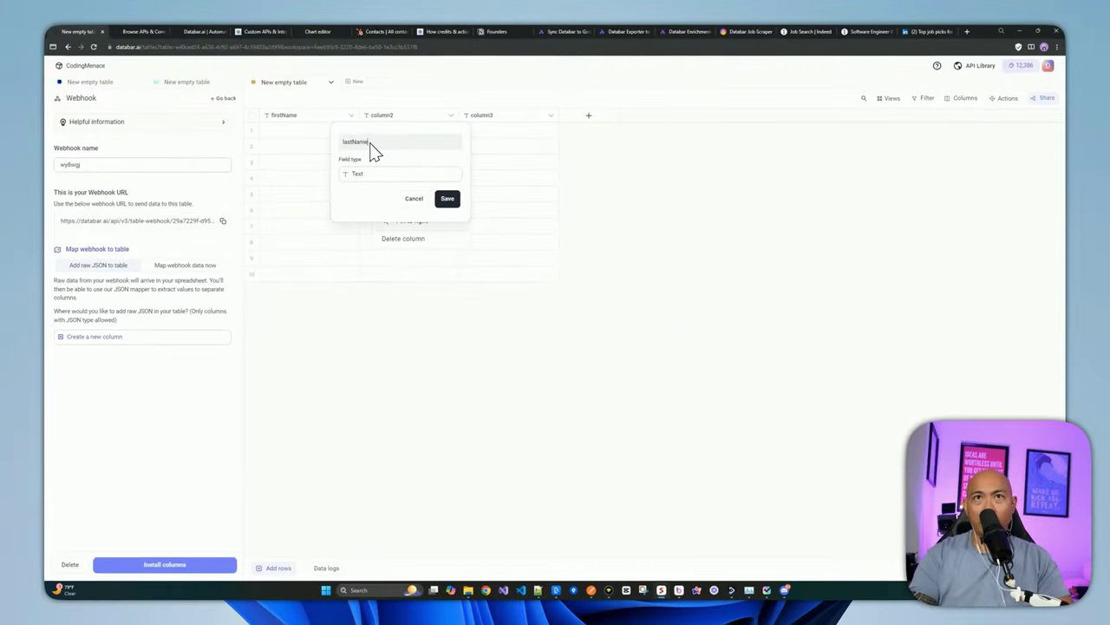
pyautogui.press('Return')
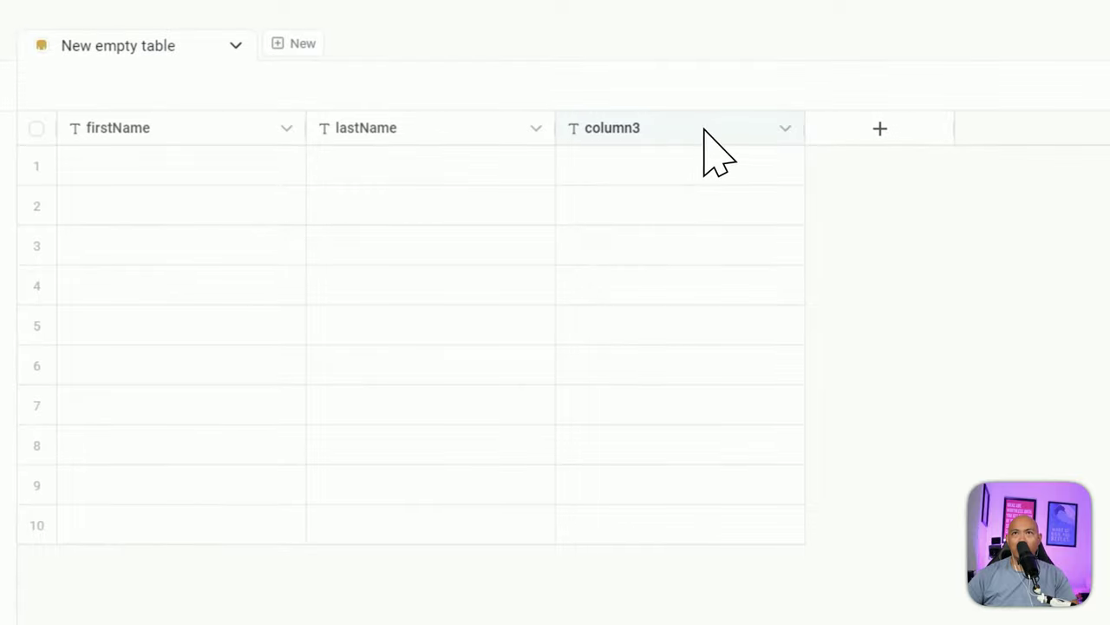
# Rename column3 to email, then select all of the table's rows.
pyautogui.click(785, 130)
pyautogui.click(682, 166)
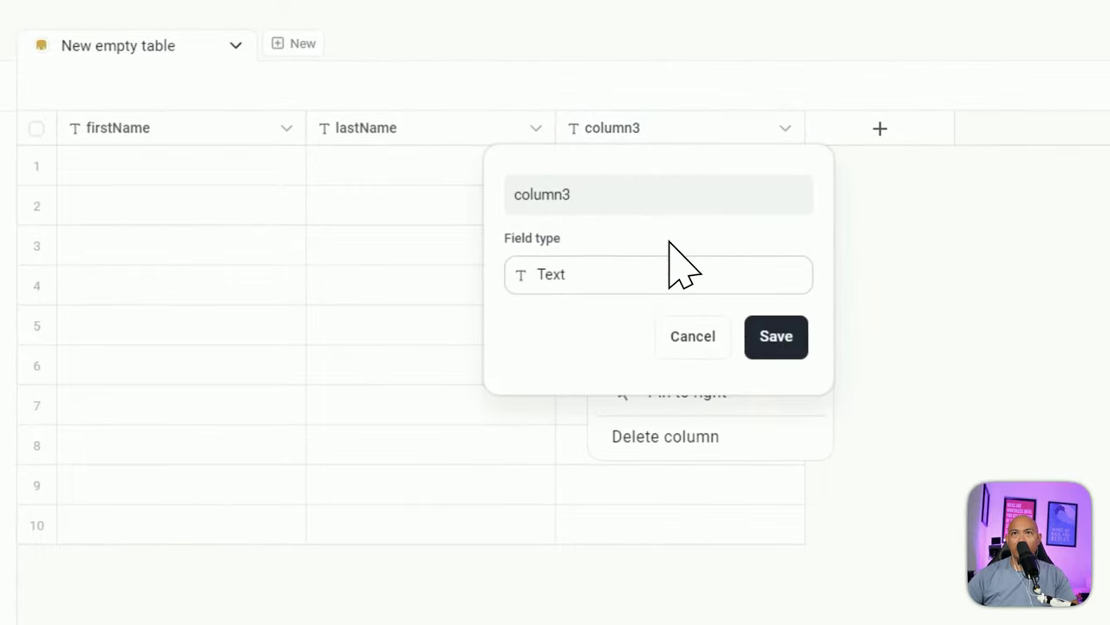
pyautogui.doubleClick(555, 198)
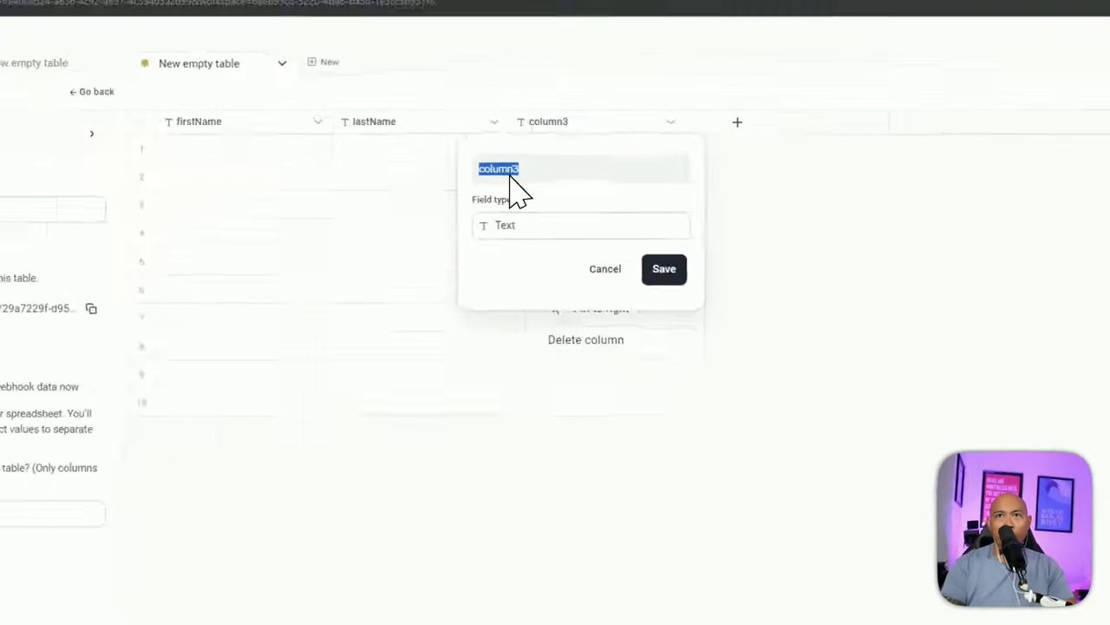
pyautogui.write('email')
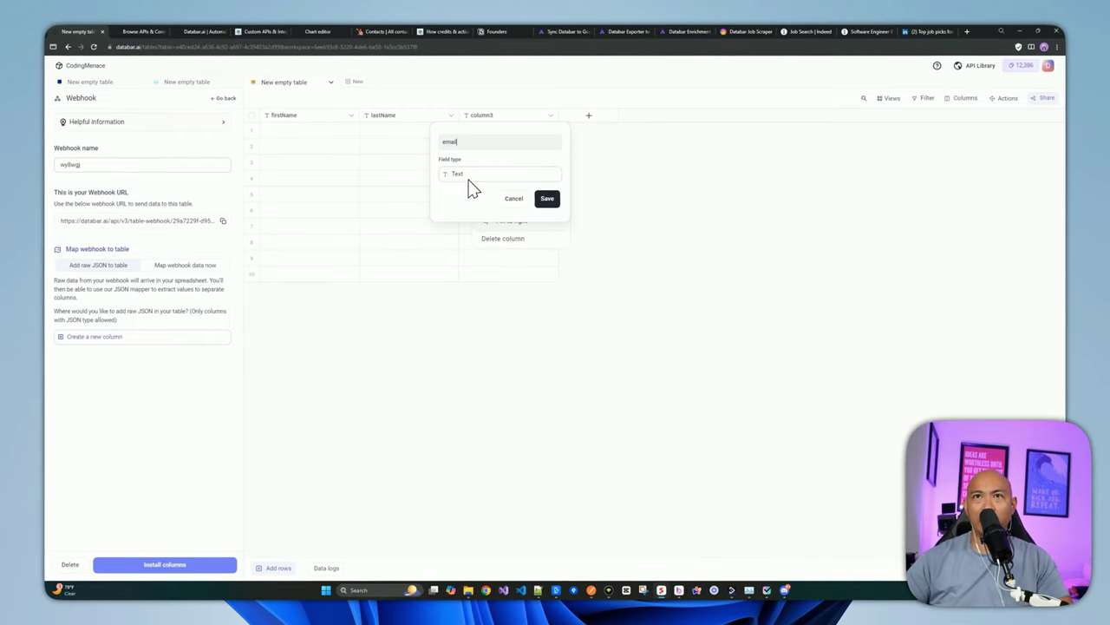
pyautogui.click(547, 199)
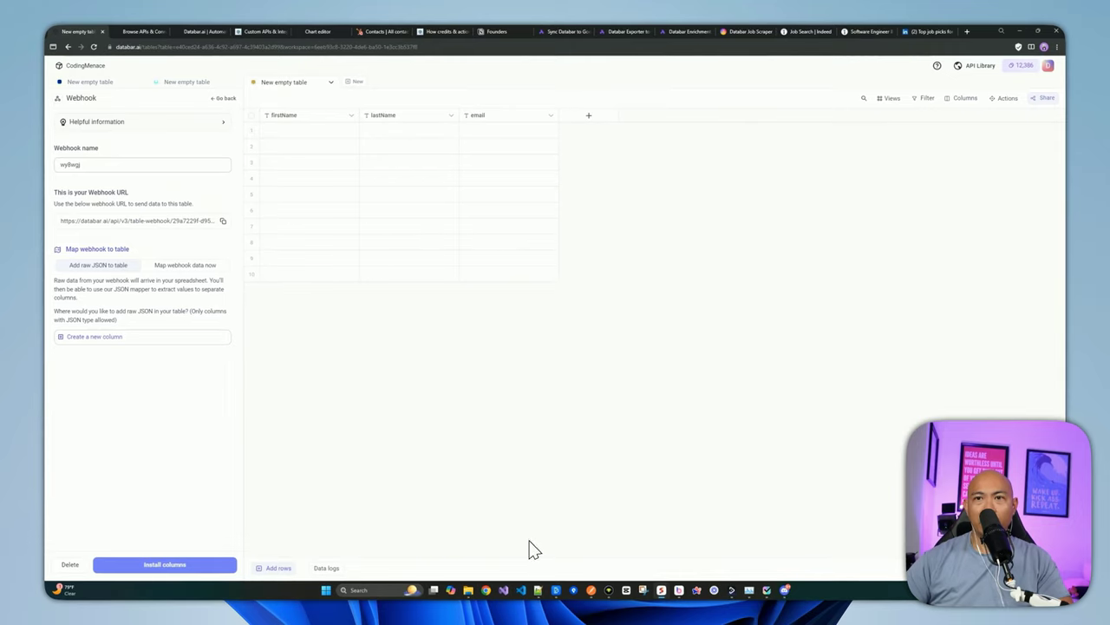
pyautogui.hotkey('ctrl', 'a')
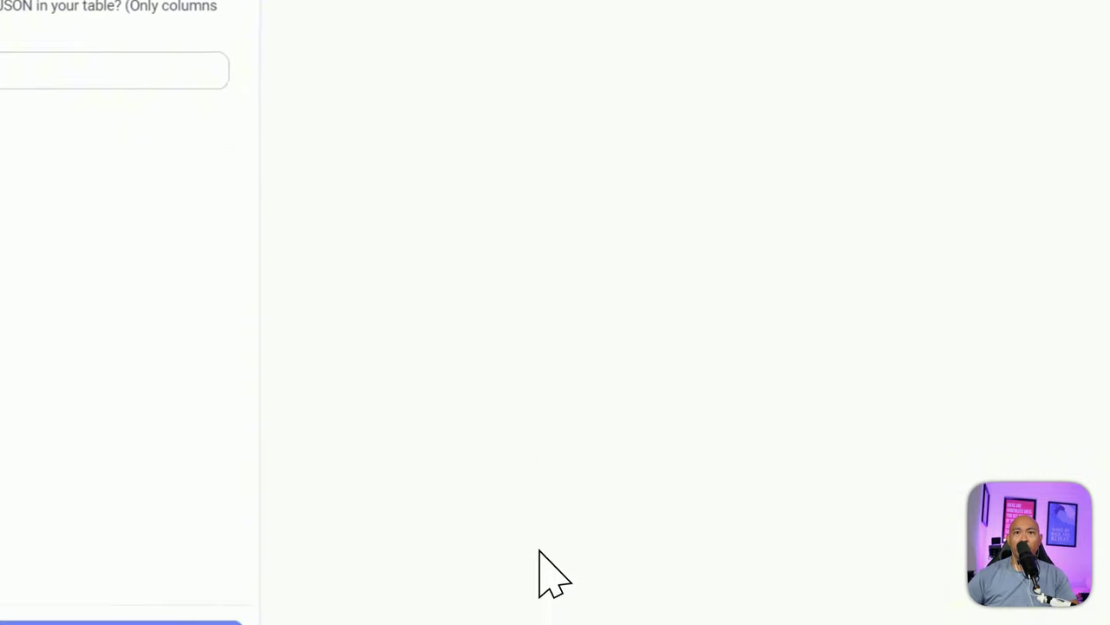
# Delete the empty rows, send a Postman test request, and fetch the webhook's received fields.
pyautogui.click(568, 620)
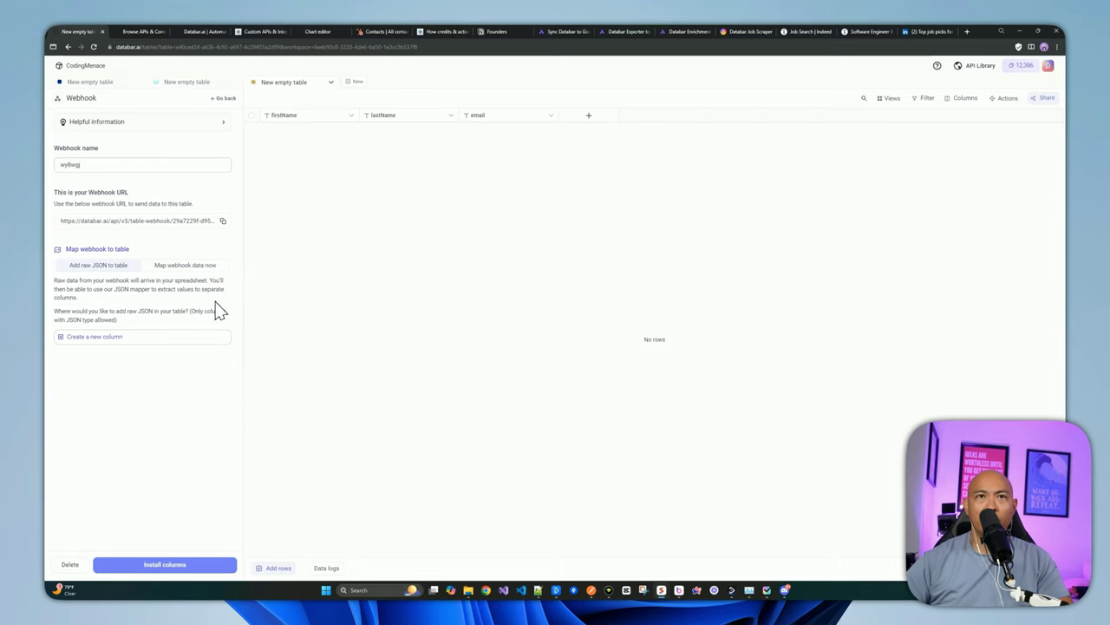
pyautogui.click(366, 291)
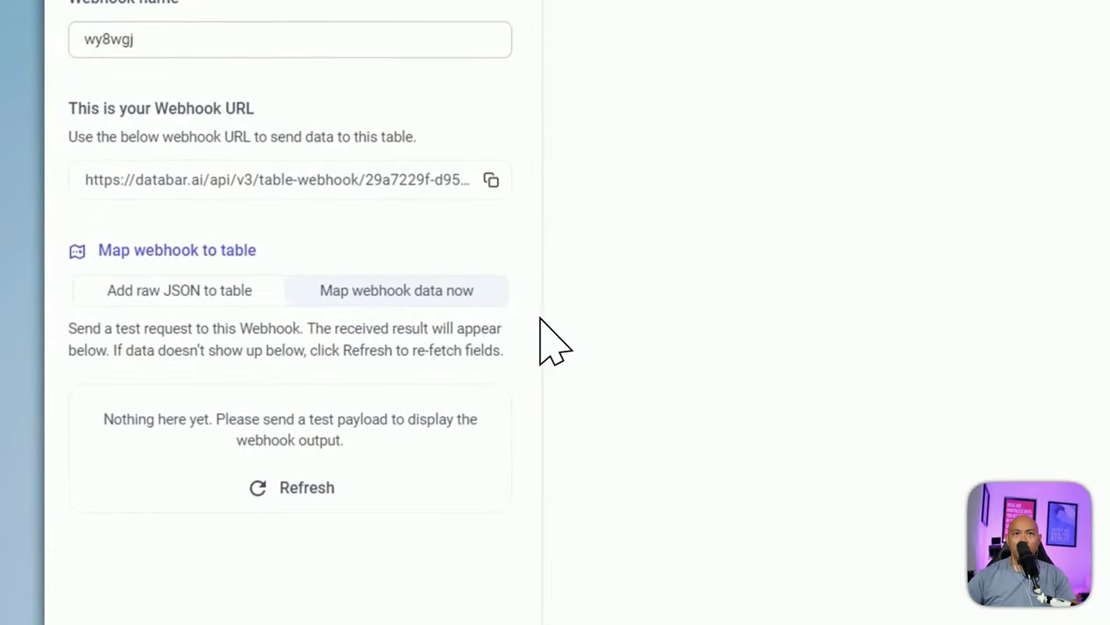
pyautogui.click(610, 583)
pyautogui.click(781, 101)
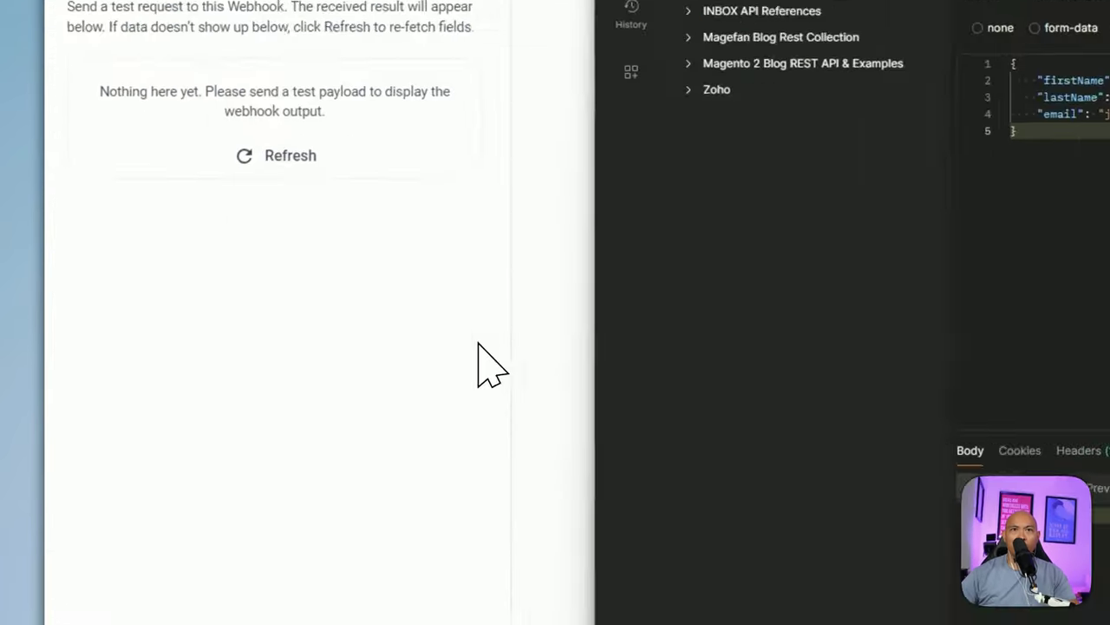
pyautogui.click(231, 433)
pyautogui.click(149, 343)
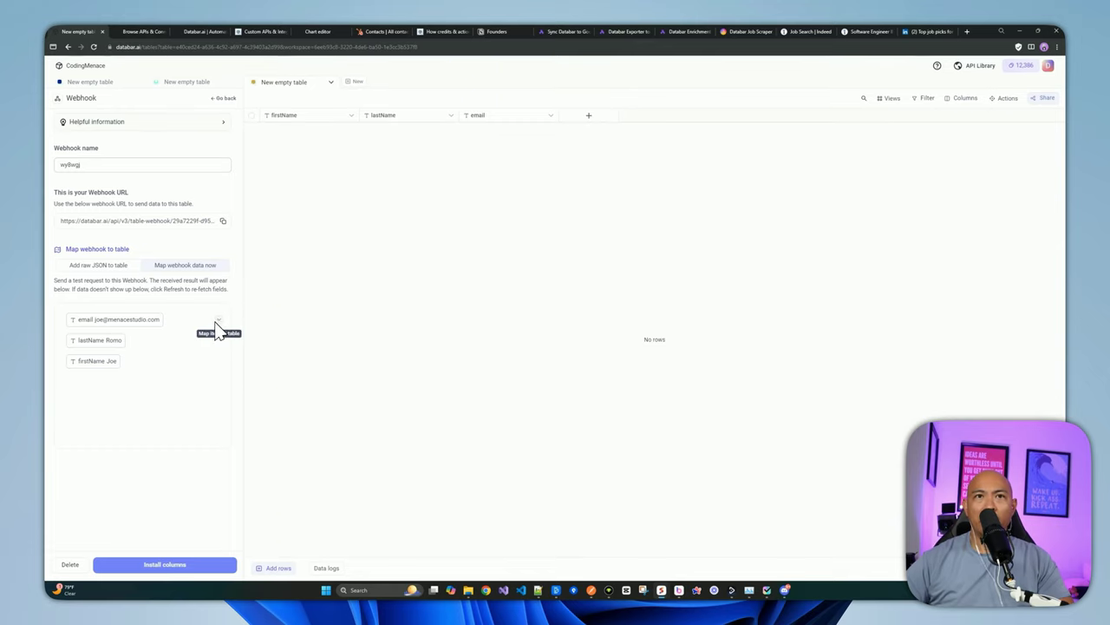
# Map the email, lastName and firstName fields to their matching columns and install the 3 columns.
pyautogui.click(218, 320)
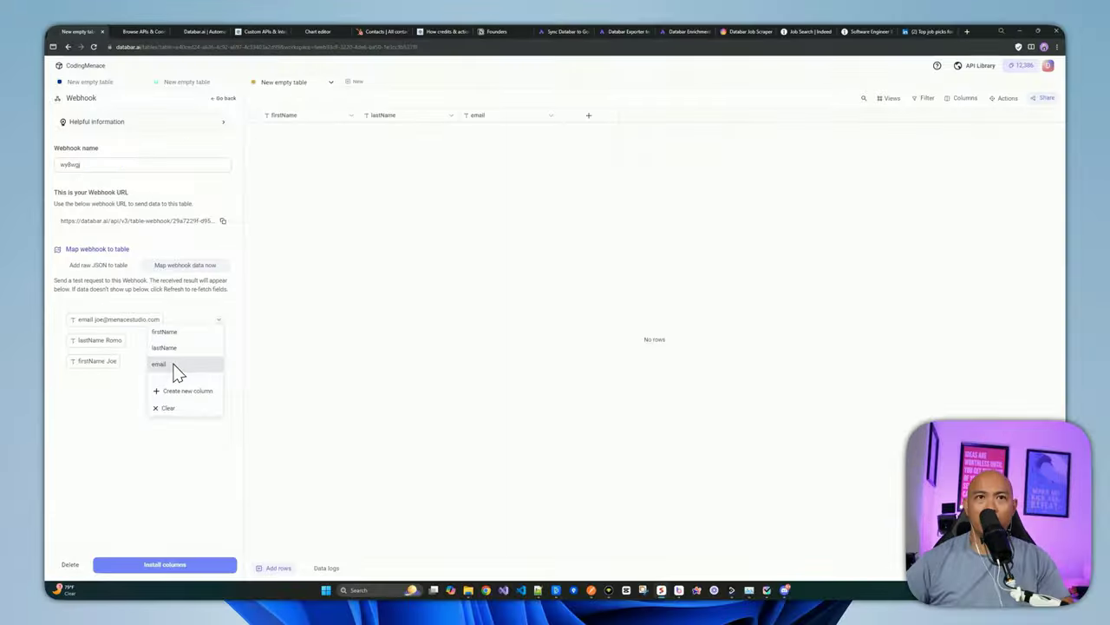
pyautogui.click(160, 365)
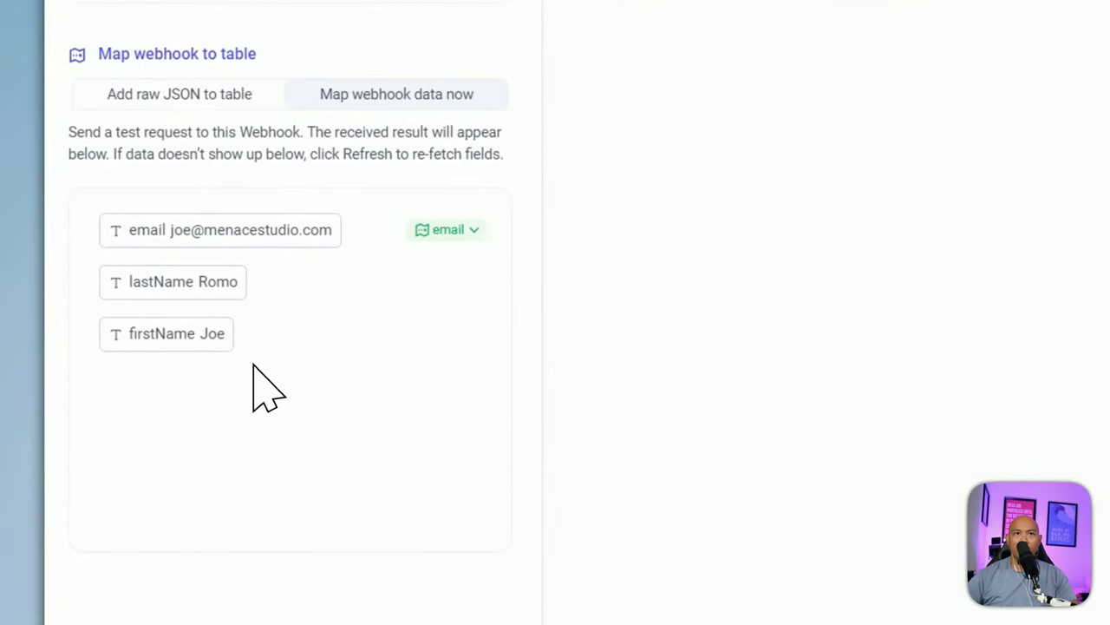
pyautogui.click(479, 280)
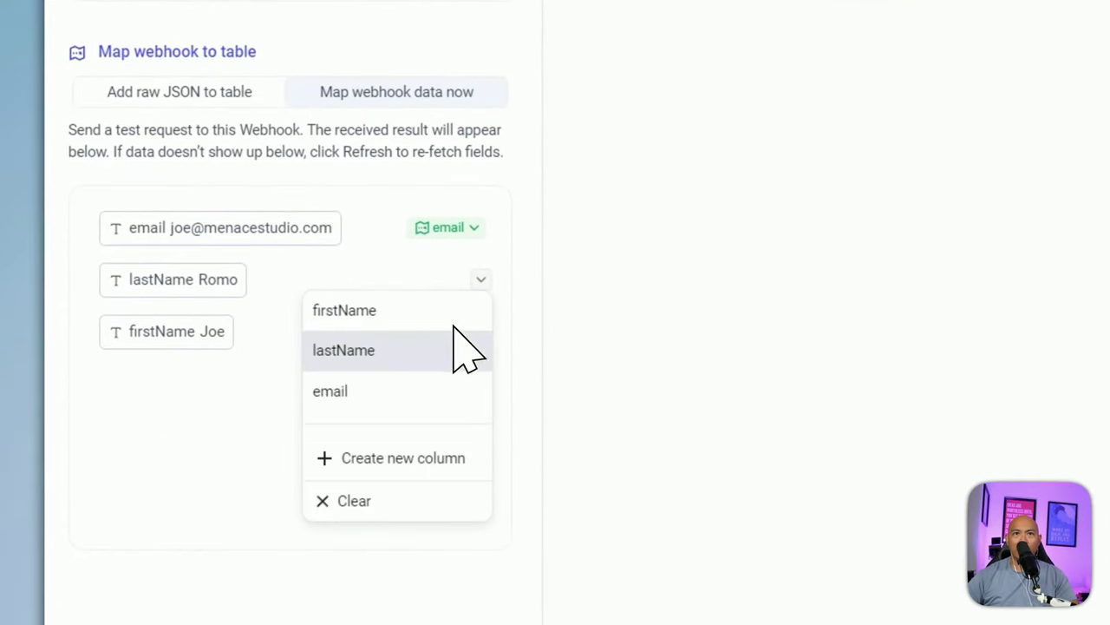
pyautogui.click(381, 350)
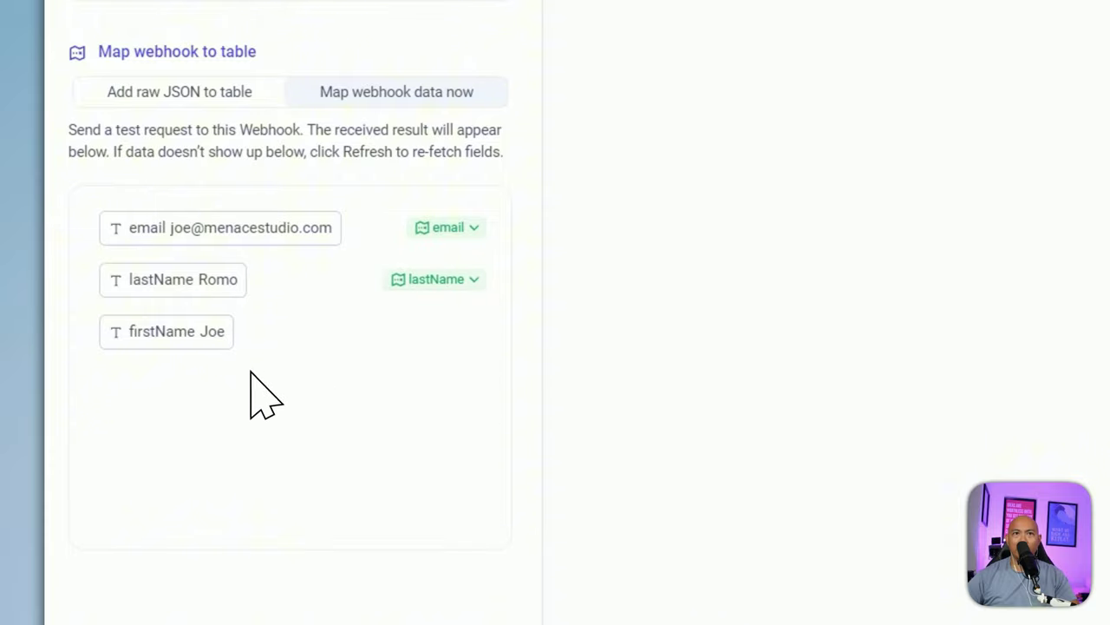
pyautogui.click(483, 330)
pyautogui.click(451, 368)
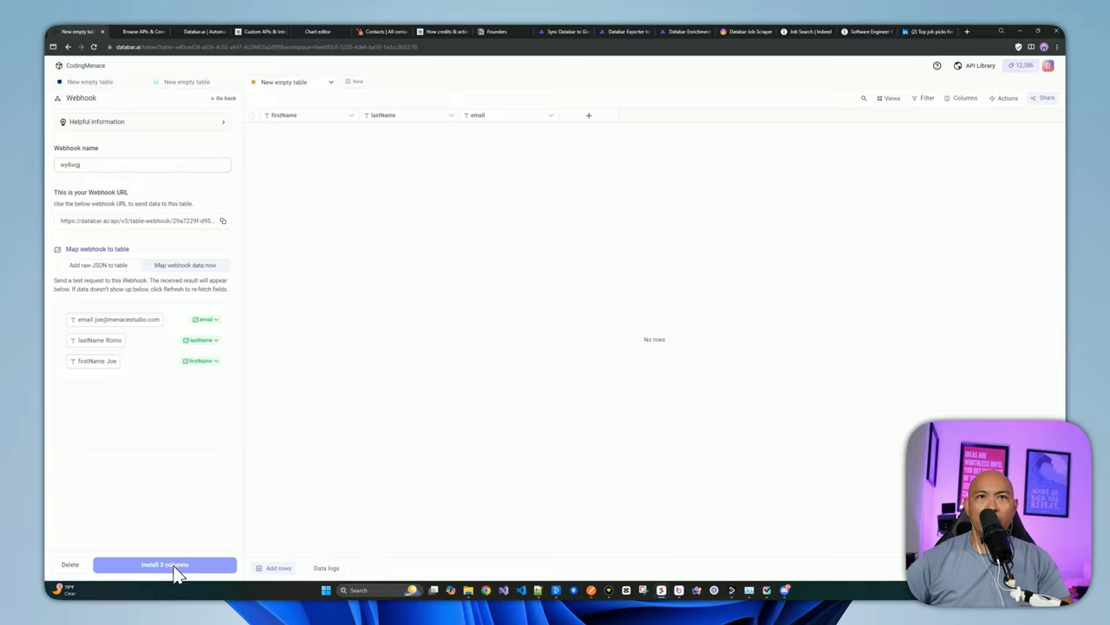
pyautogui.click(174, 568)
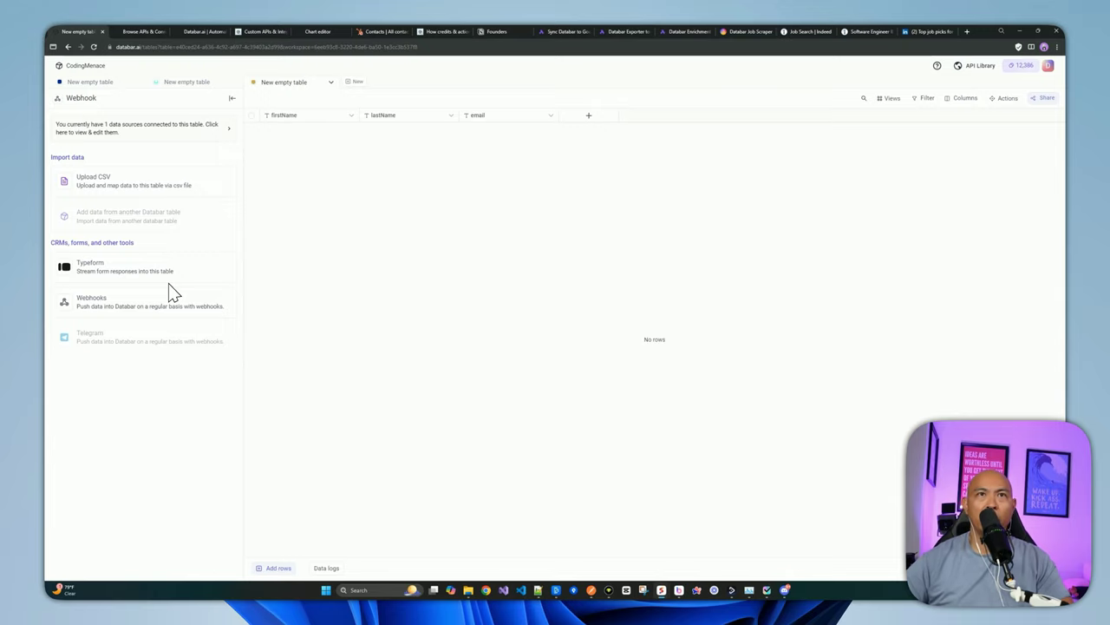
# Rename the table to Employees and send a Postman test request that adds one contact row.
pyautogui.click(266, 87)
pyautogui.click(279, 114)
pyautogui.doubleClick(288, 82)
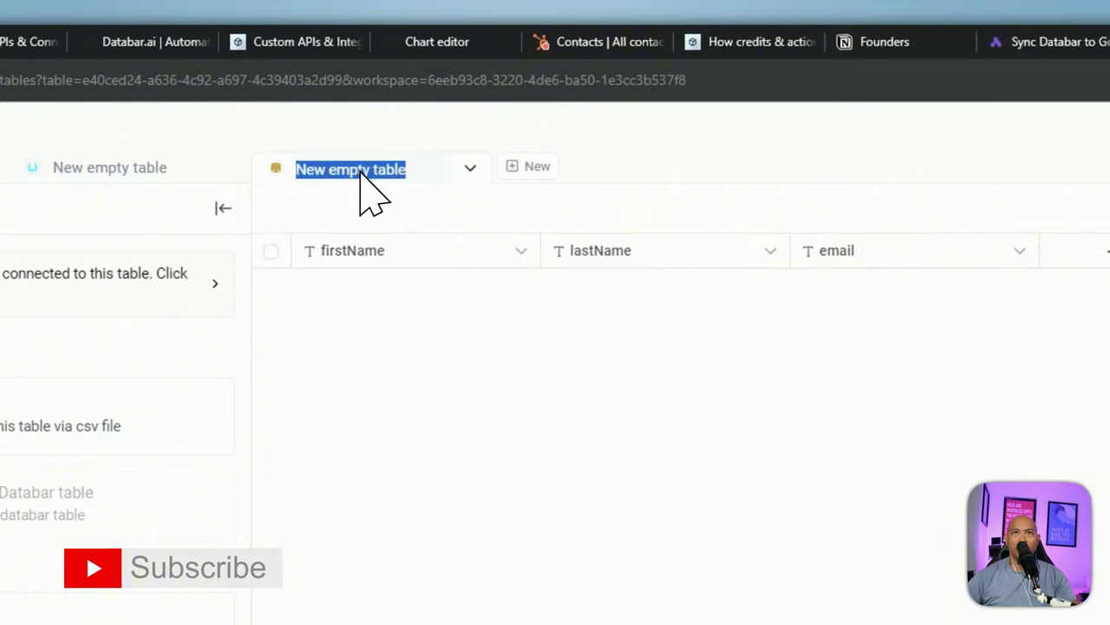
pyautogui.write('Employees')
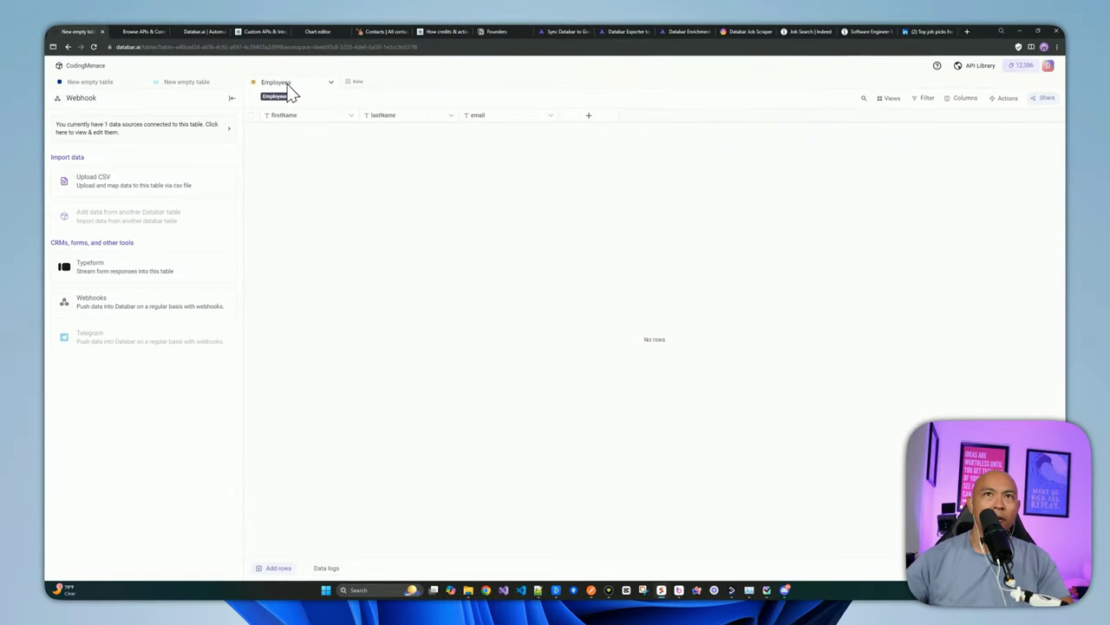
pyautogui.press('Return')
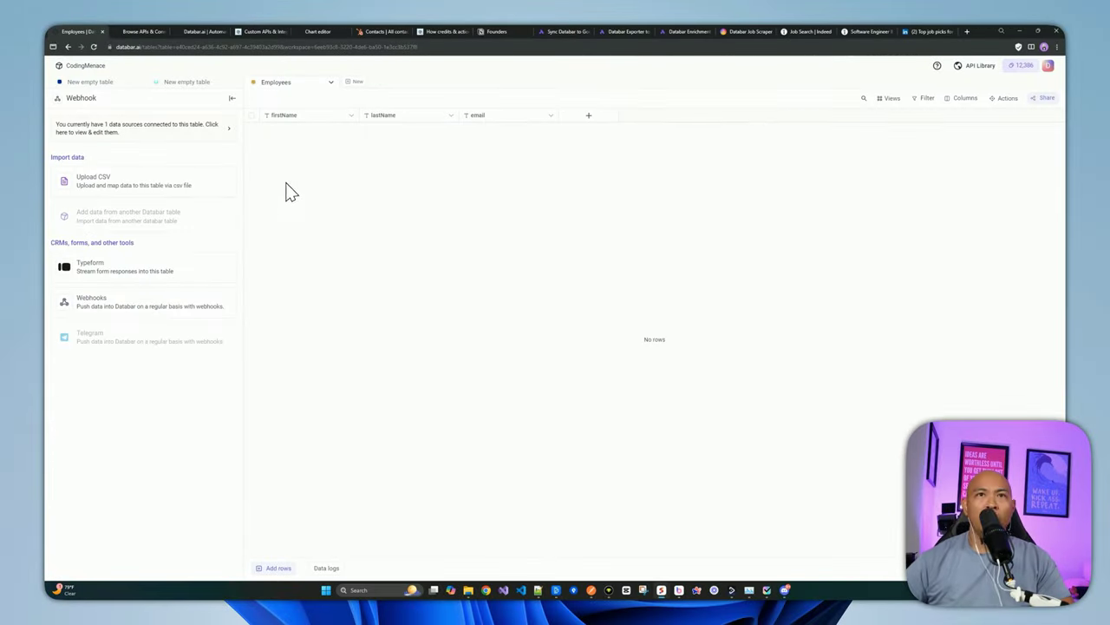
pyautogui.click(592, 593)
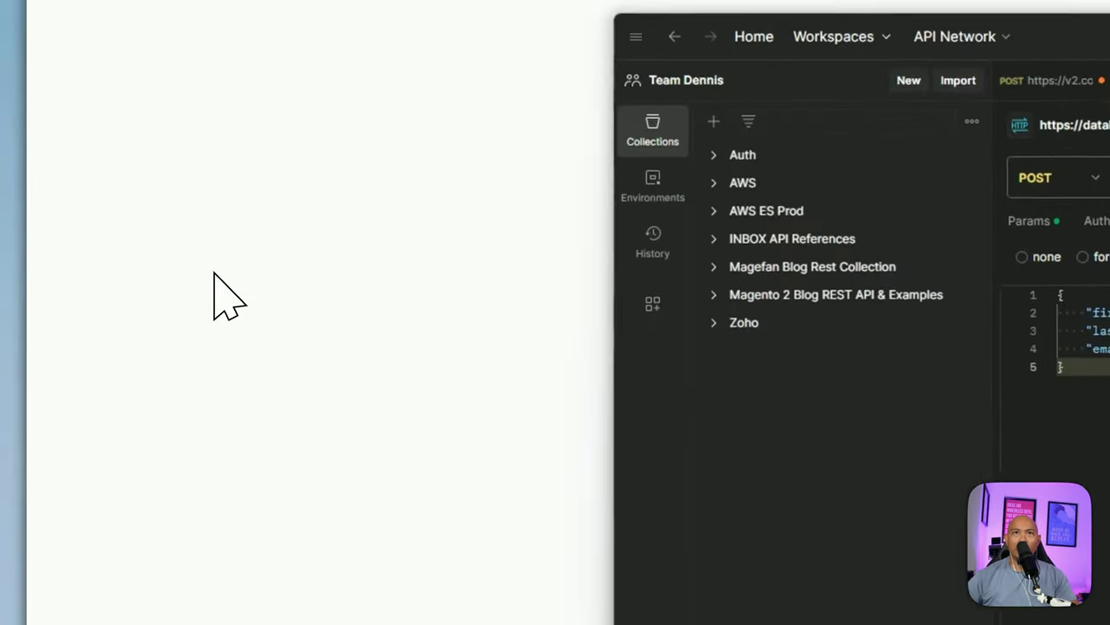
pyautogui.click(215, 274)
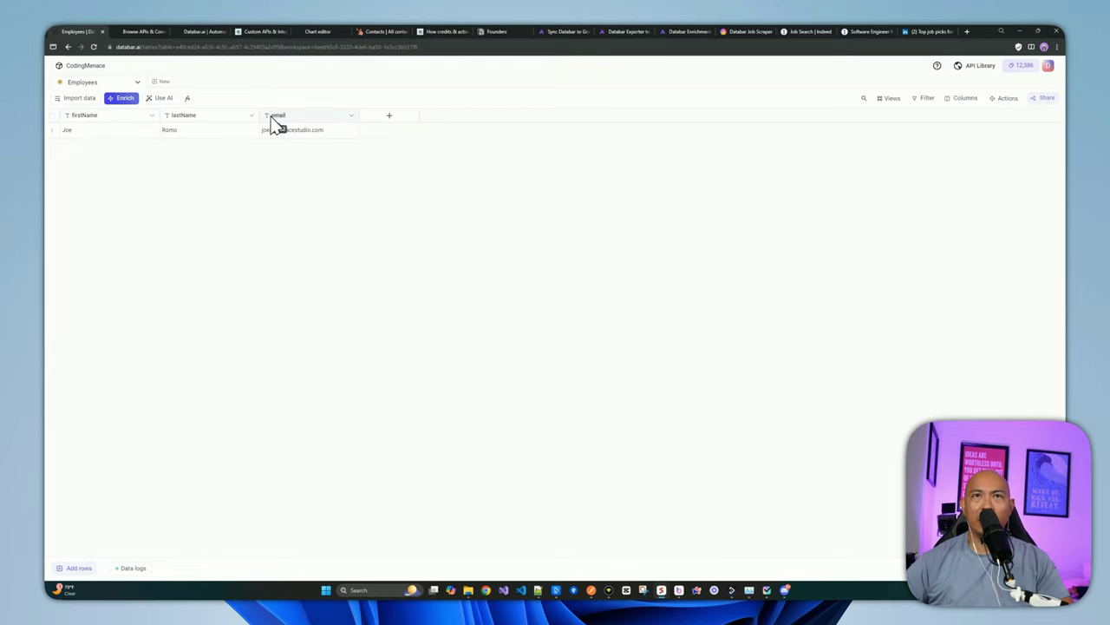
# Add a Merge column with the formula {firstName} {lastName} and install it.
pyautogui.click(392, 121)
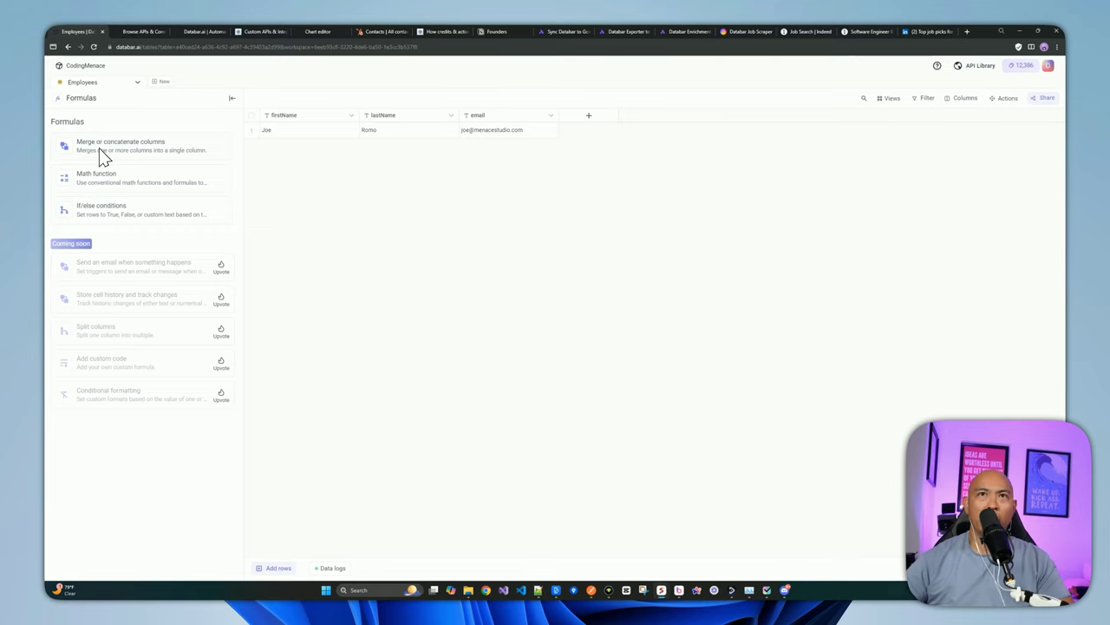
pyautogui.click(100, 151)
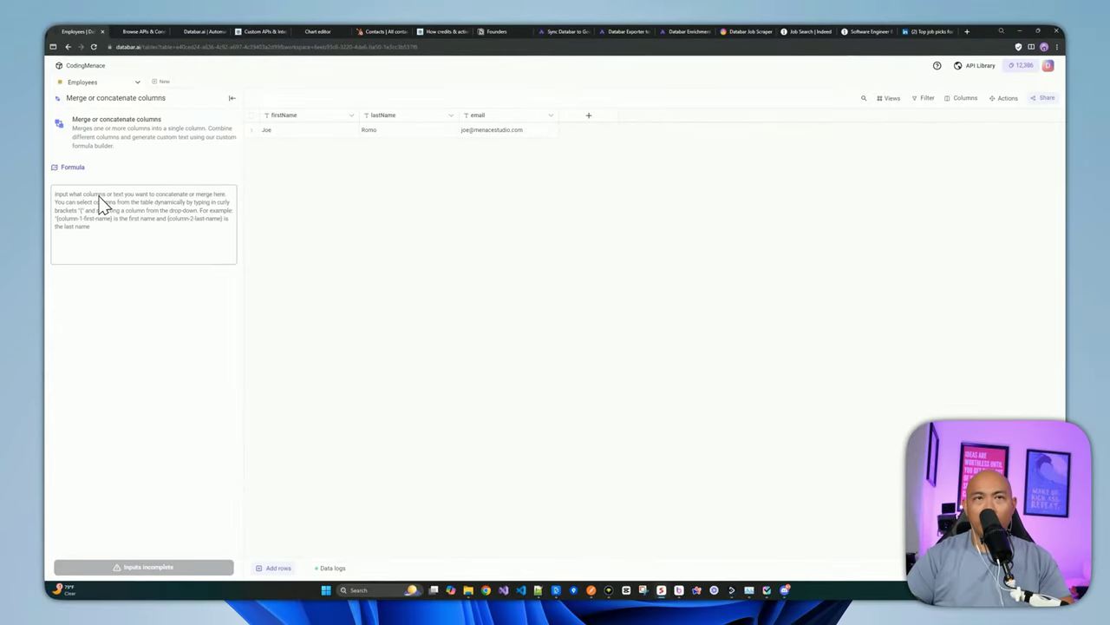
pyautogui.click(100, 204)
pyautogui.write('{')
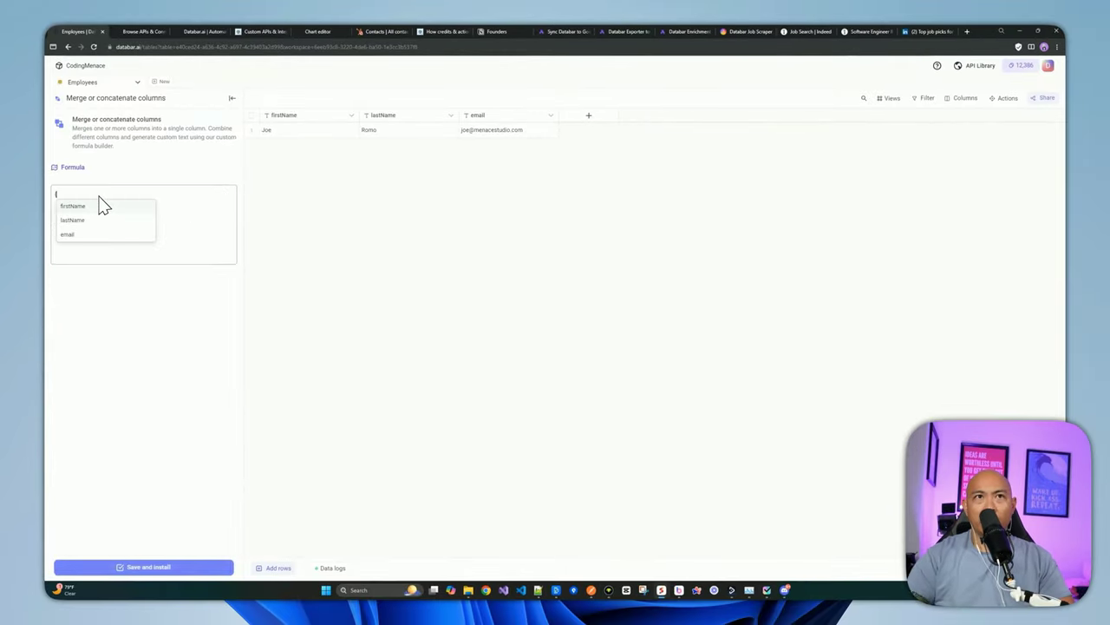
pyautogui.click(100, 203)
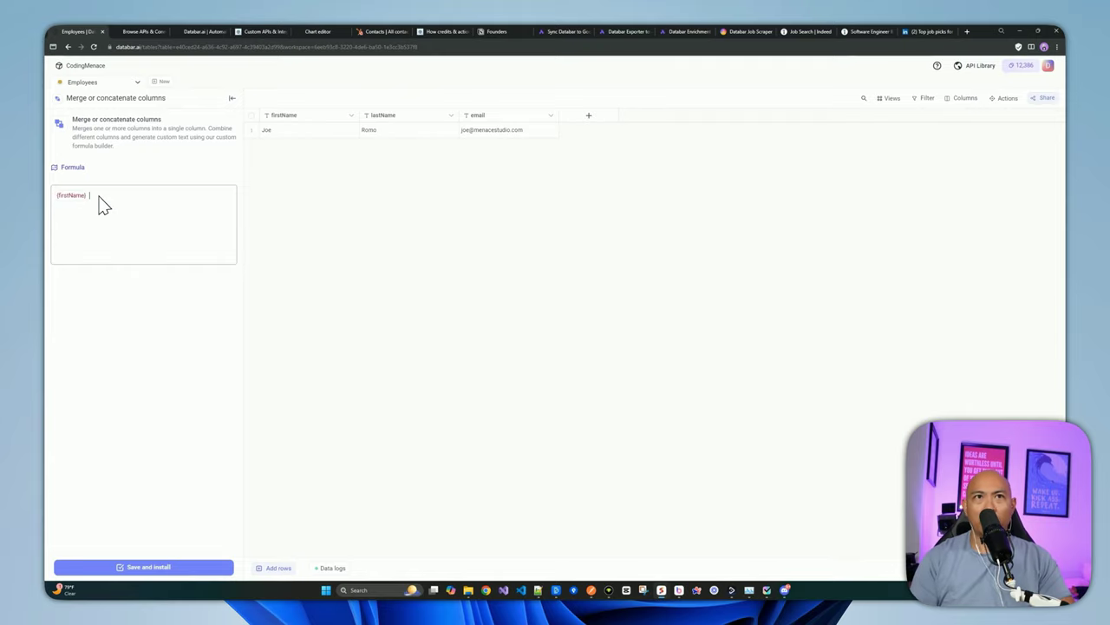
pyautogui.write('{')
pyautogui.click(102, 201)
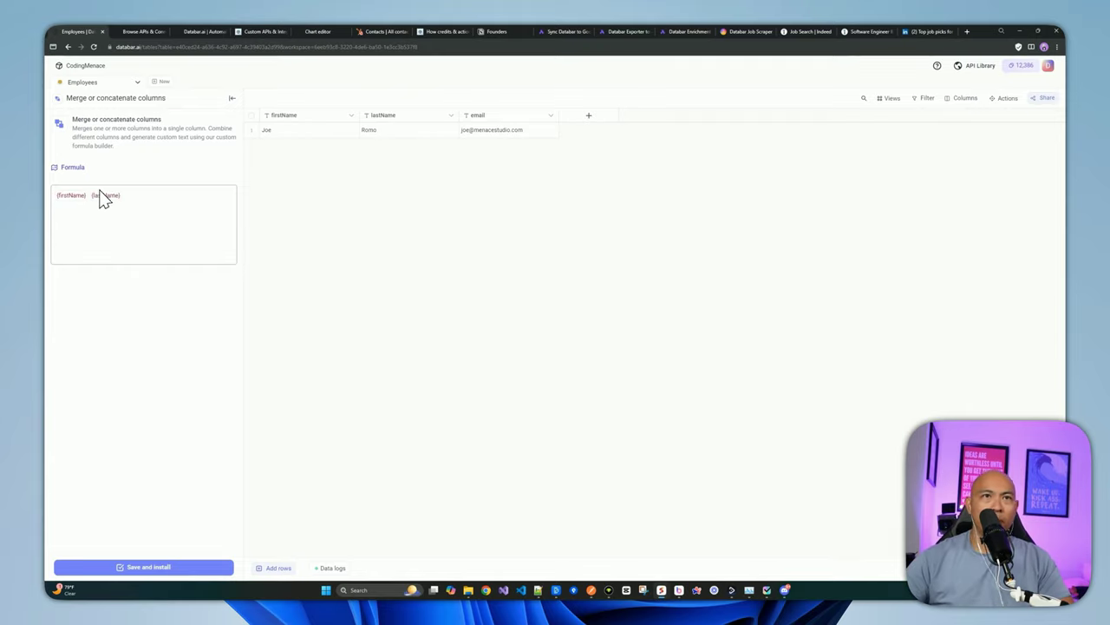
pyautogui.click(192, 569)
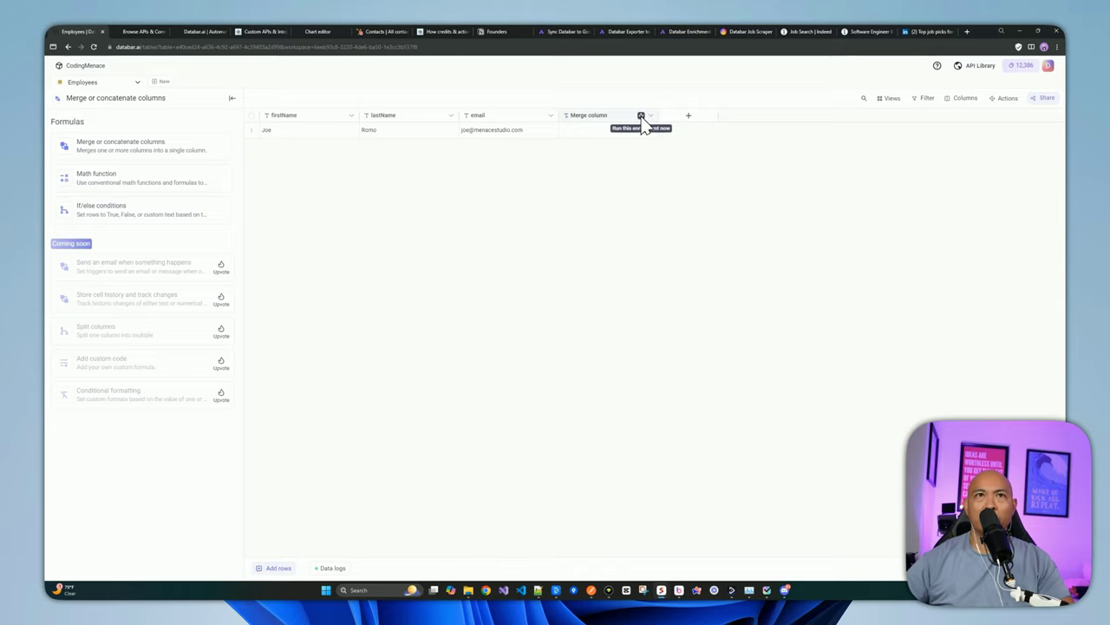
# Run the merge for the first row to show the full name, and rename the merged column to name.
pyautogui.click(641, 117)
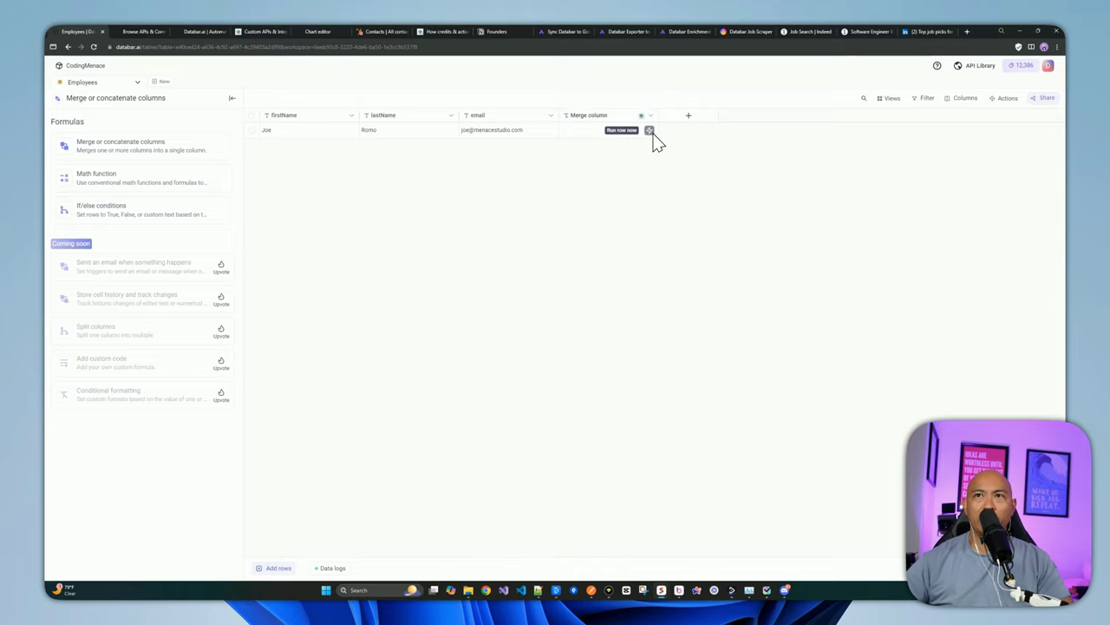
pyautogui.click(650, 131)
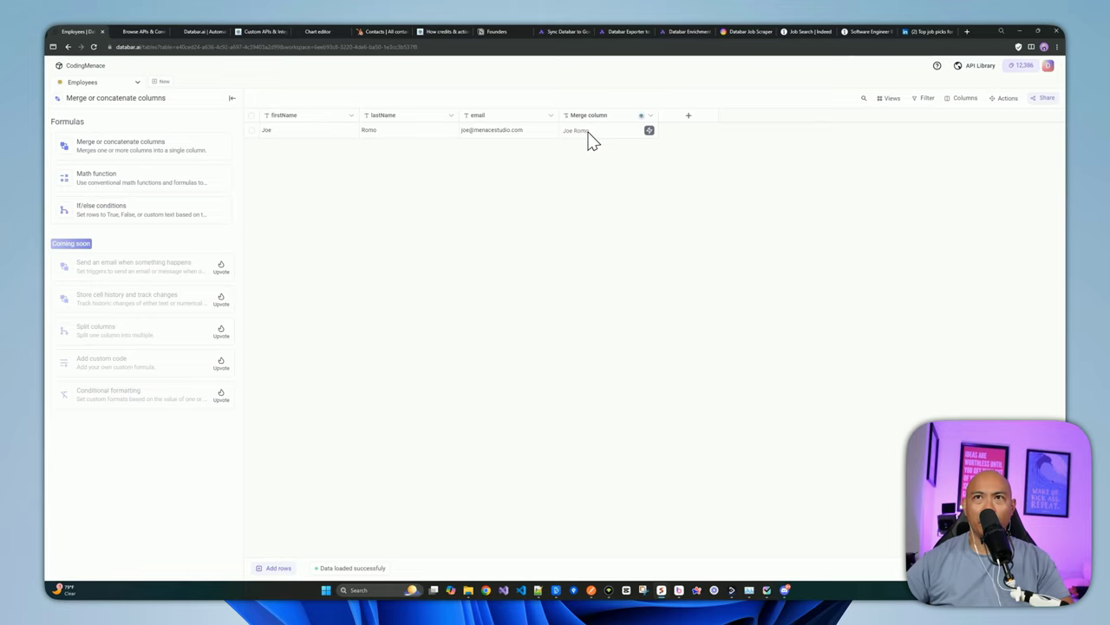
pyautogui.click(651, 115)
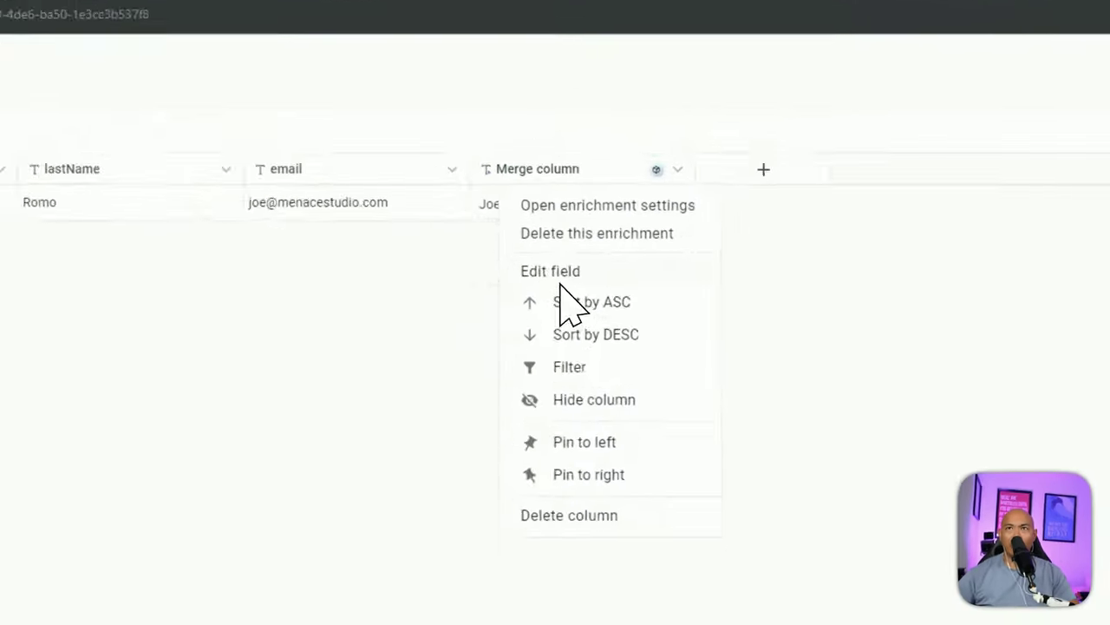
pyautogui.click(518, 366)
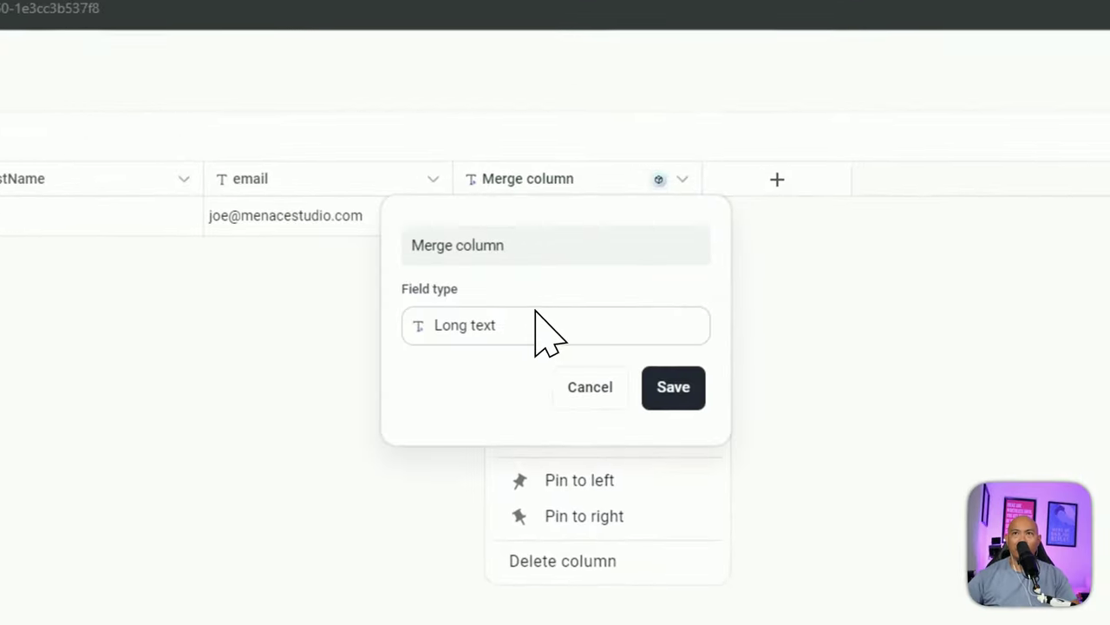
pyautogui.tripleClick(493, 241)
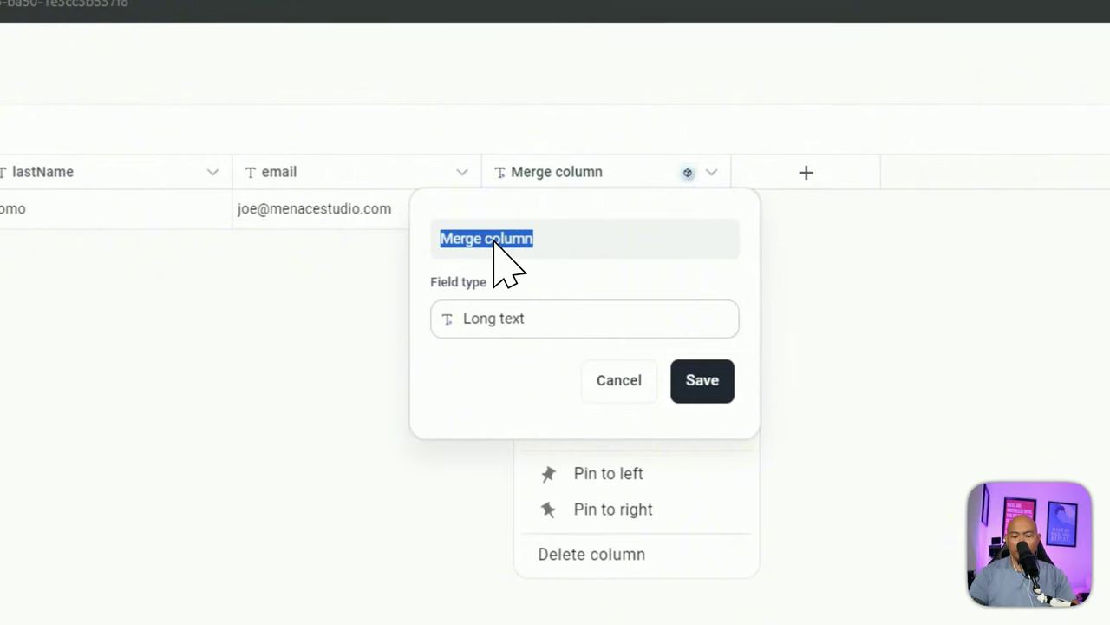
pyautogui.write('name')
pyautogui.press('Return')
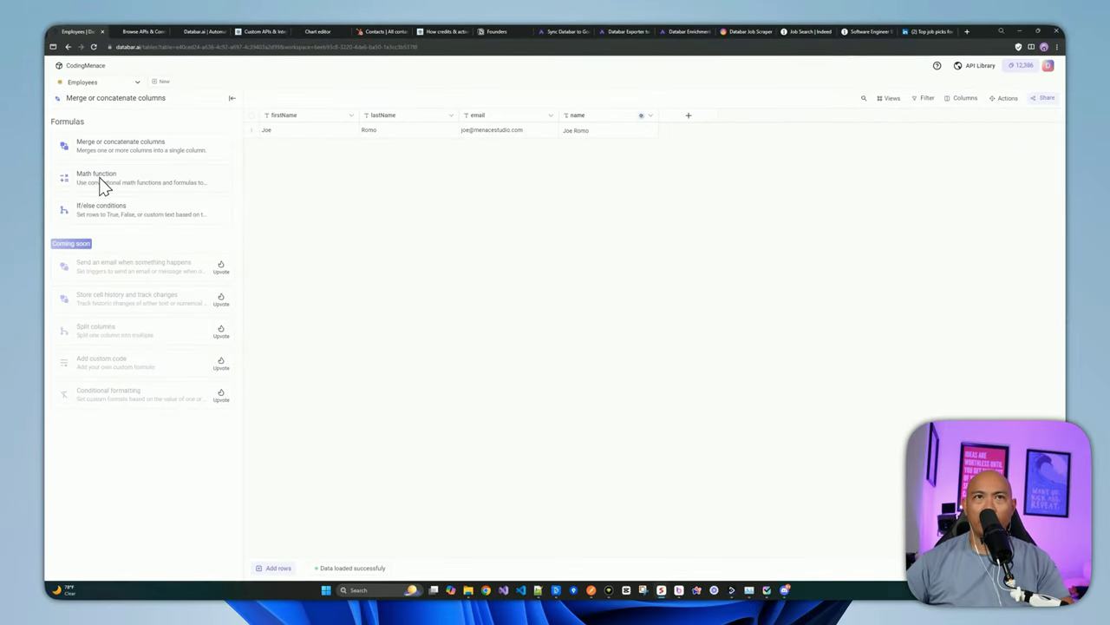
pyautogui.click(104, 210)
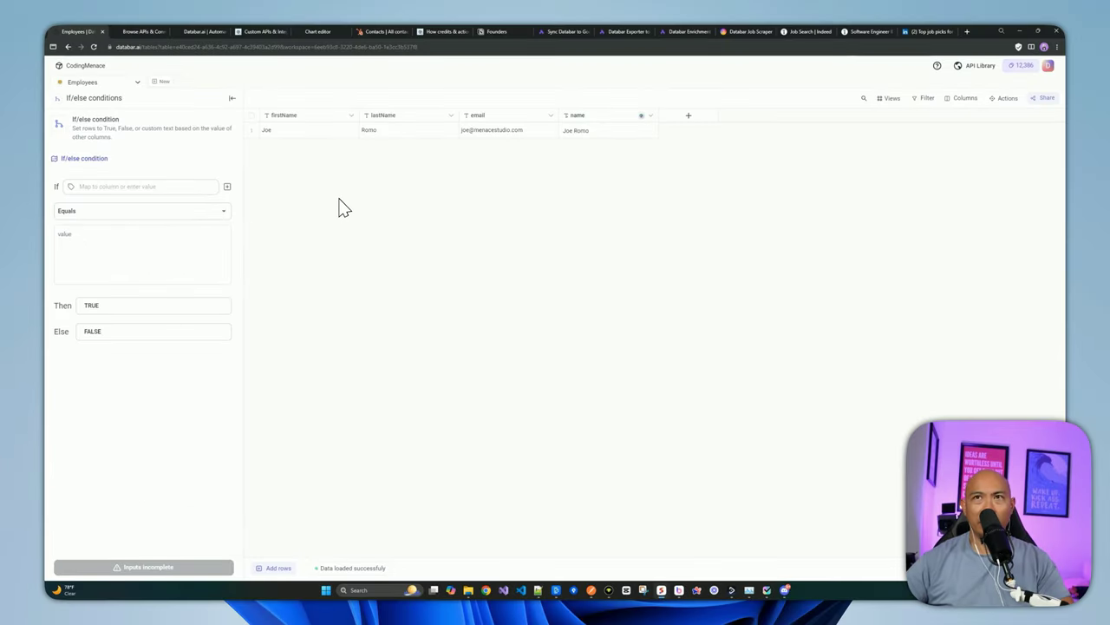
pyautogui.click(109, 214)
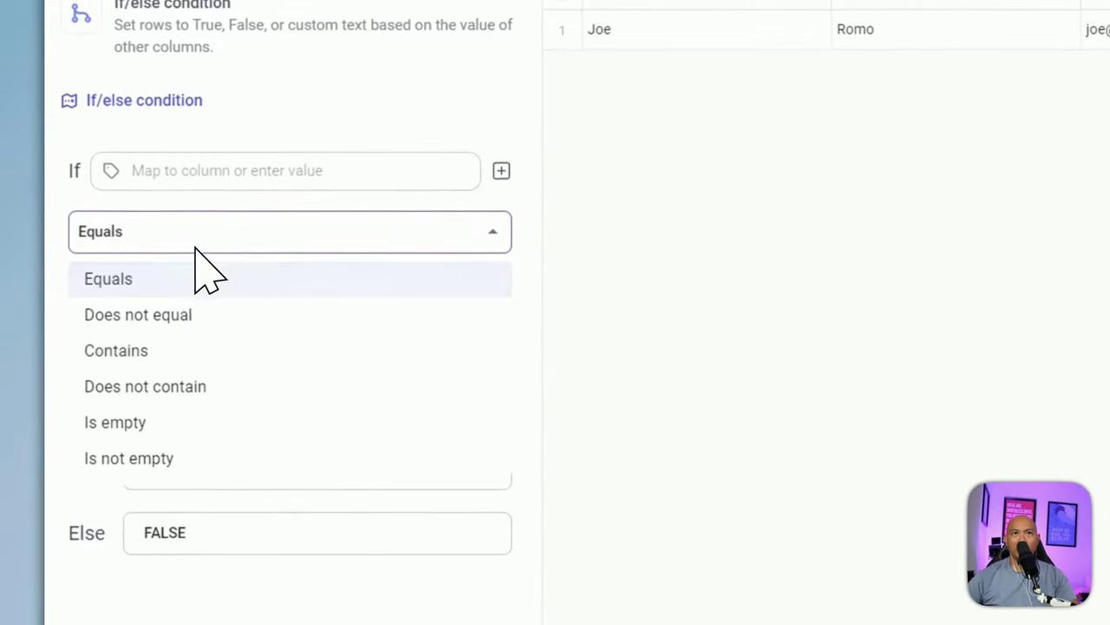
pyautogui.click(183, 159)
pyautogui.click(166, 159)
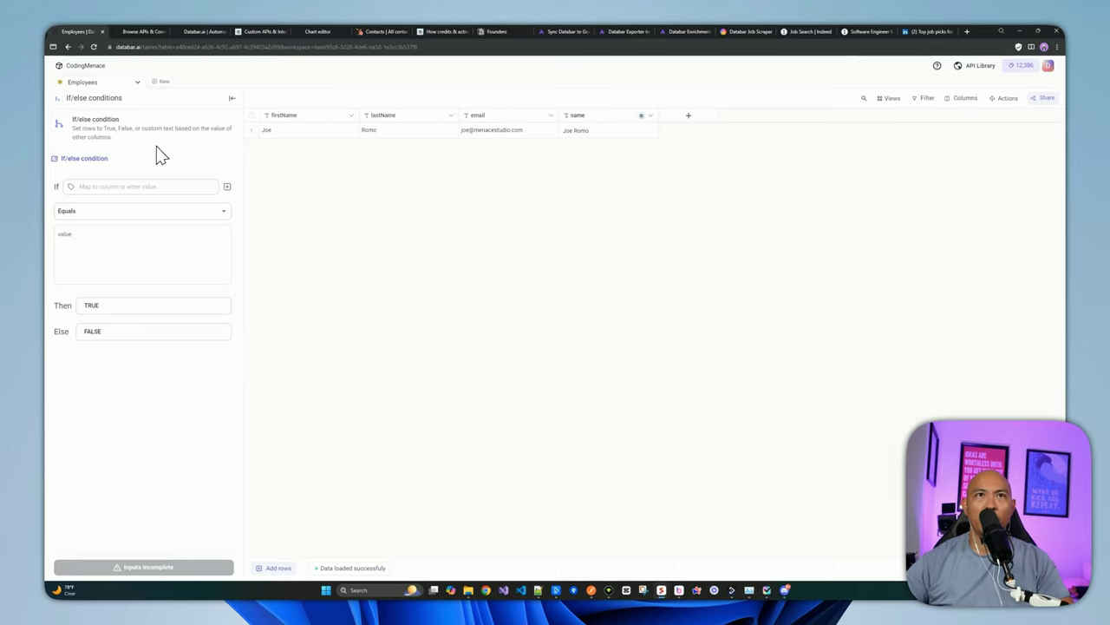
pyautogui.click(232, 98)
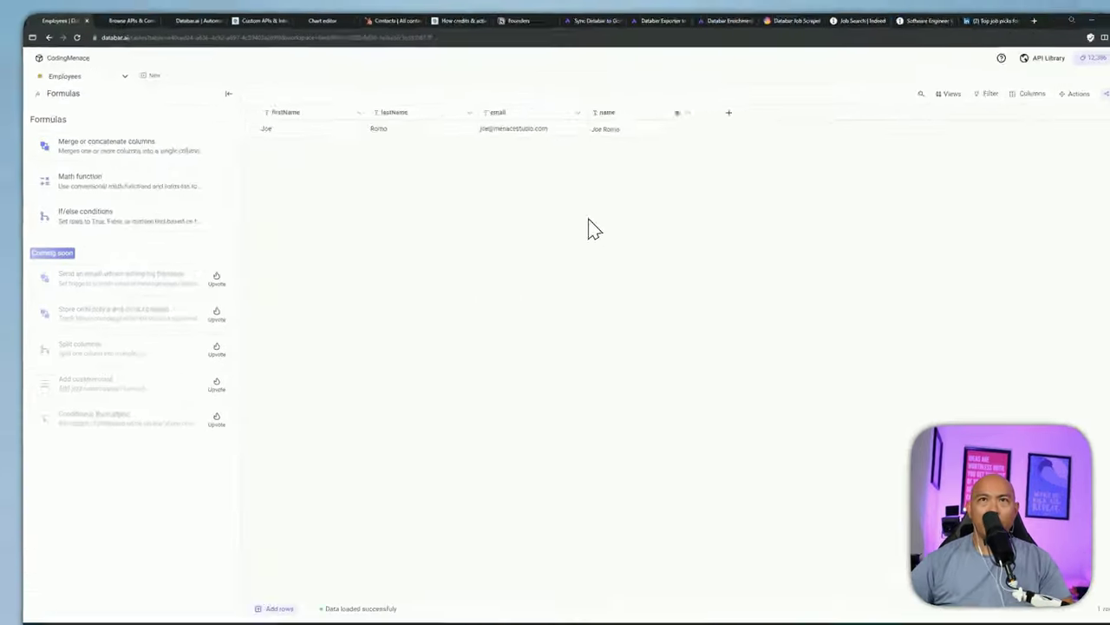
# Open and close the email filter, then show and re-hide the Updated At column.
pyautogui.click(499, 113)
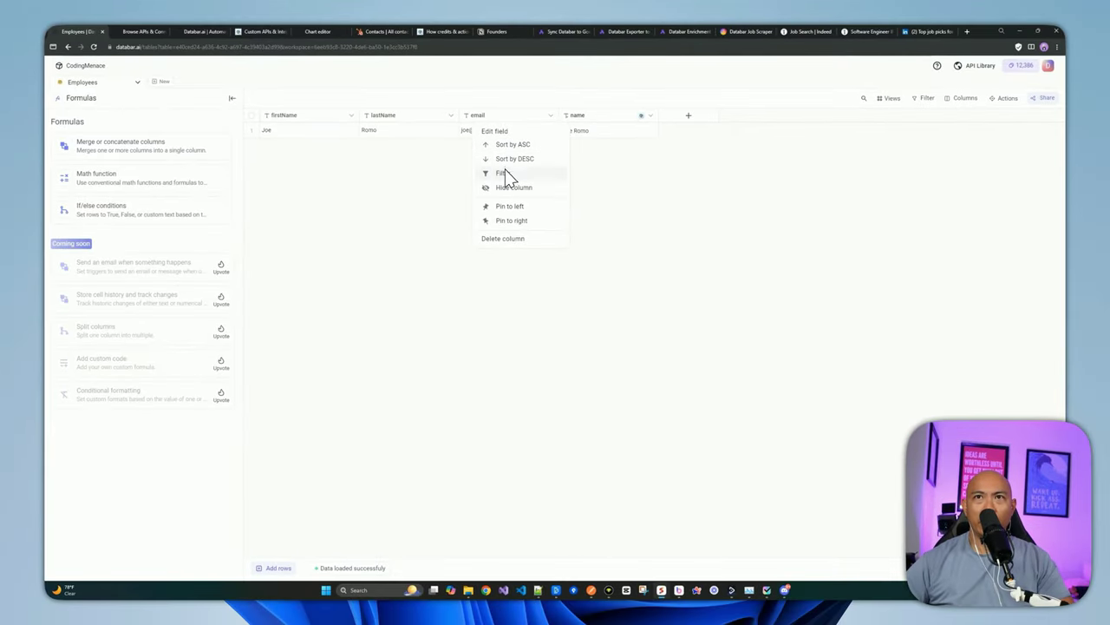
pyautogui.click(504, 174)
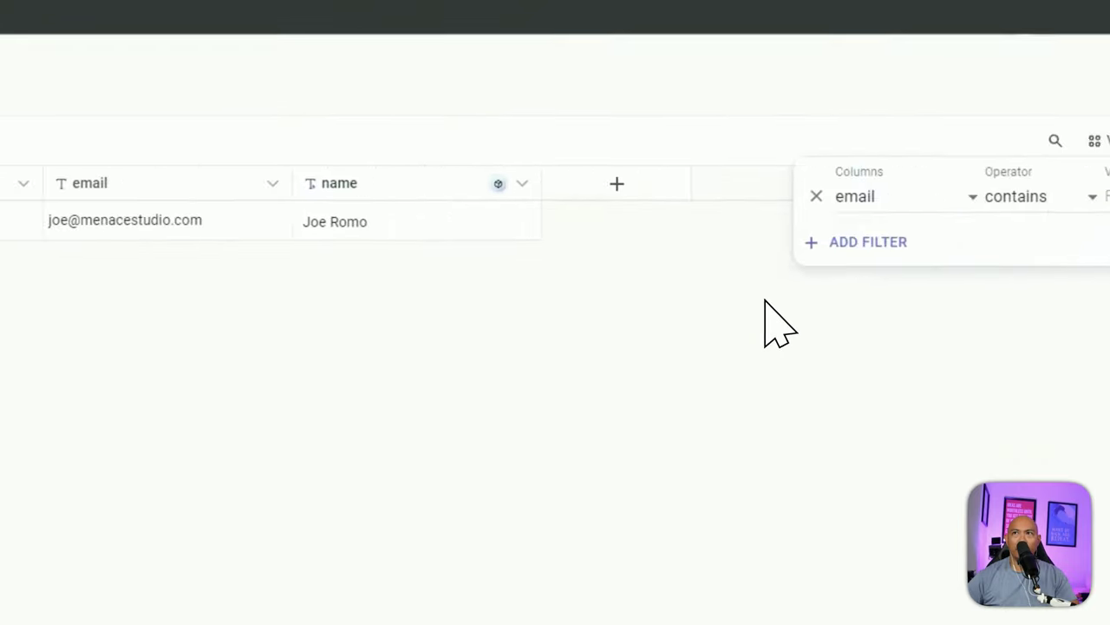
pyautogui.click(868, 360)
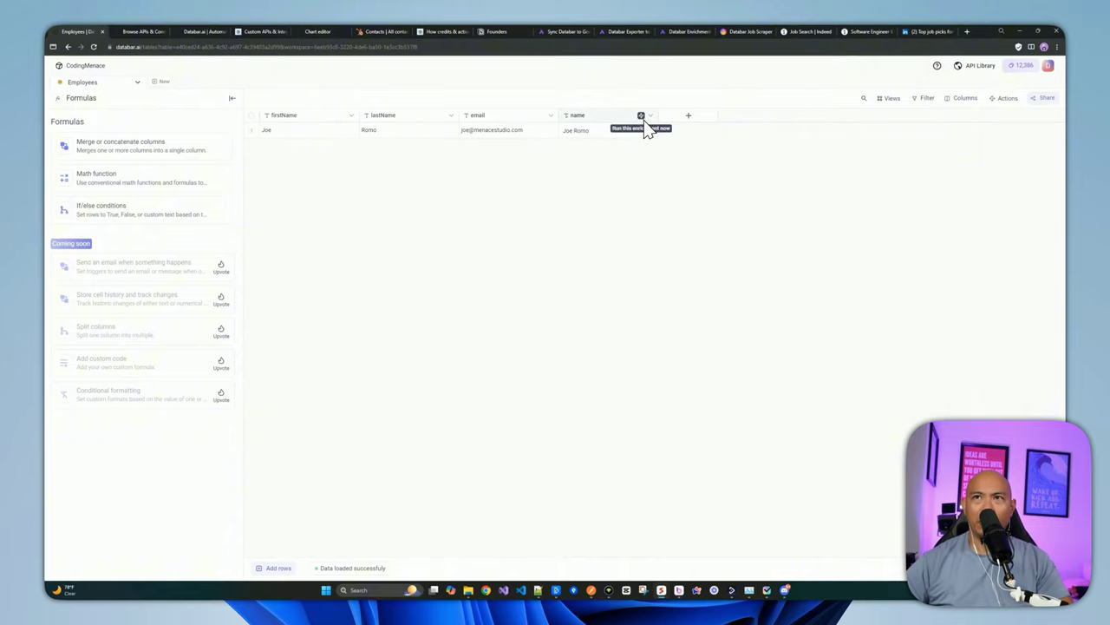
pyautogui.click(961, 98)
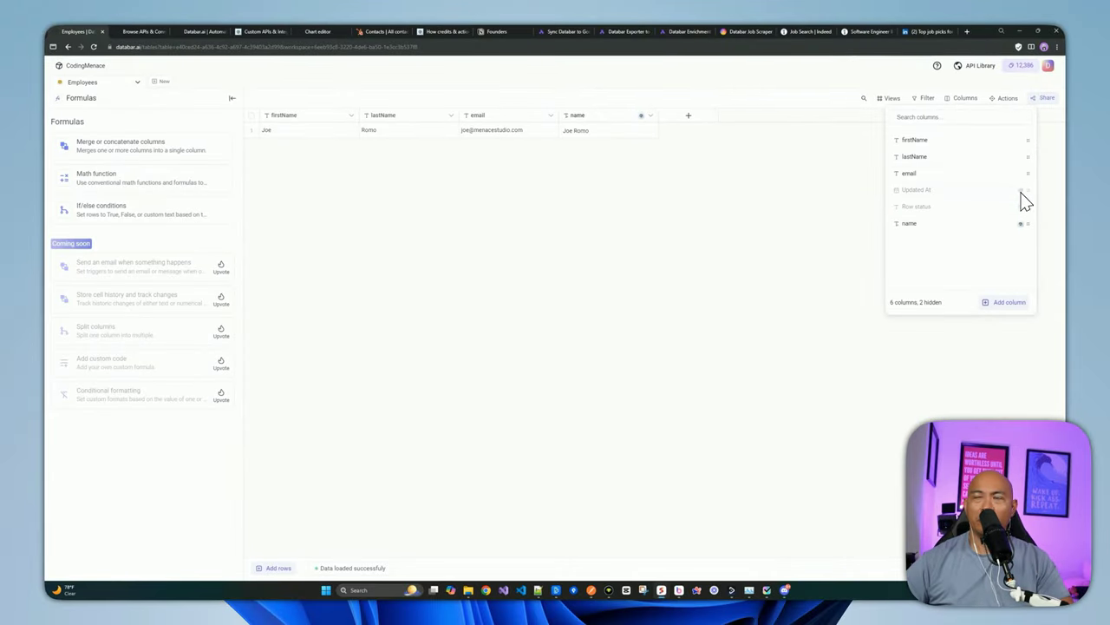
pyautogui.click(1021, 191)
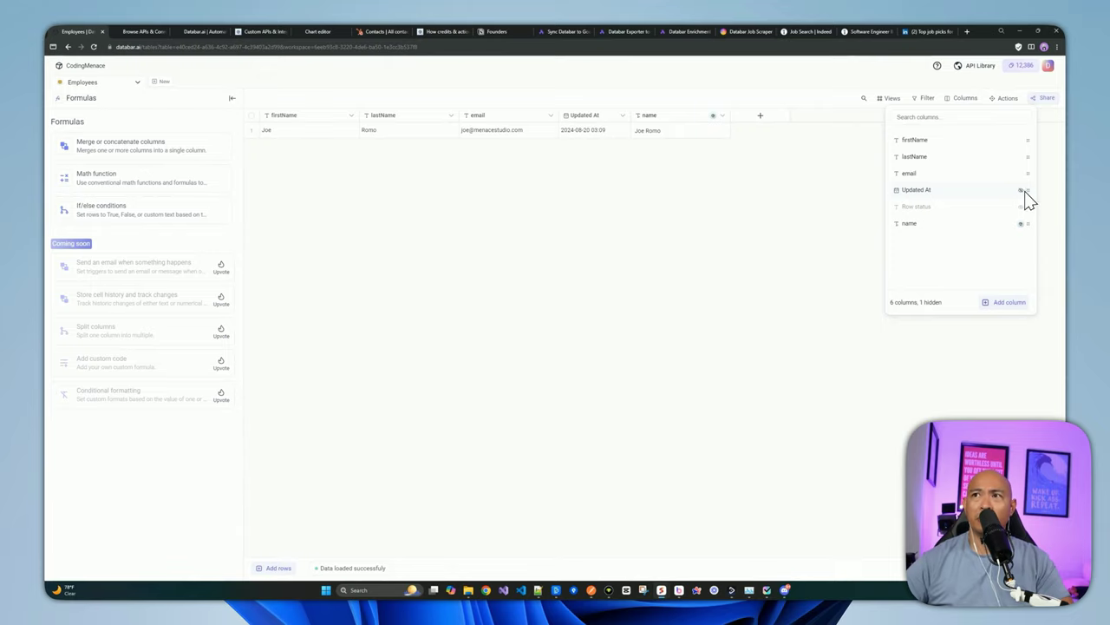
pyautogui.click(1022, 190)
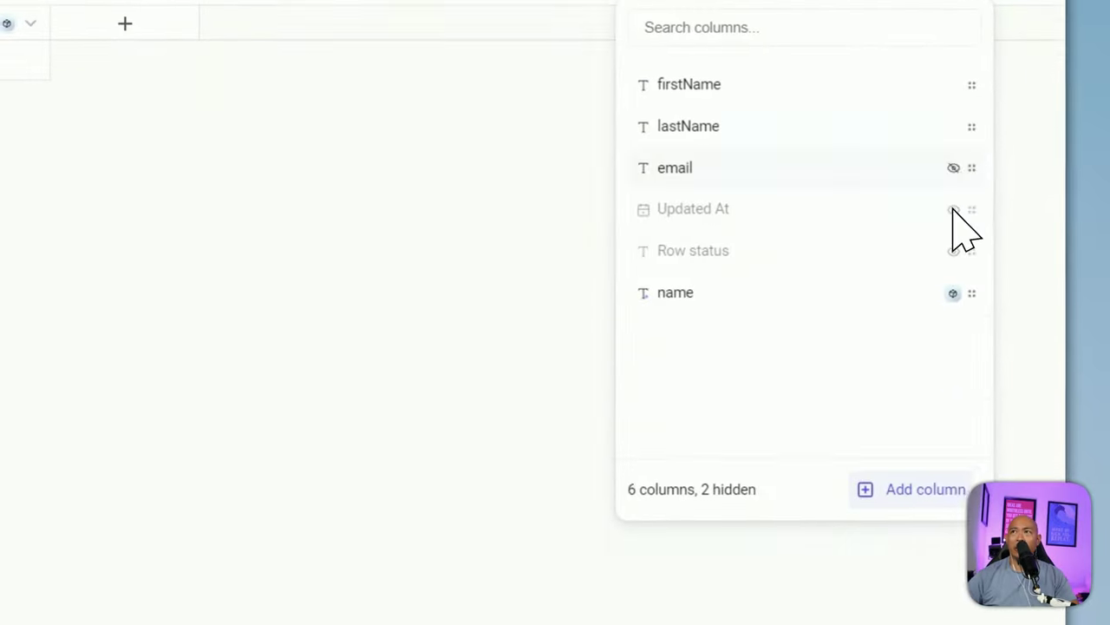
# Look at the Share panel, close it, and go back to the workspace's tables list.
pyautogui.click(1010, 74)
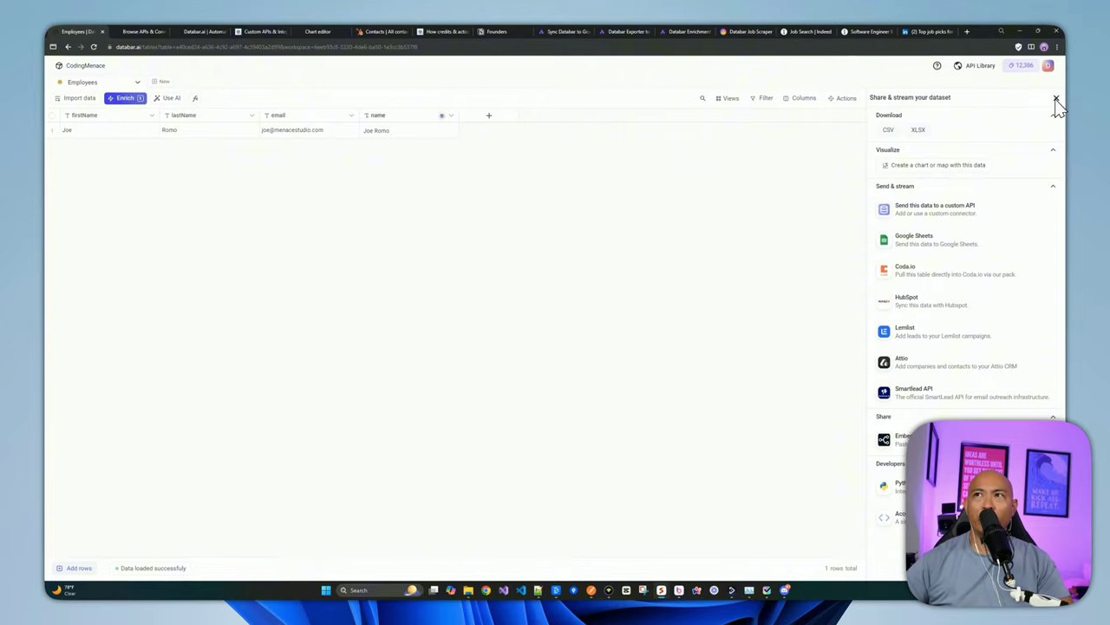
pyautogui.click(1056, 98)
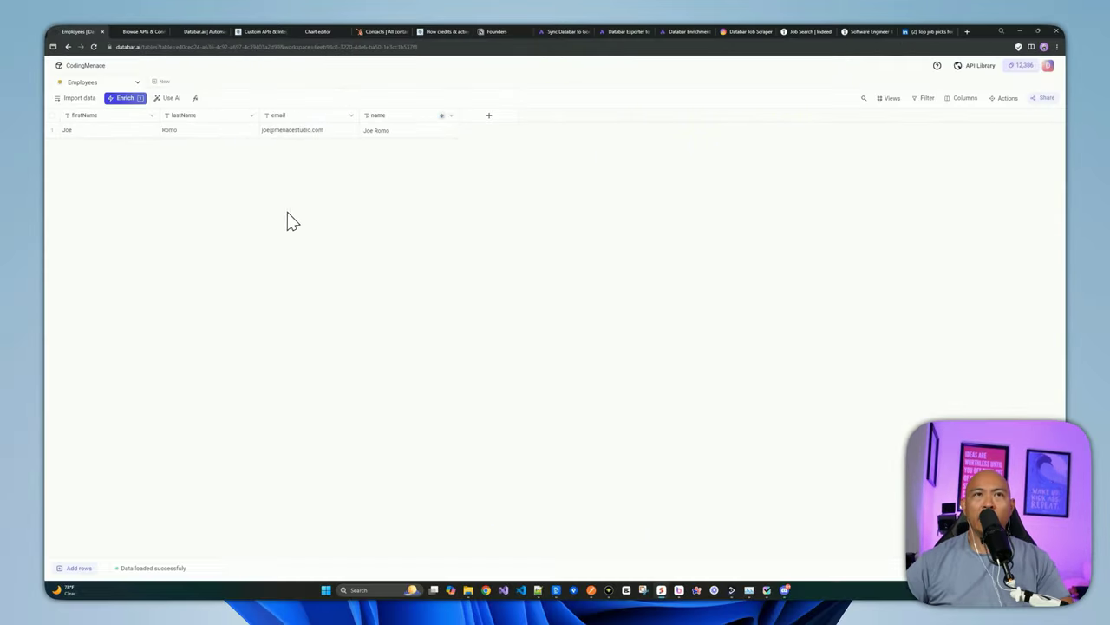
pyautogui.click(59, 65)
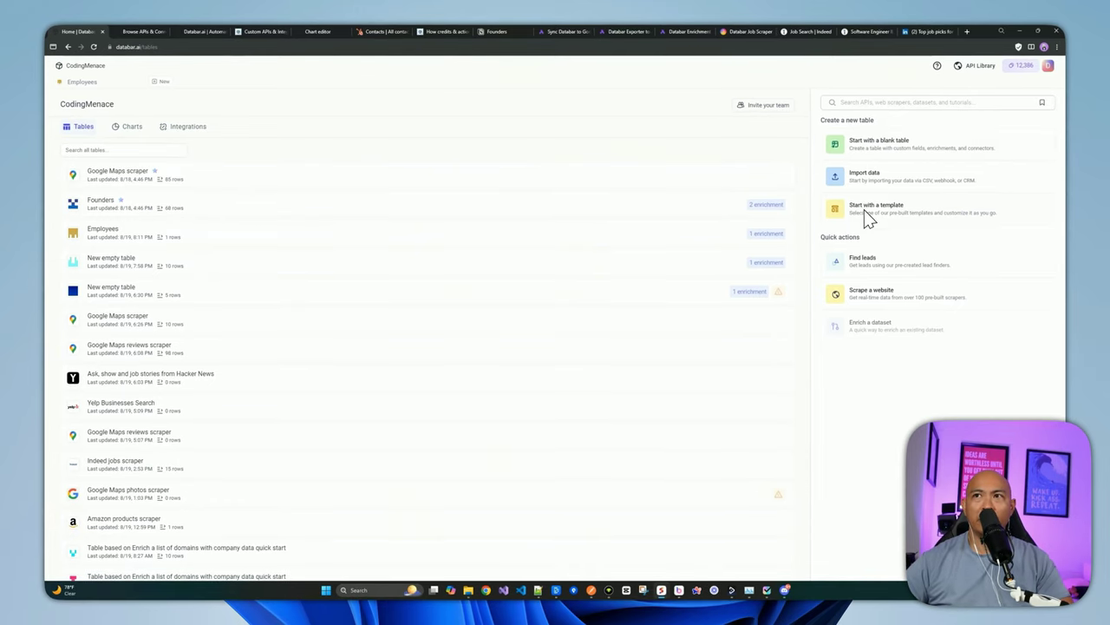
# Search the catalogue for 'indeed' and start a new Indeed jobs scraper table.
pyautogui.click(870, 103)
pyautogui.write('indee')
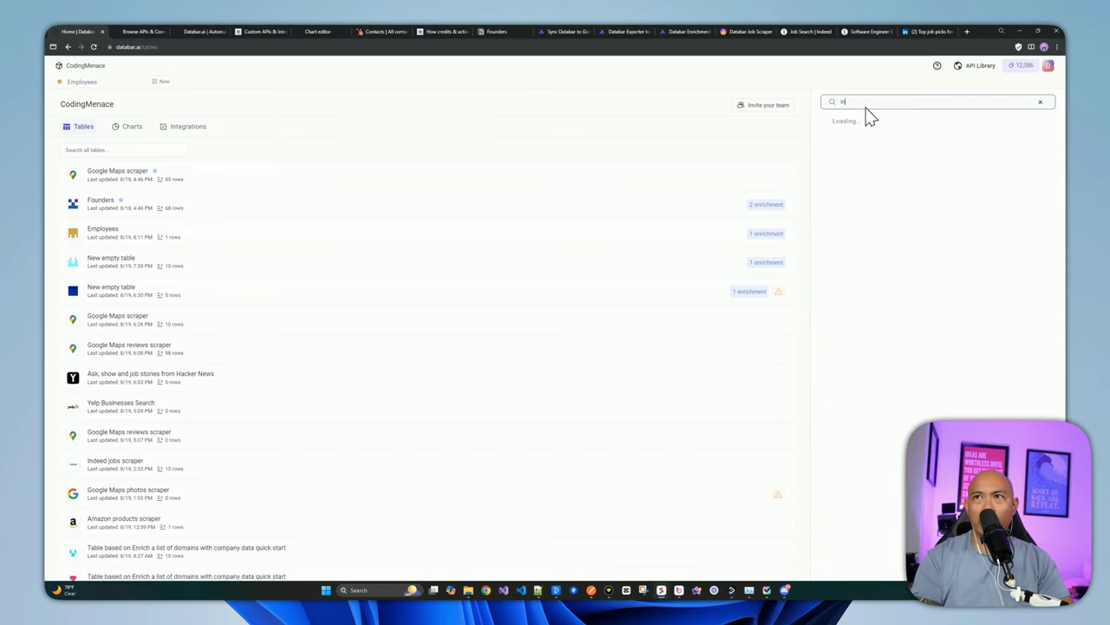
pyautogui.write('d')
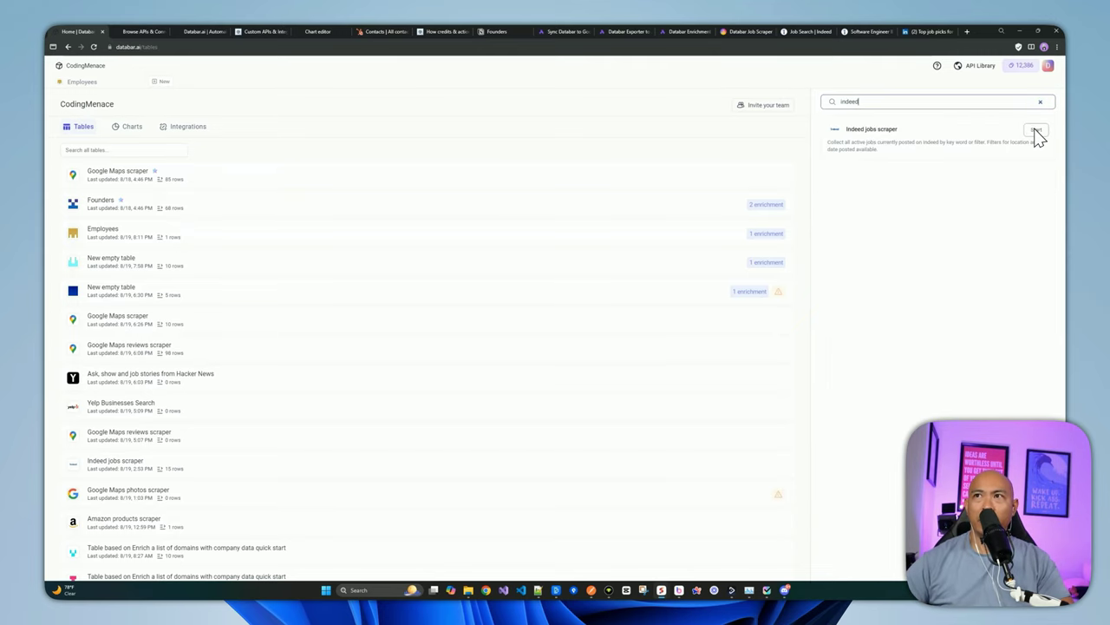
pyautogui.click(1036, 133)
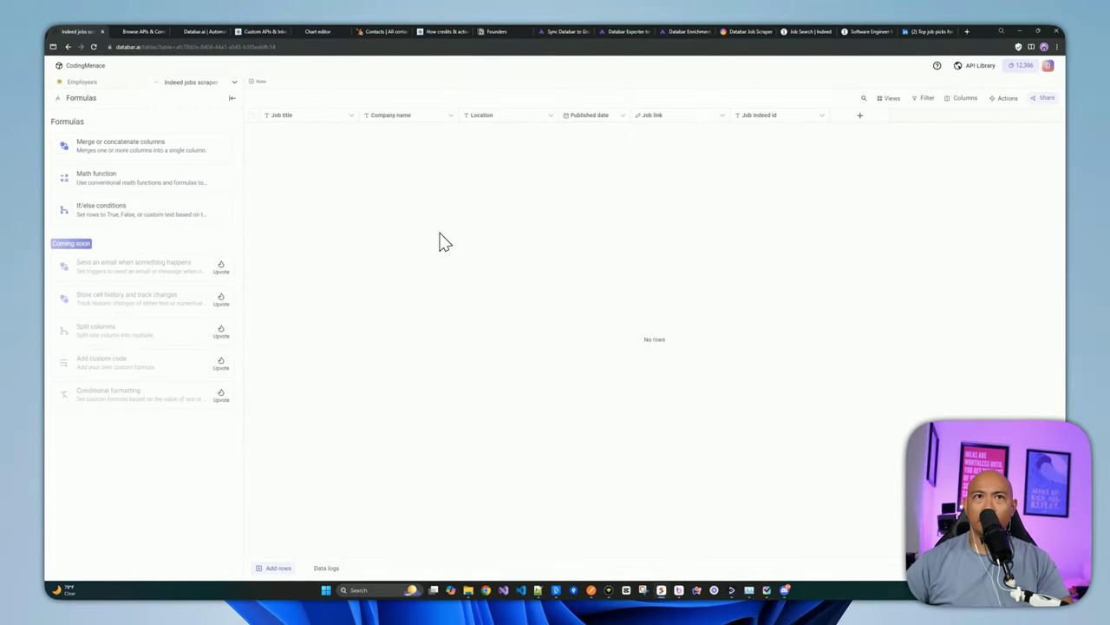
pyautogui.click(232, 98)
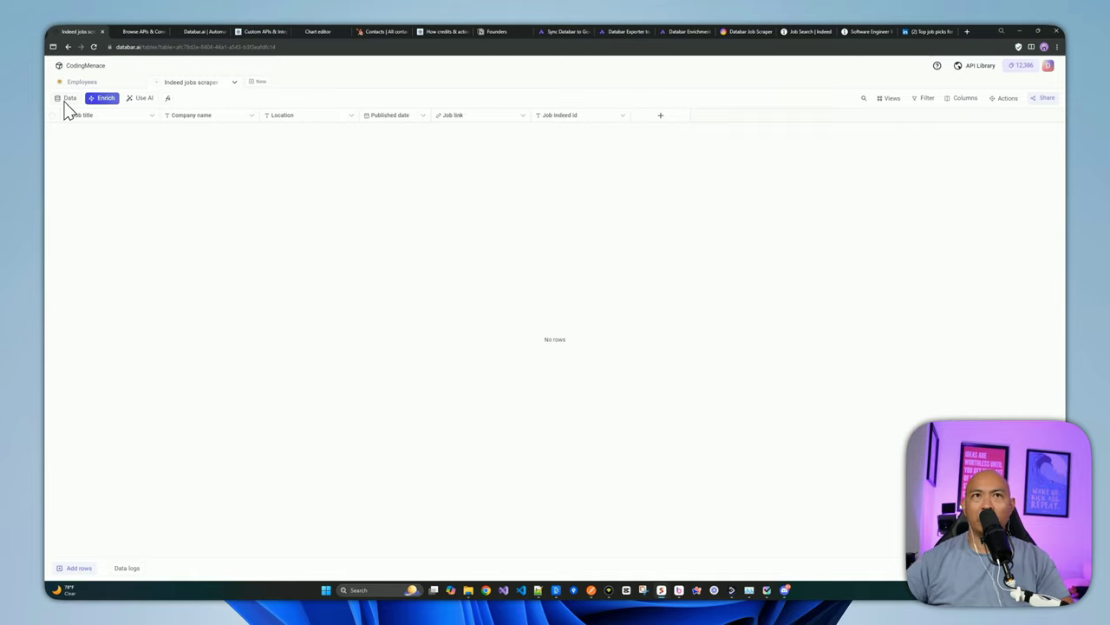
# In the data source settings, enter Software Engineer as the job title and New York as the location.
pyautogui.click(68, 98)
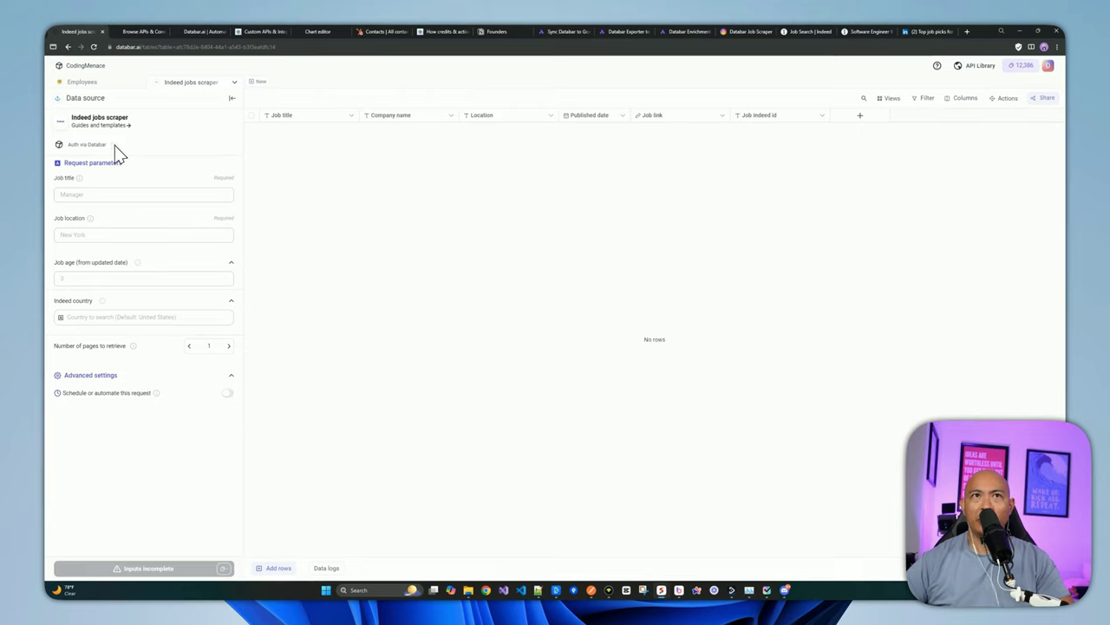
pyautogui.click(102, 193)
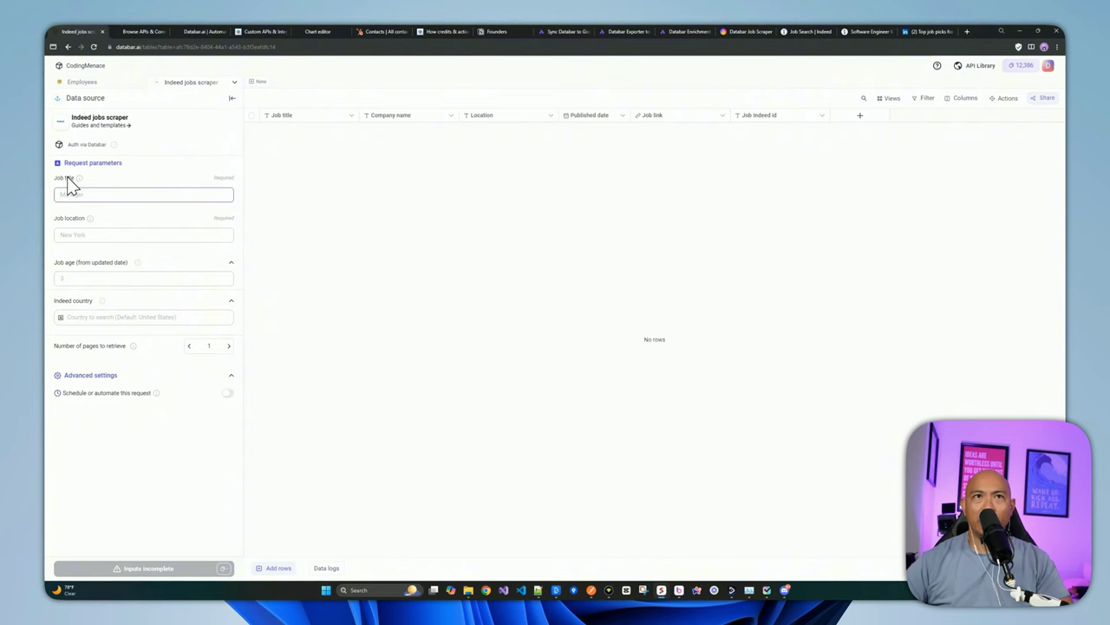
pyautogui.moveTo(216, 178); pyautogui.dragTo(225, 178)
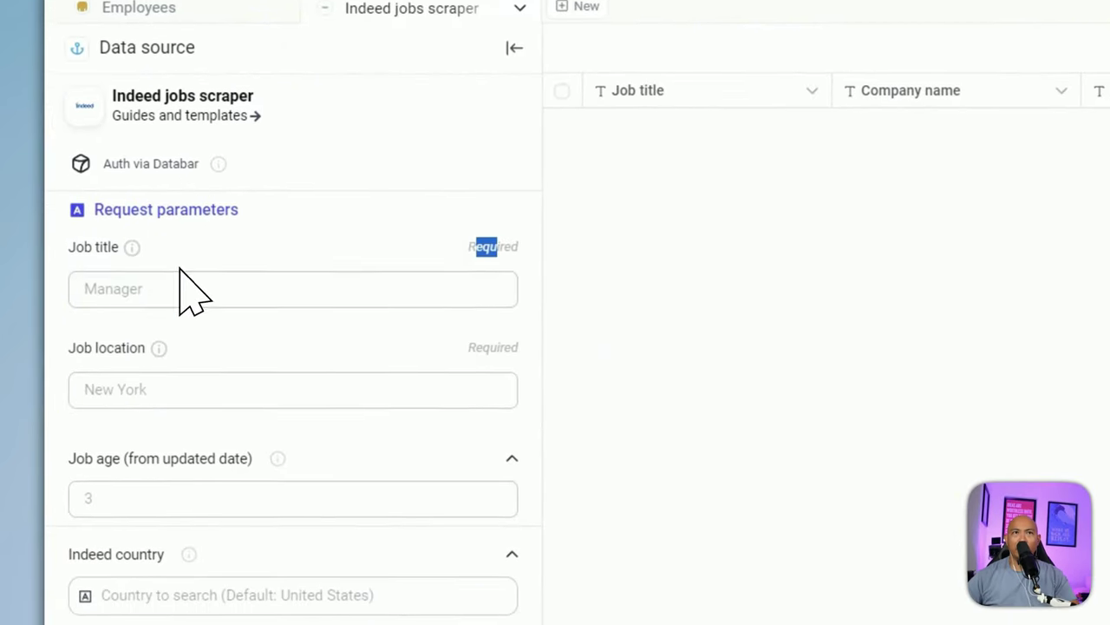
pyautogui.moveTo(132, 258)
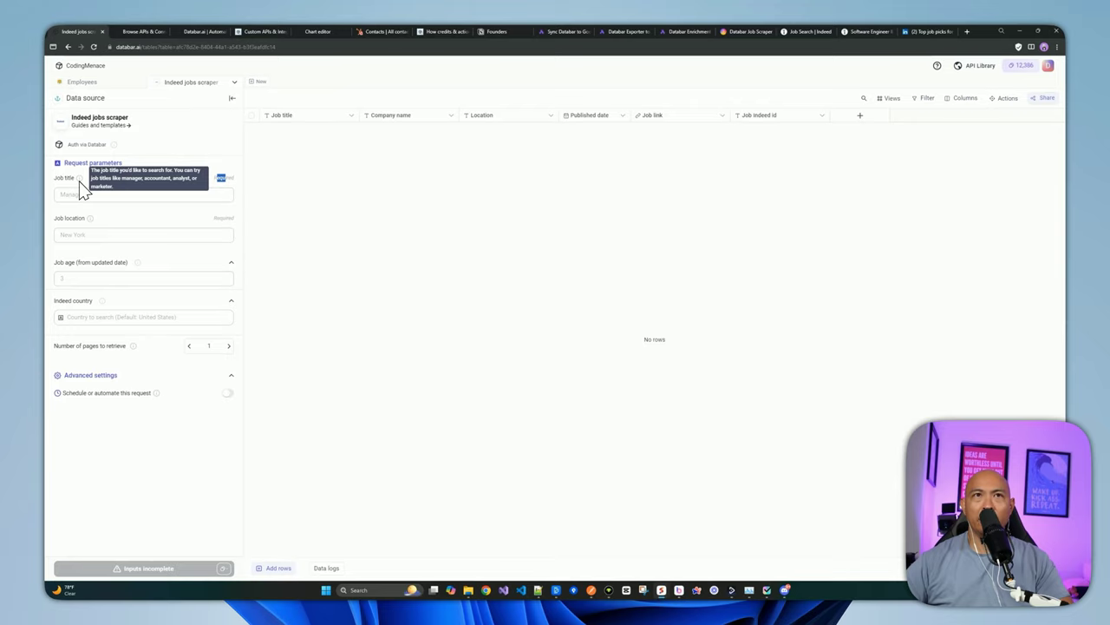
pyautogui.moveTo(81, 179)
pyautogui.click(79, 194)
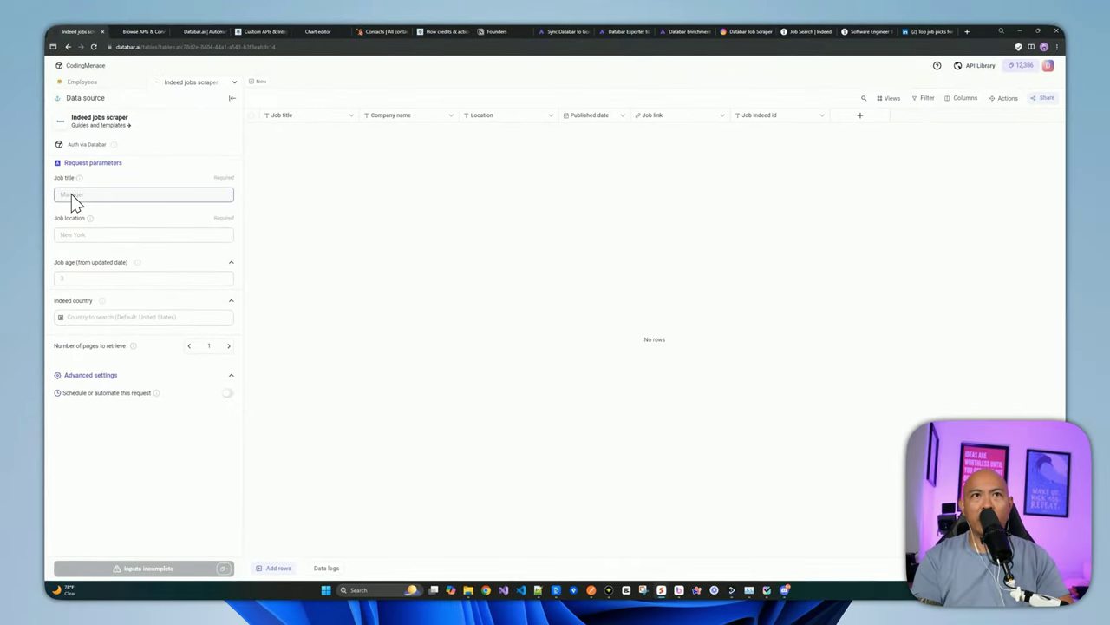
pyautogui.write('Soft')
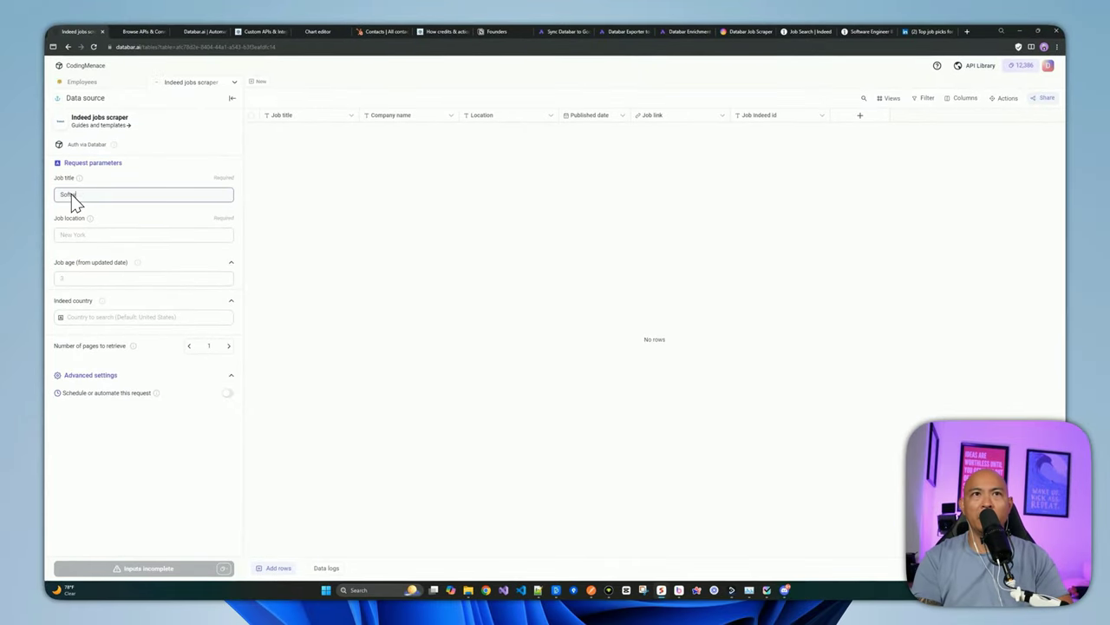
pyautogui.write('ware Eng')
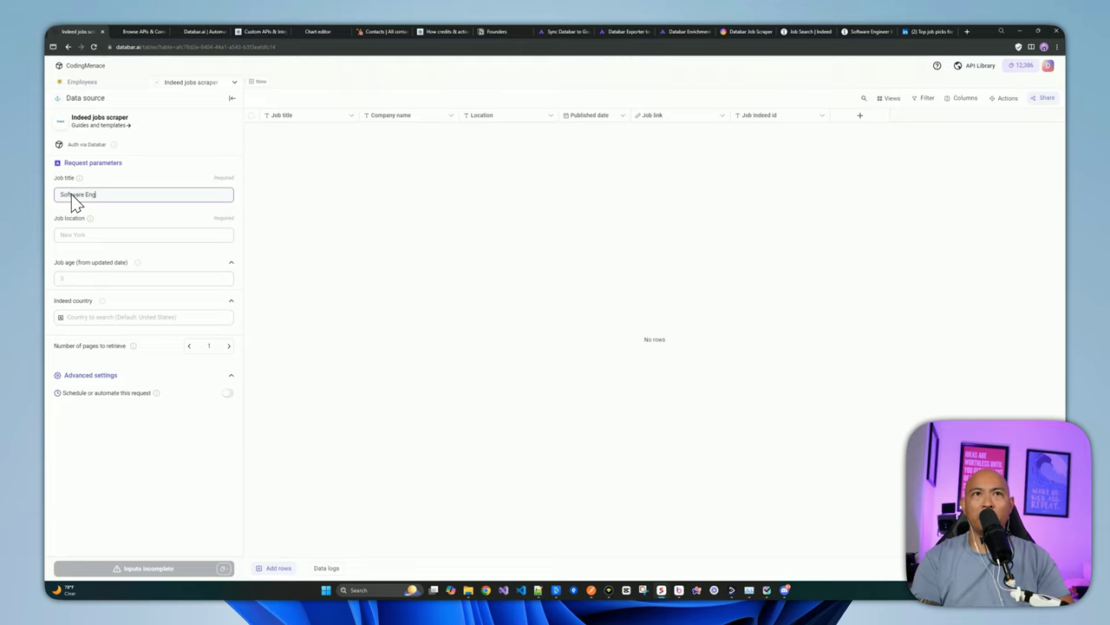
pyautogui.write('ineer')
pyautogui.click(80, 233)
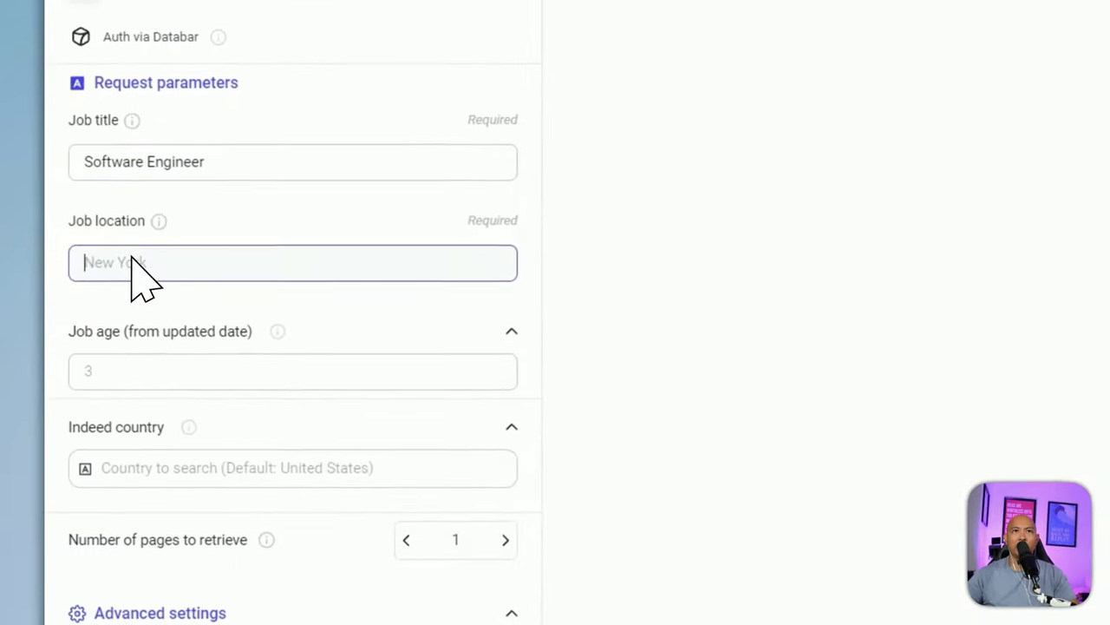
pyautogui.write('N')
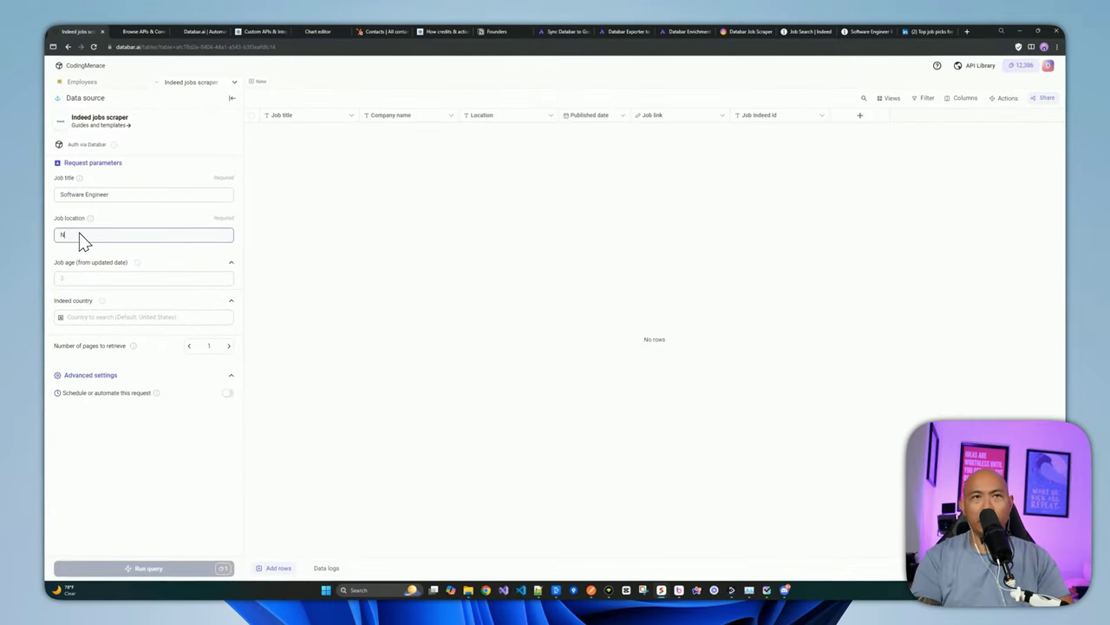
pyautogui.write('ew York')
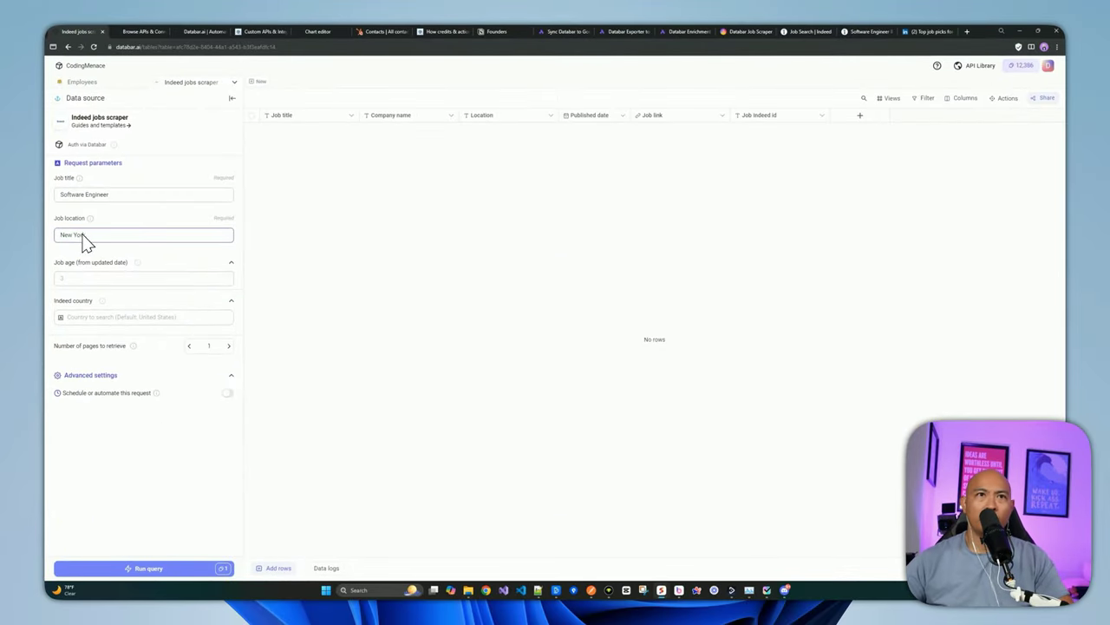
pyautogui.press('Tab')
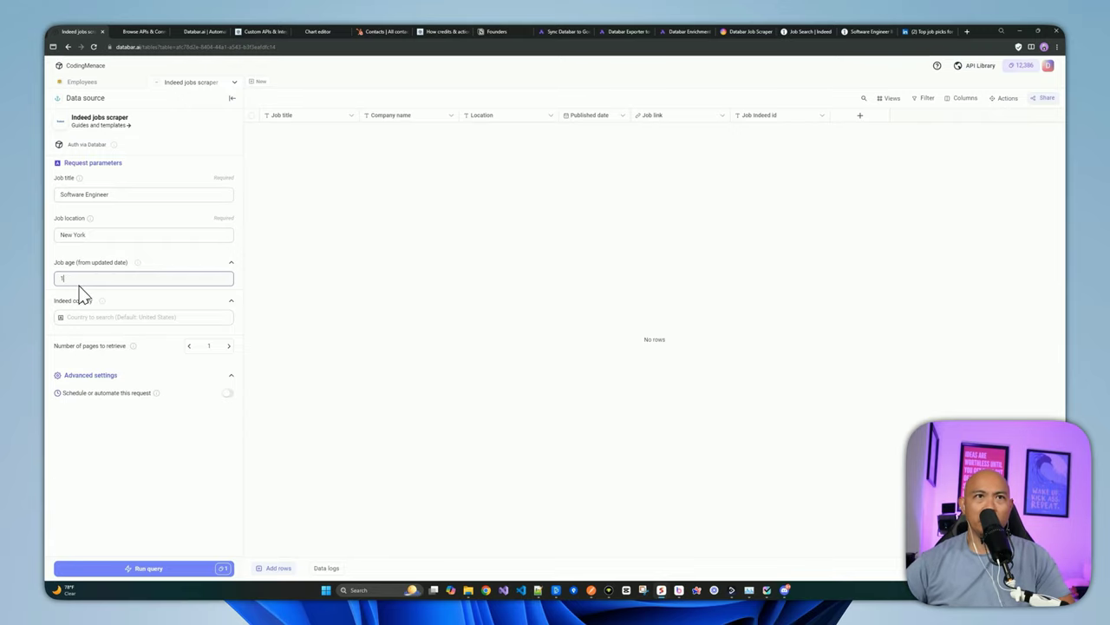
# Set the job age to 1 day, leave scheduling off, and adjust the number of pages to retrieve.
pyautogui.click(143, 319)
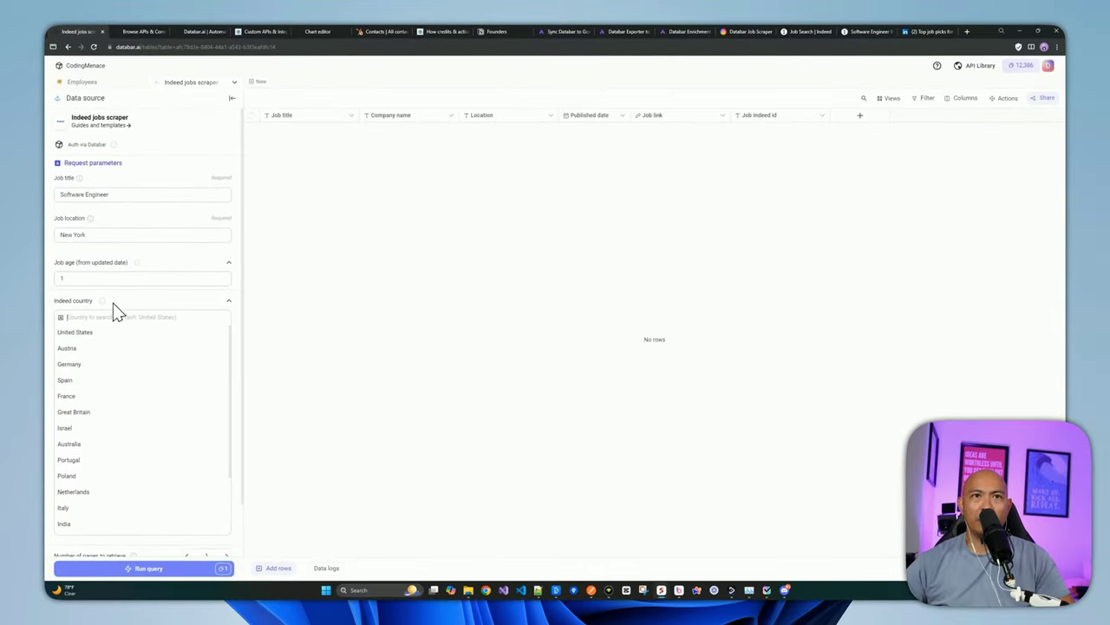
pyautogui.click(257, 318)
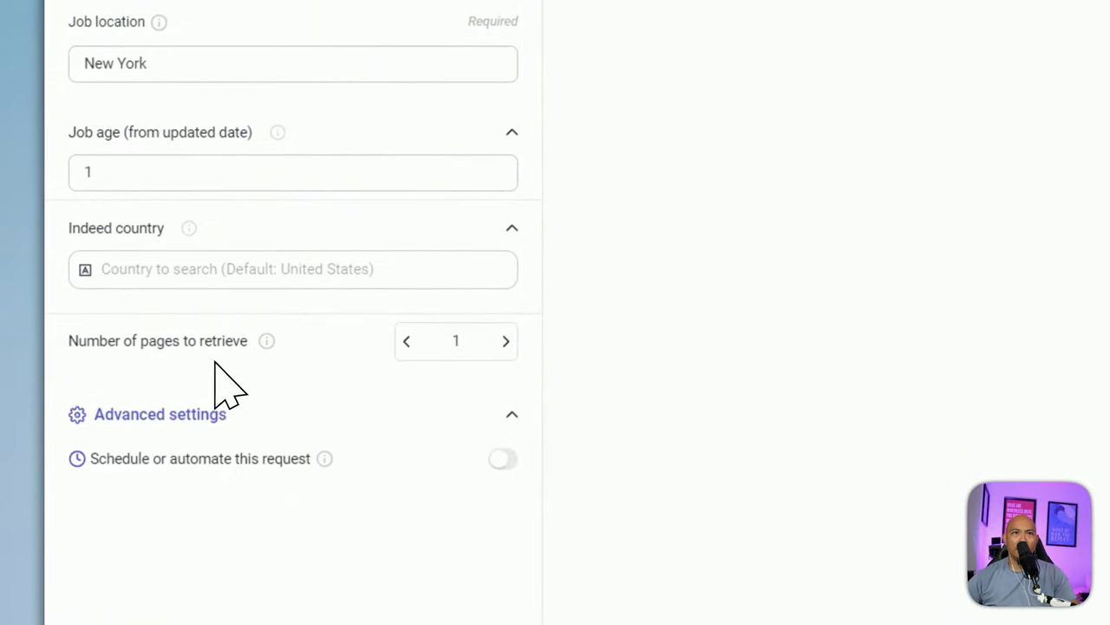
pyautogui.moveTo(107, 343); pyautogui.dragTo(160, 340)
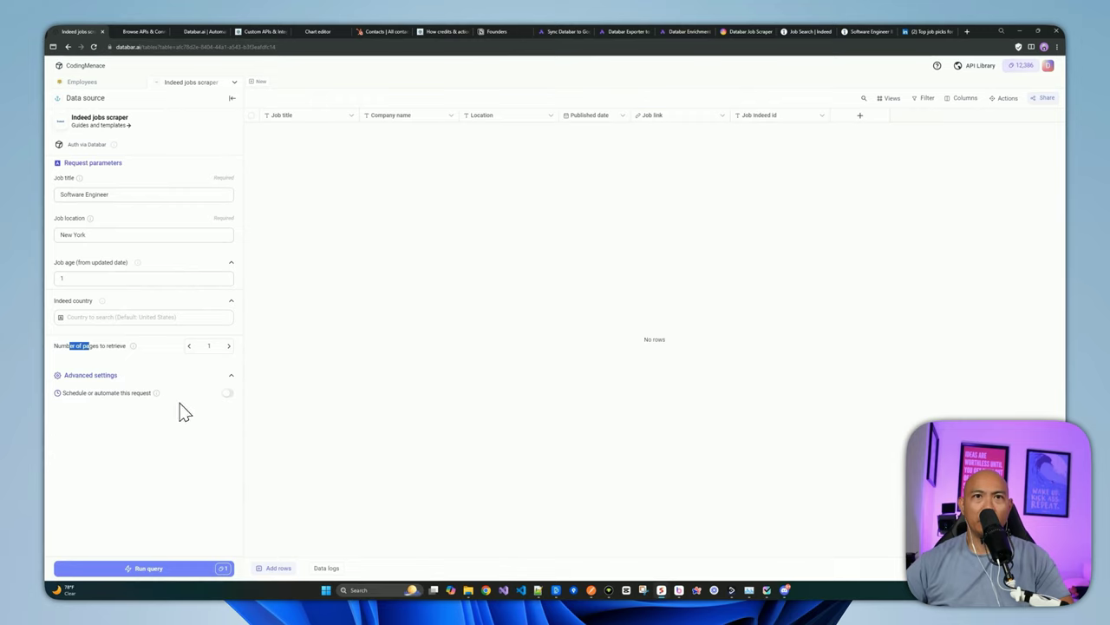
pyautogui.click(226, 392)
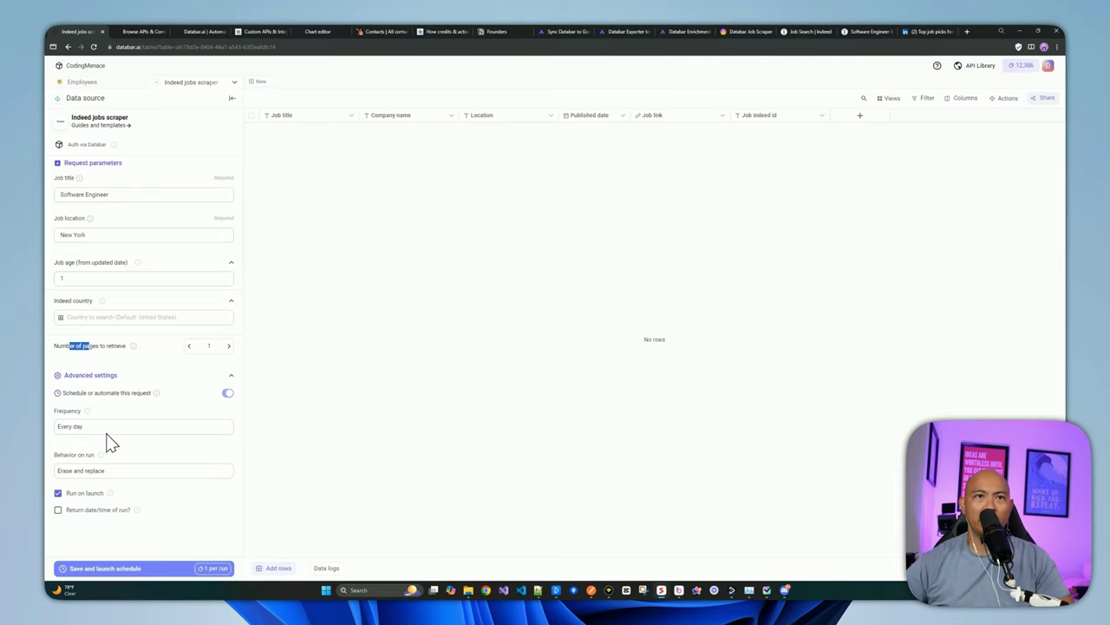
pyautogui.click(107, 432)
pyautogui.click(165, 412)
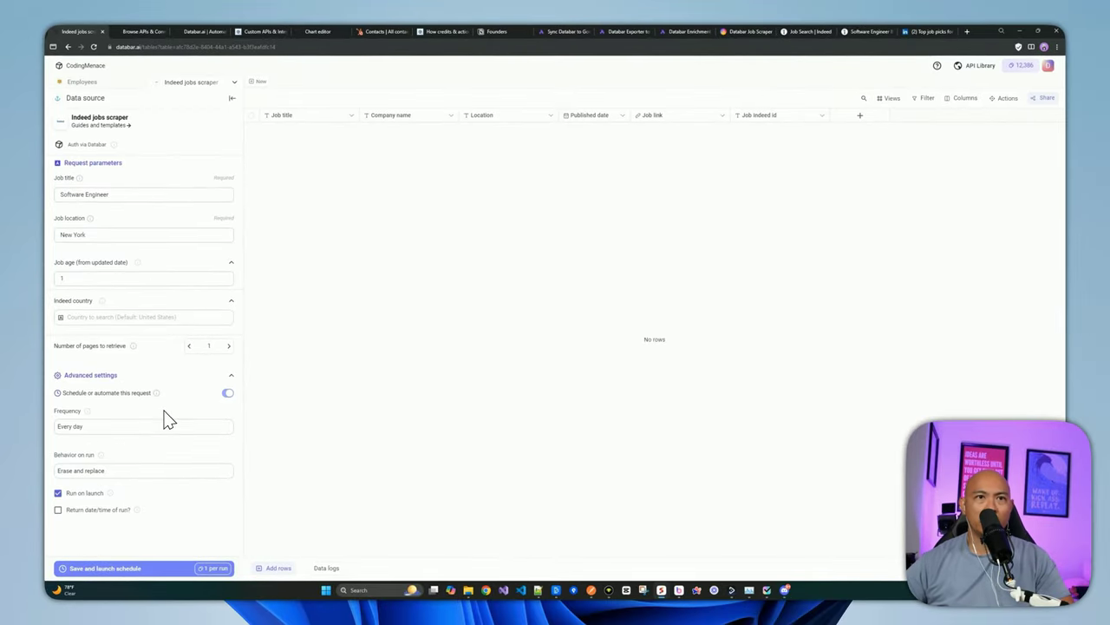
pyautogui.click(227, 393)
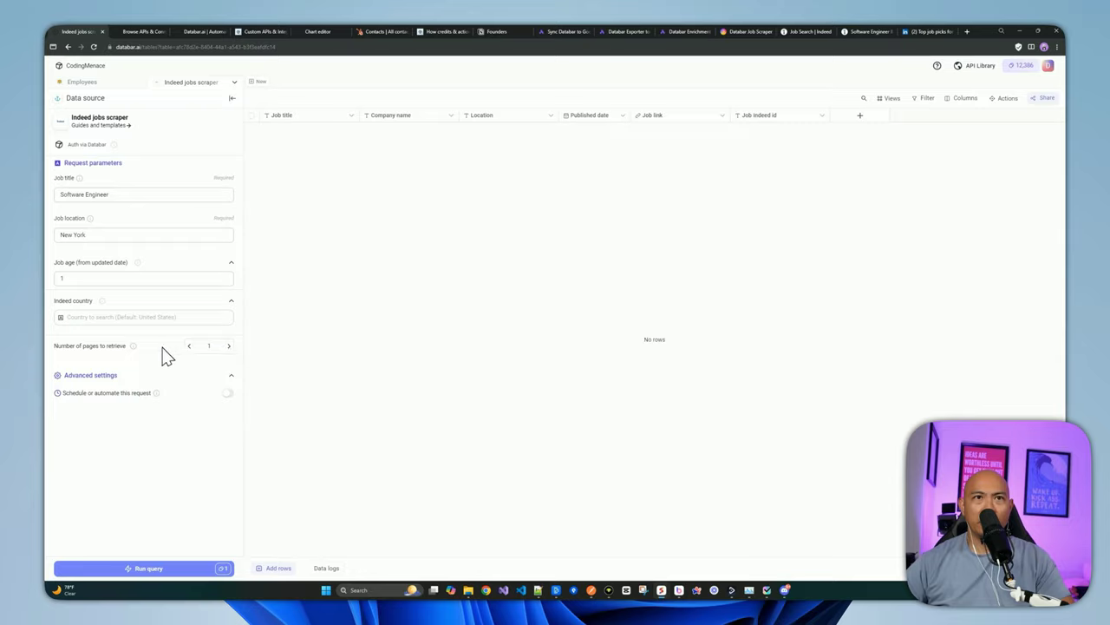
pyautogui.moveTo(66, 346); pyautogui.dragTo(106, 346)
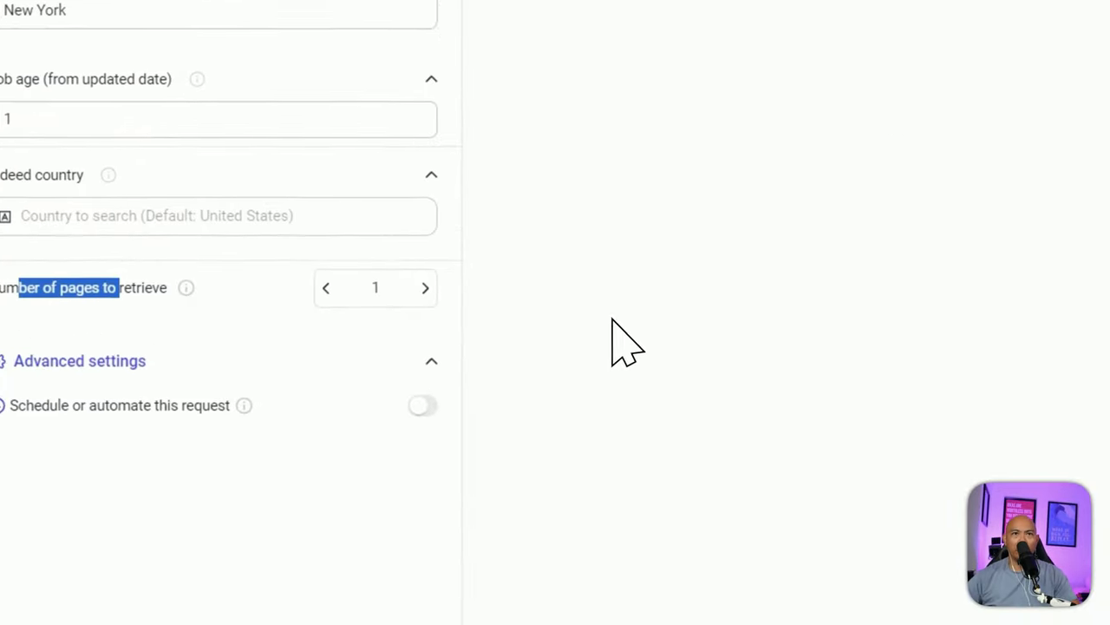
pyautogui.click(425, 288)
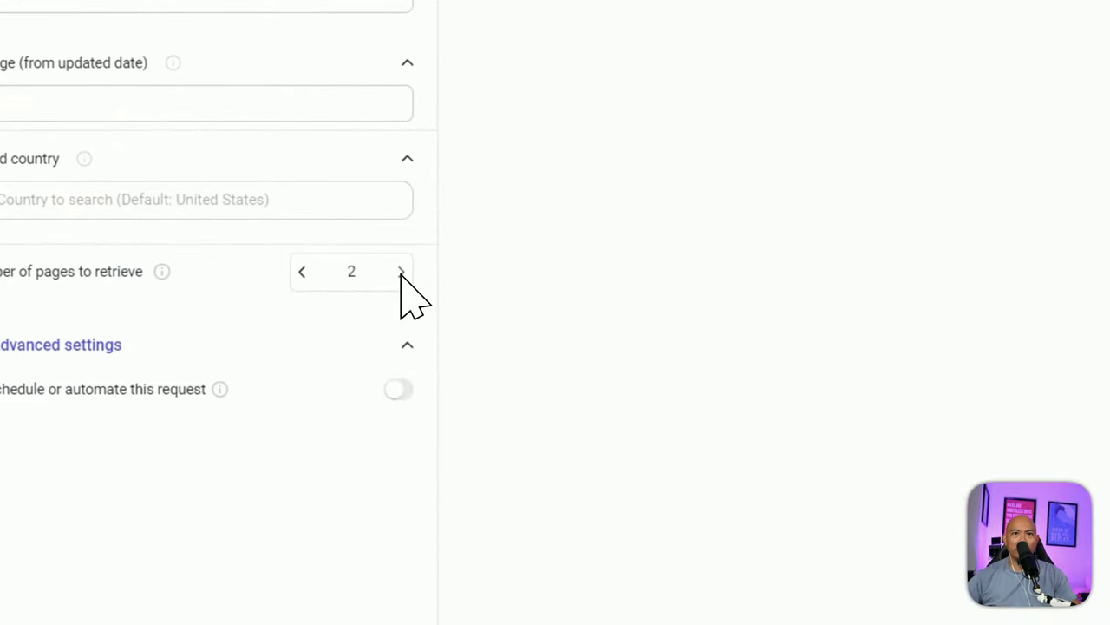
pyautogui.click(402, 272)
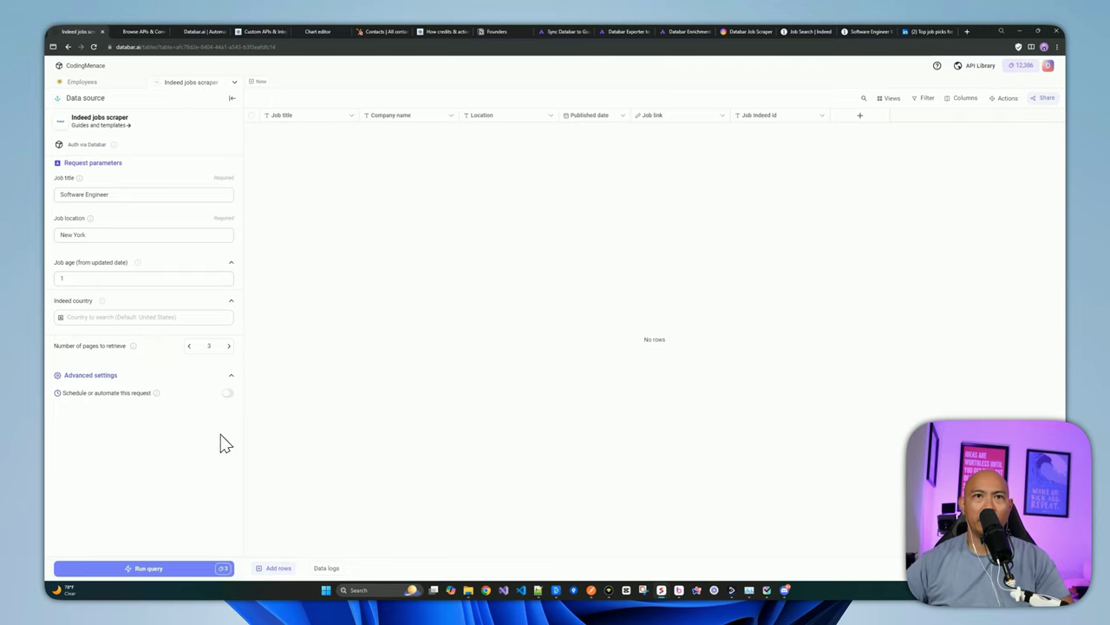
pyautogui.click(189, 345)
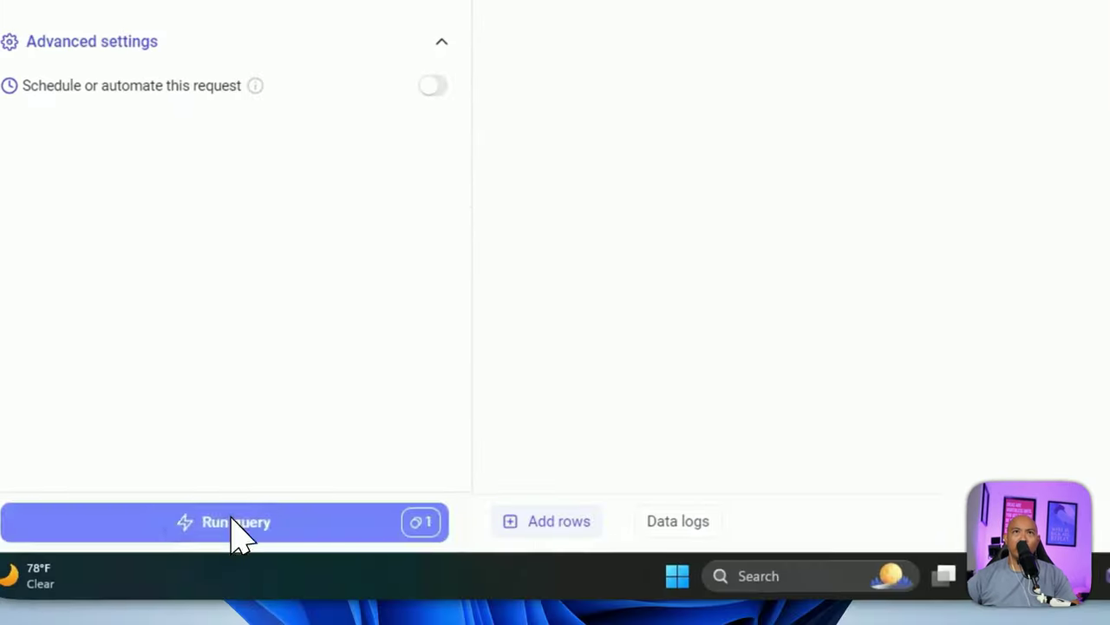
# Run the query from the Data source panel to load 15 job listings.
pyautogui.click(151, 565)
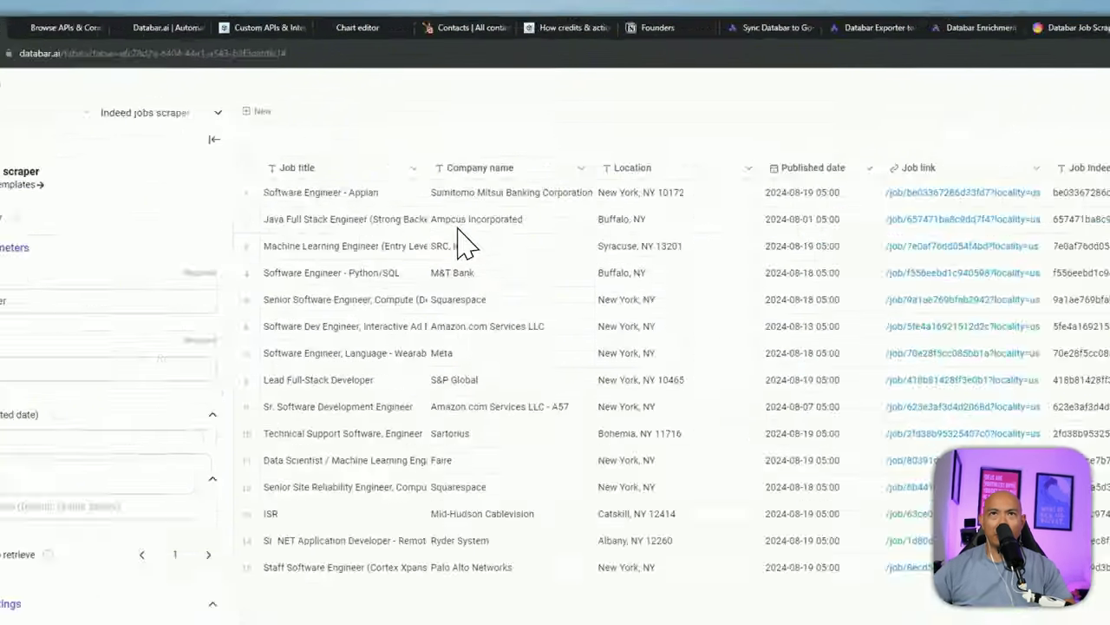
# Point out the sample results: Ampcus, SRC, Inc, Squarespace, and the Buffalo, NY location.
pyautogui.click(375, 146)
pyautogui.click(377, 163)
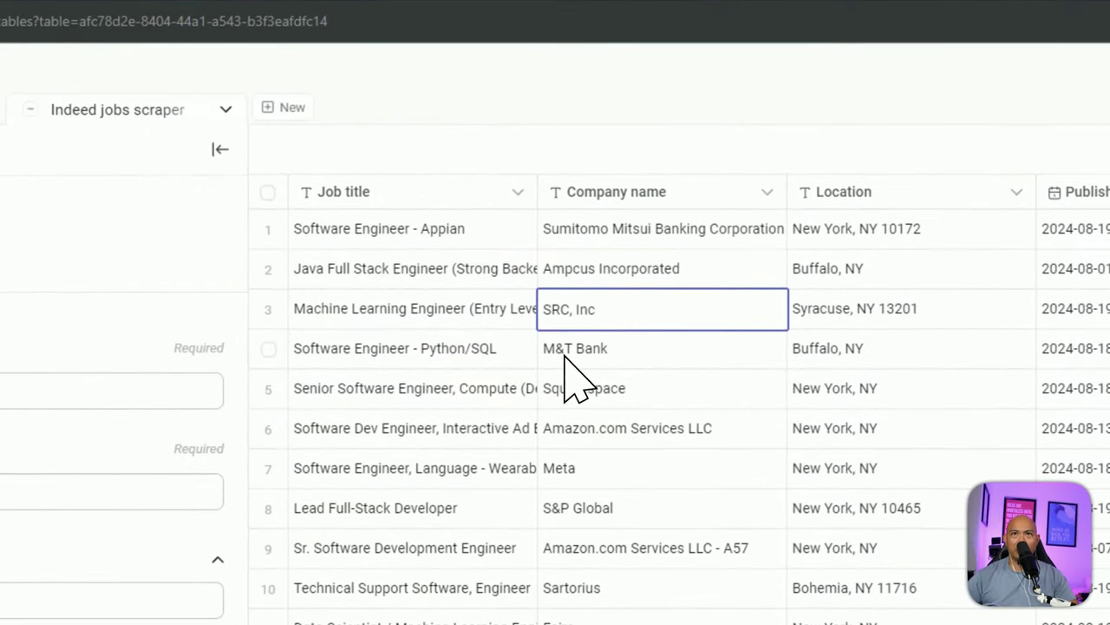
pyautogui.click(572, 392)
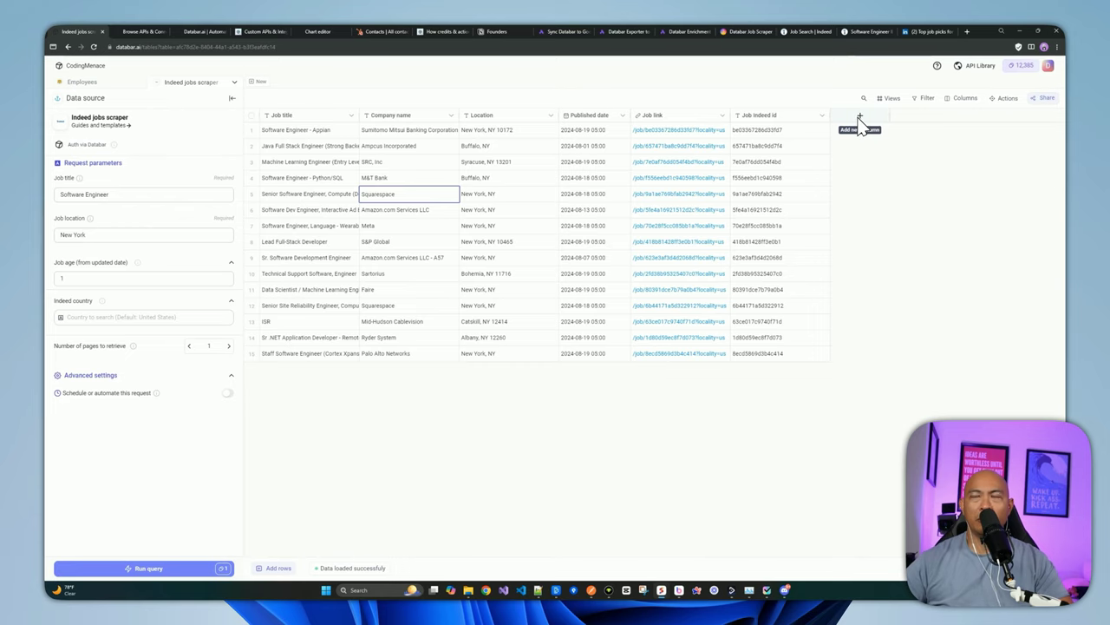
pyautogui.click(484, 147)
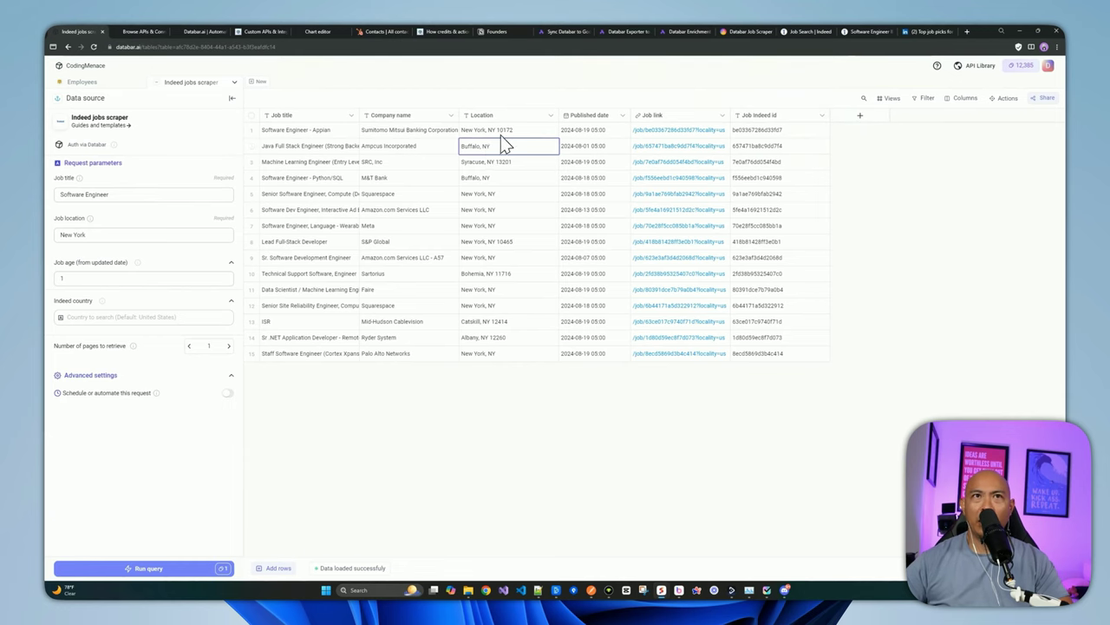
# Add a column using Get company data by link or name from Company & website data.
pyautogui.click(861, 116)
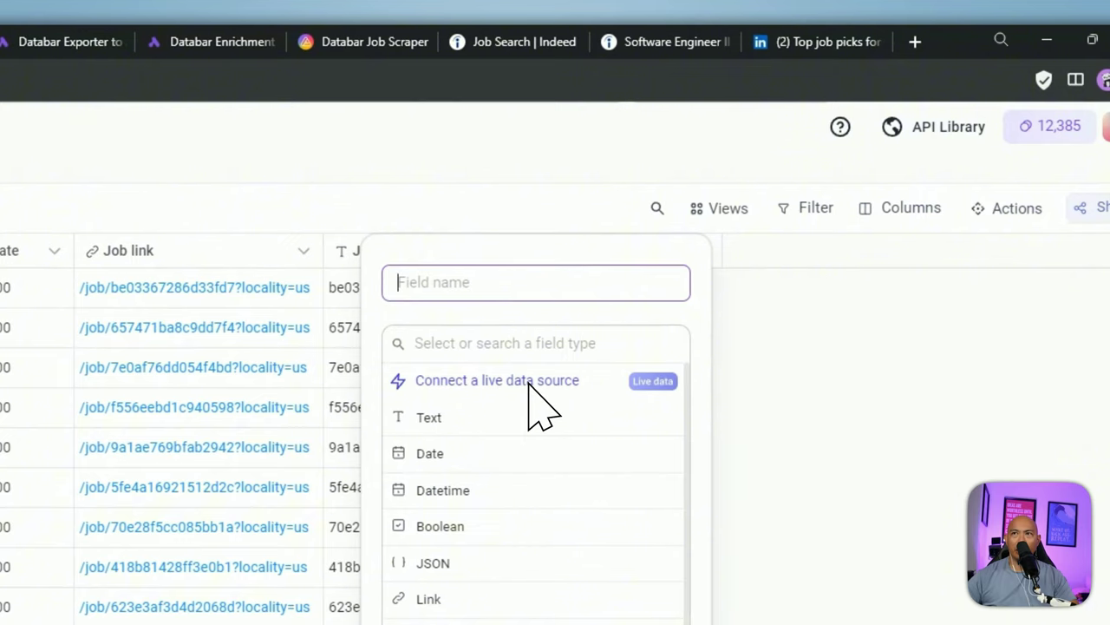
pyautogui.press('Escape')
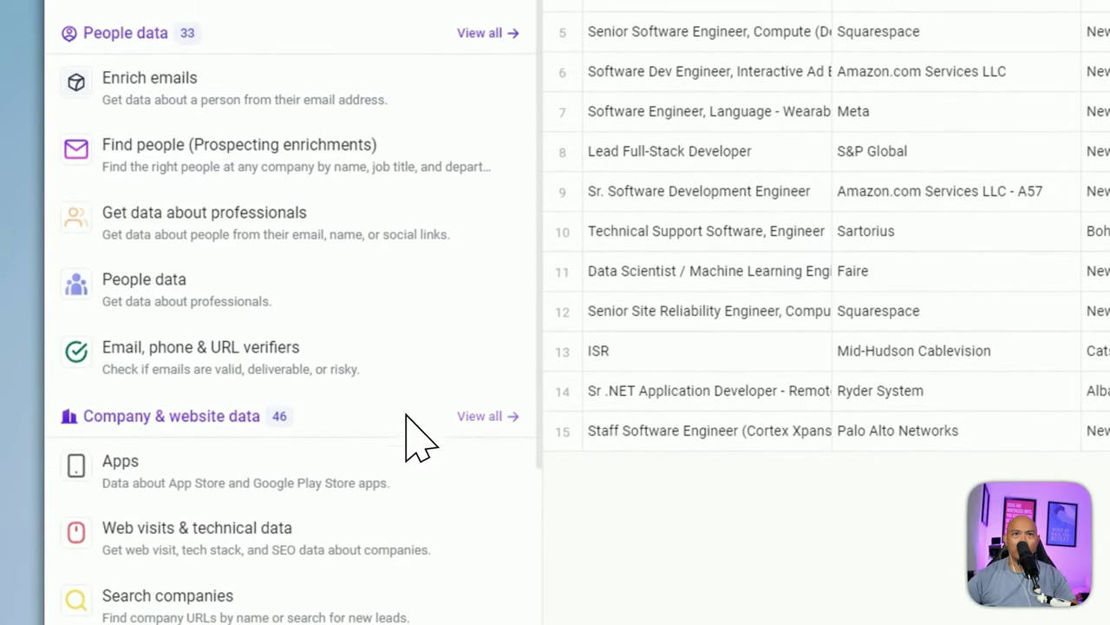
pyautogui.click(467, 418)
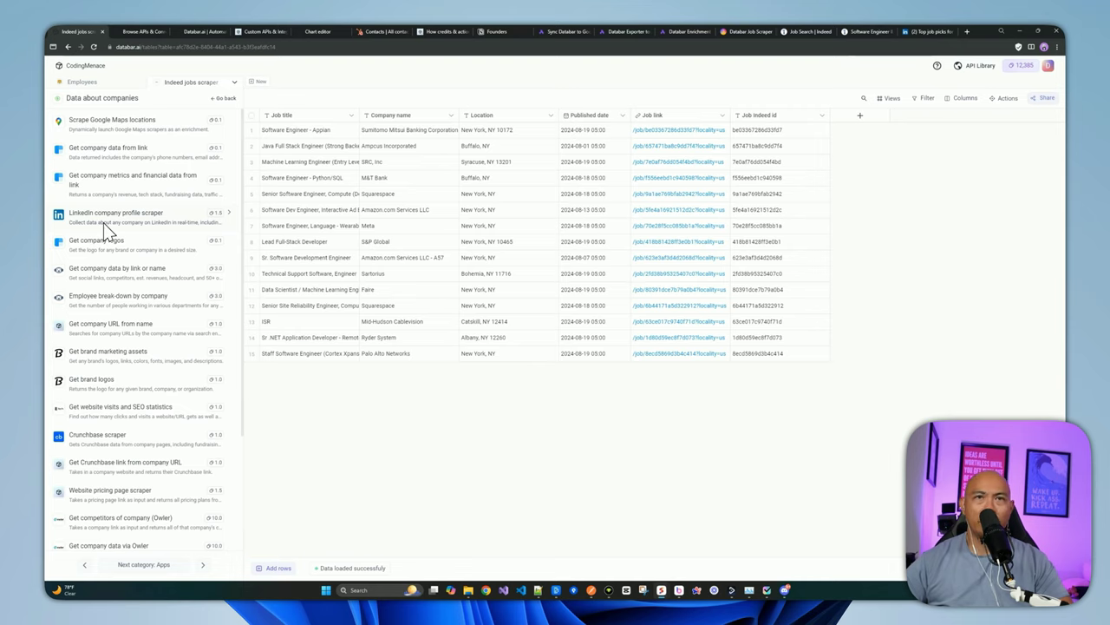
pyautogui.scroll(-1, 106, 256)
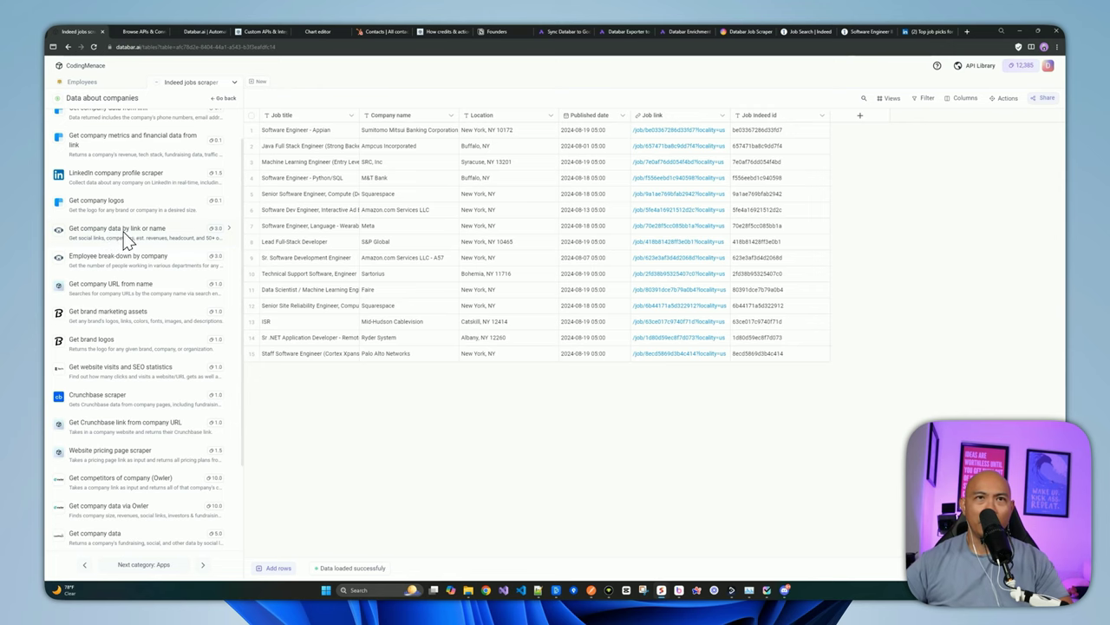
pyautogui.click(126, 238)
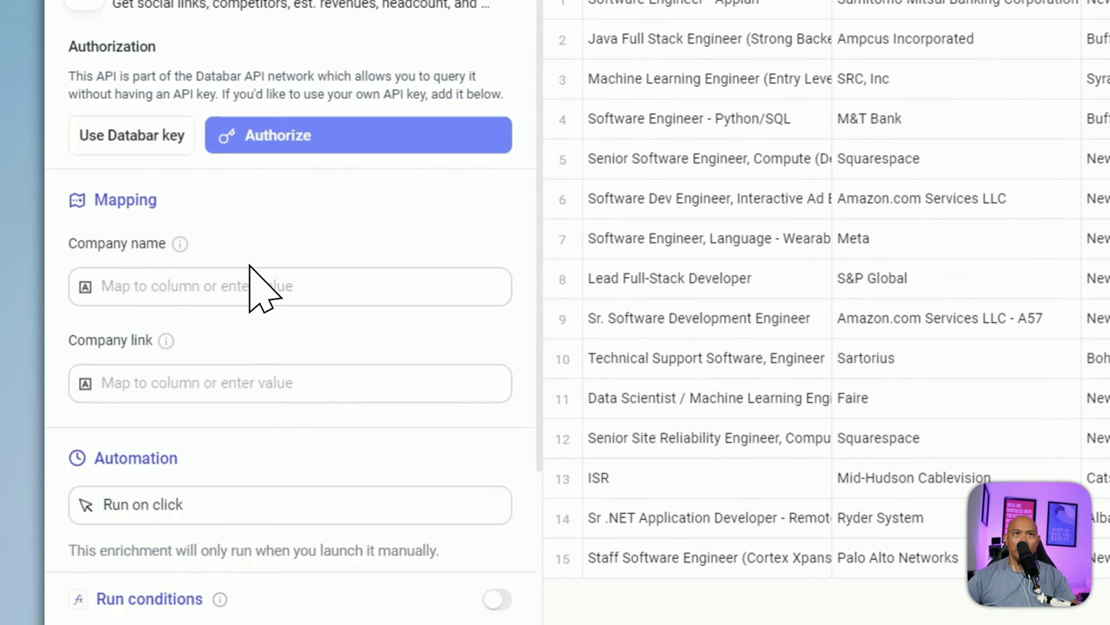
# Feed the Company name column into the enrichment and tick Description, Logo, Company address, # Employees and Twitter link.
pyautogui.click(185, 294)
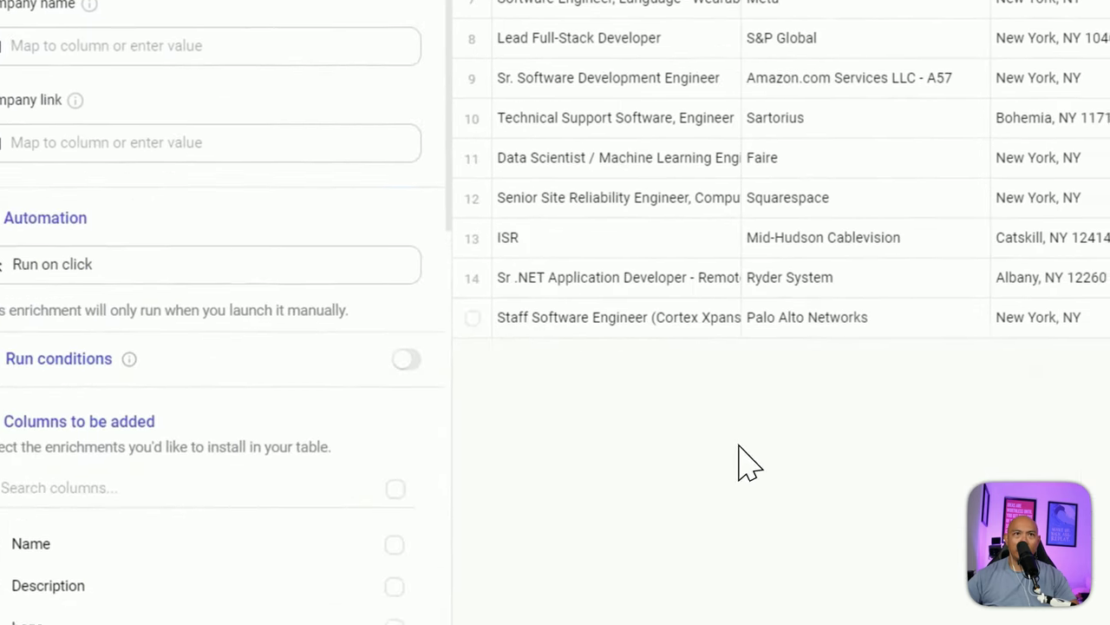
pyautogui.click(194, 476)
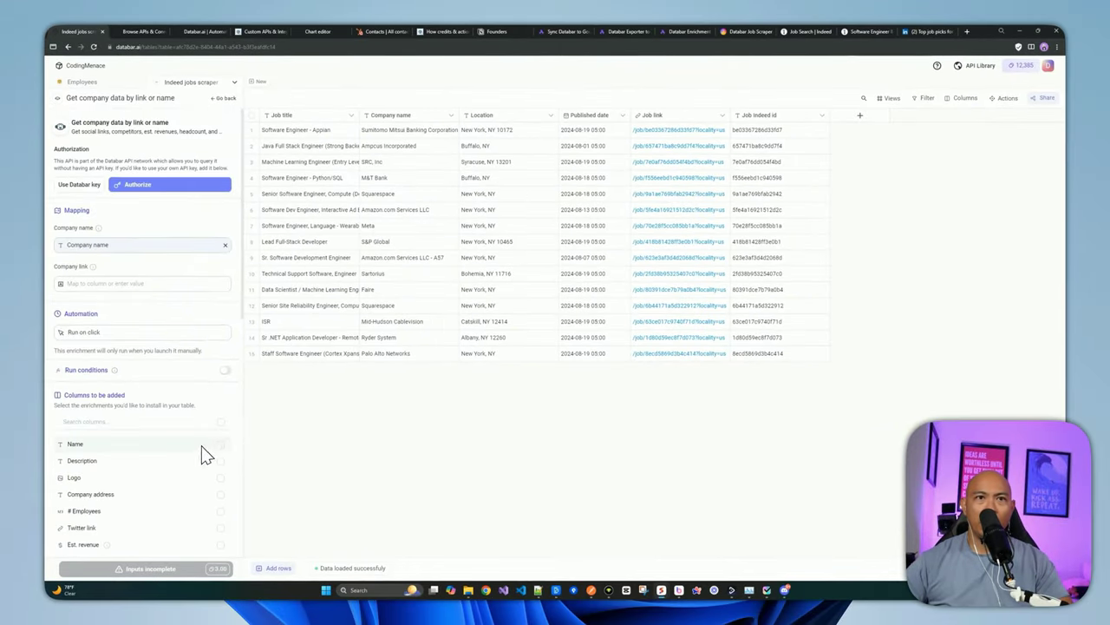
pyautogui.scroll(-3, 201, 453)
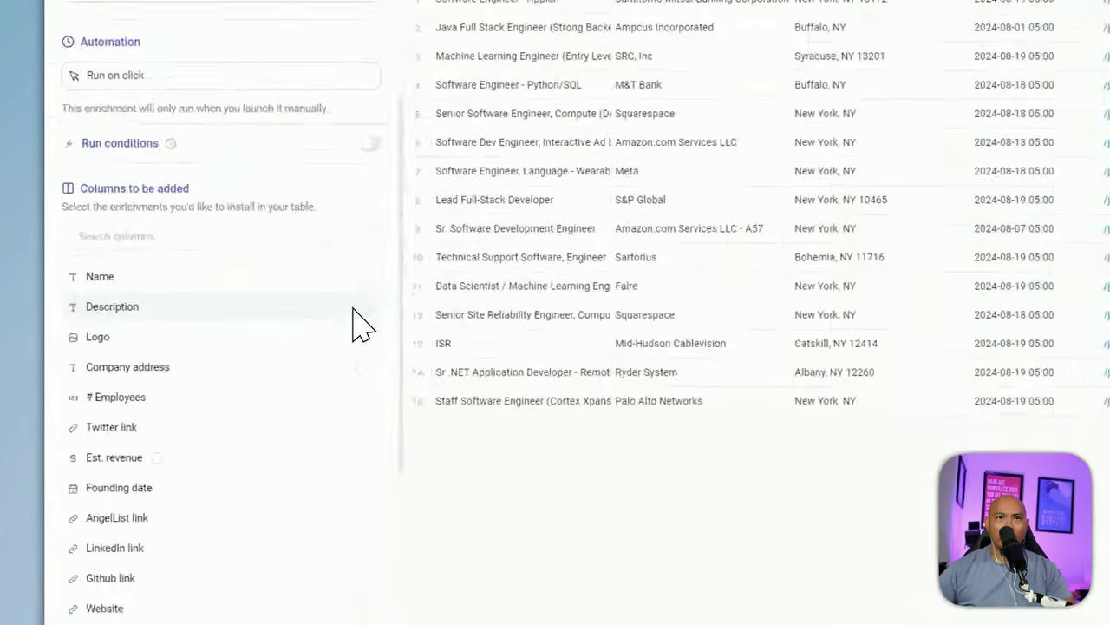
pyautogui.click(220, 301)
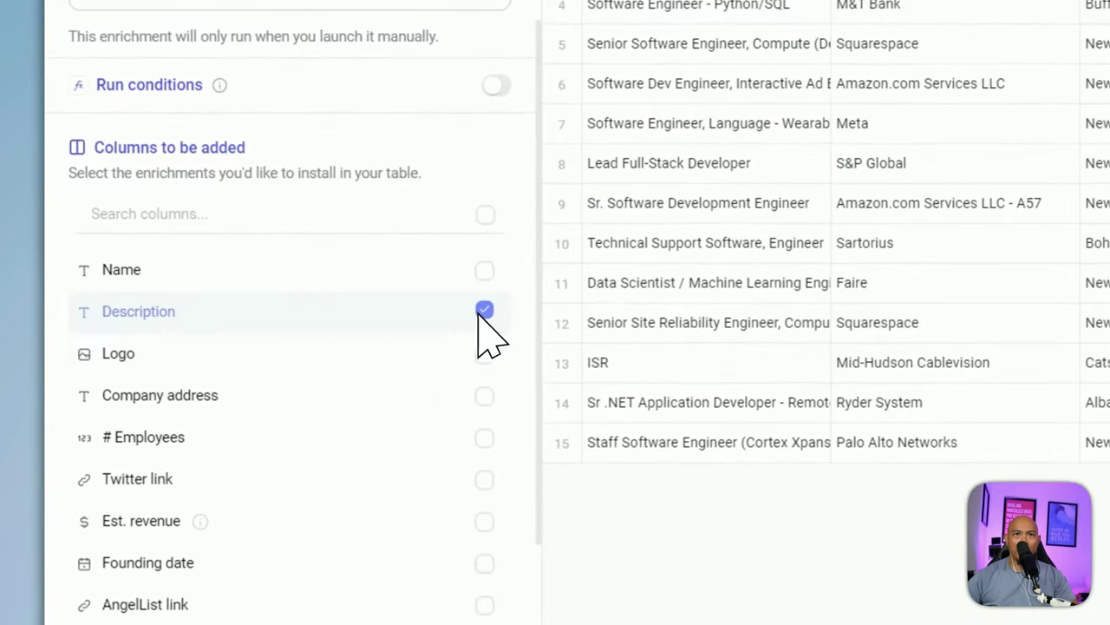
pyautogui.click(220, 317)
pyautogui.click(485, 368)
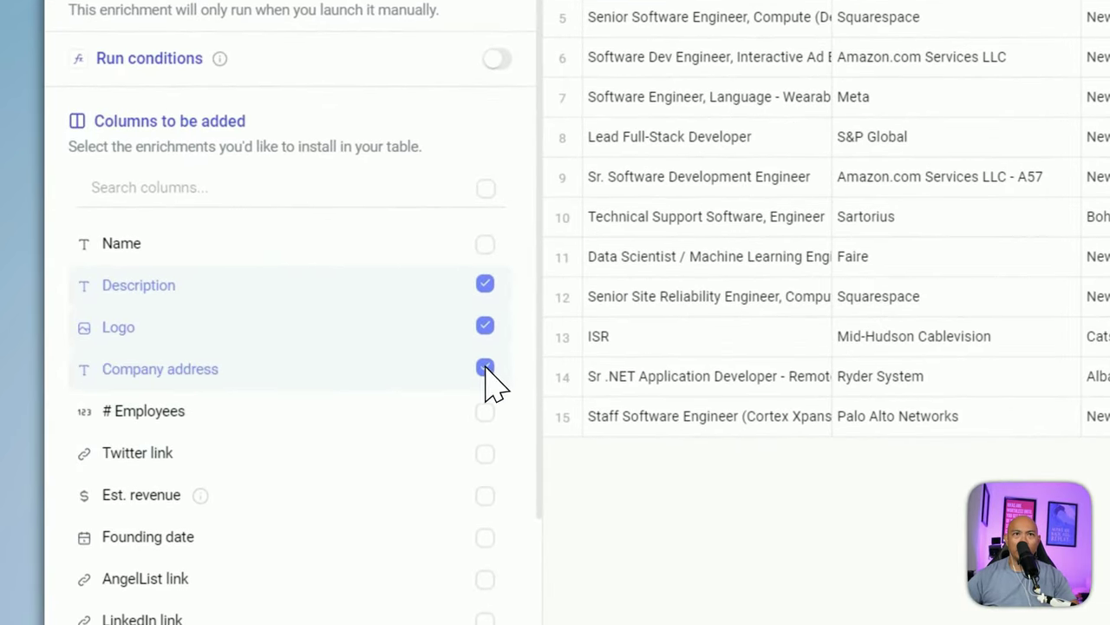
pyautogui.click(482, 418)
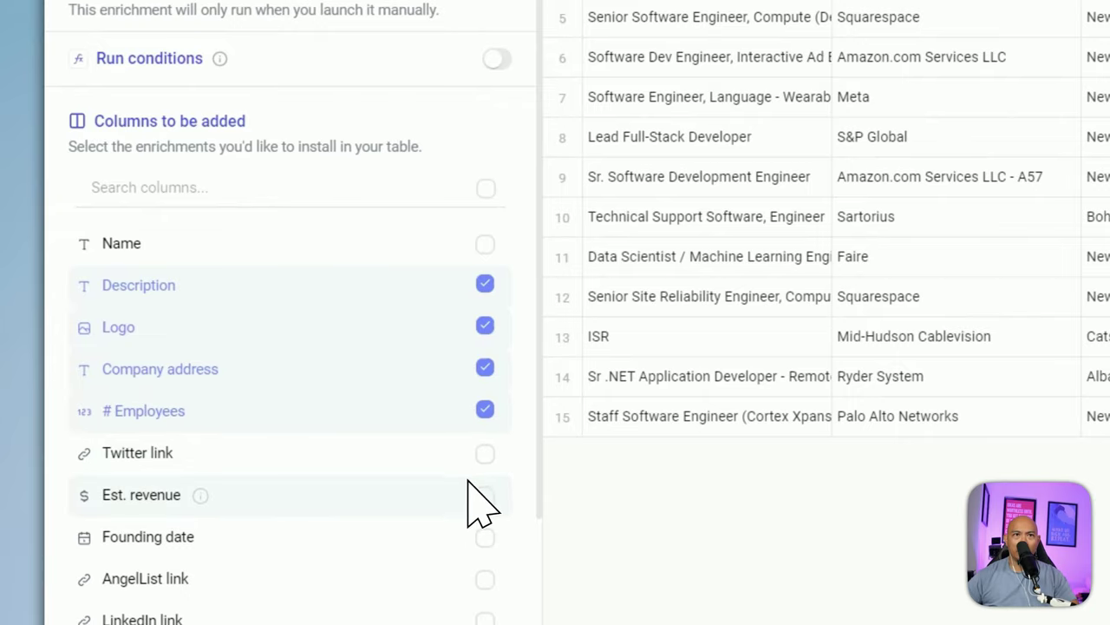
pyautogui.click(485, 453)
# Also tick the Website, Founders, Summary and CEO name outputs.
pyautogui.scroll(-2, 473, 517)
pyautogui.click(485, 505)
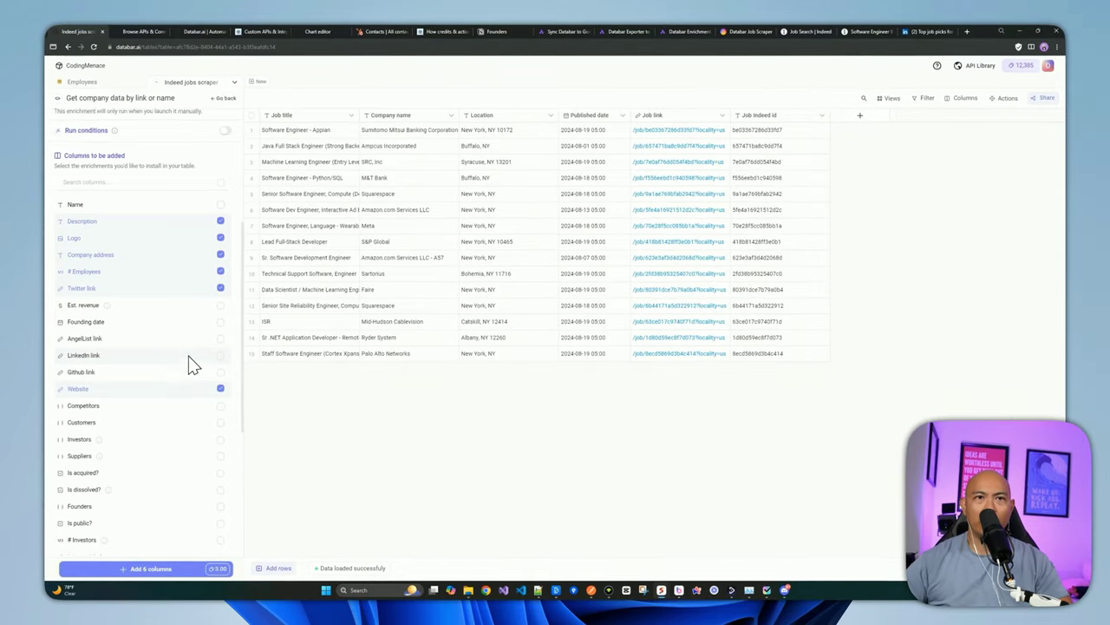
pyautogui.scroll(-1, 188, 356)
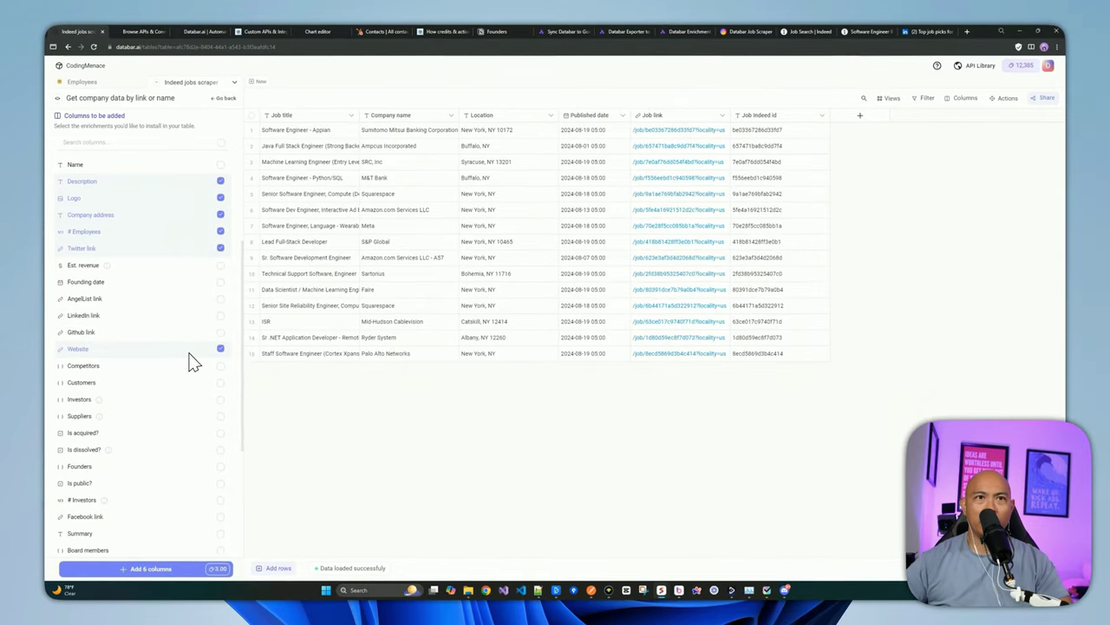
pyautogui.click(220, 466)
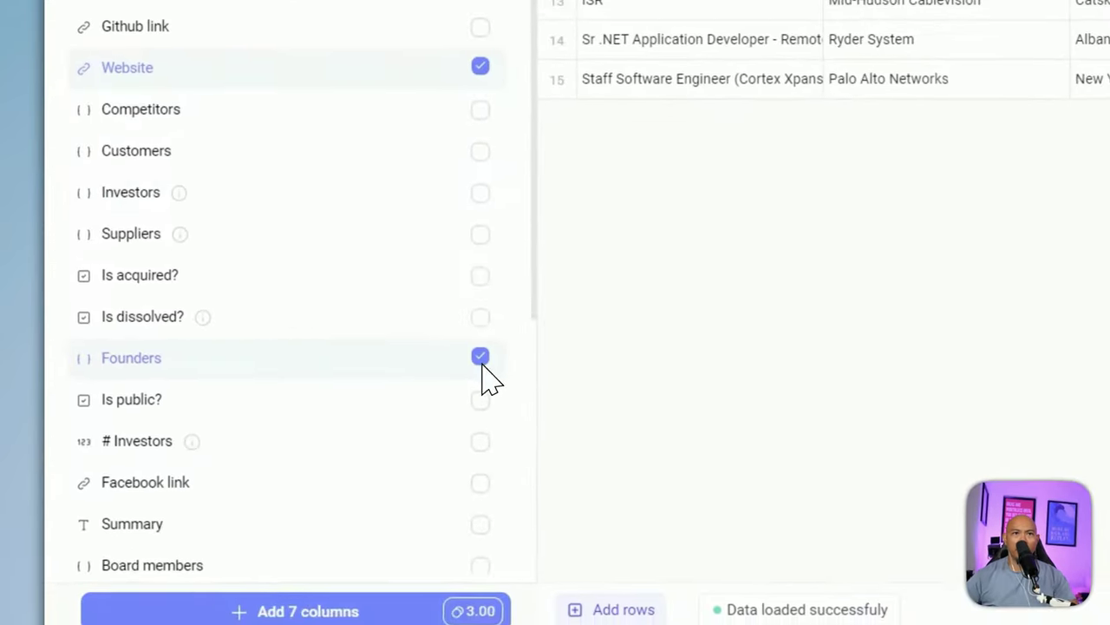
pyautogui.scroll(-2, 205, 433)
pyautogui.scroll(-1, 204, 416)
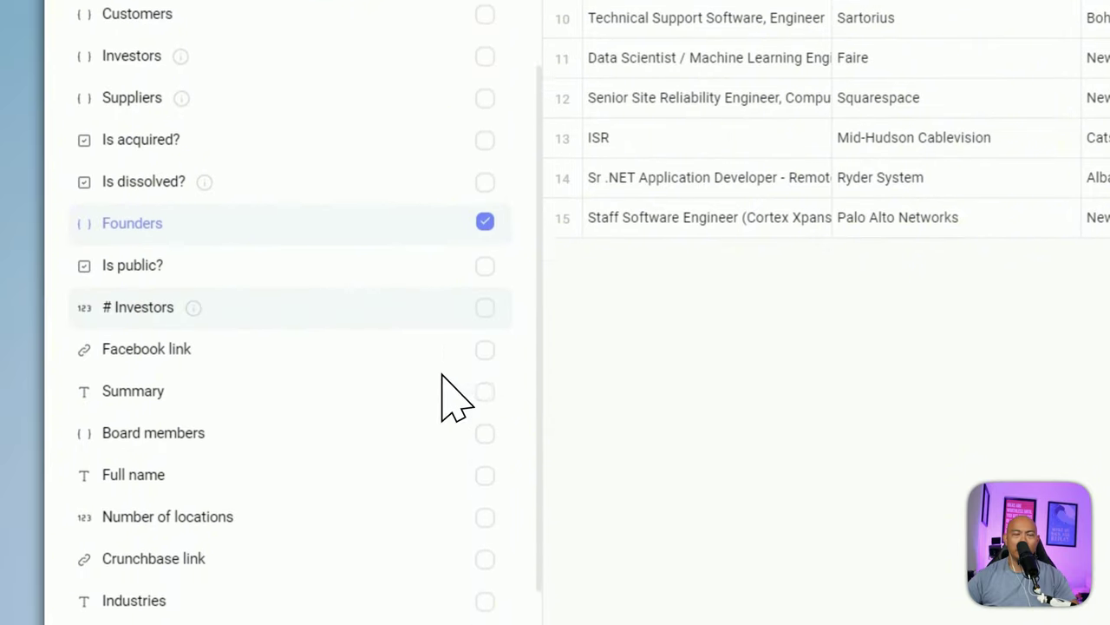
pyautogui.scroll(-1, 444, 399)
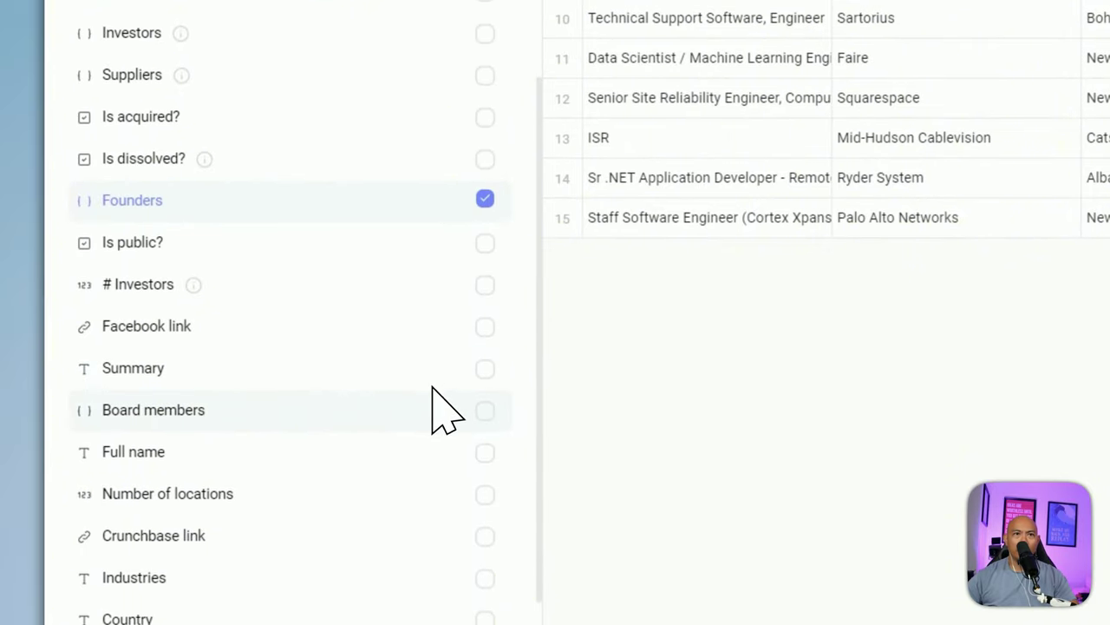
pyautogui.click(485, 368)
pyautogui.scroll(-3, 512, 399)
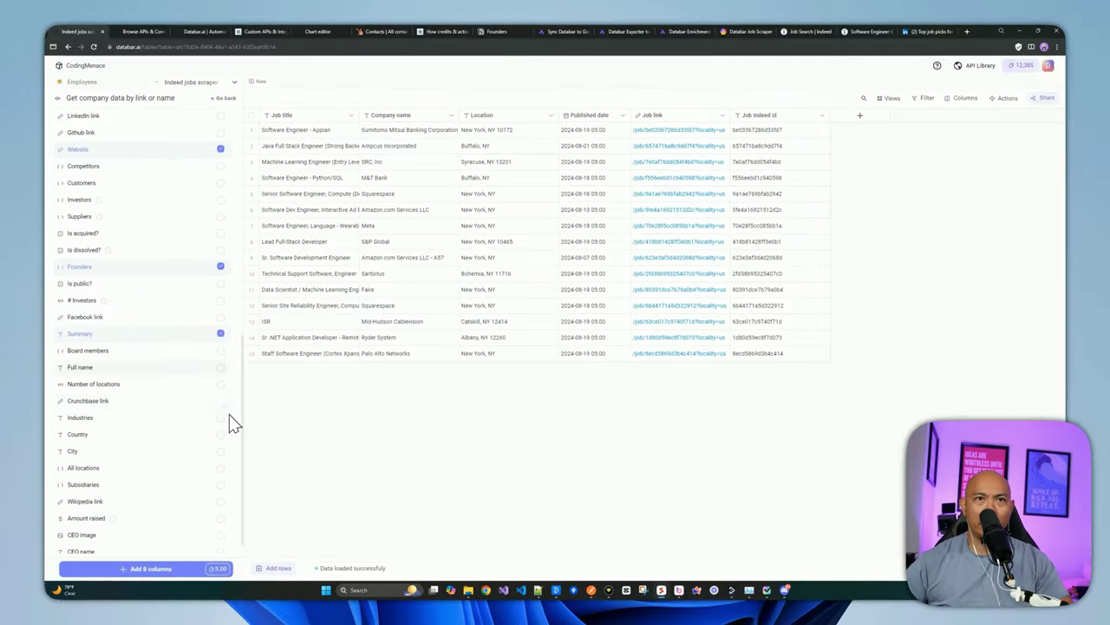
pyautogui.scroll(-1, 220, 427)
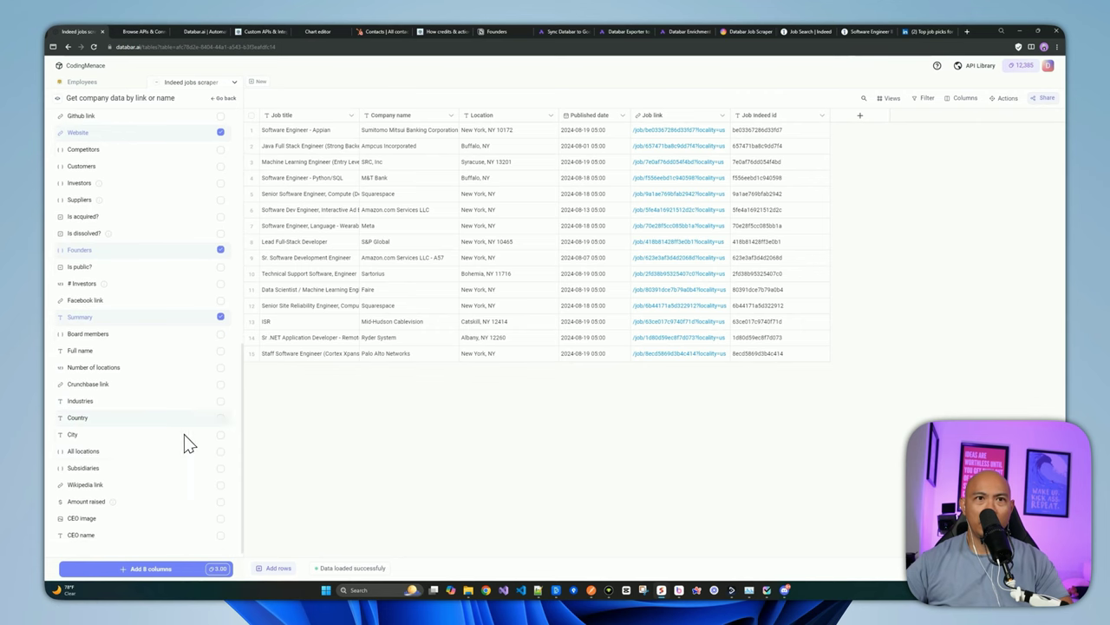
pyautogui.click(190, 534)
# Add the nine company-data columns, test the enrichment on row 1, then run it for all rows.
pyautogui.click(147, 565)
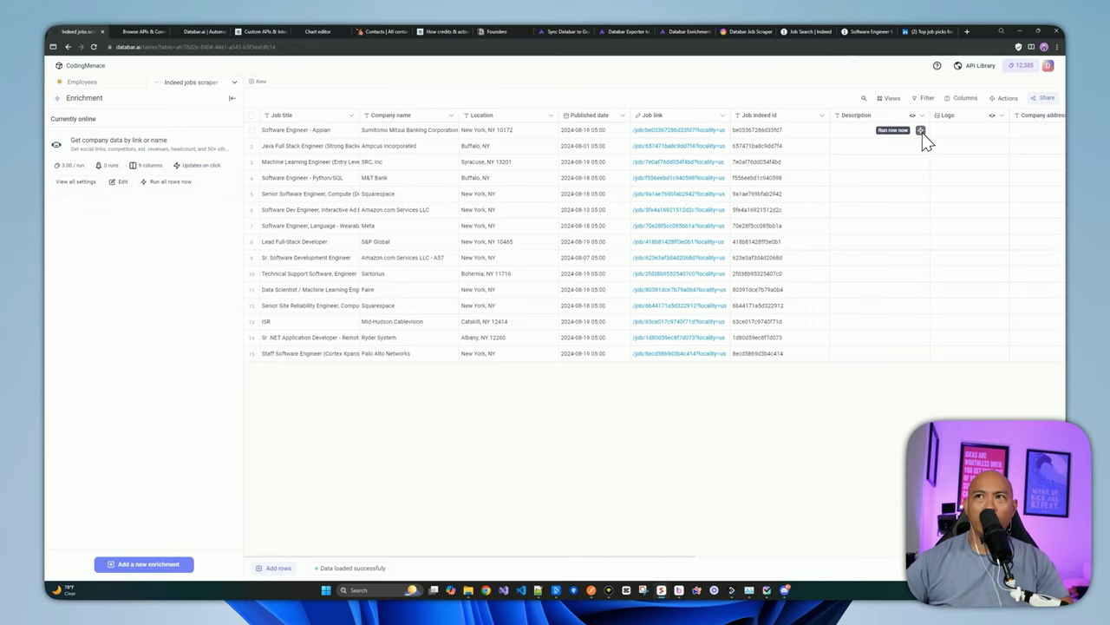
pyautogui.click(923, 131)
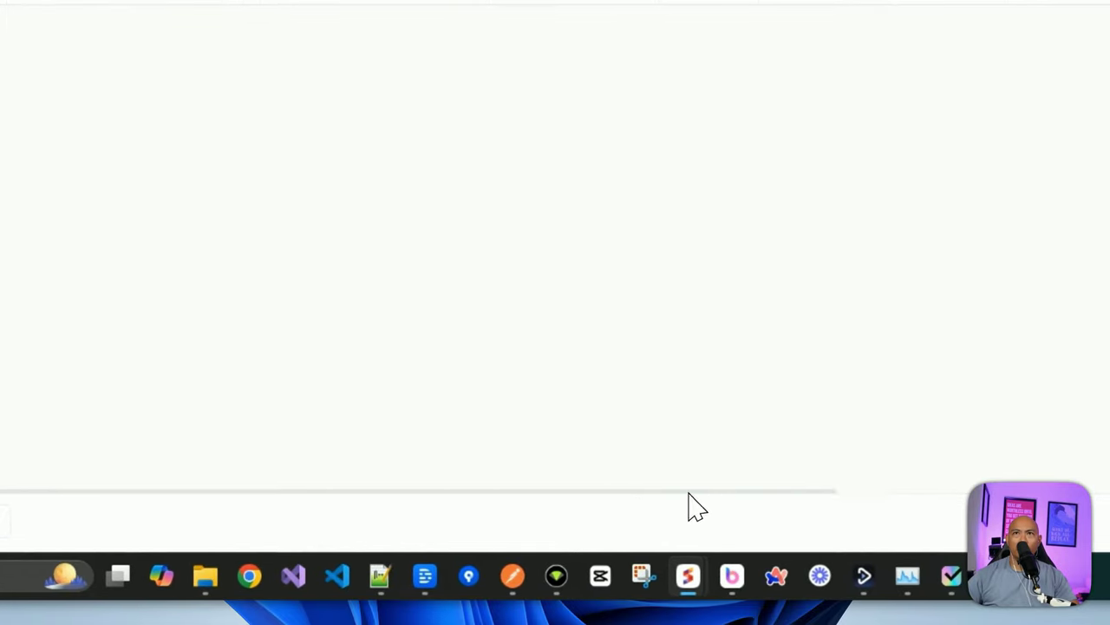
pyautogui.click(518, 161)
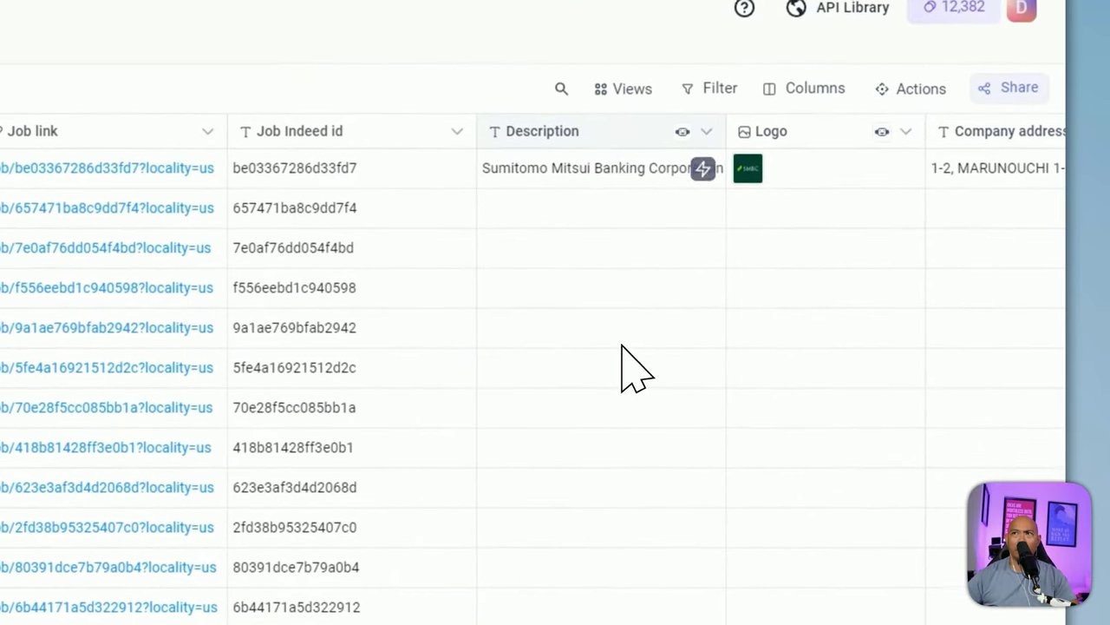
pyautogui.click(911, 116)
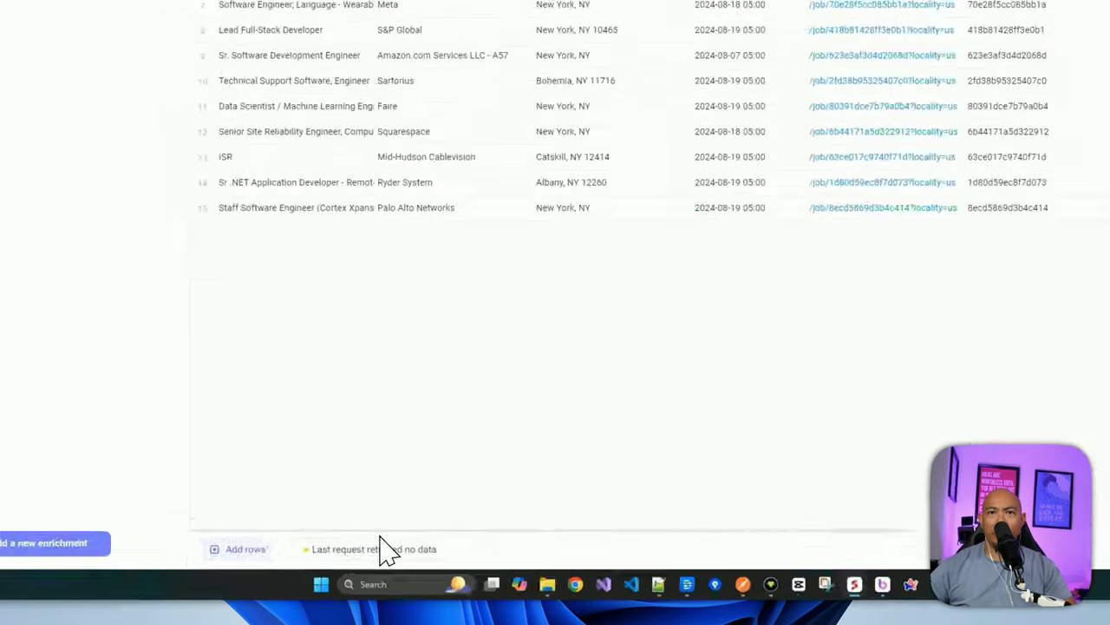
pyautogui.click(370, 569)
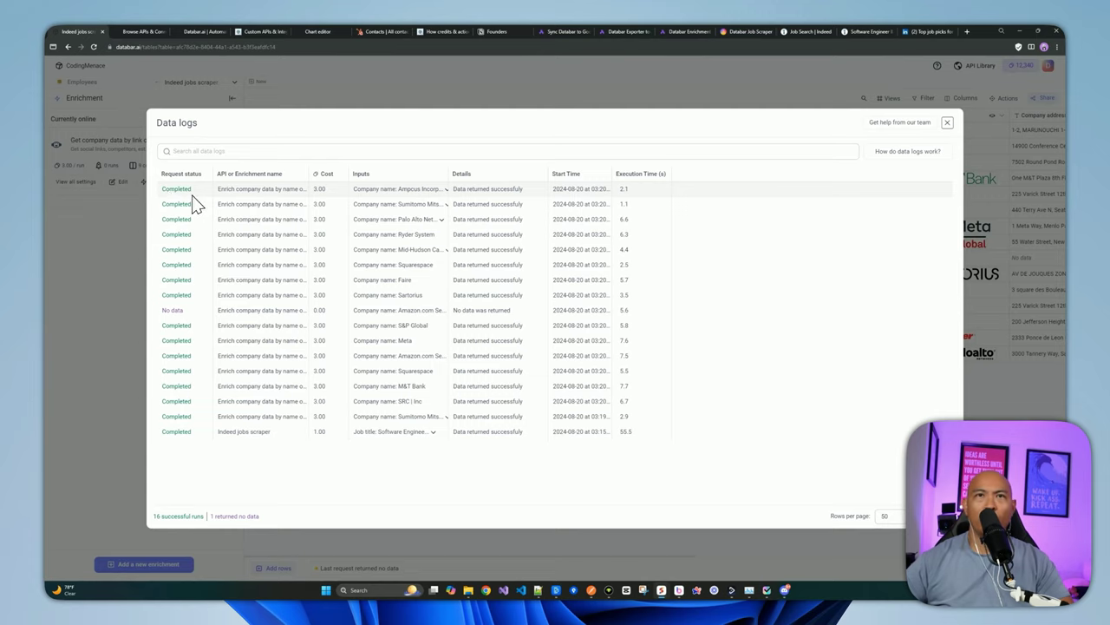
pyautogui.moveTo(169, 188); pyautogui.dragTo(178, 188)
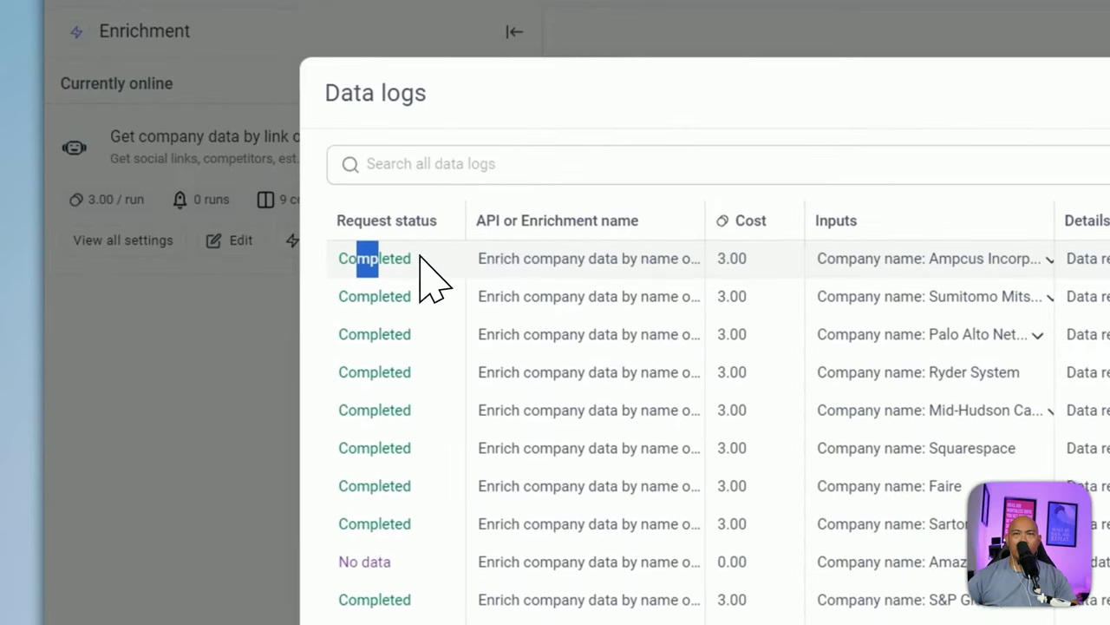
pyautogui.click(362, 260)
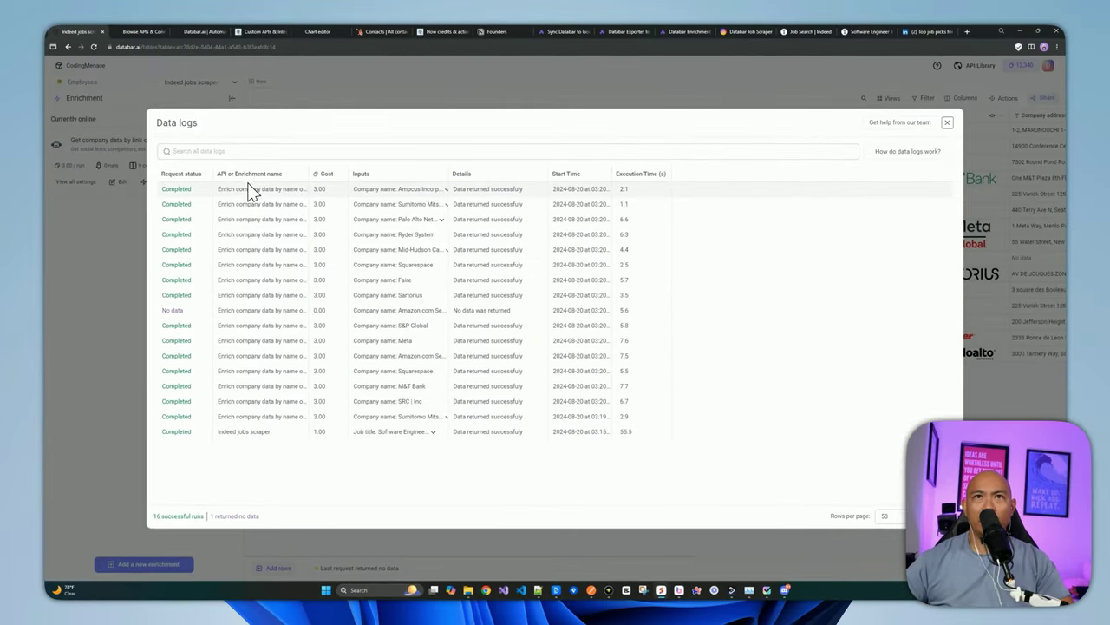
pyautogui.moveTo(312, 187); pyautogui.dragTo(327, 189)
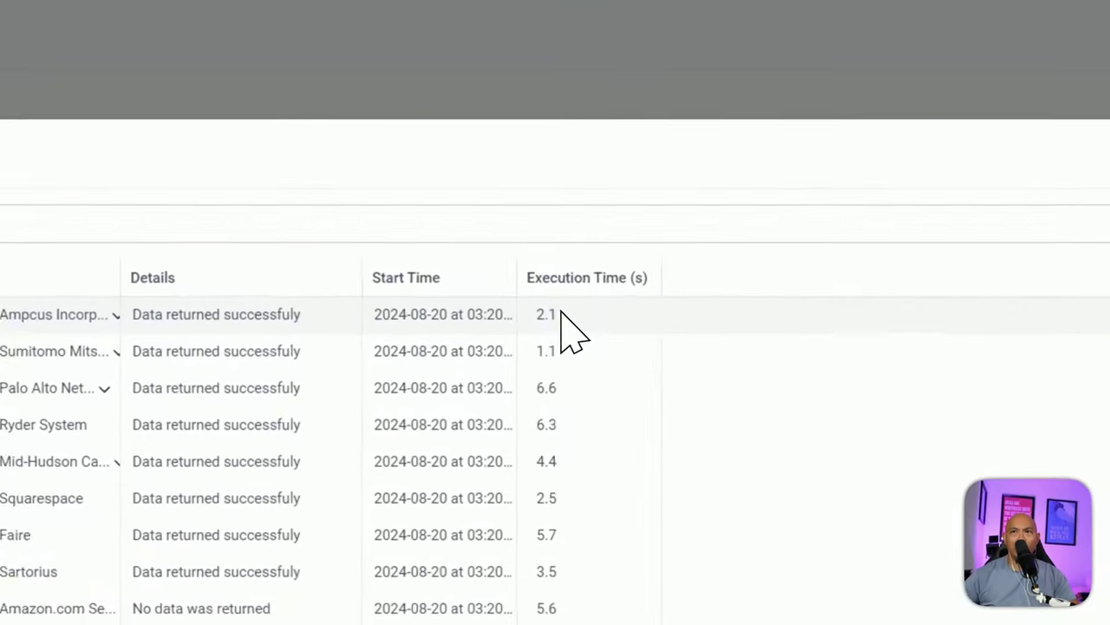
pyautogui.moveTo(631, 186); pyautogui.dragTo(626, 189)
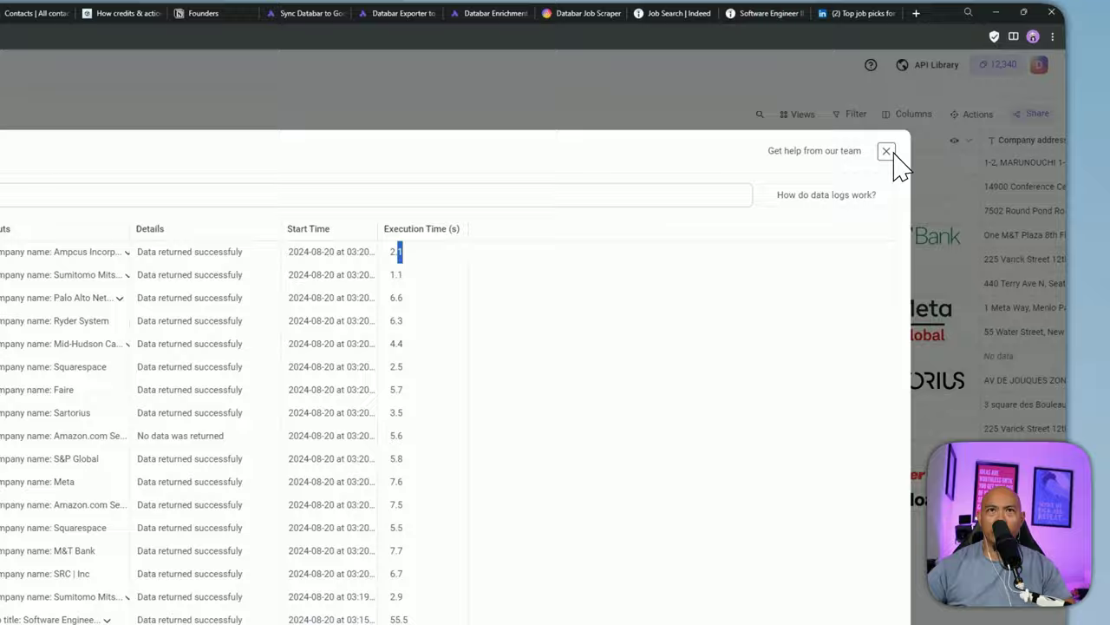
pyautogui.click(948, 123)
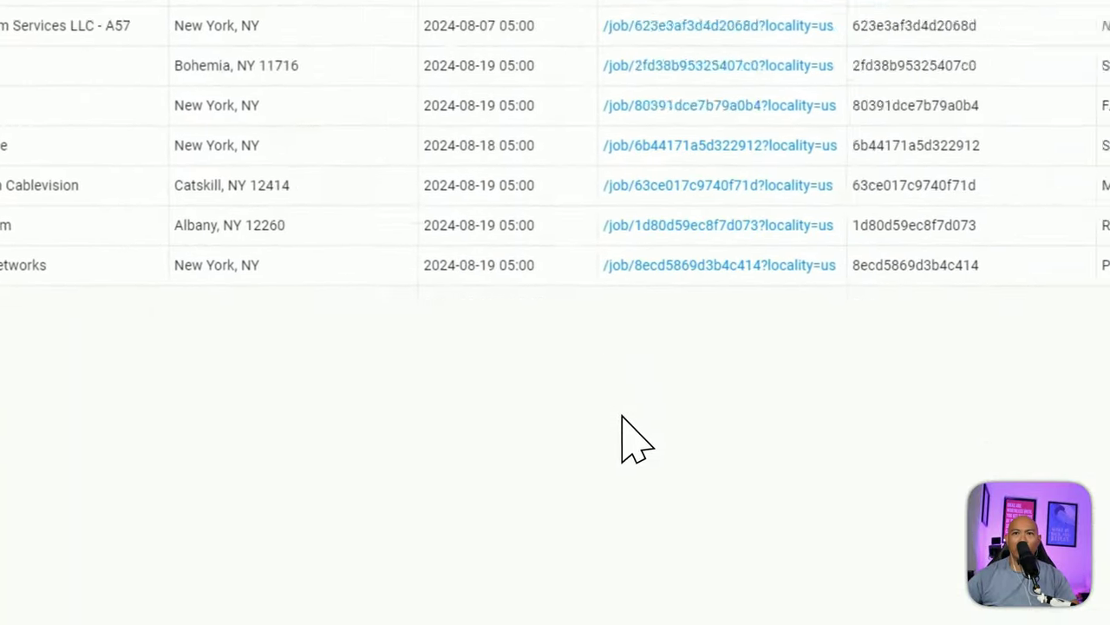
pyautogui.moveTo(587, 618); pyautogui.dragTo(744, 618)
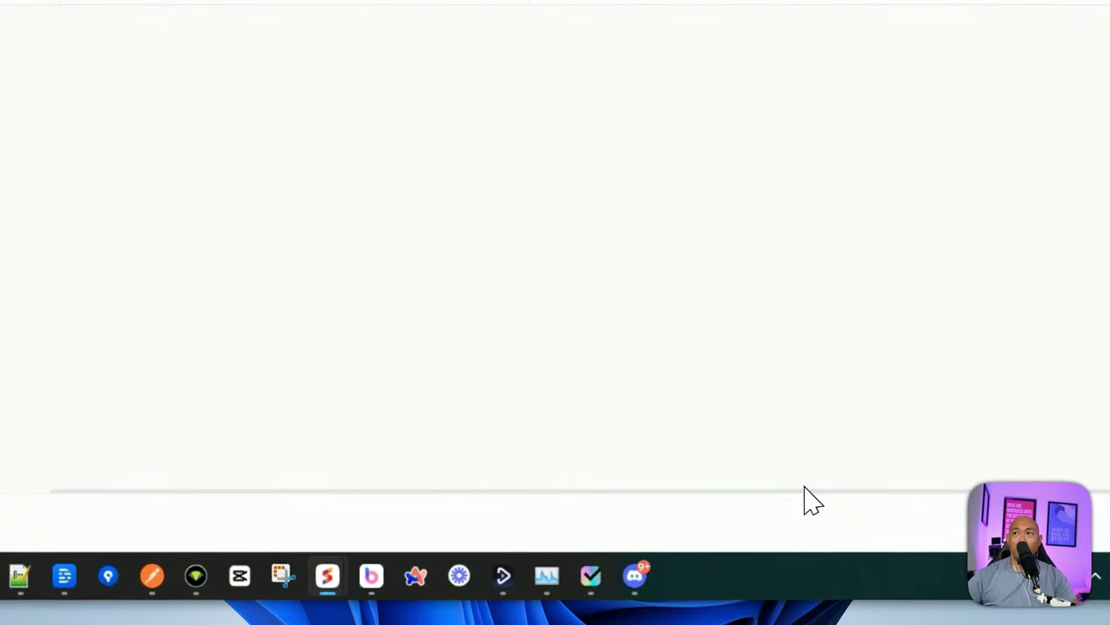
pyautogui.moveTo(845, 562); pyautogui.dragTo(909, 563)
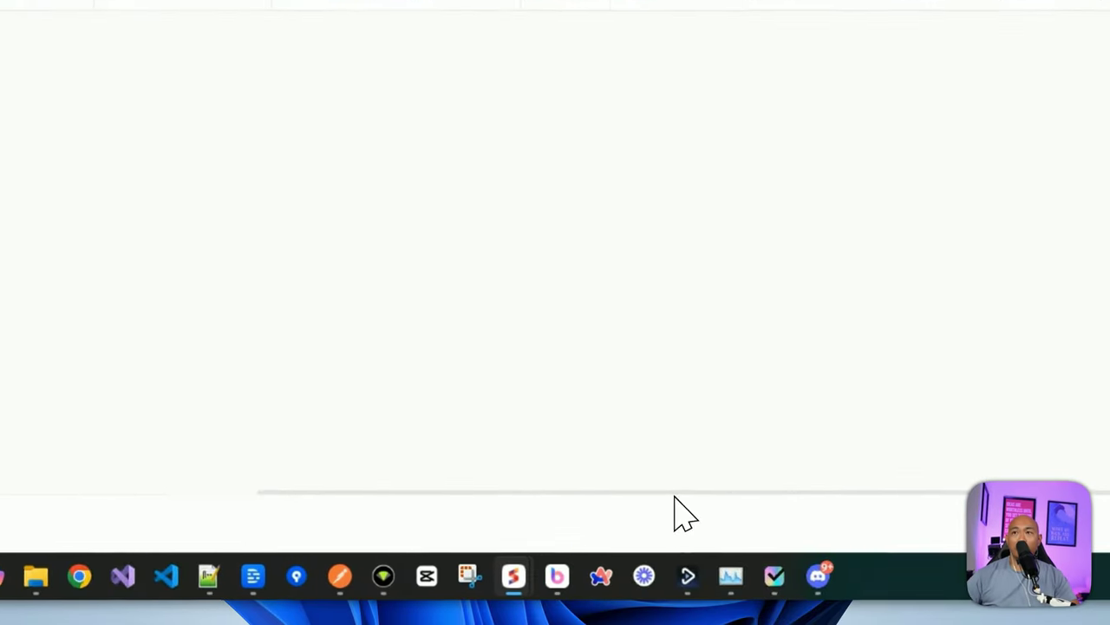
pyautogui.moveTo(723, 565); pyautogui.dragTo(634, 566)
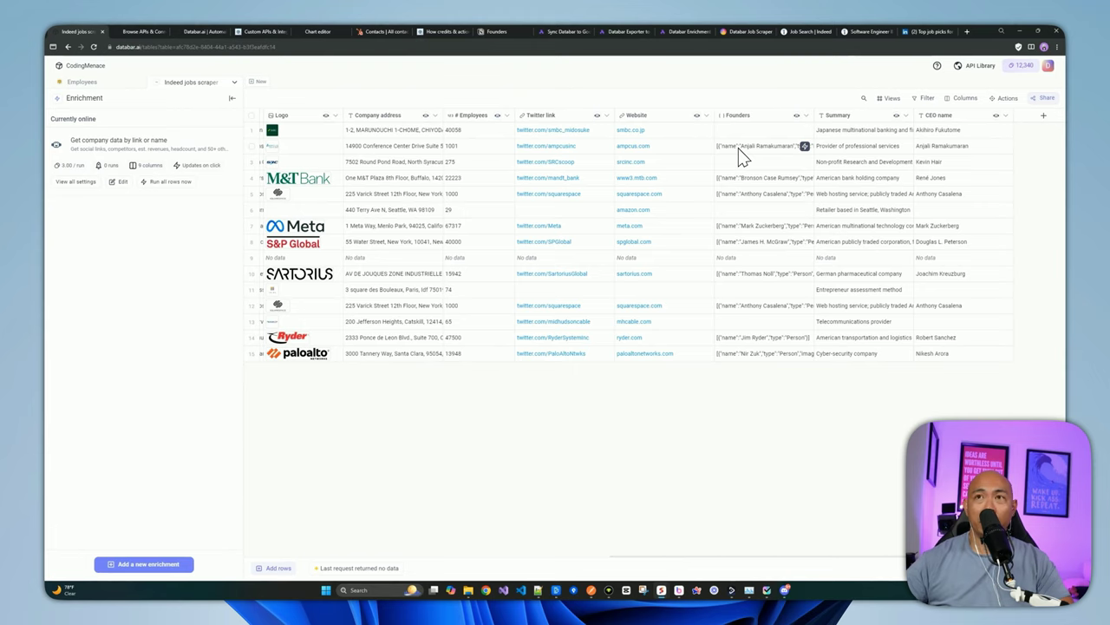
# Open row 2's Founders cell in the detailed view and expand its founder record's seven fields.
pyautogui.click(739, 149)
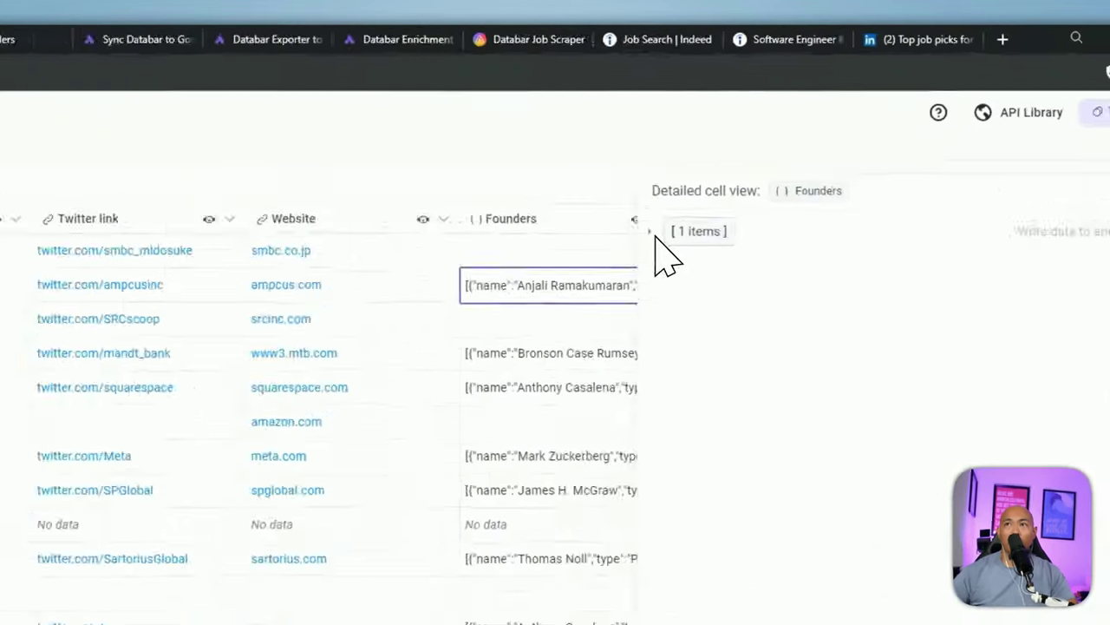
pyautogui.click(807, 123)
pyautogui.click(824, 138)
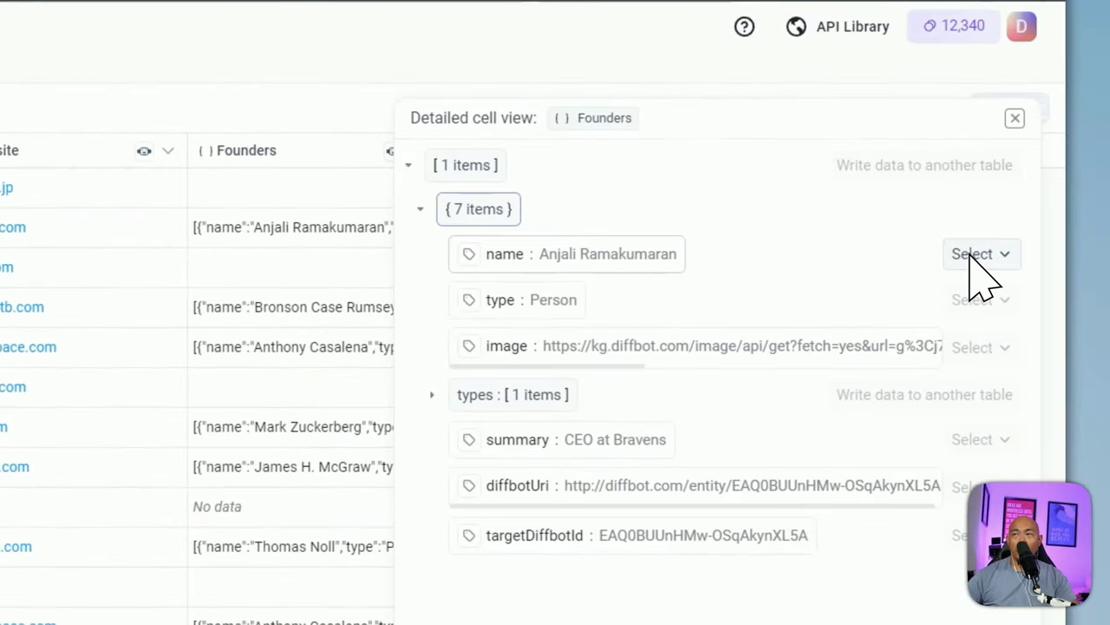
pyautogui.click(1029, 156)
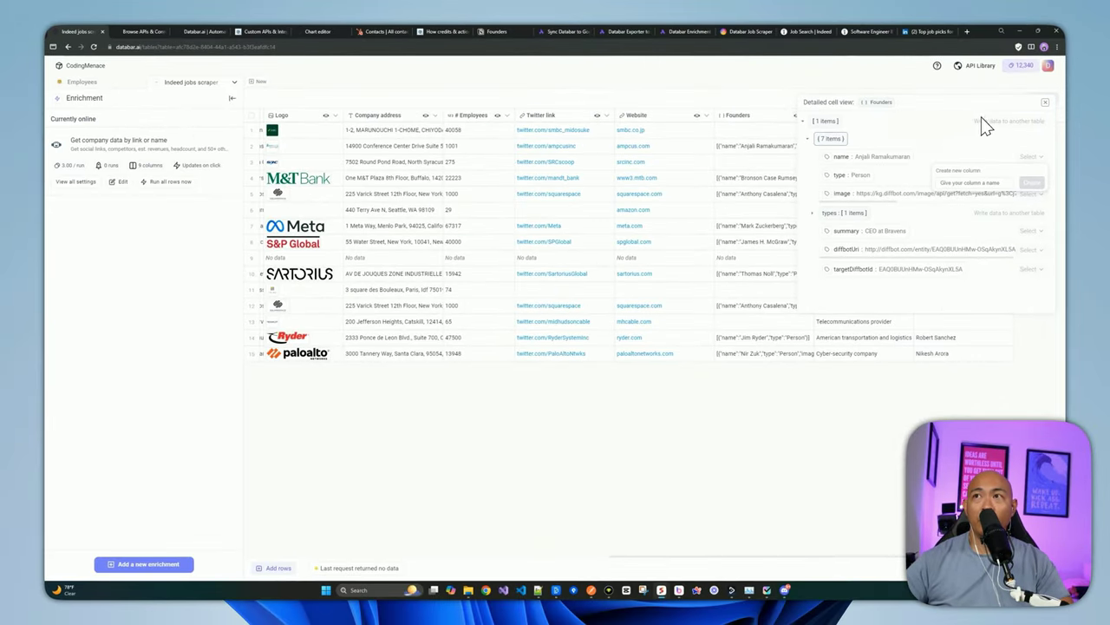
pyautogui.click(825, 123)
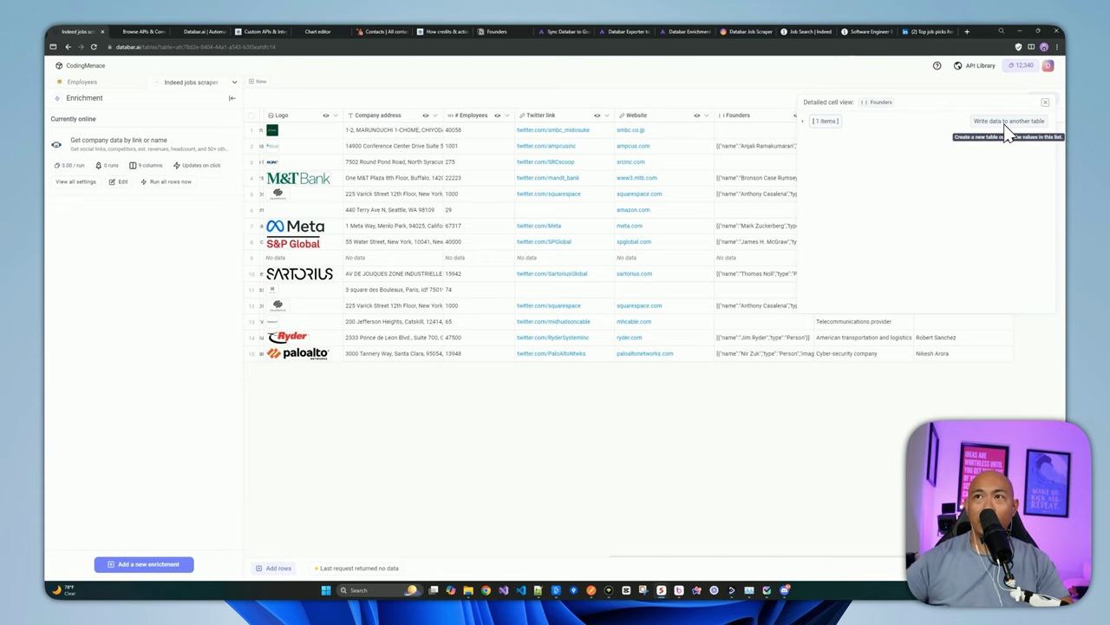
pyautogui.click(805, 122)
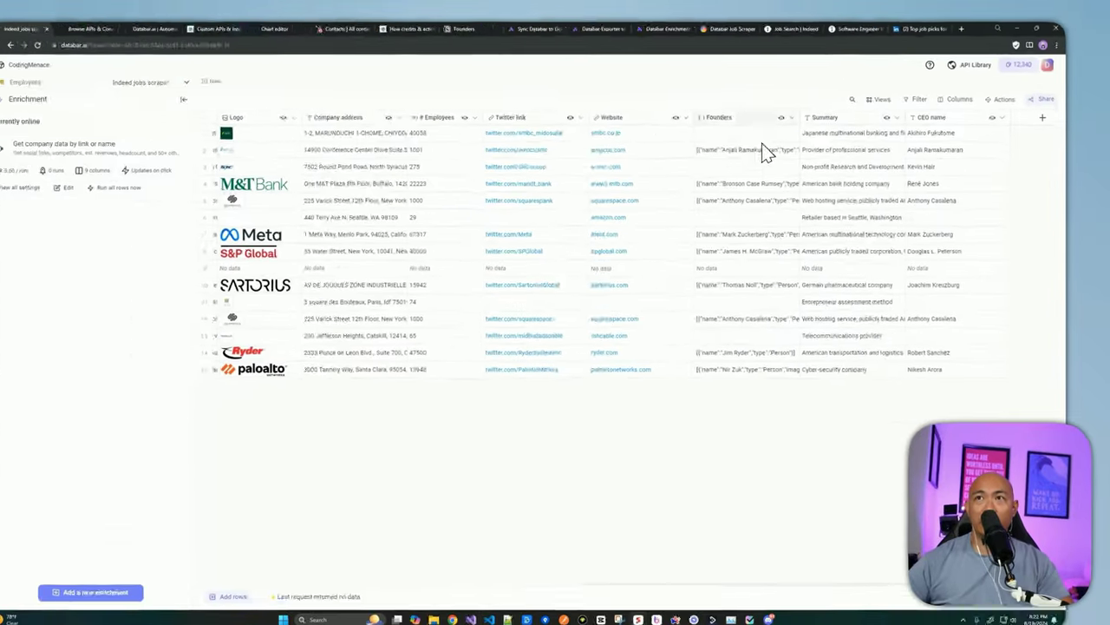
pyautogui.click(763, 149)
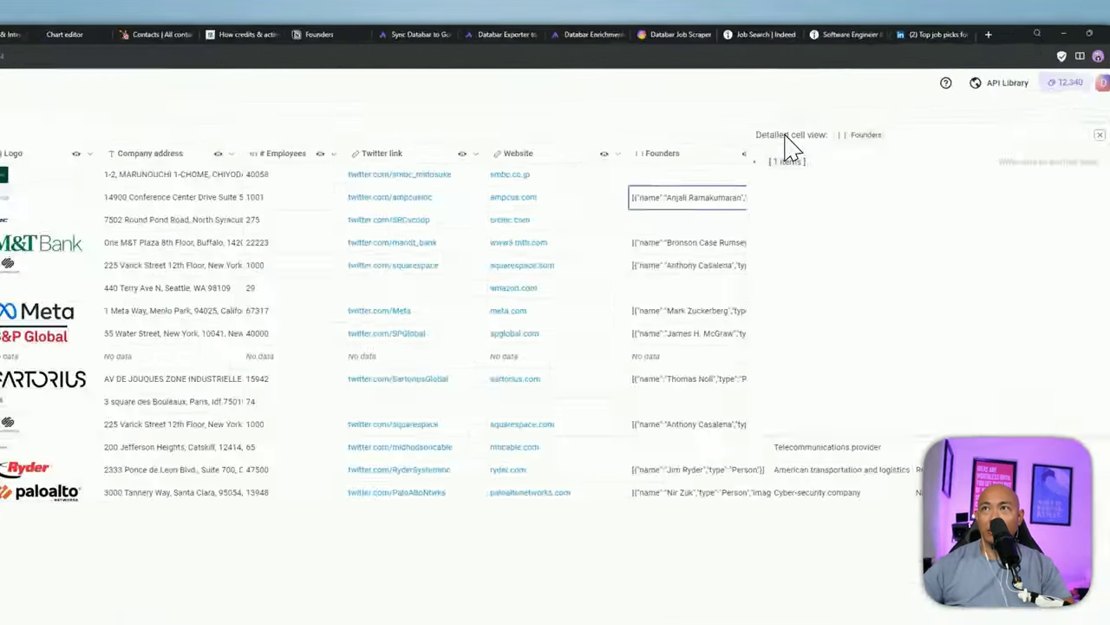
pyautogui.moveTo(816, 105); pyautogui.dragTo(836, 106)
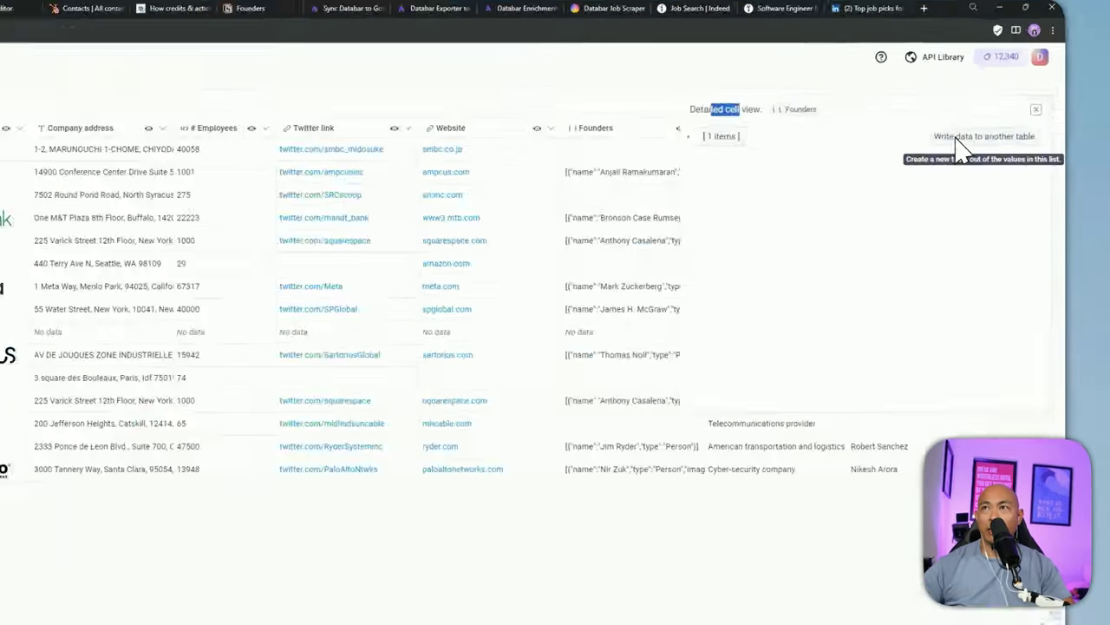
# Write the founder list to a new table named 'Founders', keeping Name mapped to Name.
pyautogui.click(958, 139)
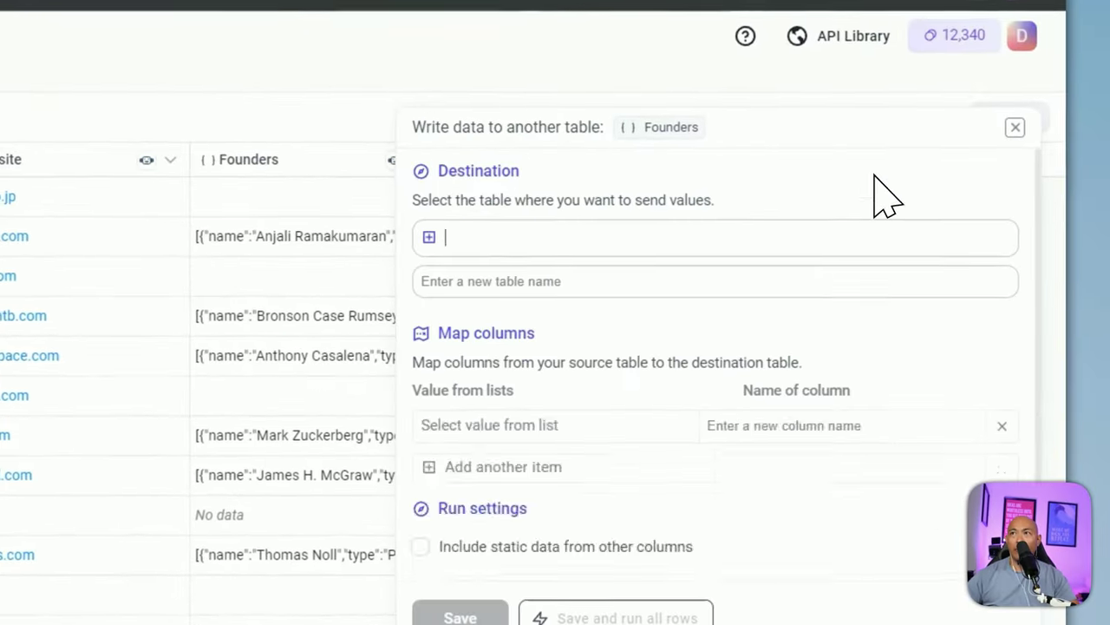
pyautogui.click(479, 265)
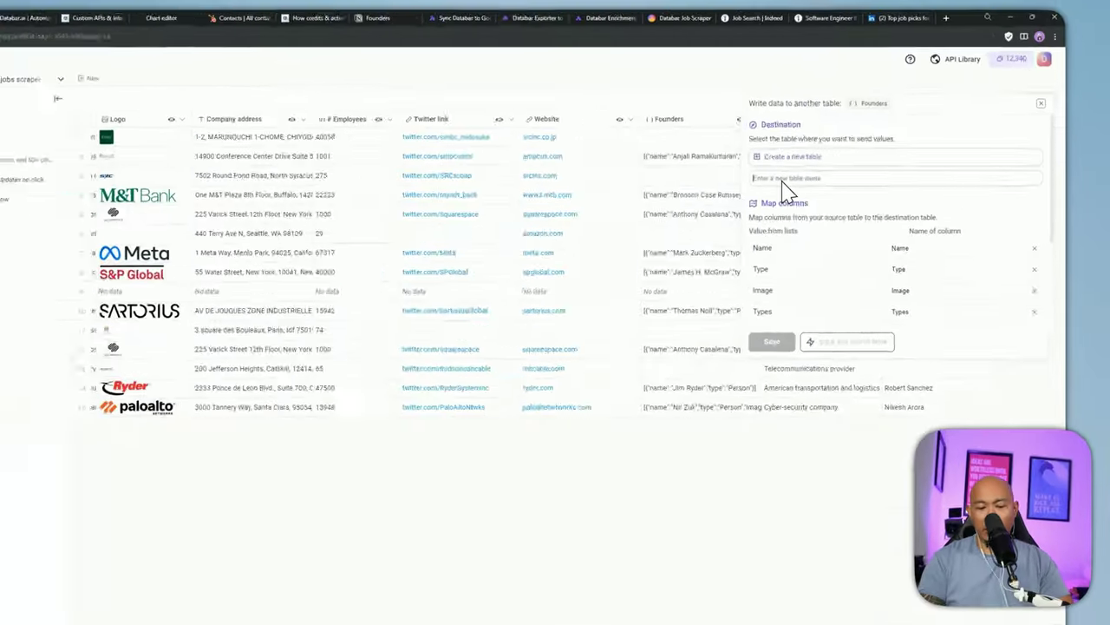
pyautogui.write('Founders')
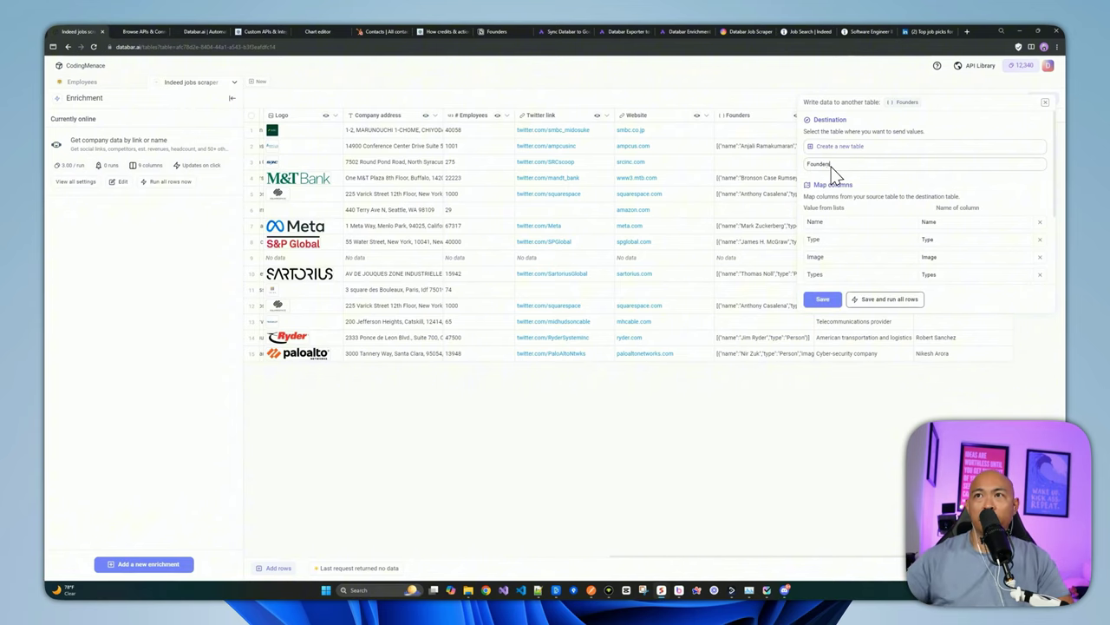
pyautogui.scroll(-1, 841, 245)
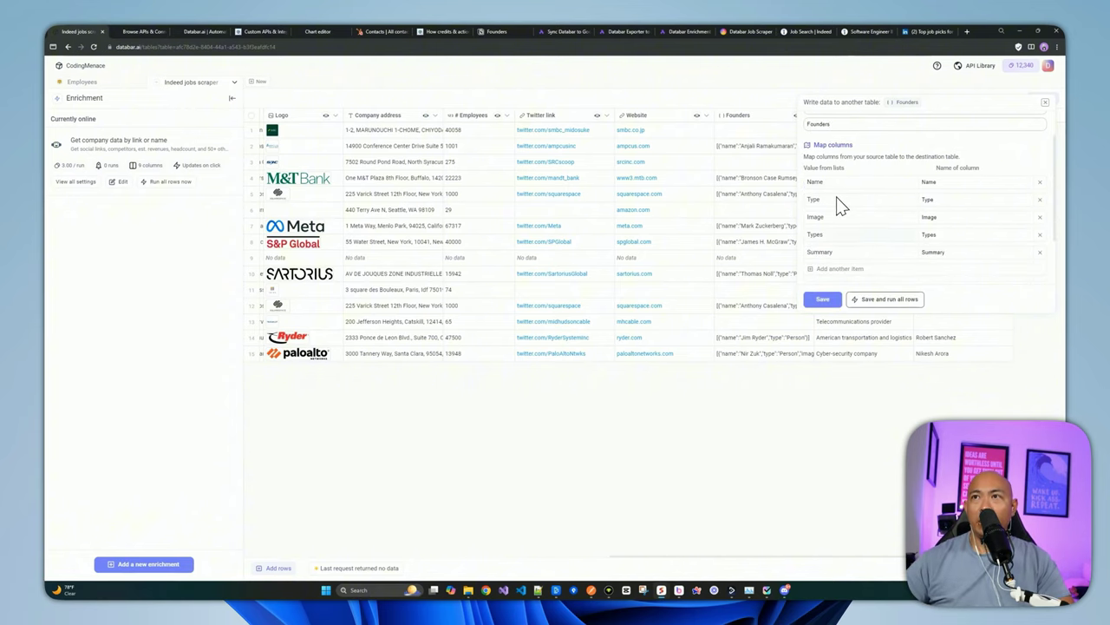
pyautogui.click(642, 274)
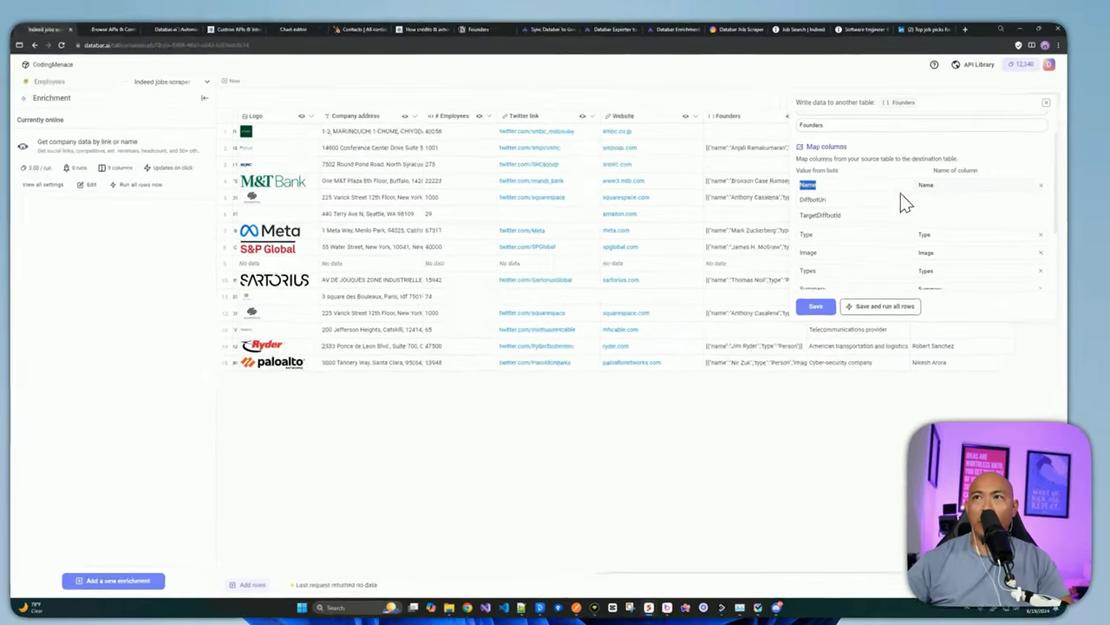
pyautogui.click(942, 187)
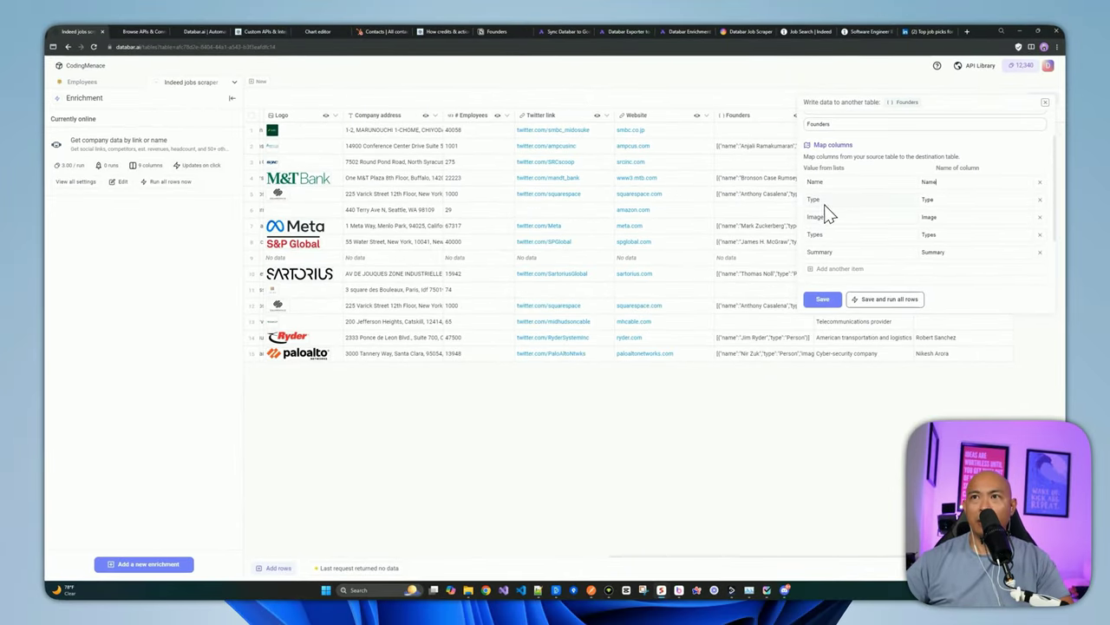
# Try an extra column mapping, then remove it to keep the Name, Type, Image, Types and Summary mappings.
pyautogui.scroll(-1, 825, 223)
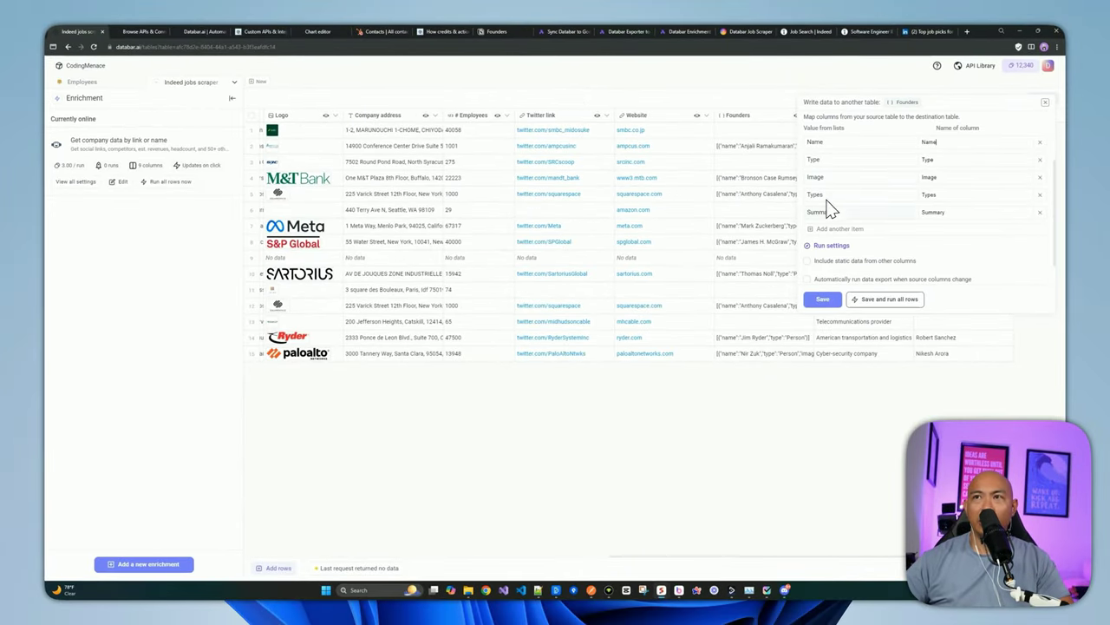
pyautogui.click(837, 228)
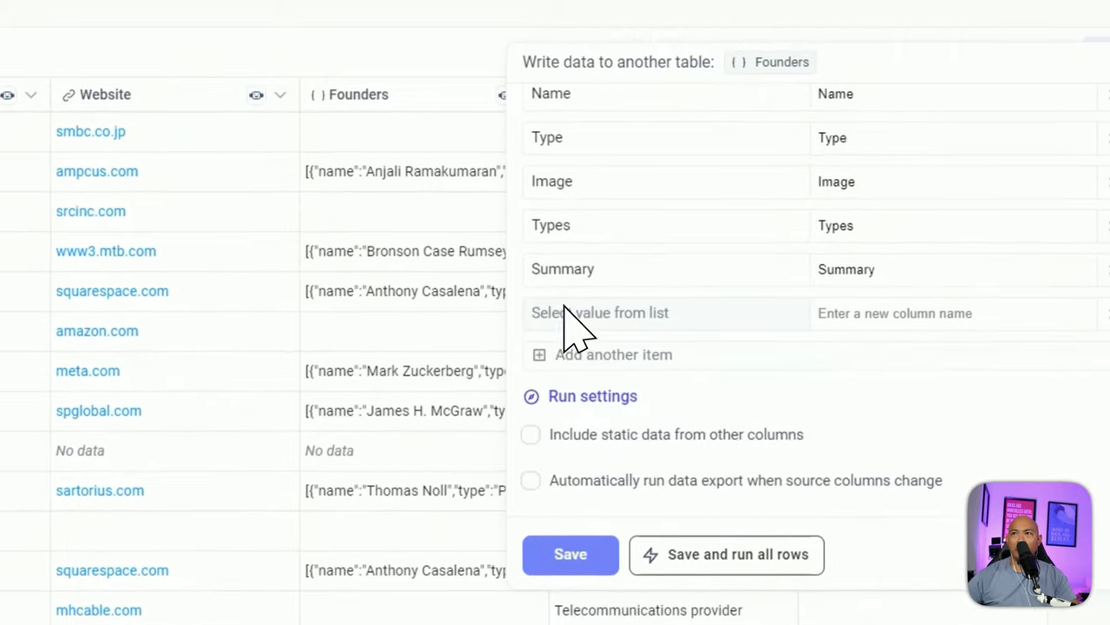
pyautogui.click(573, 326)
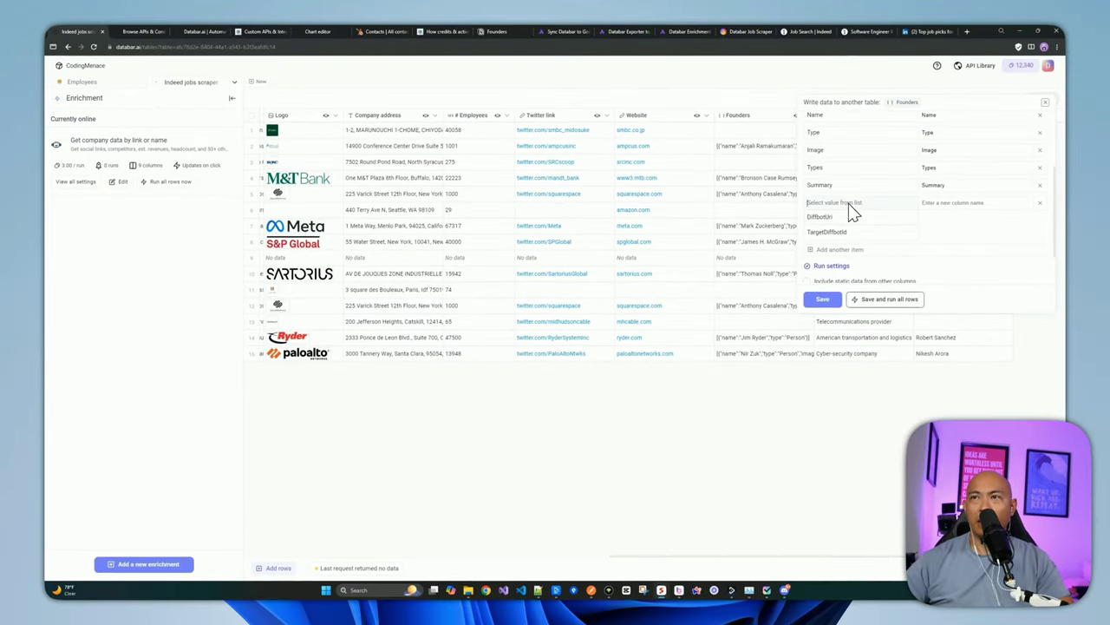
pyautogui.click(949, 229)
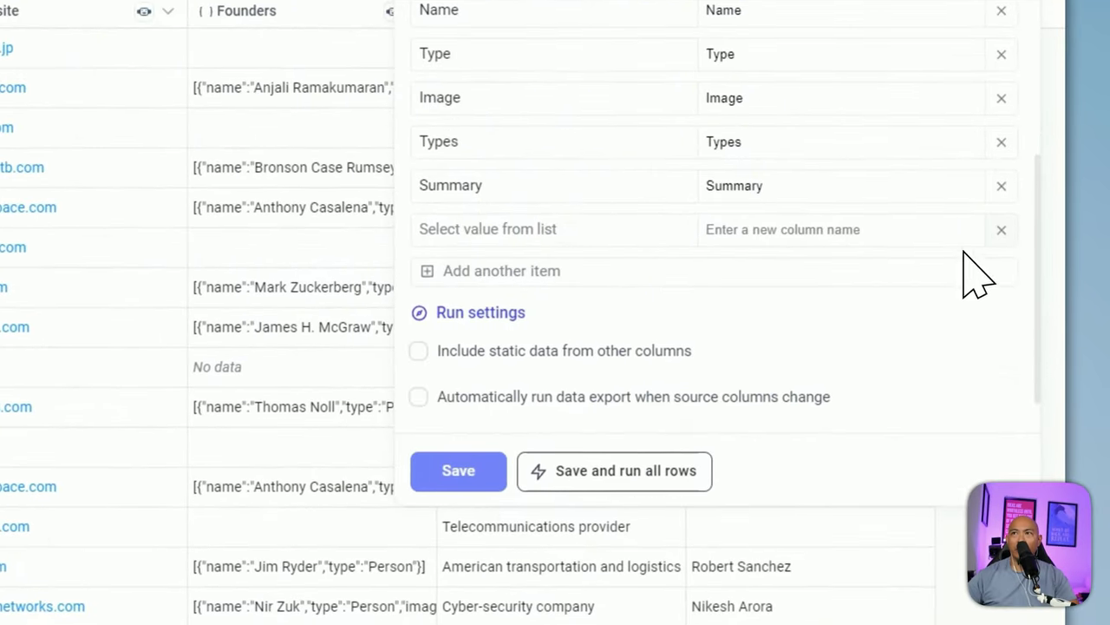
pyautogui.click(1040, 202)
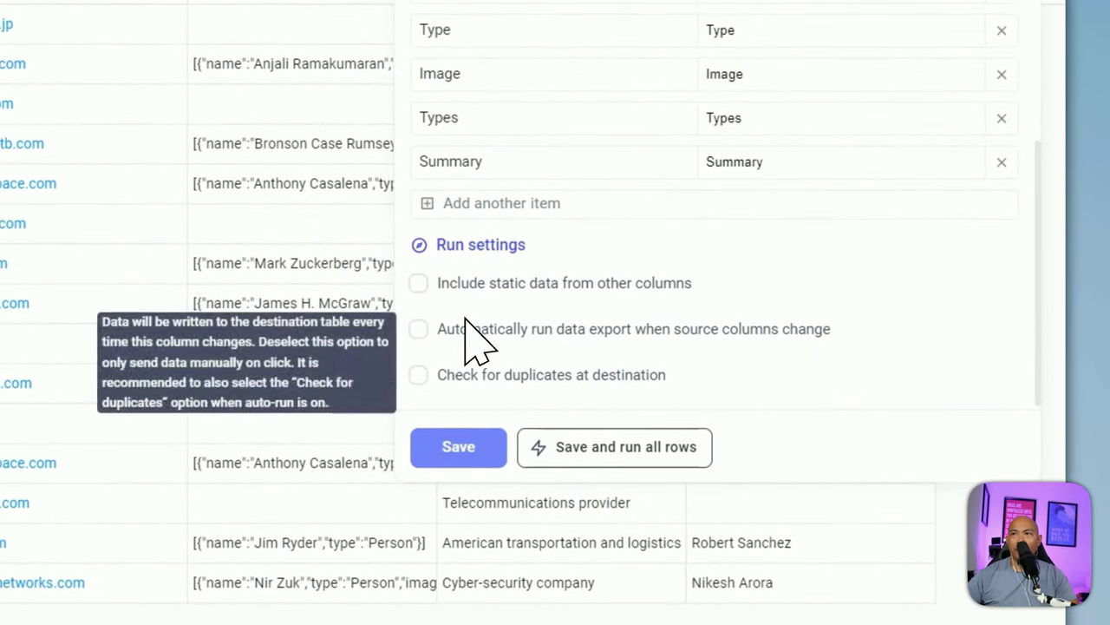
# Enable 'Automatically run data export' and save, exporting all rows.
pyautogui.tripleClick(471, 260)
pyautogui.moveTo(469, 329); pyautogui.dragTo(632, 334)
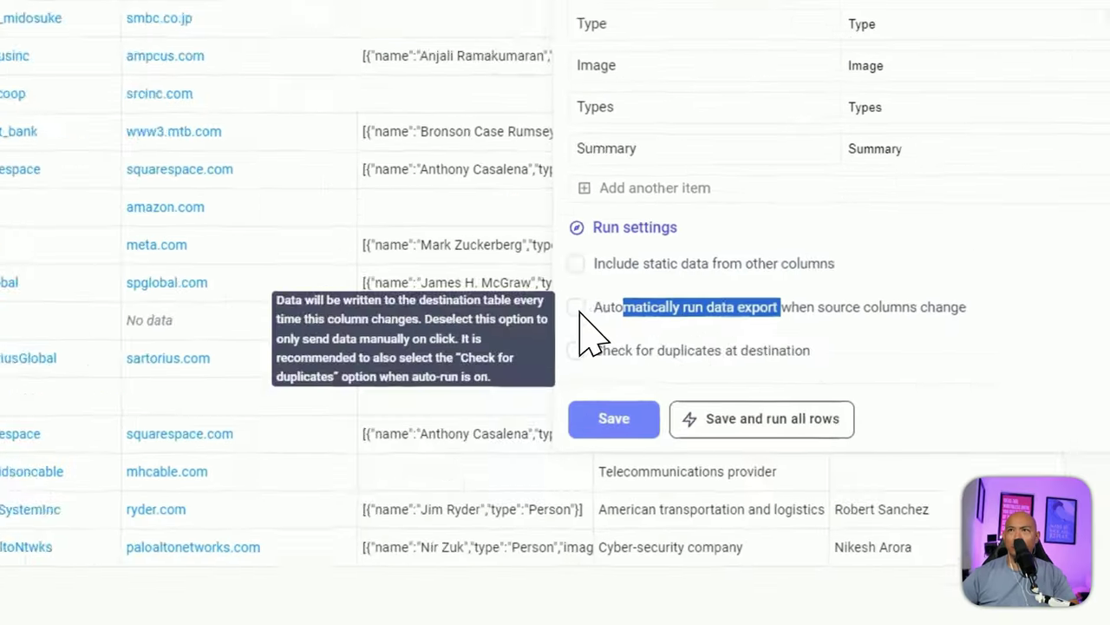
pyautogui.click(812, 251)
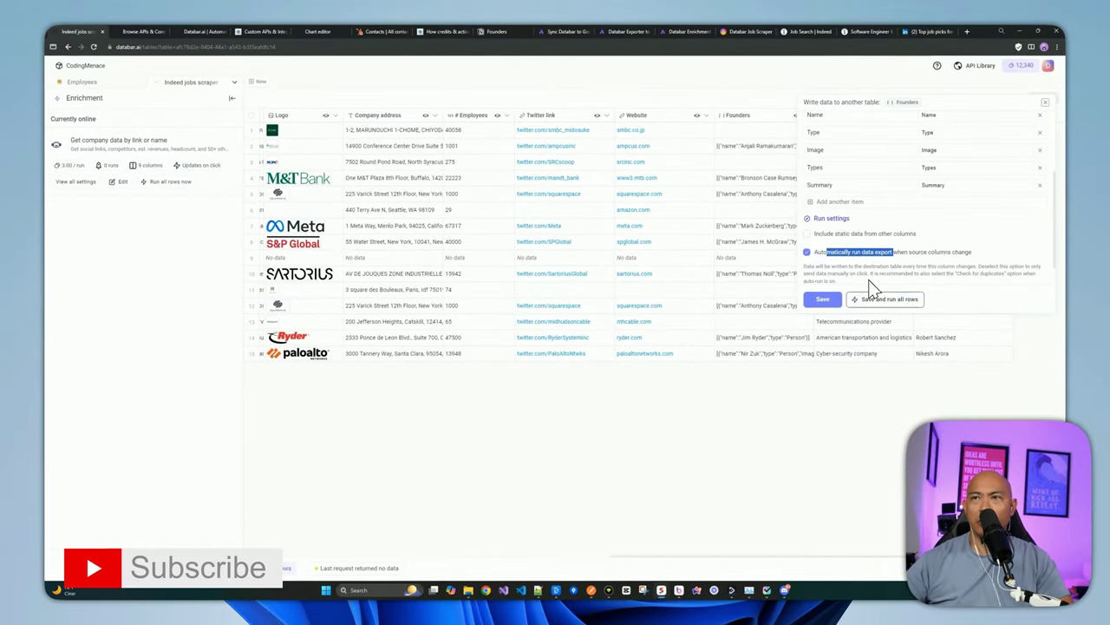
pyautogui.click(870, 301)
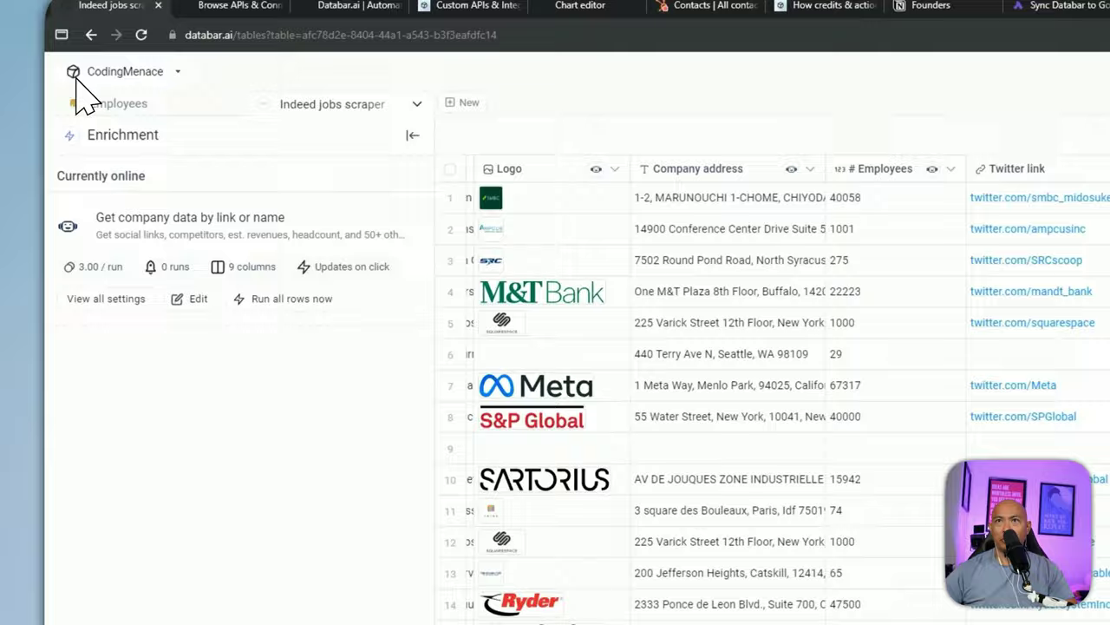
# Open the 14-row Founders table, review names, types and summaries, and show the AI workflows.
pyautogui.click(74, 73)
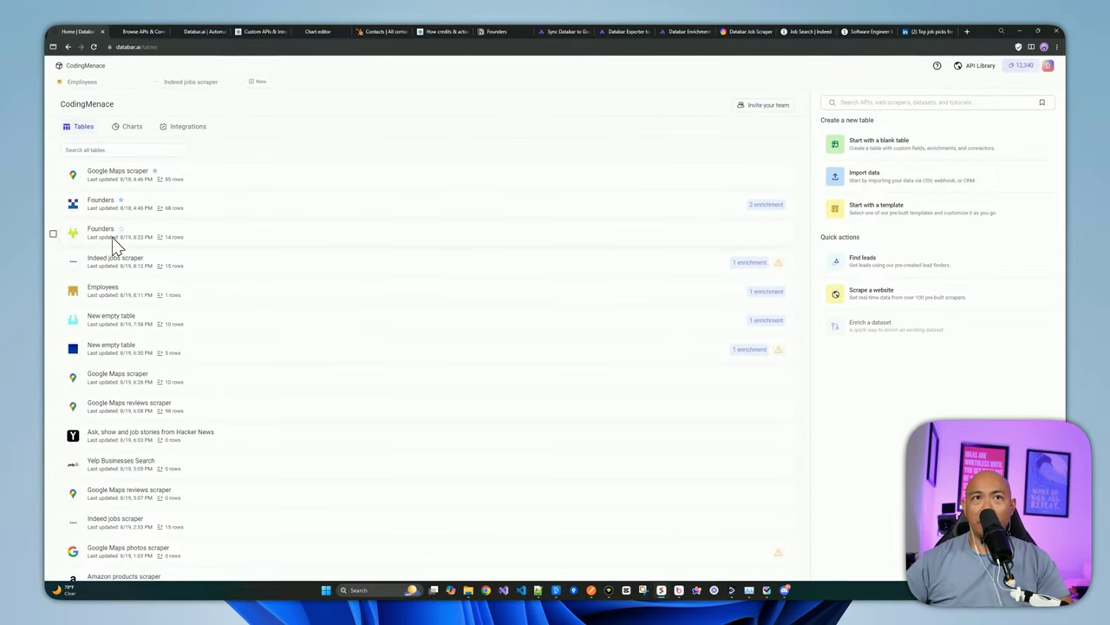
pyautogui.click(102, 230)
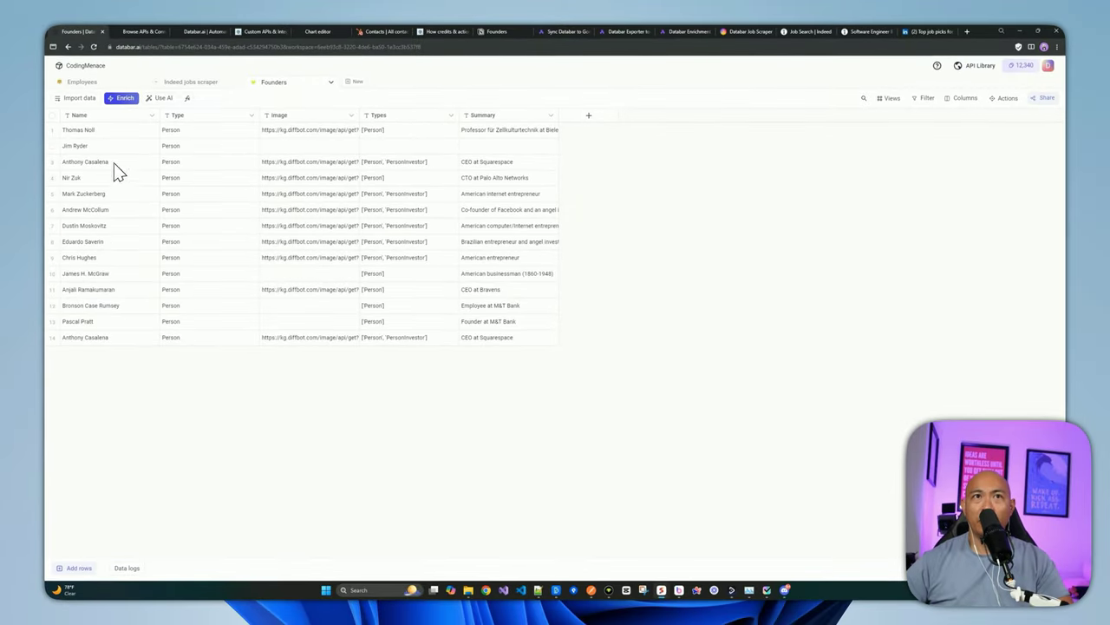
pyautogui.click(90, 132)
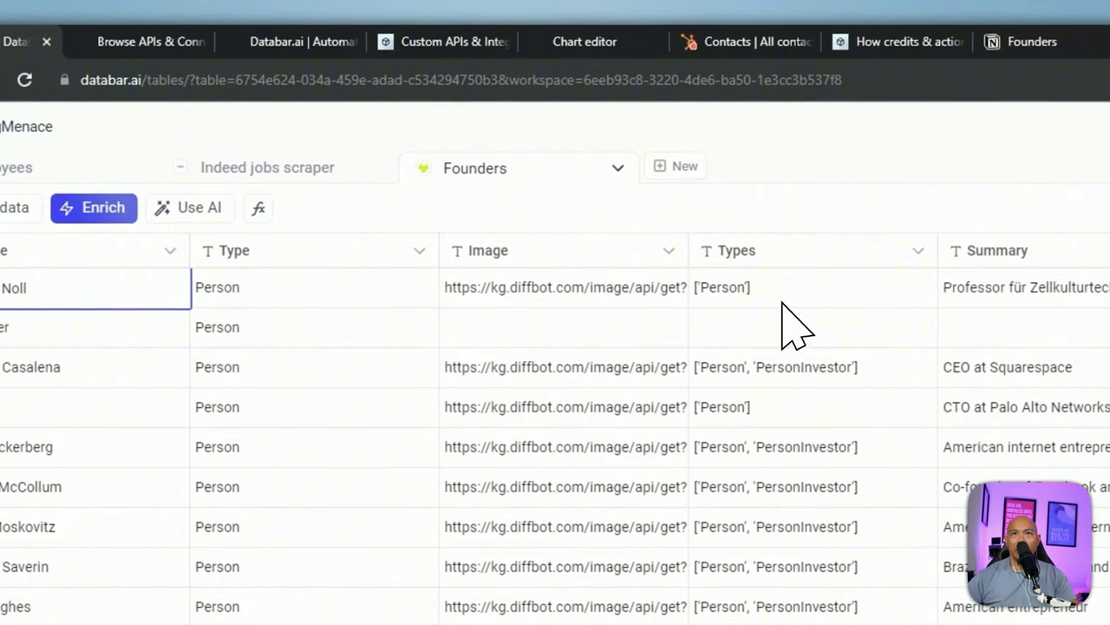
pyautogui.click(867, 201)
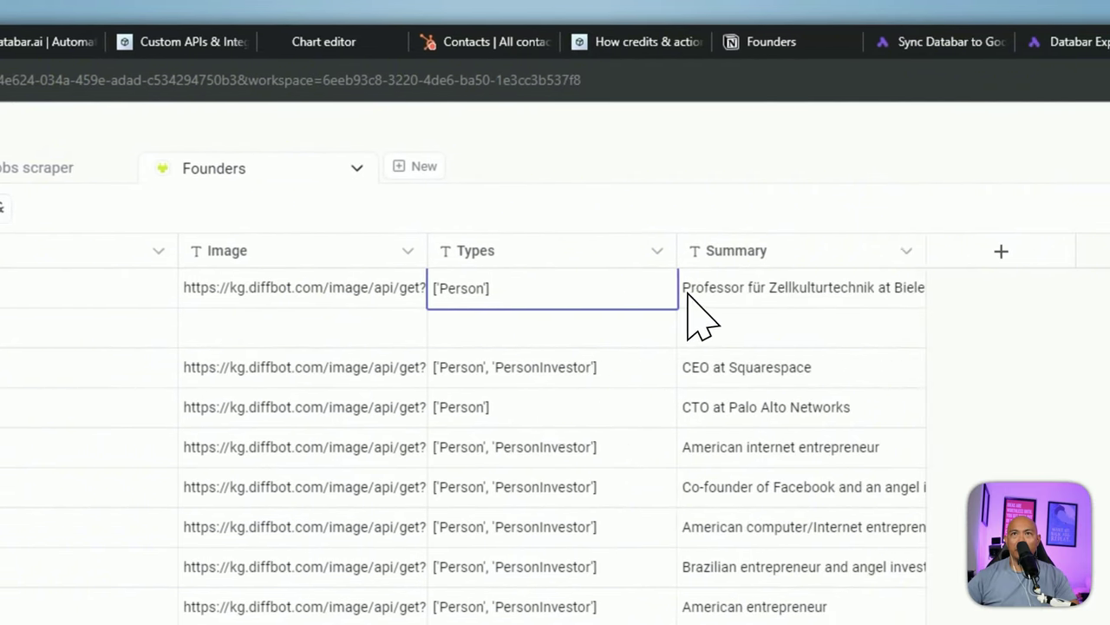
pyautogui.click(737, 364)
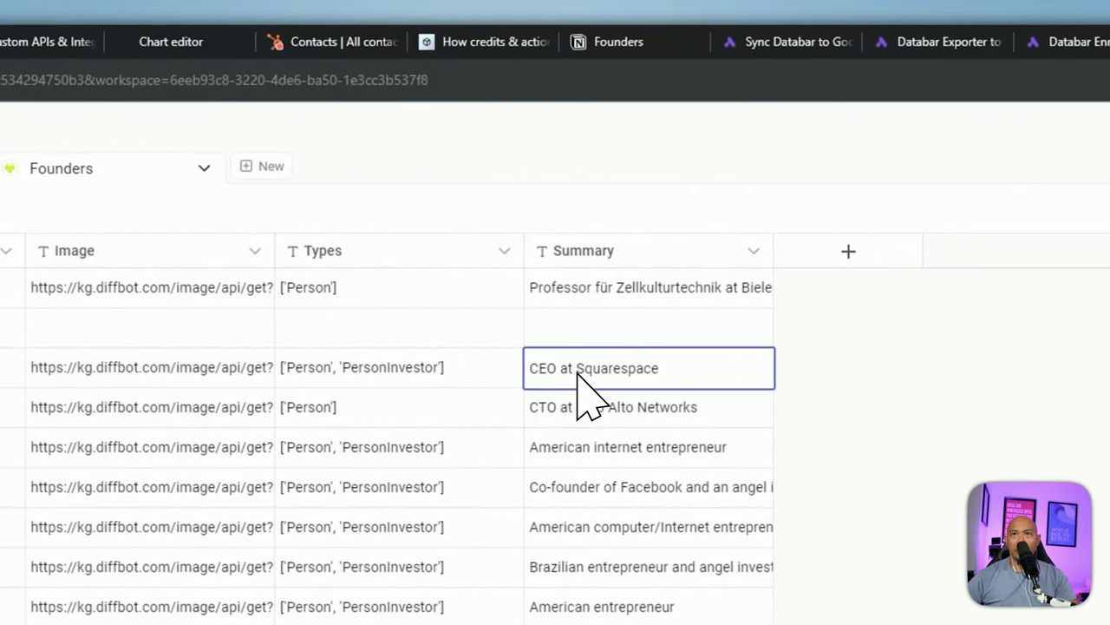
pyautogui.doubleClick(616, 369)
pyautogui.doubleClick(158, 303)
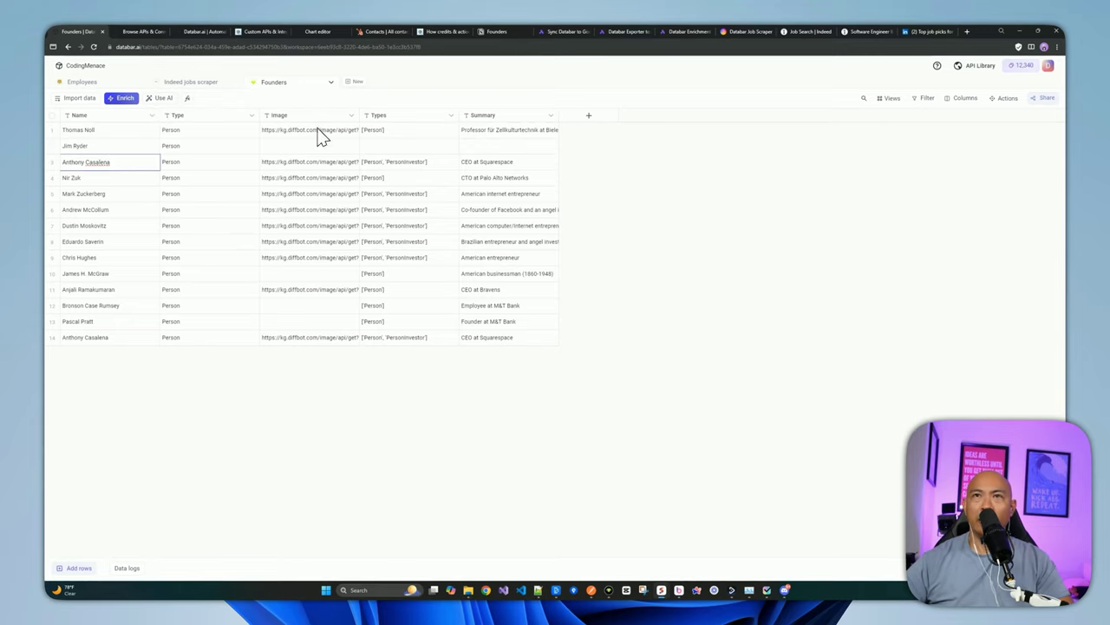
pyautogui.click(160, 98)
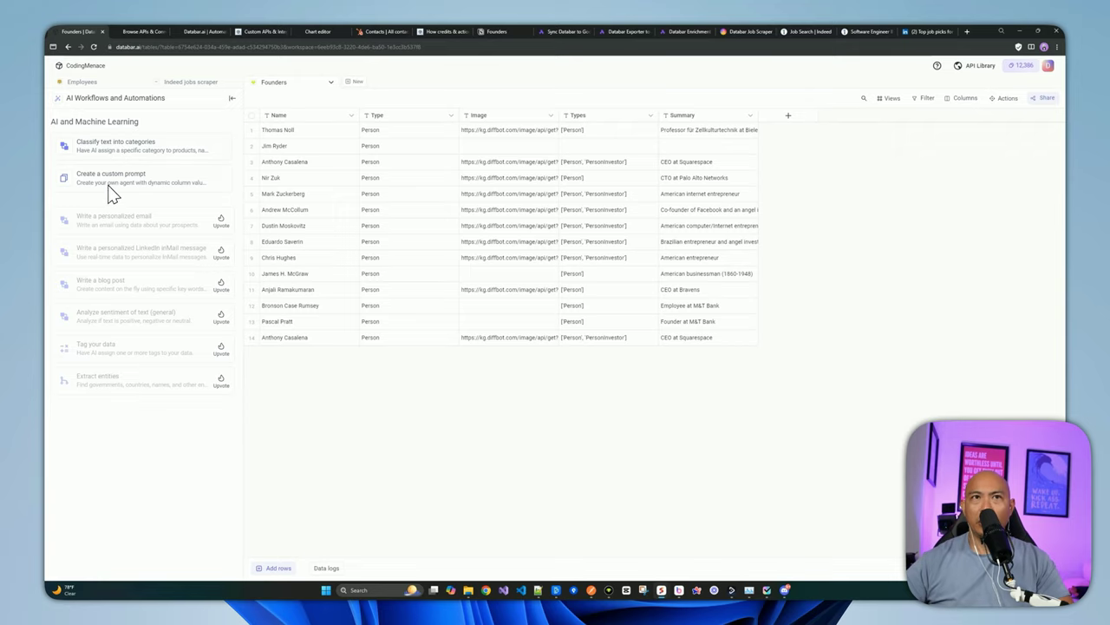
# Write the custom prompt 'Write an ice breaker email to {Name}. Use {Summary} as a…'.
pyautogui.click(124, 190)
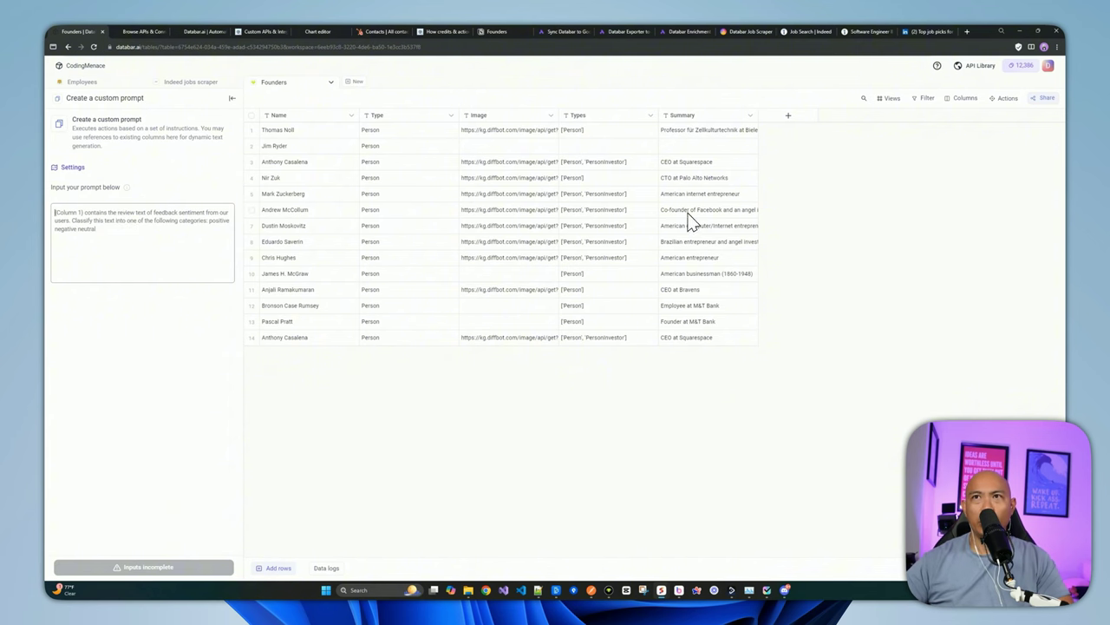
pyautogui.click(102, 218)
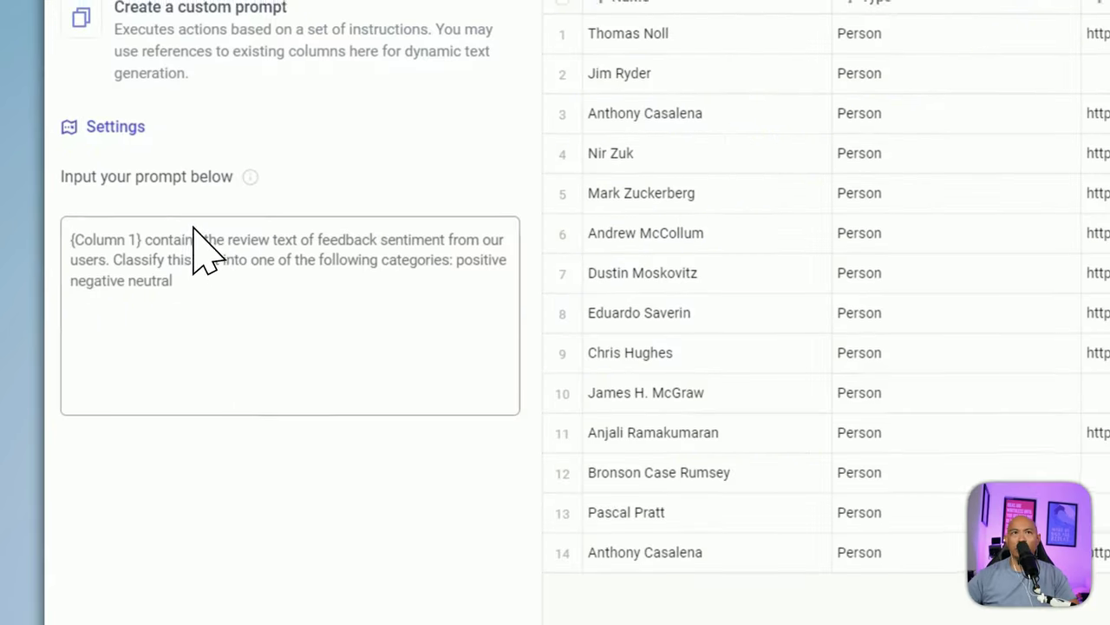
pyautogui.write('Write')
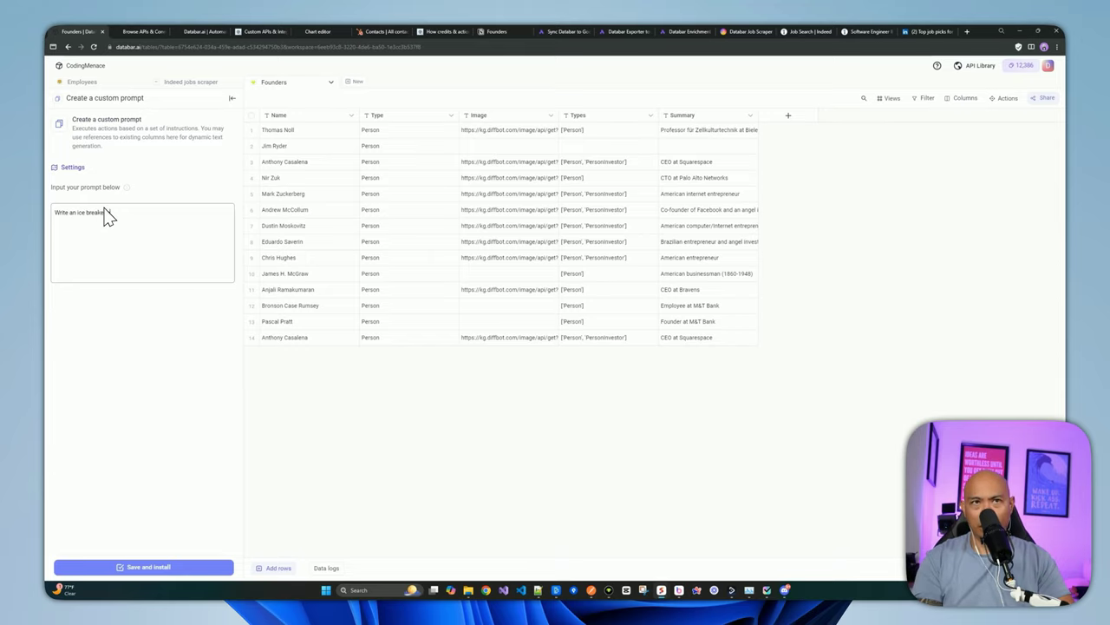
pyautogui.write('an ice breaker email to')
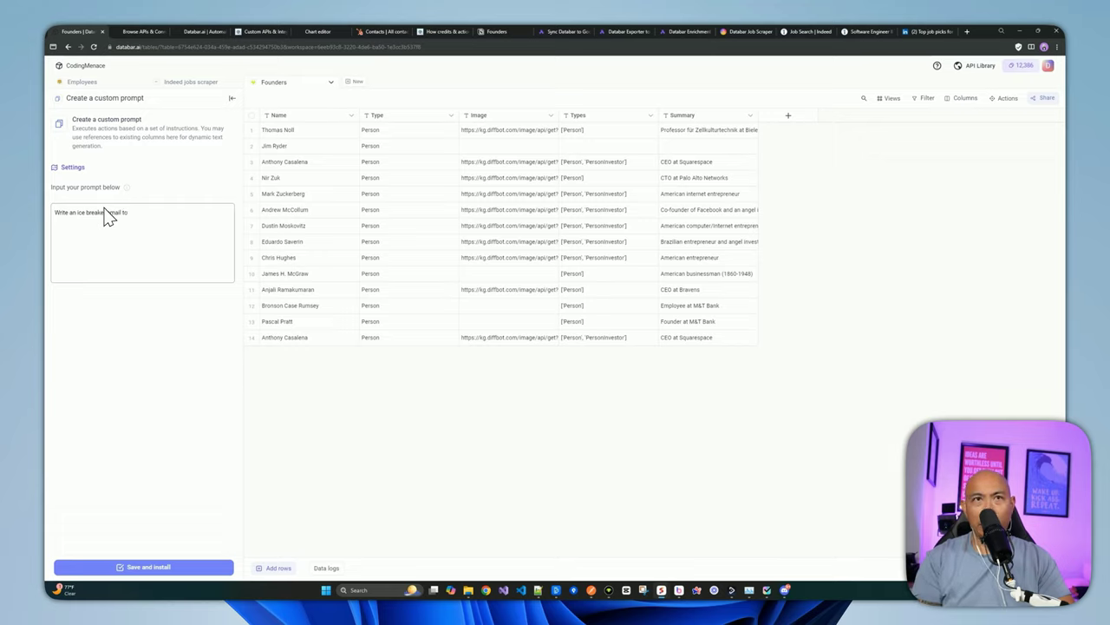
pyautogui.write(' {')
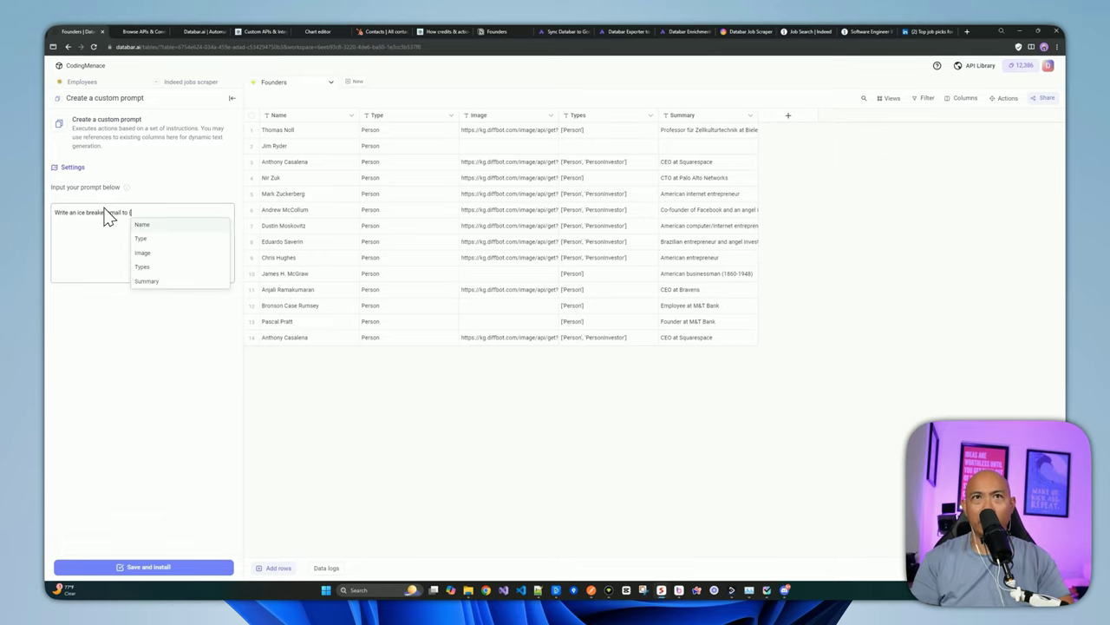
pyautogui.press('Return')
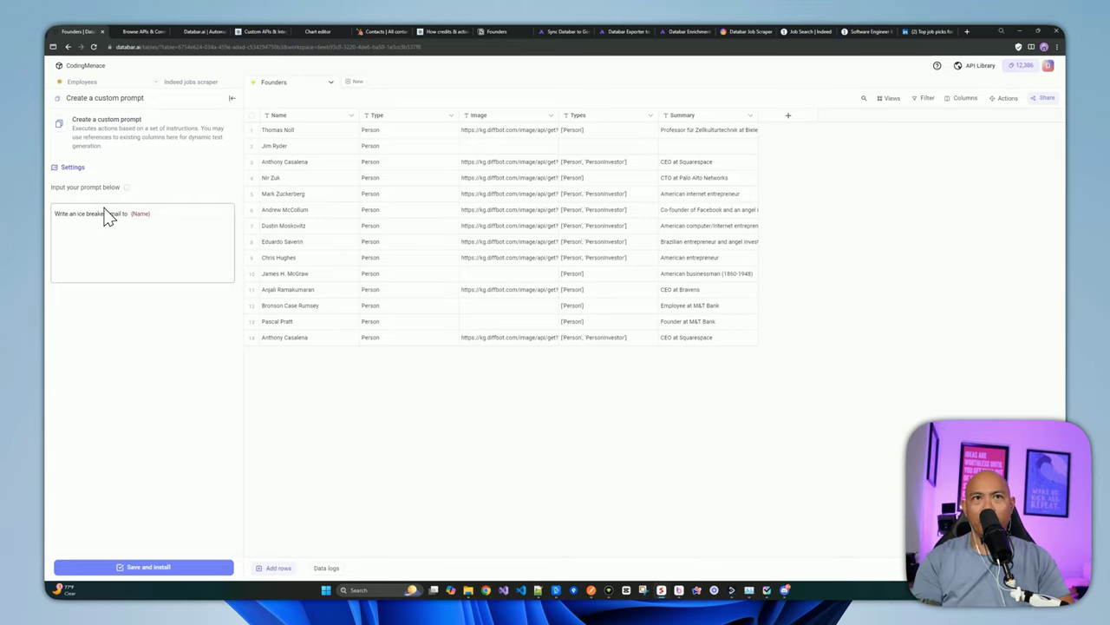
pyautogui.write('. Use {')
pyautogui.press('Down')
pyautogui.press('Down')
pyautogui.press('Down')
pyautogui.press('Down')
pyautogui.press('Return')
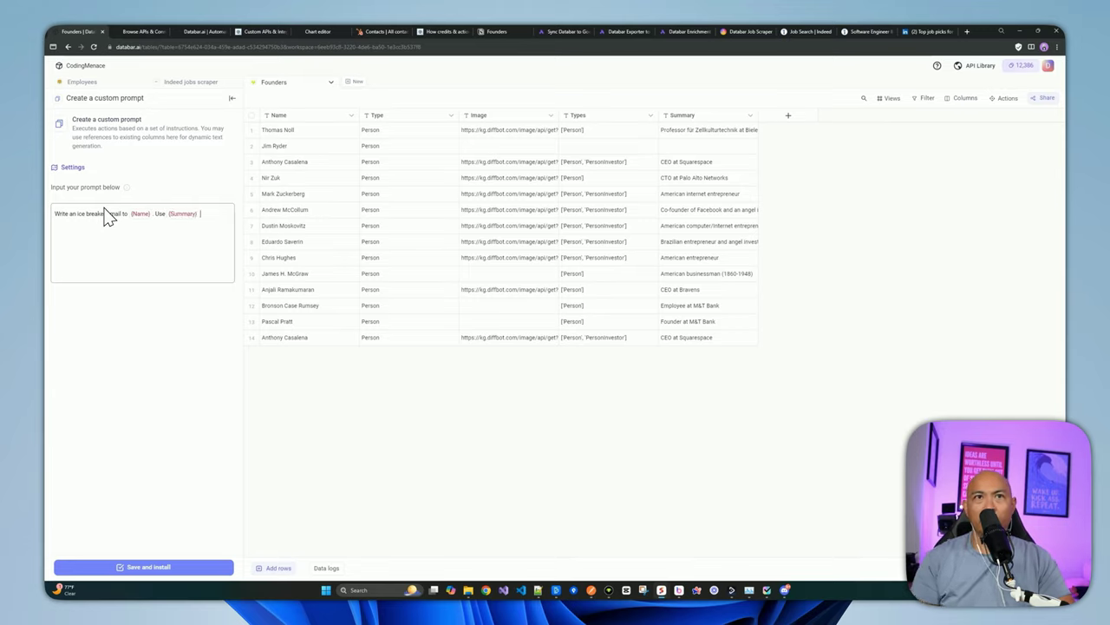
pyautogui.write('as')
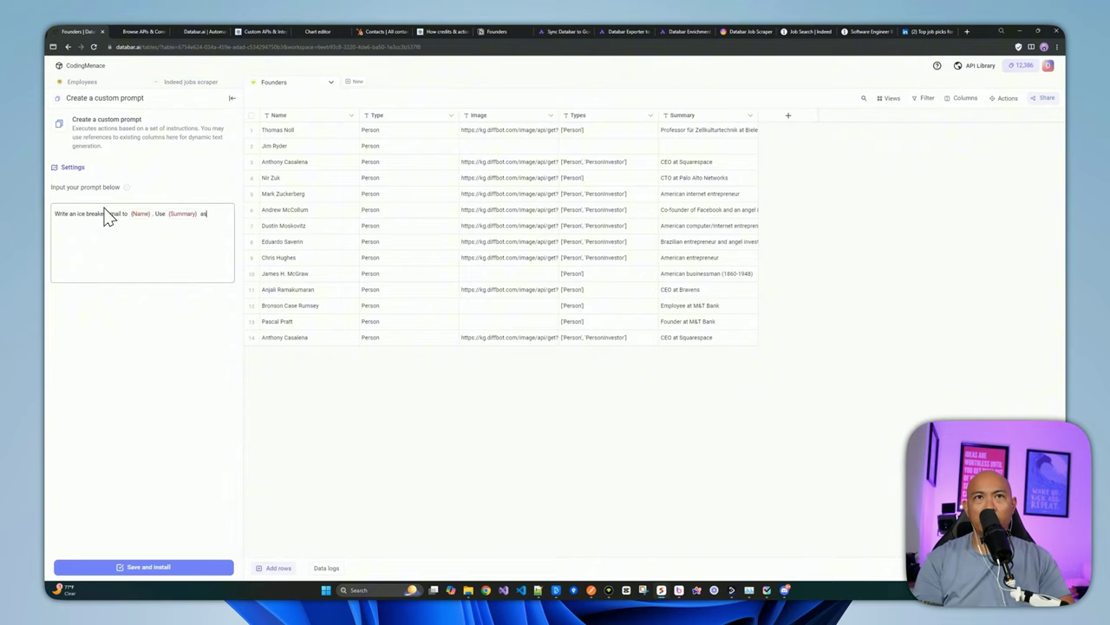
pyautogui.write(' a')
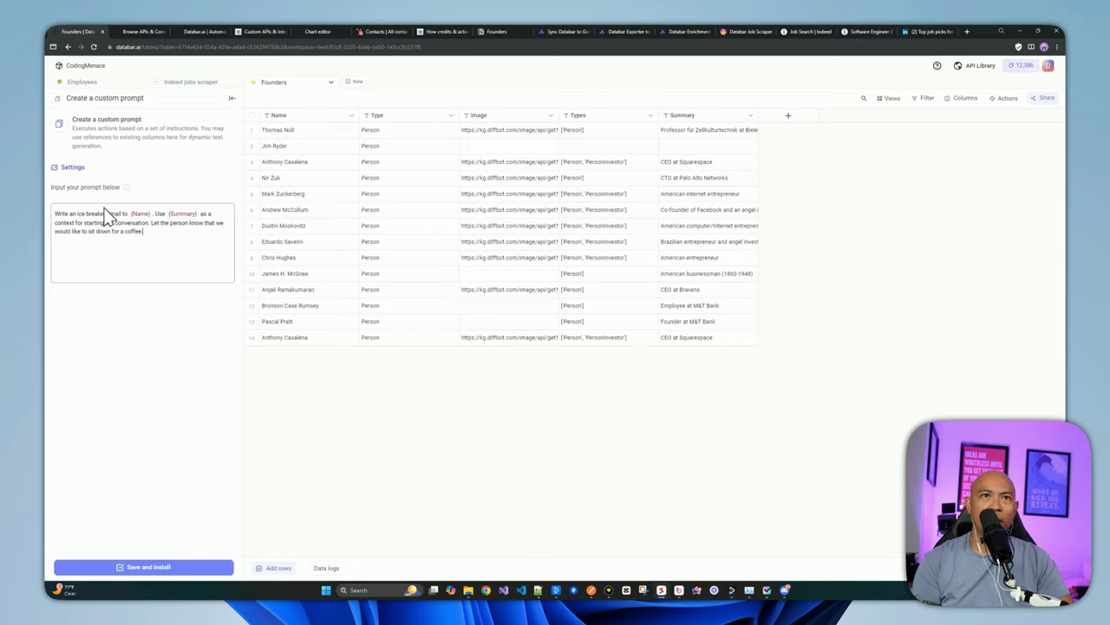
# Install the custom prompt enrichment and rename its Result column to 'Ice Breaker'.
pyautogui.click(131, 566)
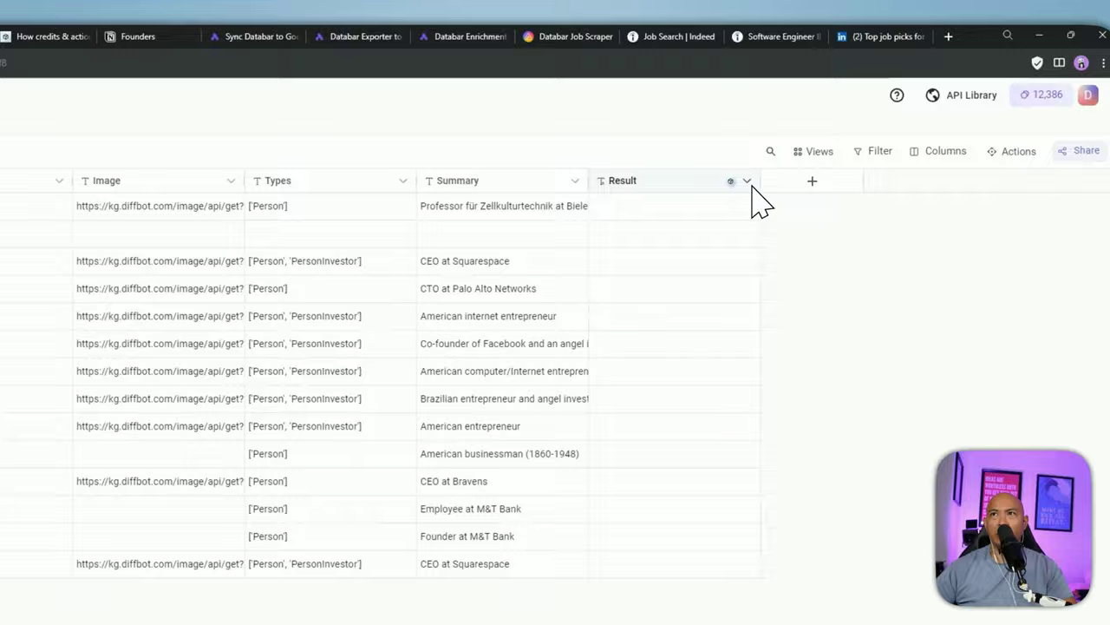
pyautogui.click(850, 115)
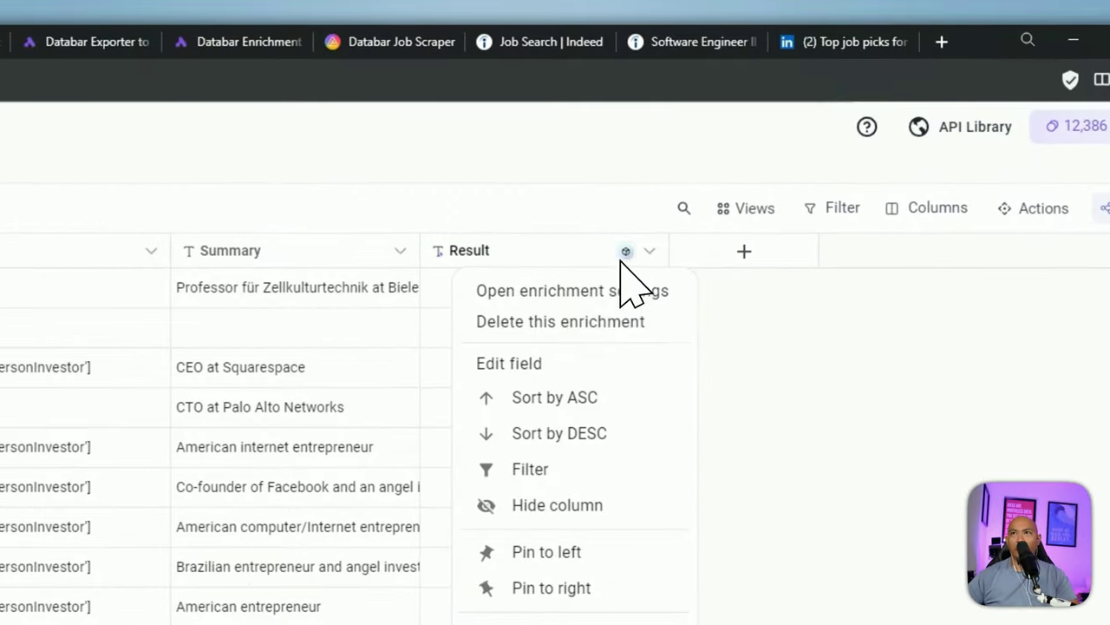
pyautogui.click(574, 365)
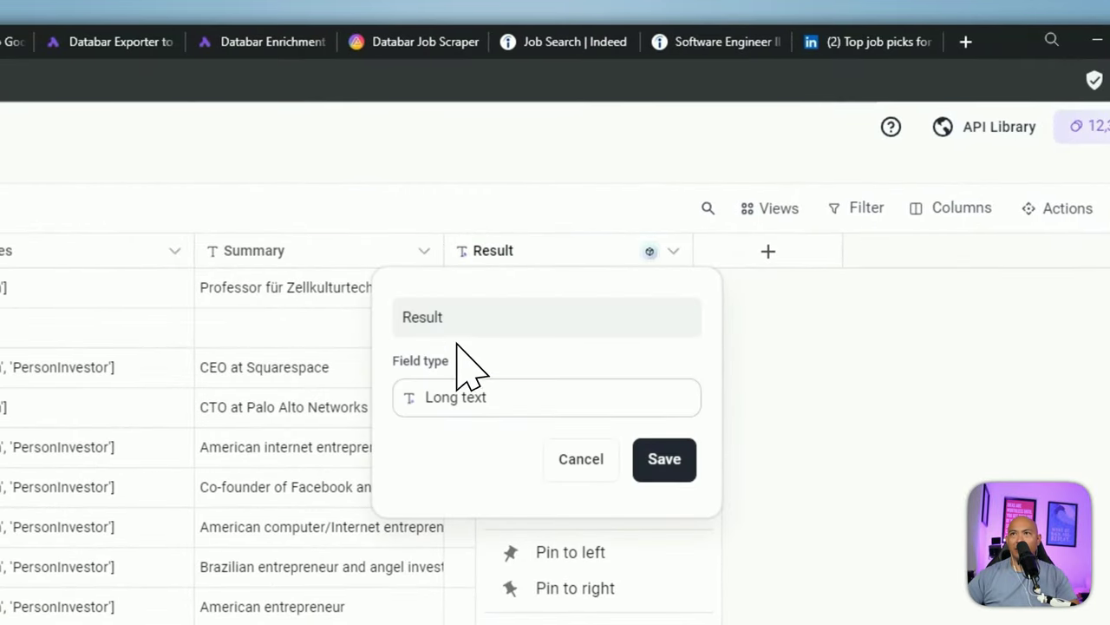
pyautogui.doubleClick(440, 318)
pyautogui.write('Ice Breaker')
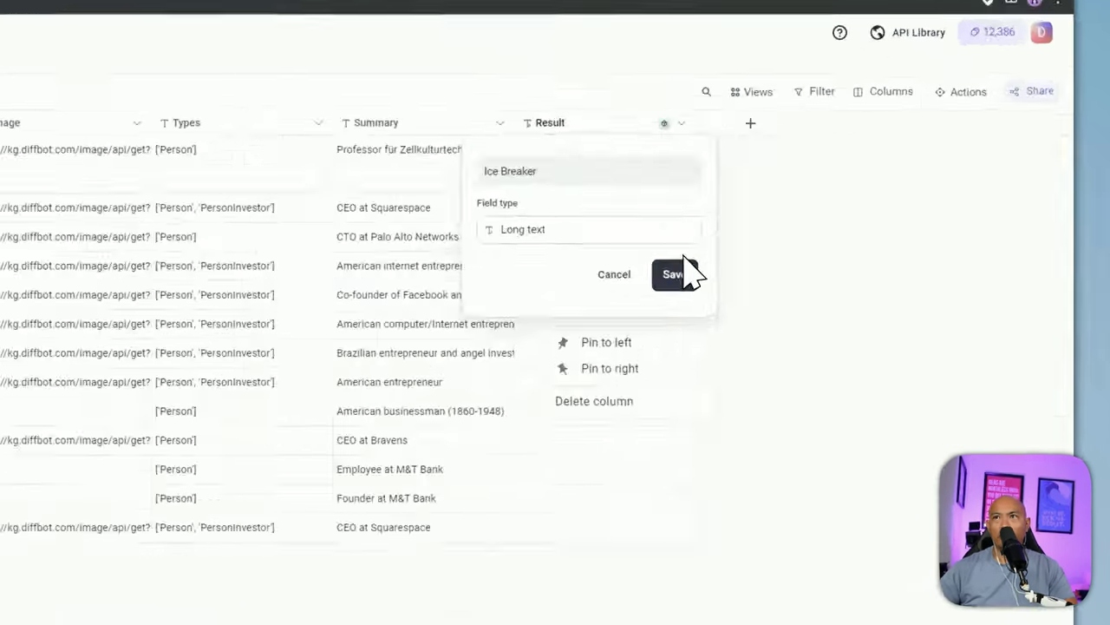
pyautogui.click(846, 198)
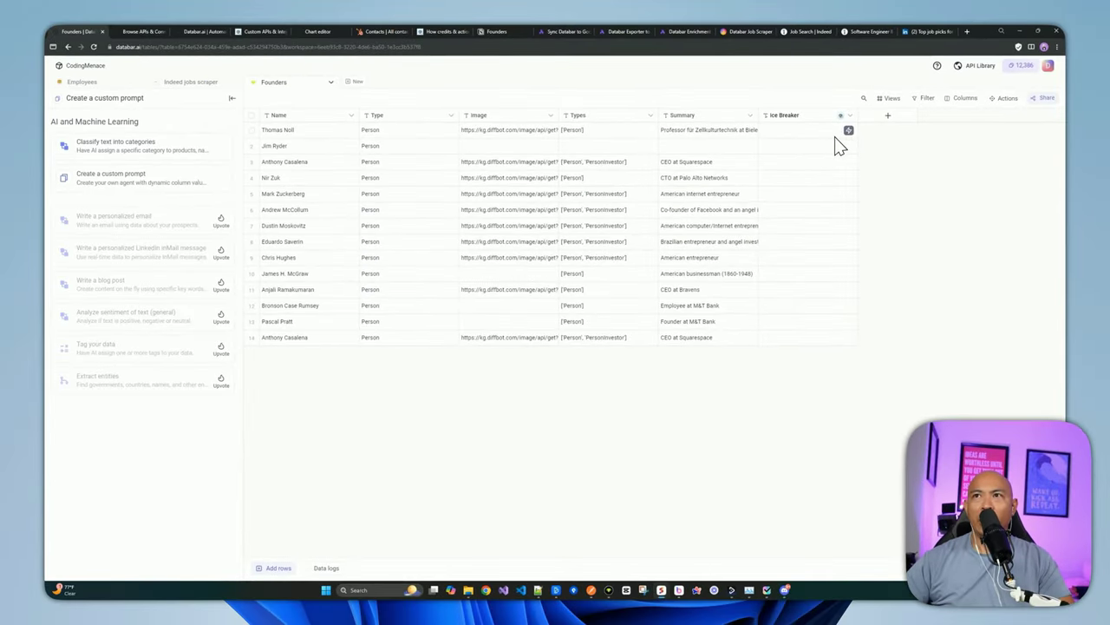
pyautogui.click(840, 116)
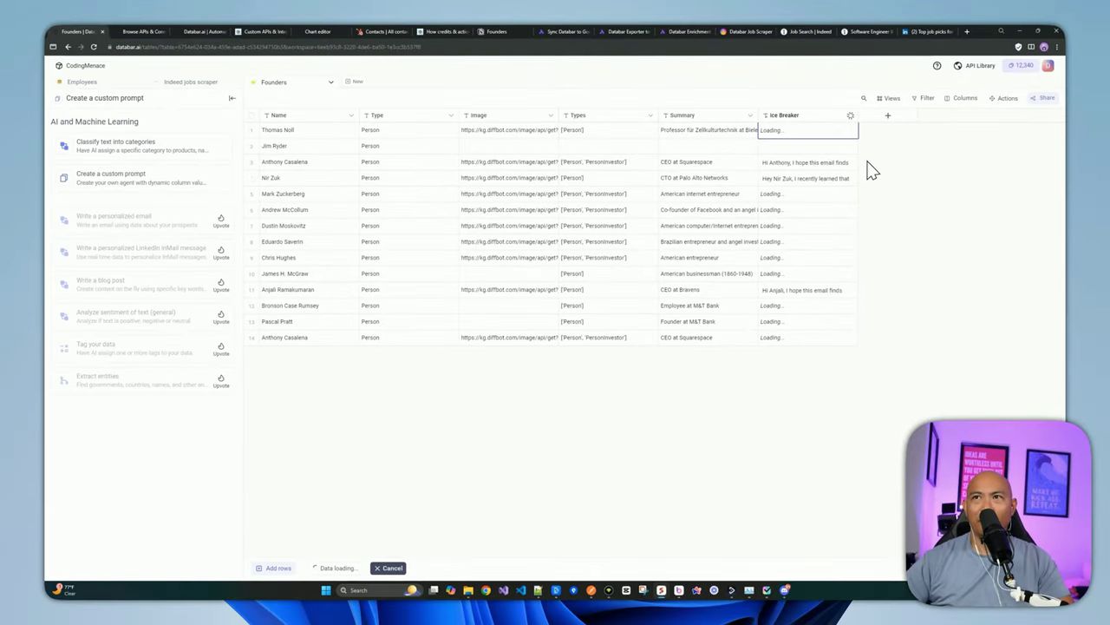
pyautogui.click(795, 170)
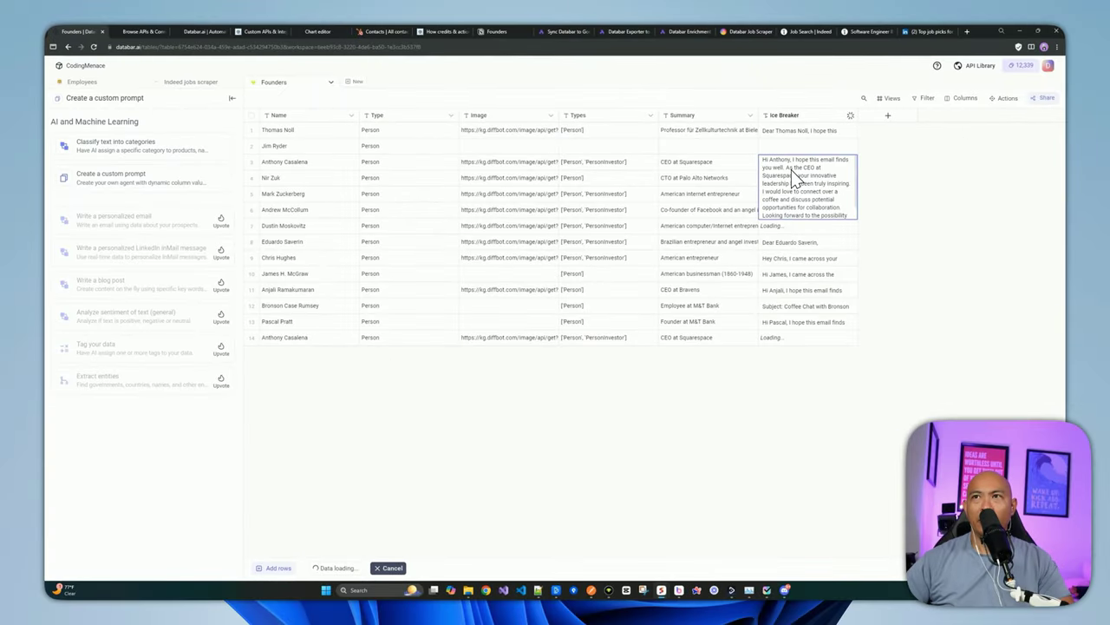
pyautogui.moveTo(790, 169); pyautogui.dragTo(799, 170)
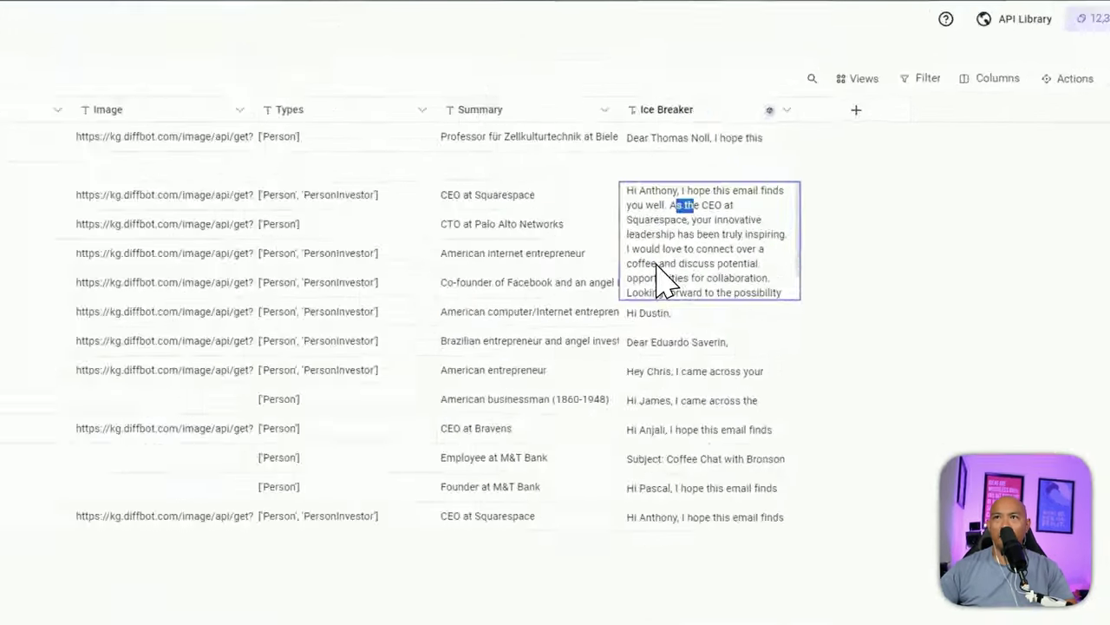
pyautogui.scroll(-2, 788, 207)
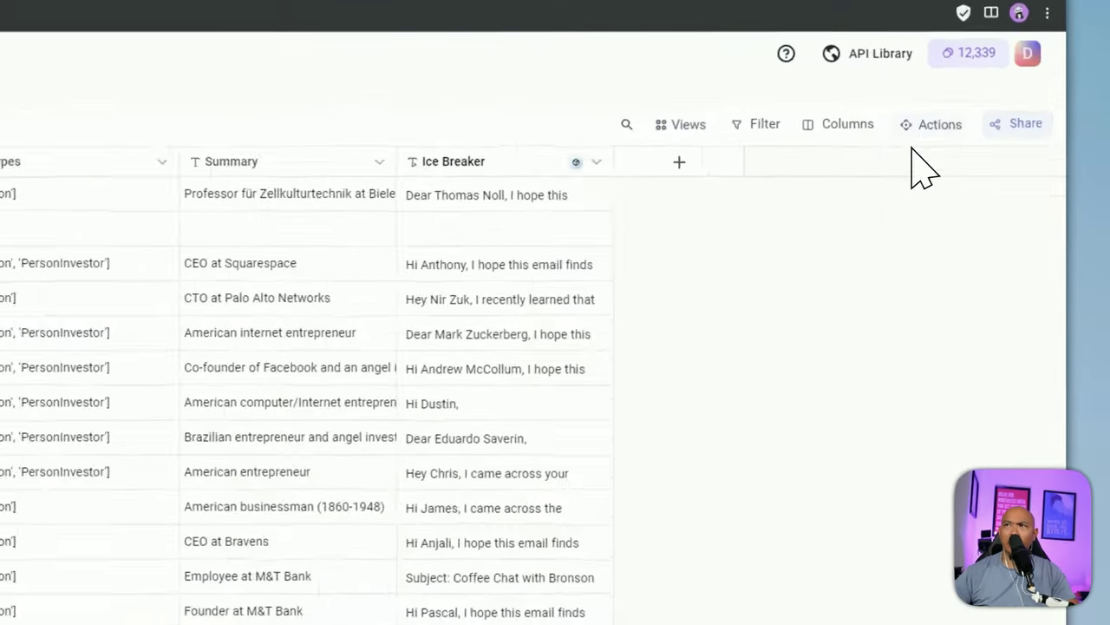
pyautogui.click(1007, 98)
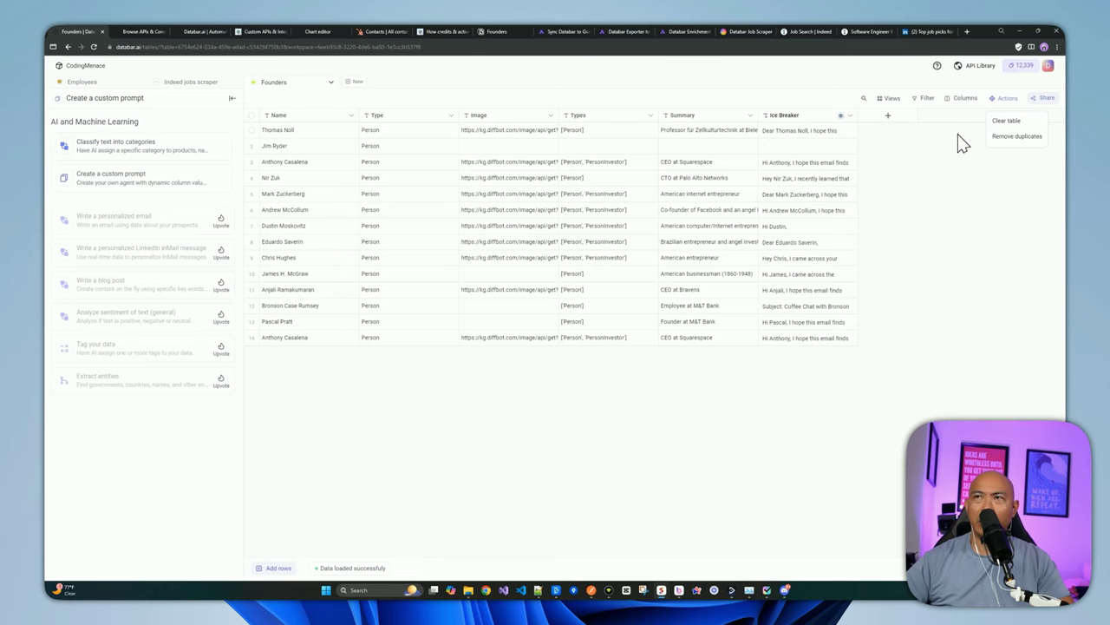
pyautogui.click(887, 224)
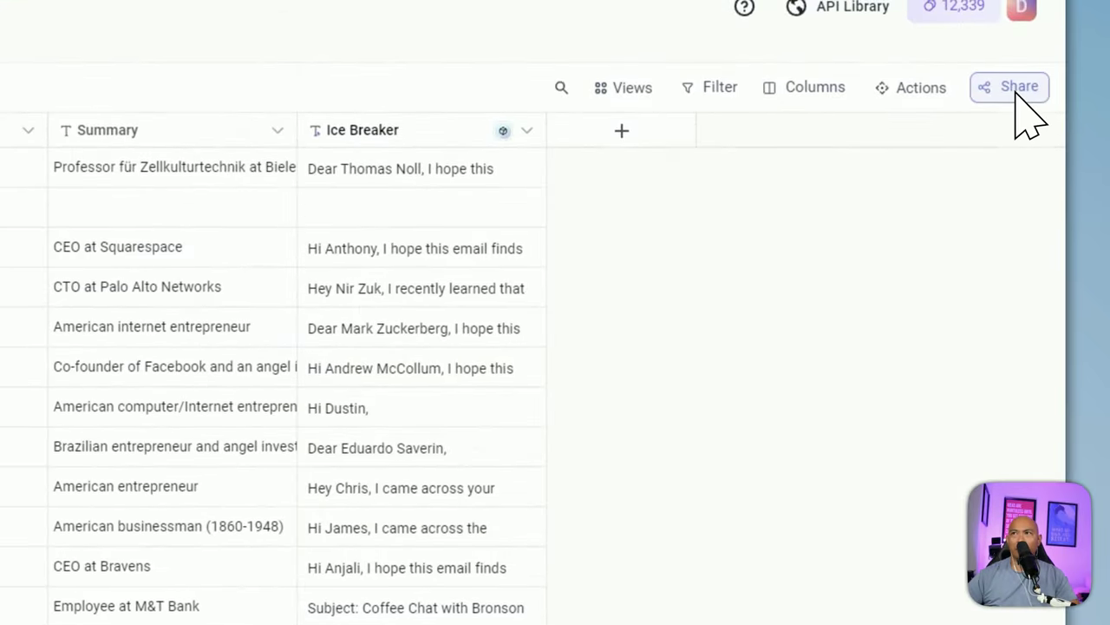
# Open Share & stream for the Founders dataset and start creating a chart from its data.
pyautogui.click(1044, 98)
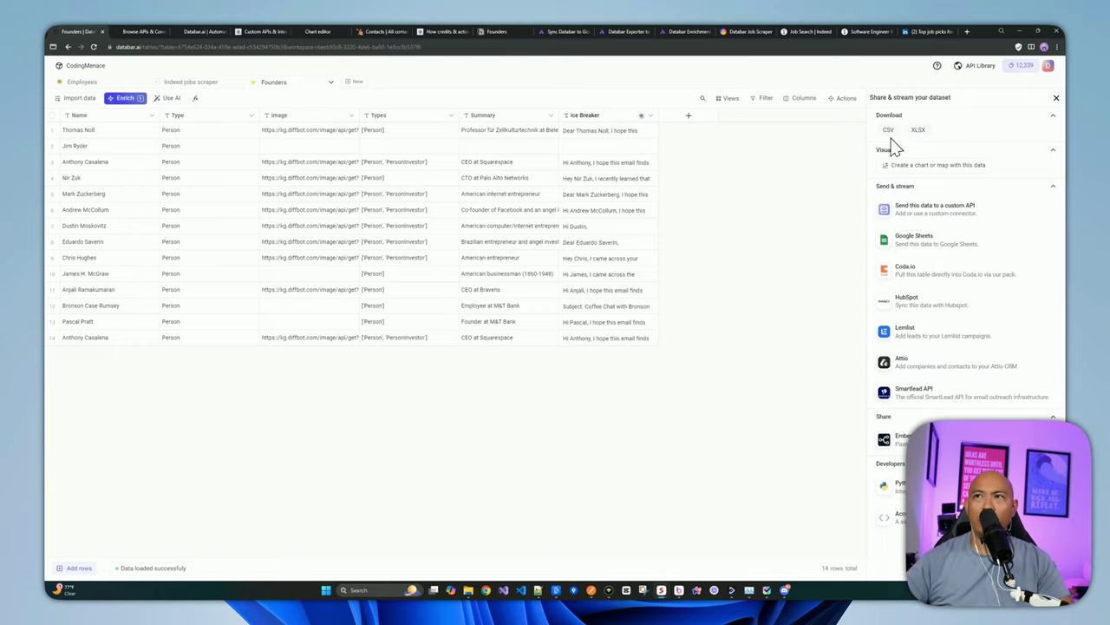
pyautogui.click(923, 172)
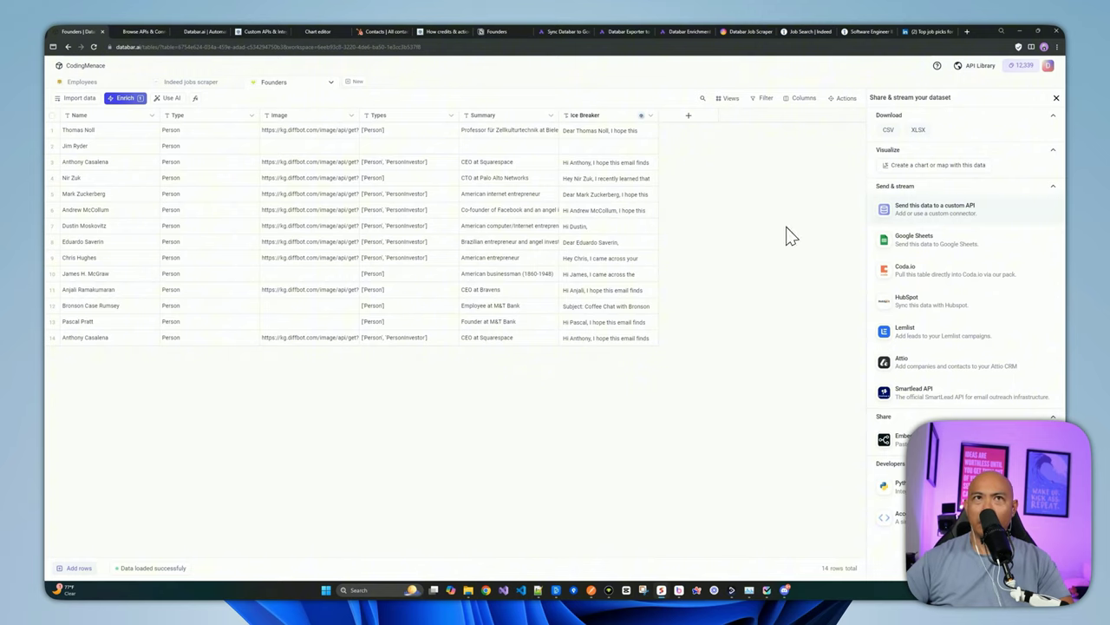
pyautogui.click(918, 174)
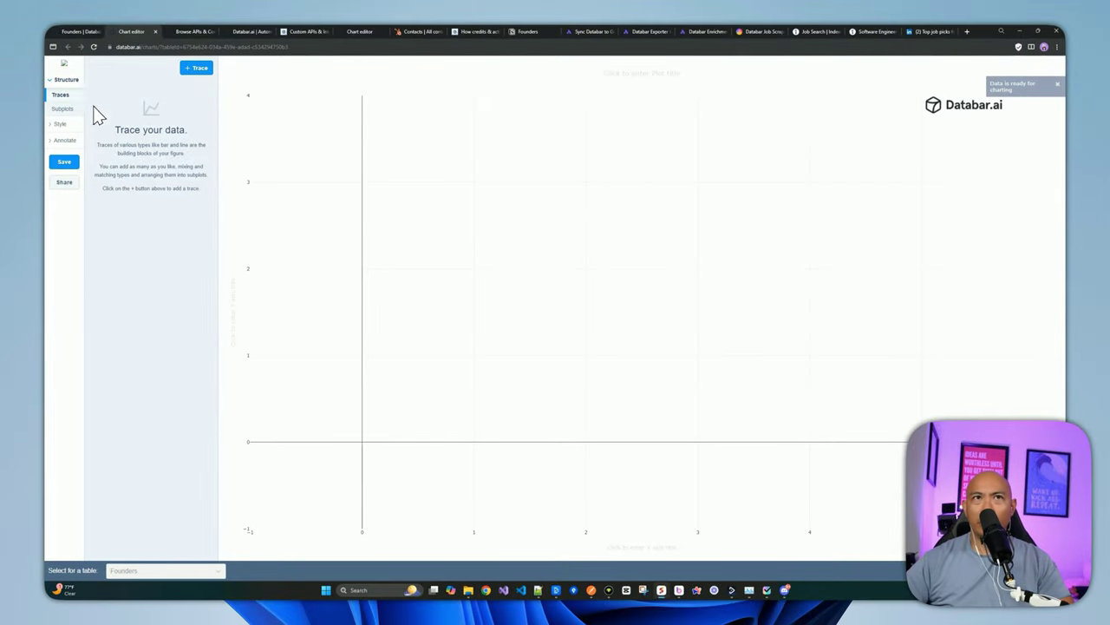
# Browse the chart's general, trace and axis style settings.
pyautogui.click(60, 123)
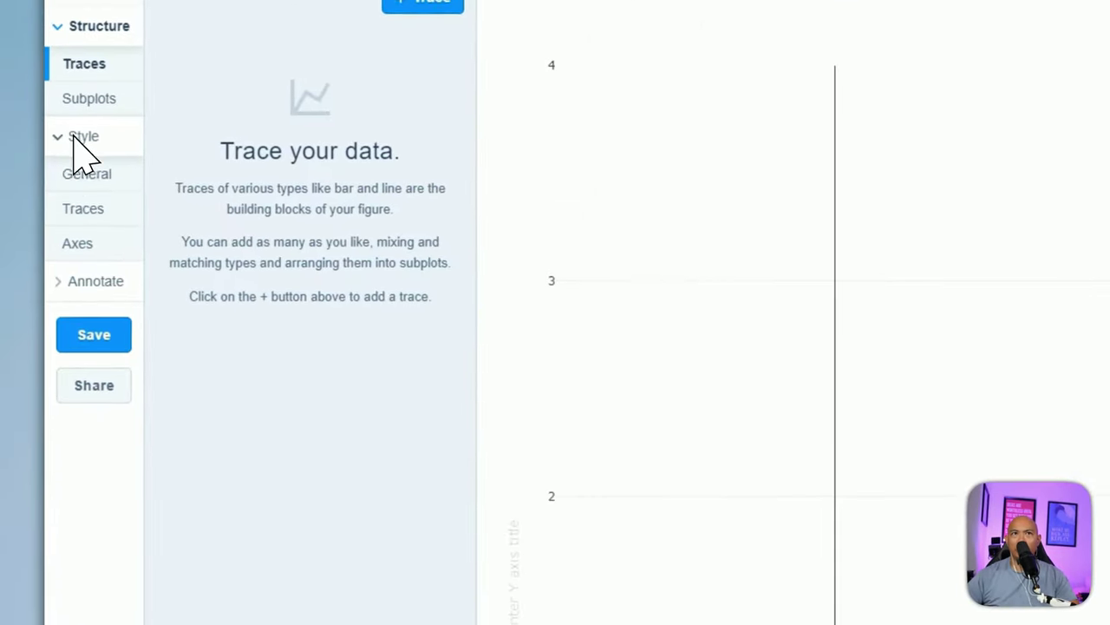
pyautogui.click(66, 162)
pyautogui.click(82, 198)
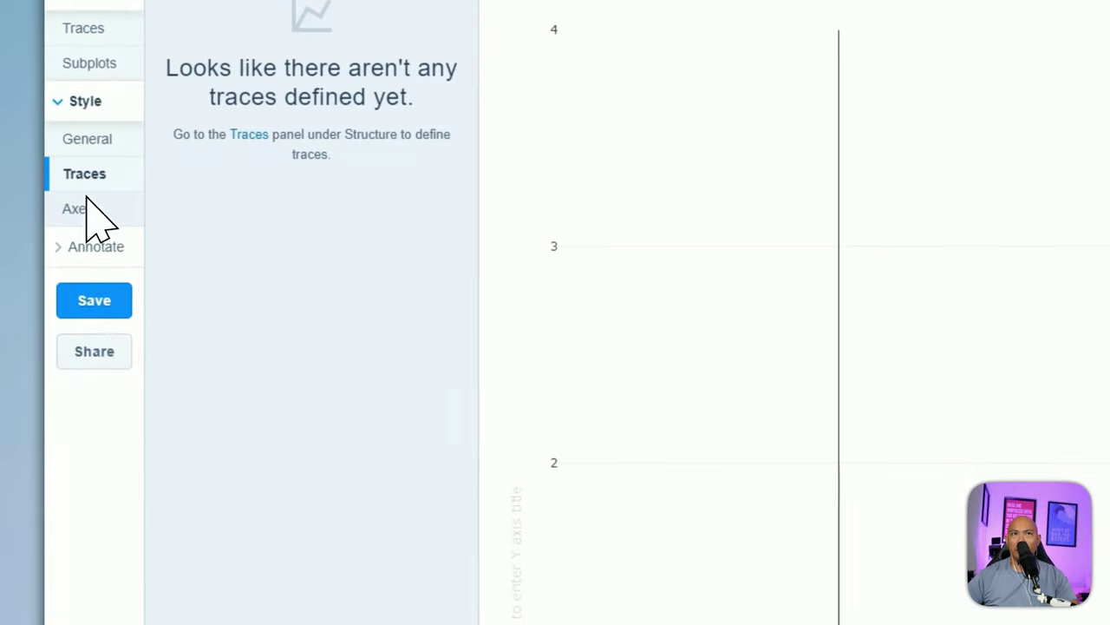
pyautogui.click(85, 222)
pyautogui.click(99, 40)
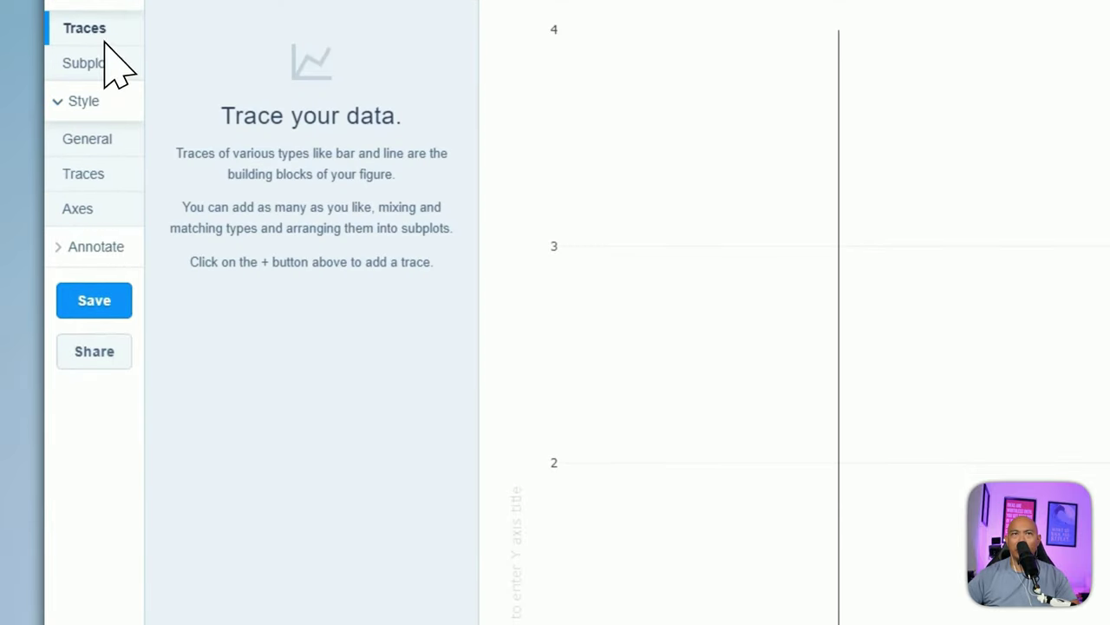
# Add a new trace and set its type to a bar chart.
pyautogui.click(434, 1)
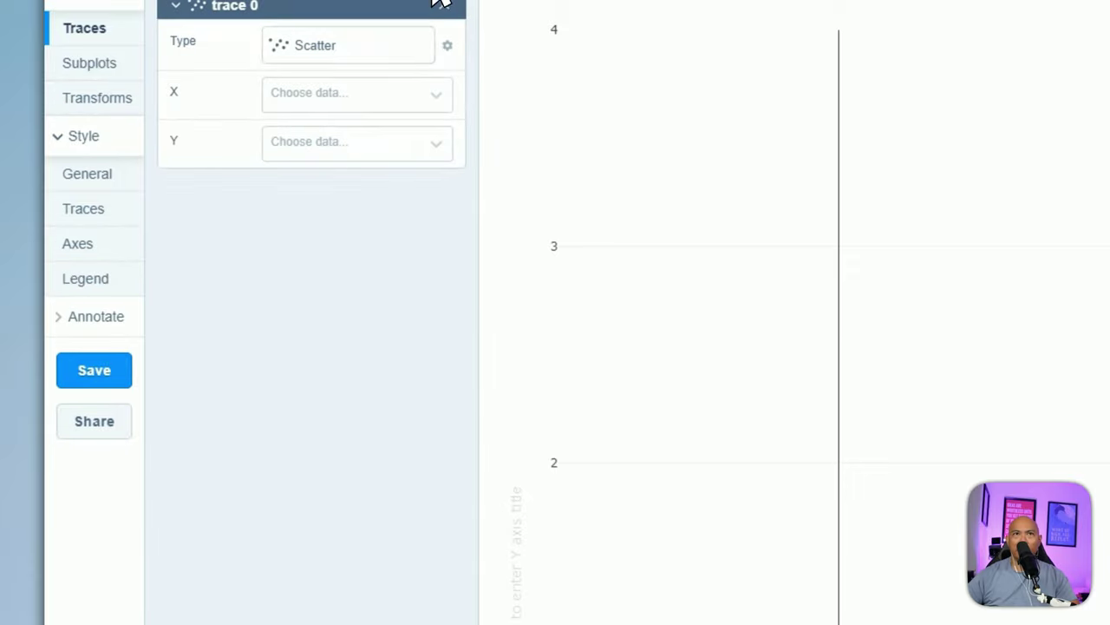
pyautogui.click(365, 46)
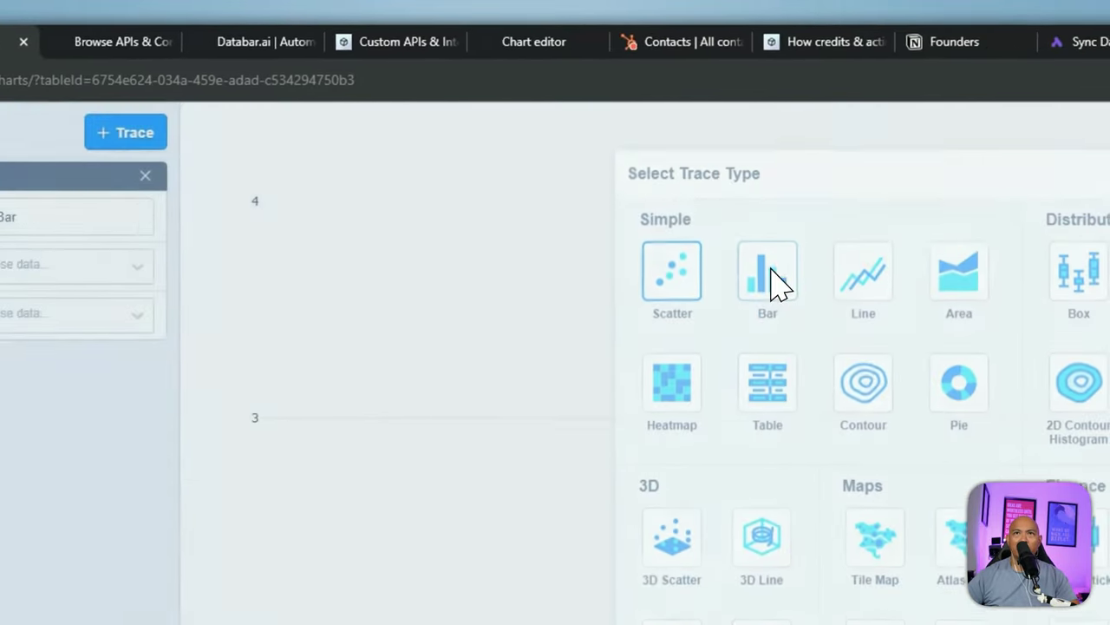
pyautogui.click(816, 278)
pyautogui.click(186, 217)
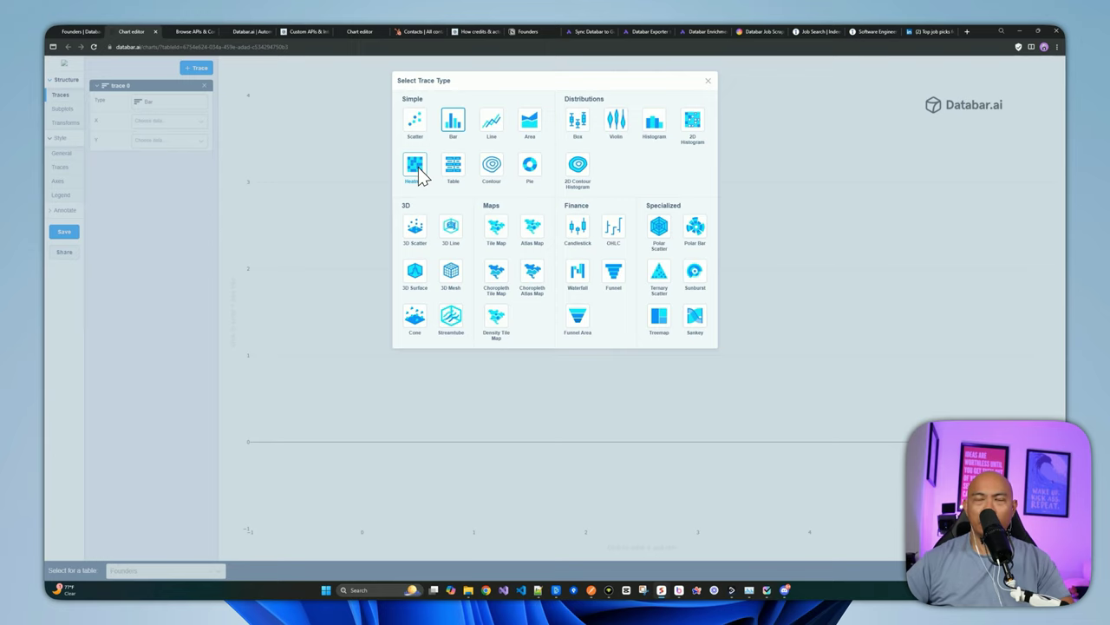
pyautogui.click(708, 80)
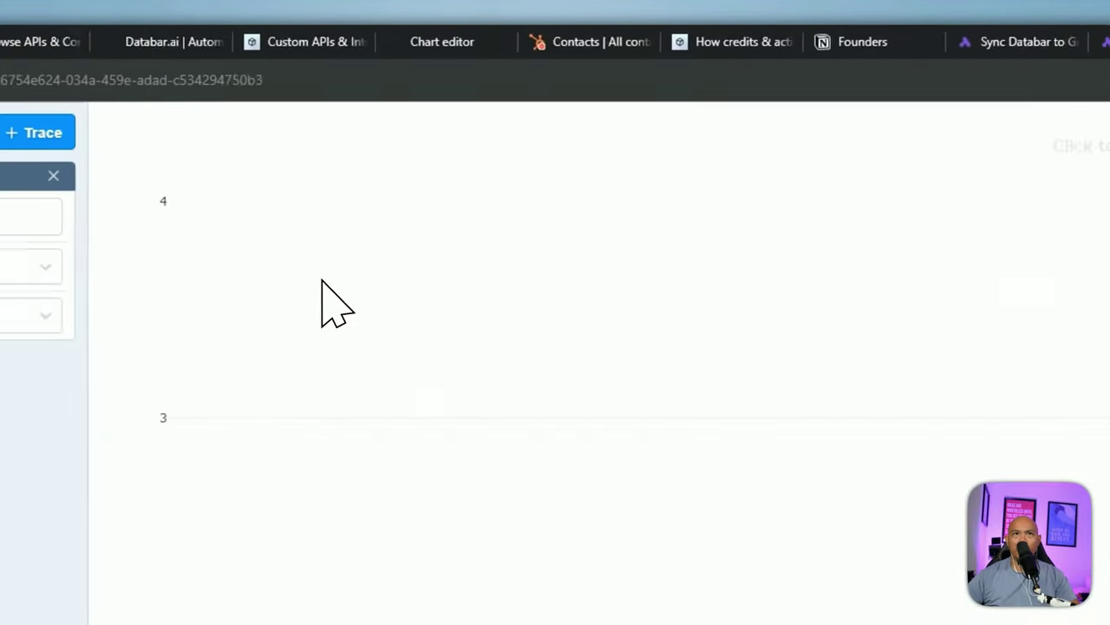
# Plot the ID column on the X axis, clear the Y data, and close the chart editor.
pyautogui.click(179, 123)
pyautogui.click(122, 355)
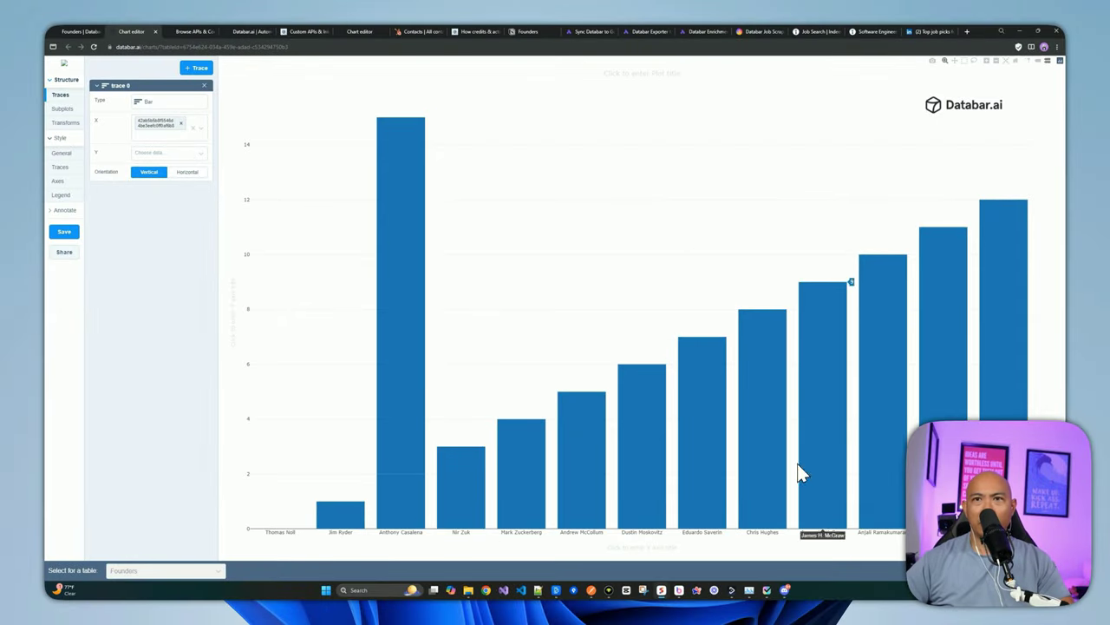
pyautogui.click(167, 153)
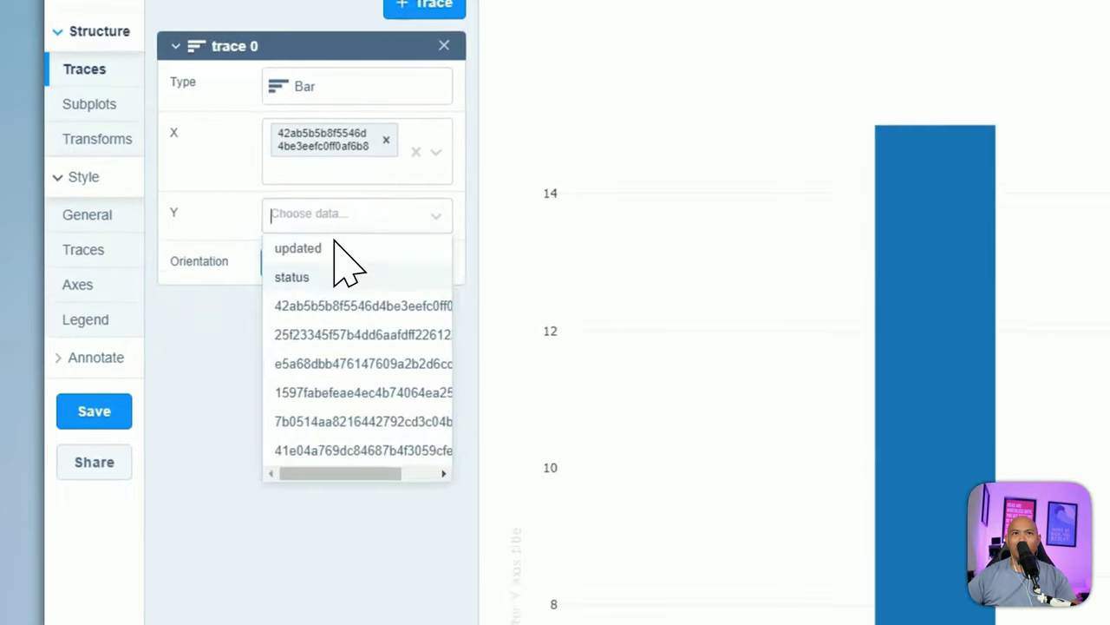
pyautogui.click(171, 204)
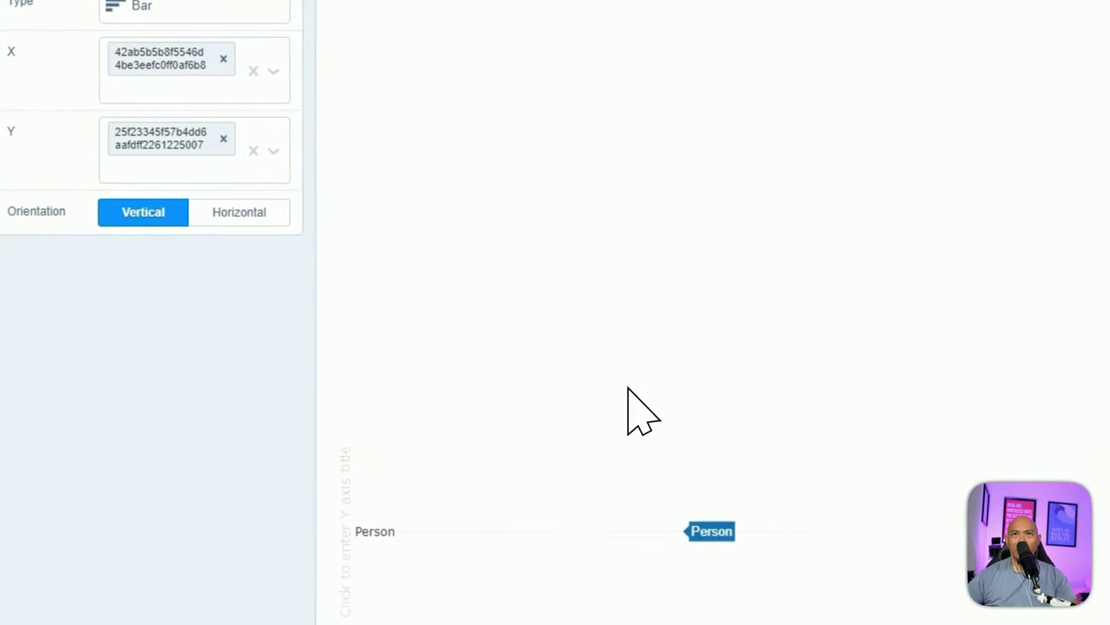
pyautogui.press('BackSpace')
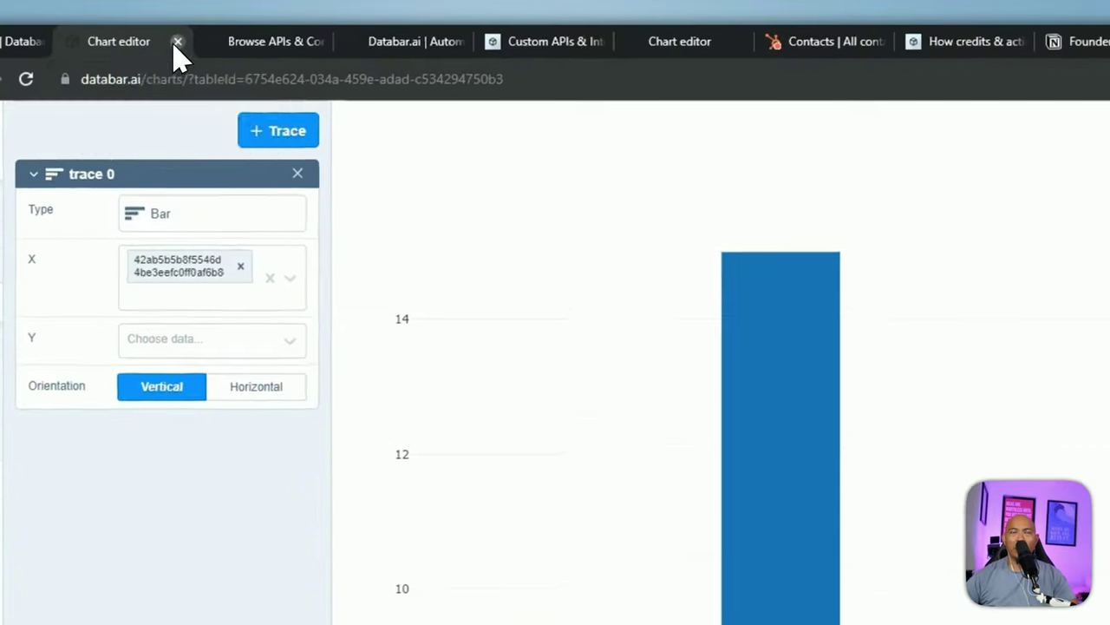
pyautogui.click(155, 32)
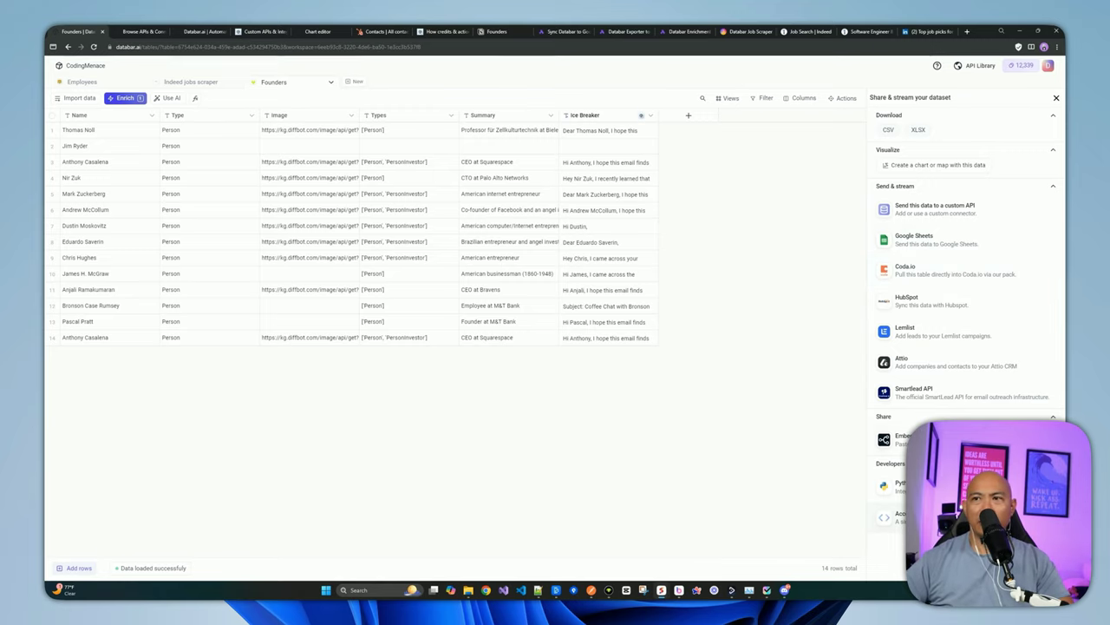
# Reveal the Founders table's API access URL and take it over to Postman.
pyautogui.click(919, 520)
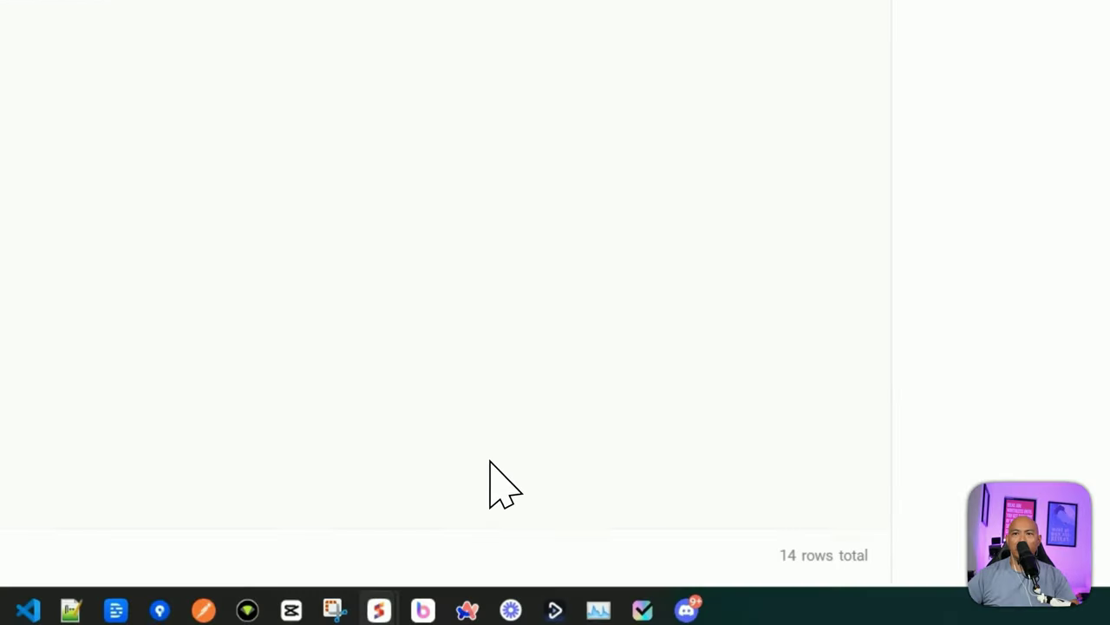
pyautogui.click(203, 610)
# Paste the Databar API URL into Postman's request and send the GET request.
pyautogui.click(639, 263)
pyautogui.hotkey('ctrl', 'v')
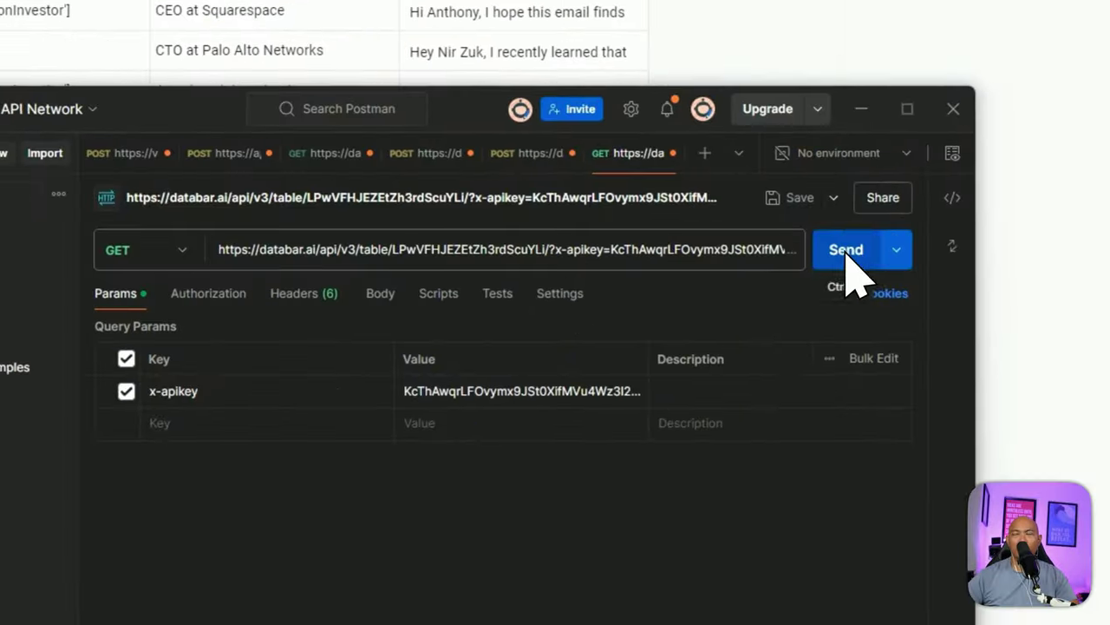
pyautogui.click(738, 258)
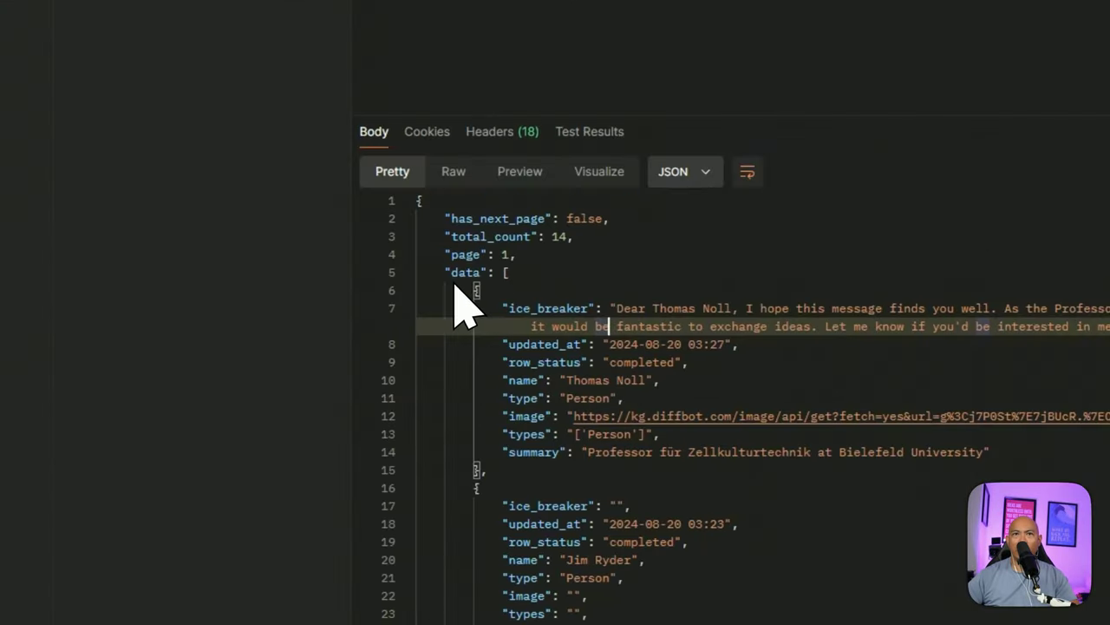
# Review the JSON response: the first record's ice_breaker and updated_at fields, total_count 14, and page.
pyautogui.click(513, 286)
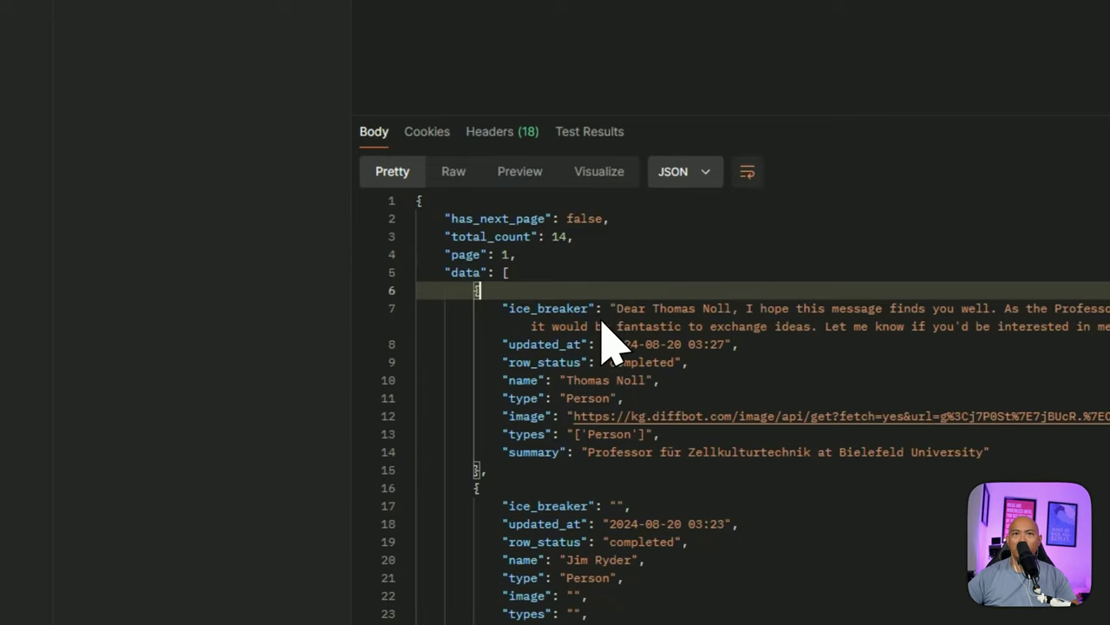
pyautogui.click(551, 312)
pyautogui.doubleClick(531, 311)
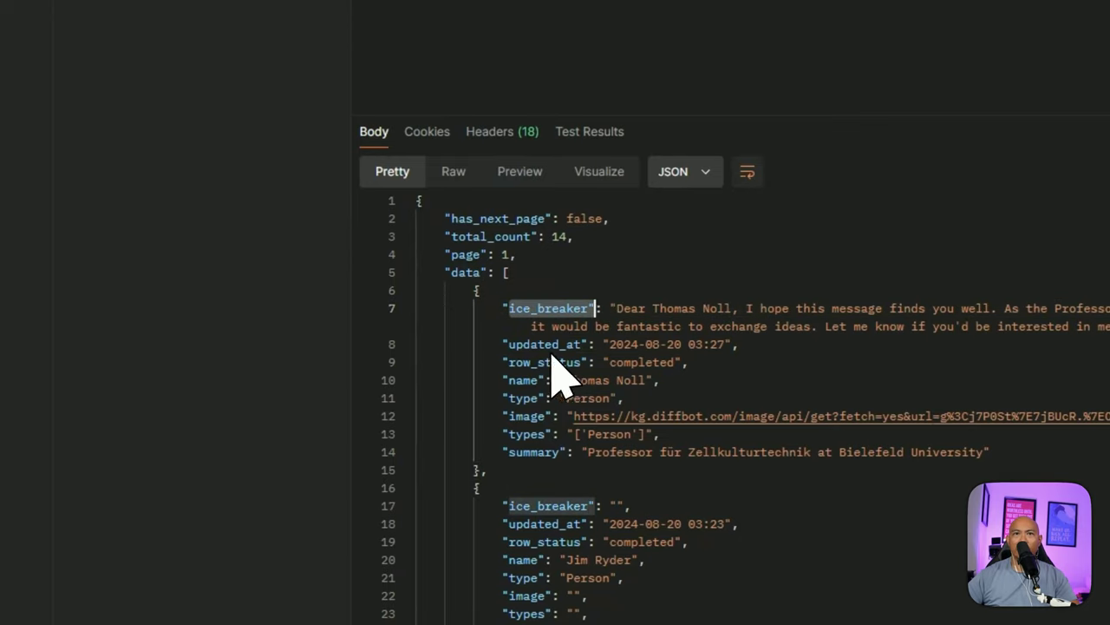
pyautogui.moveTo(529, 344); pyautogui.dragTo(545, 362)
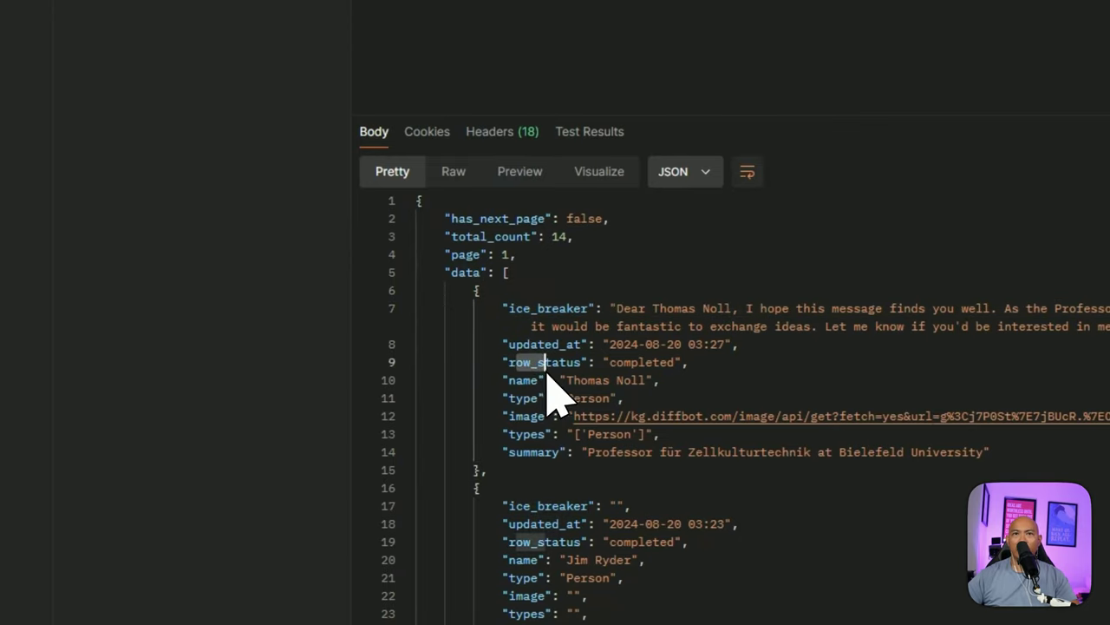
pyautogui.moveTo(531, 473); pyautogui.dragTo(474, 322)
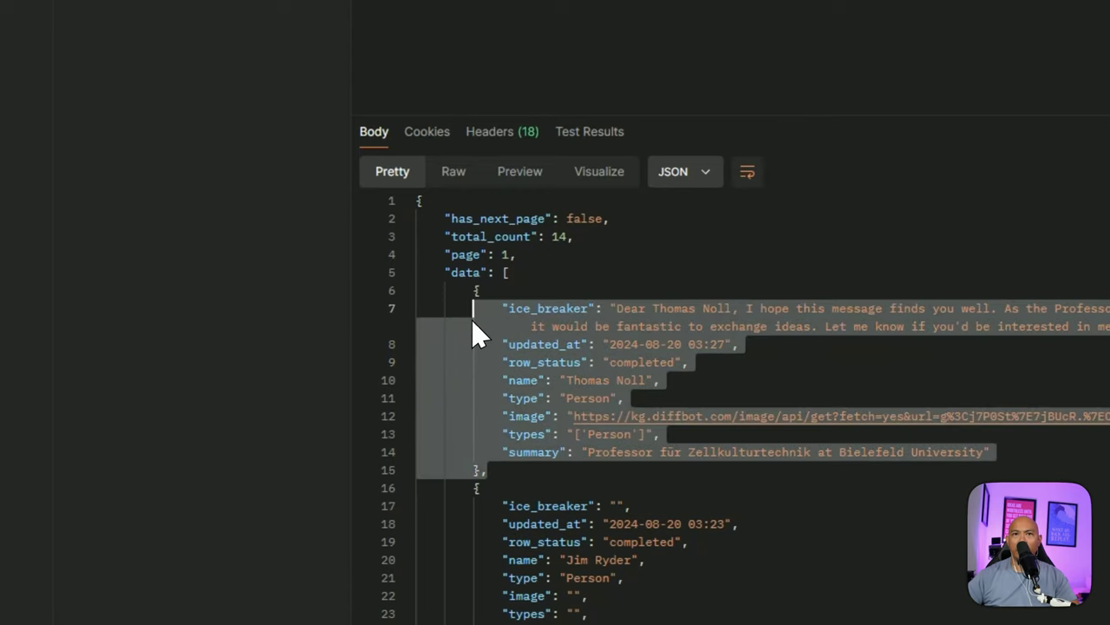
pyautogui.click(552, 238)
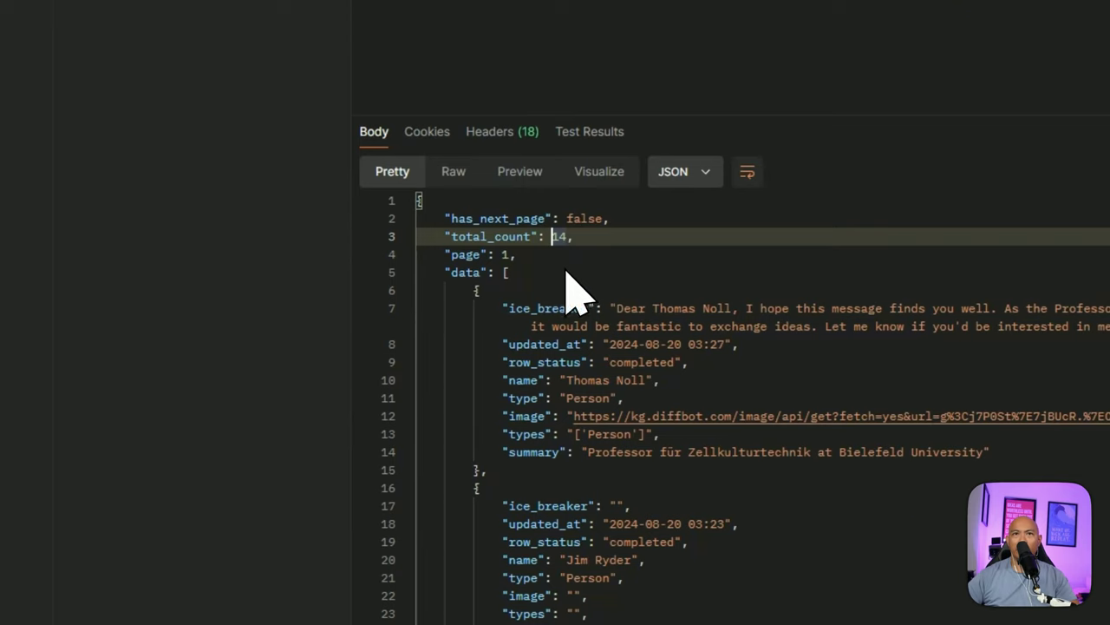
pyautogui.moveTo(565, 271); pyautogui.dragTo(517, 254)
pyautogui.click(479, 290)
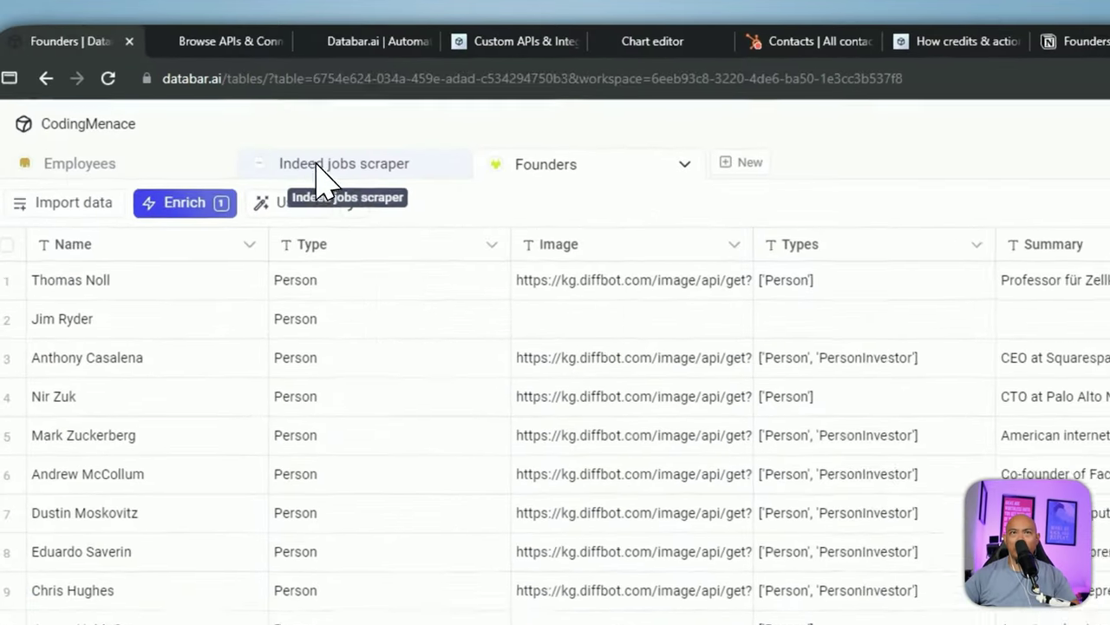
# View the Indeed jobs scraper table with the AI panel collapsed, then switch to the Activepieces sync flow.
pyautogui.click(182, 84)
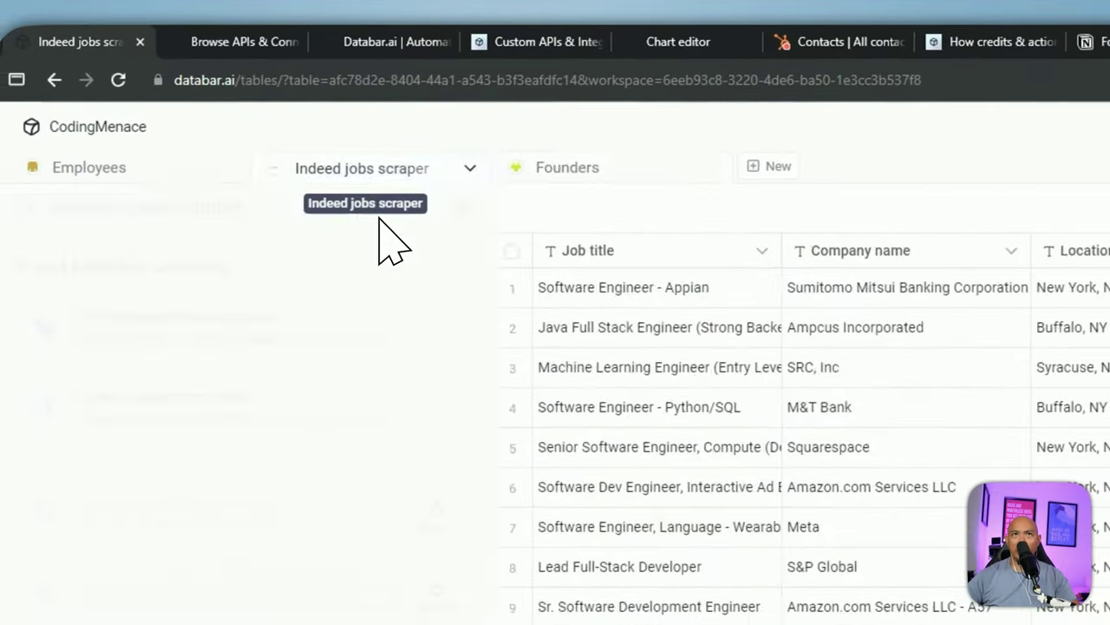
pyautogui.click(231, 98)
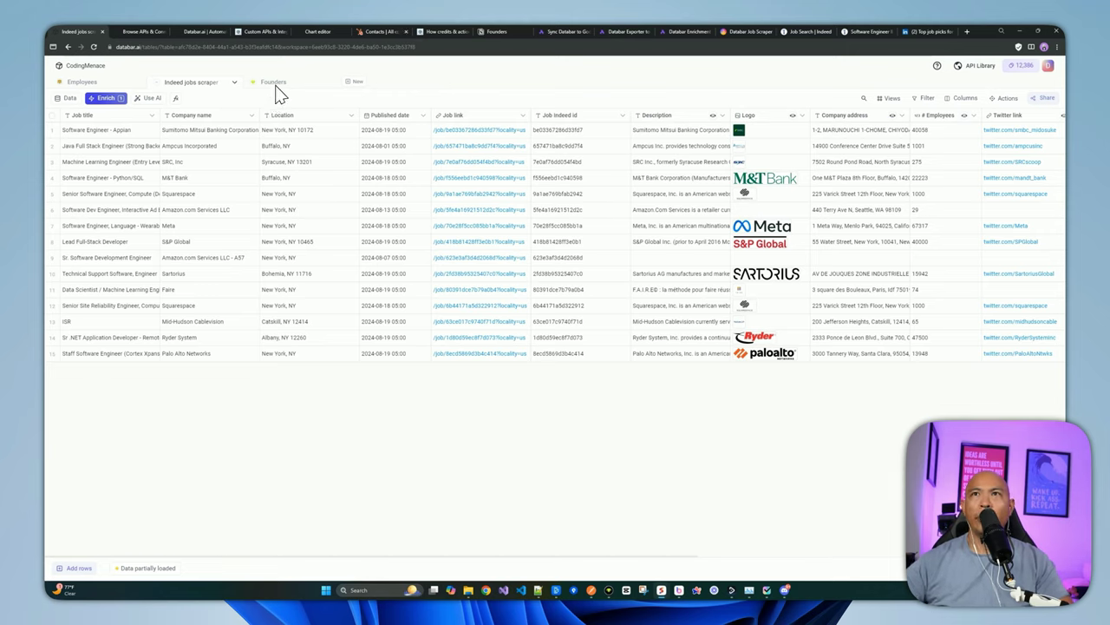
pyautogui.click(568, 32)
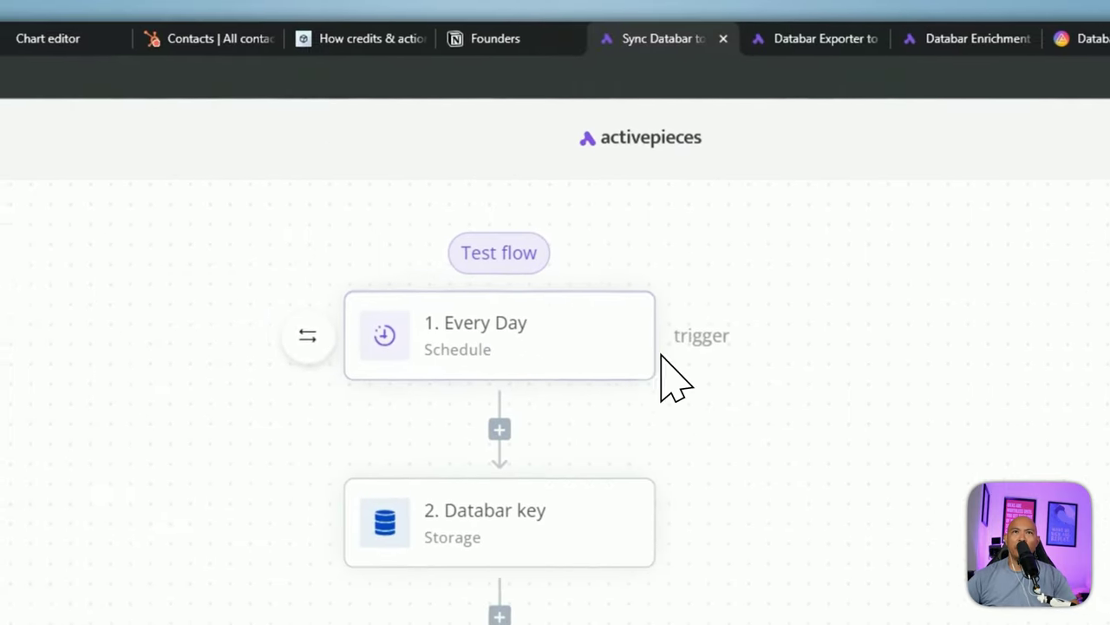
# Open the Send HTTP request step and highlight its Databar table API URL.
pyautogui.click(483, 367)
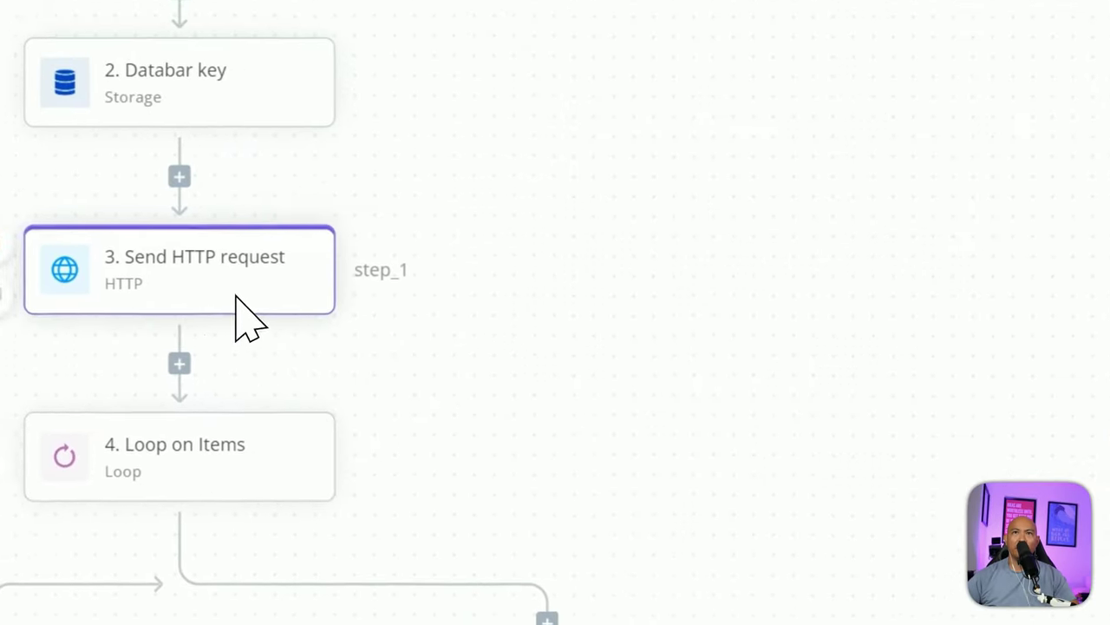
pyautogui.click(236, 295)
pyautogui.moveTo(888, 339); pyautogui.dragTo(689, 302)
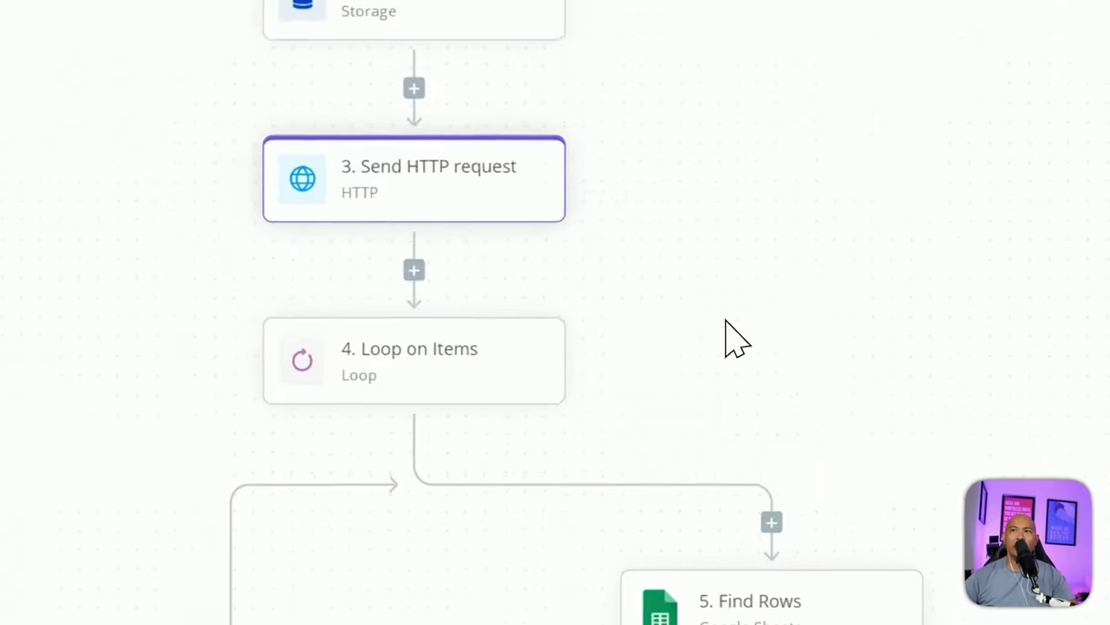
# Expand the HTTP step's sample output to inspect the page value and the 85 data records.
pyautogui.click(792, 349)
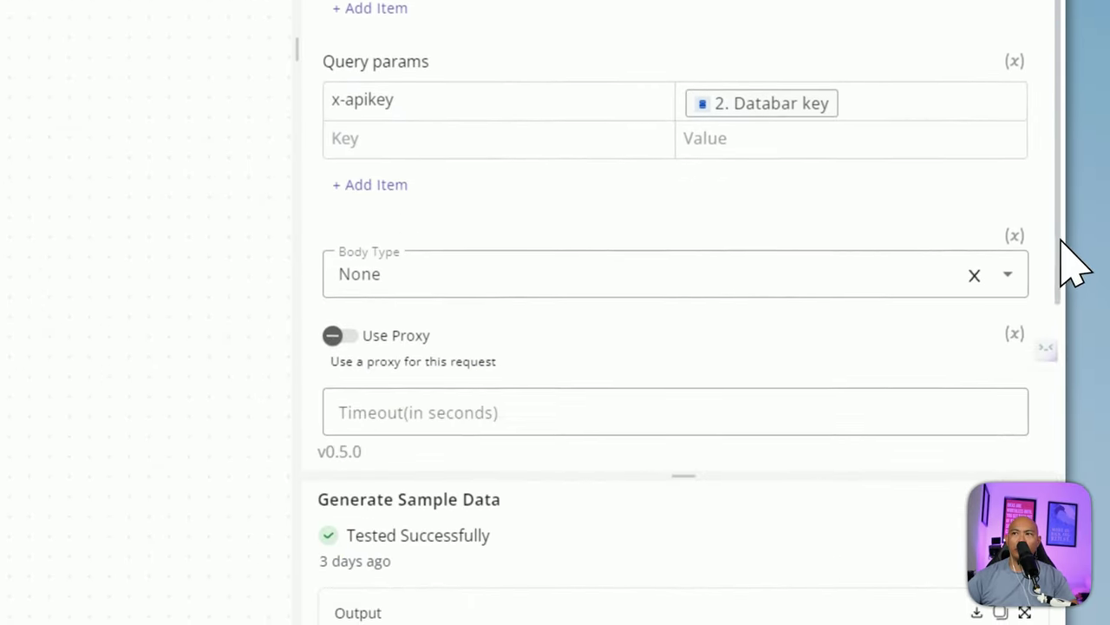
pyautogui.scroll(-3, 1046, 287)
pyautogui.click(507, 302)
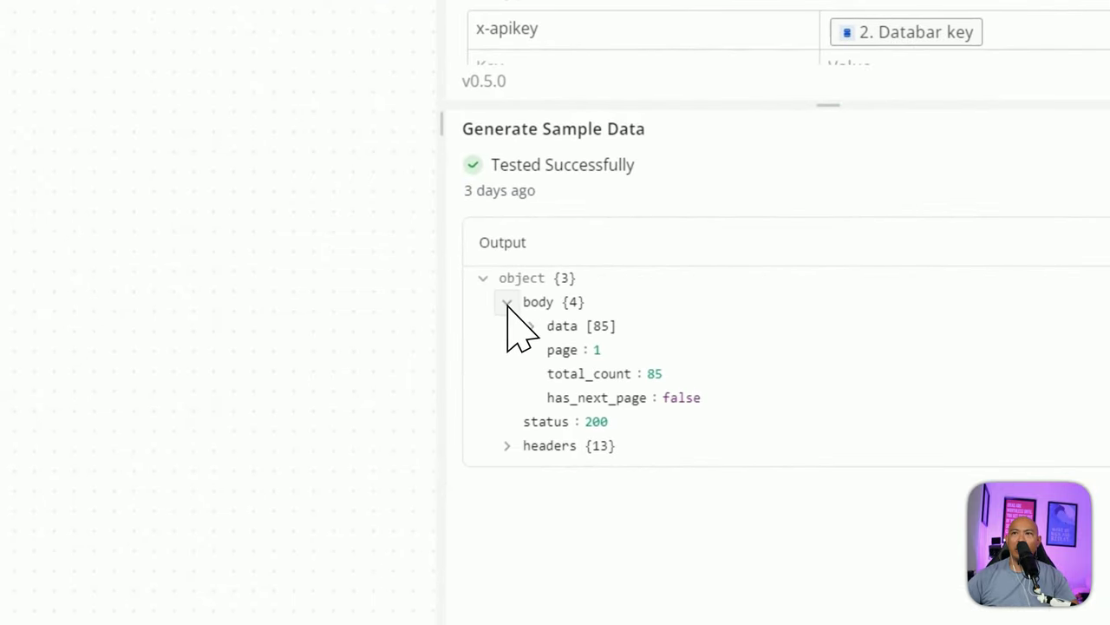
pyautogui.moveTo(564, 354); pyautogui.dragTo(593, 388)
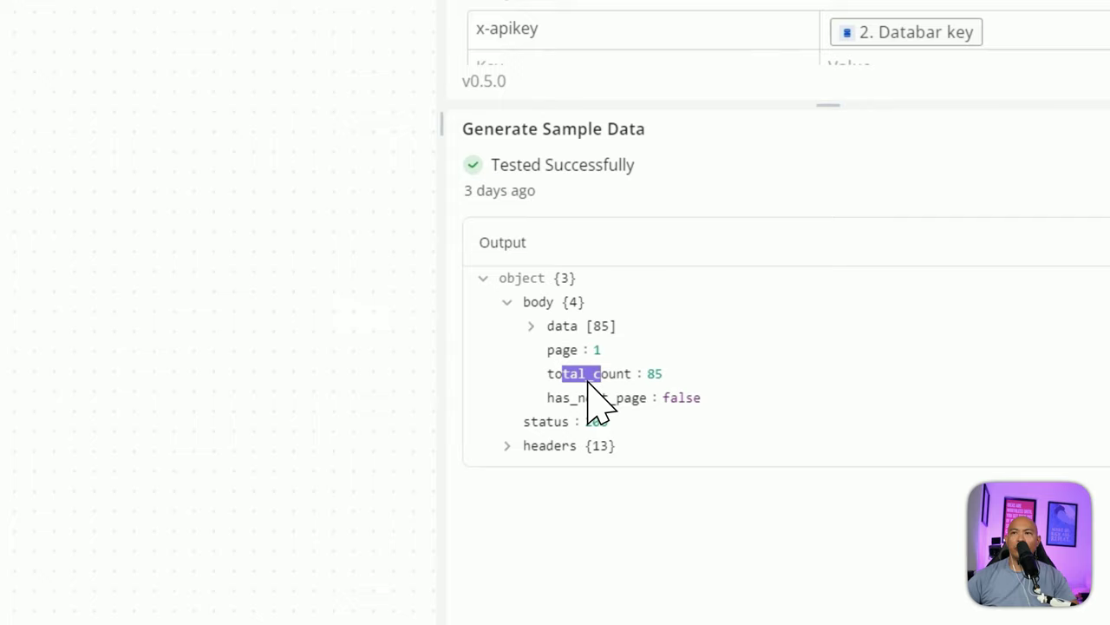
pyautogui.click(531, 333)
pyautogui.click(559, 352)
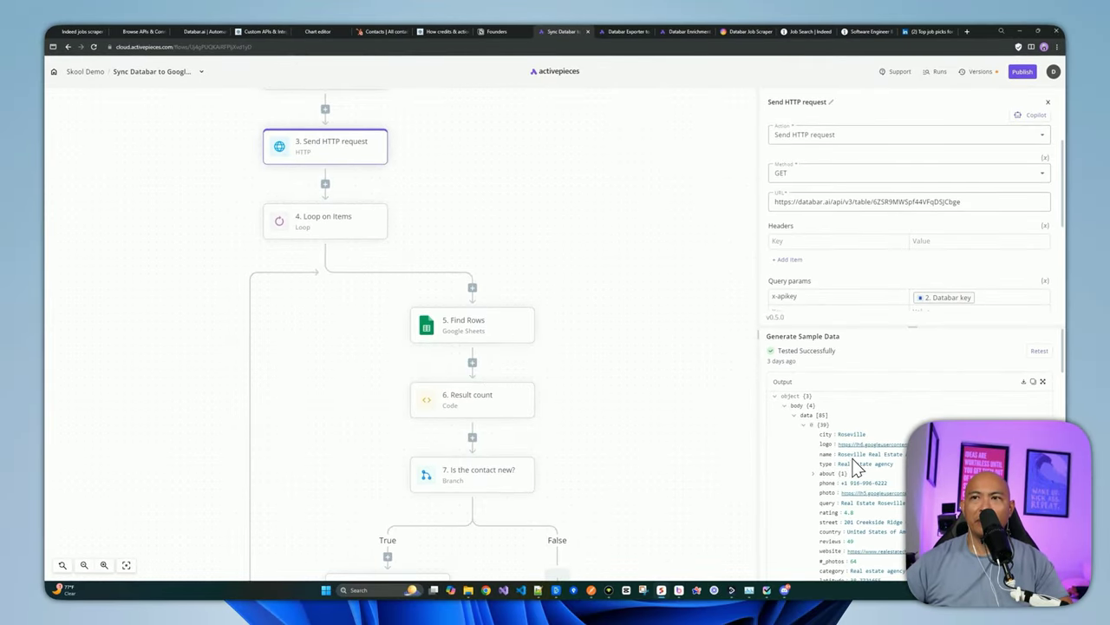
pyautogui.scroll(-1, 828, 473)
pyautogui.scroll(-10, 820, 441)
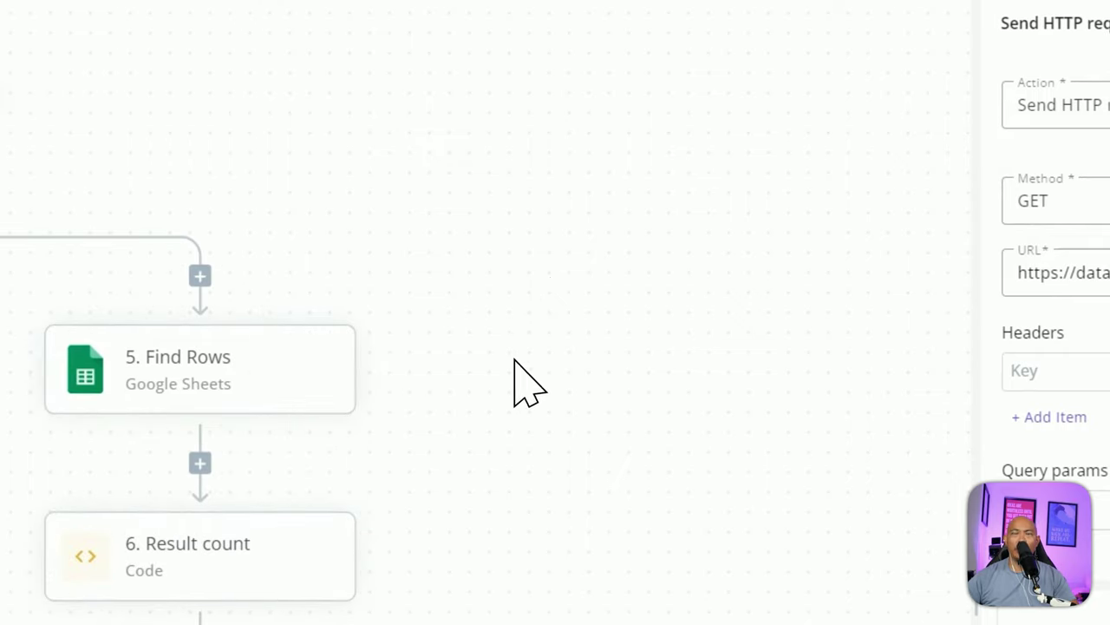
pyautogui.scroll(-1, 518, 439)
# Step through the Result count, Find Rows and 'Is the contact new?' nodes.
pyautogui.click(228, 555)
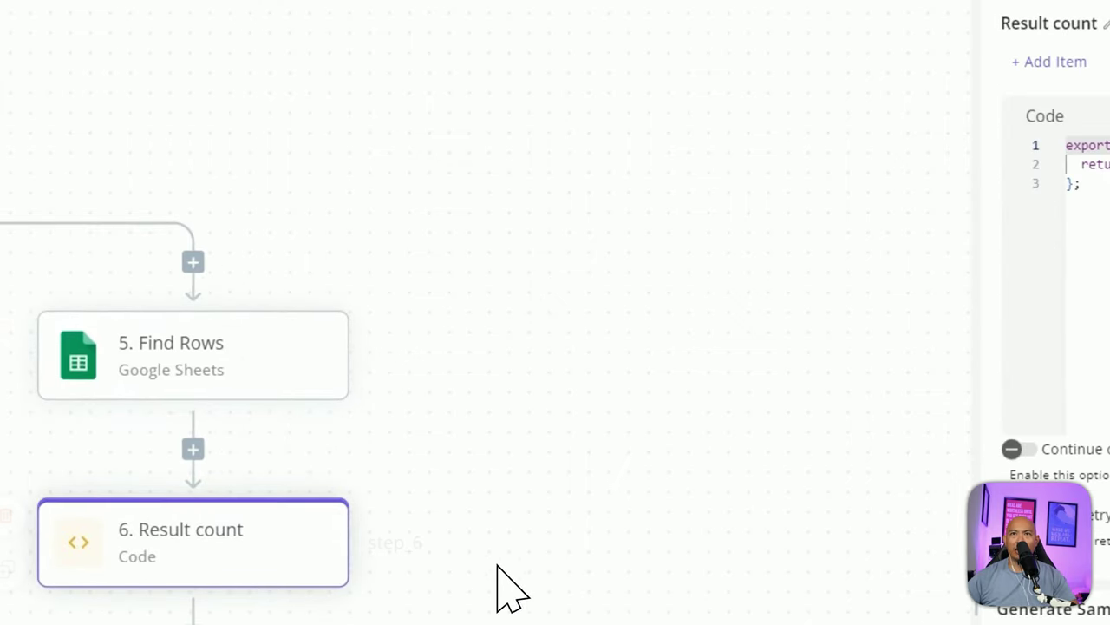
pyautogui.click(218, 383)
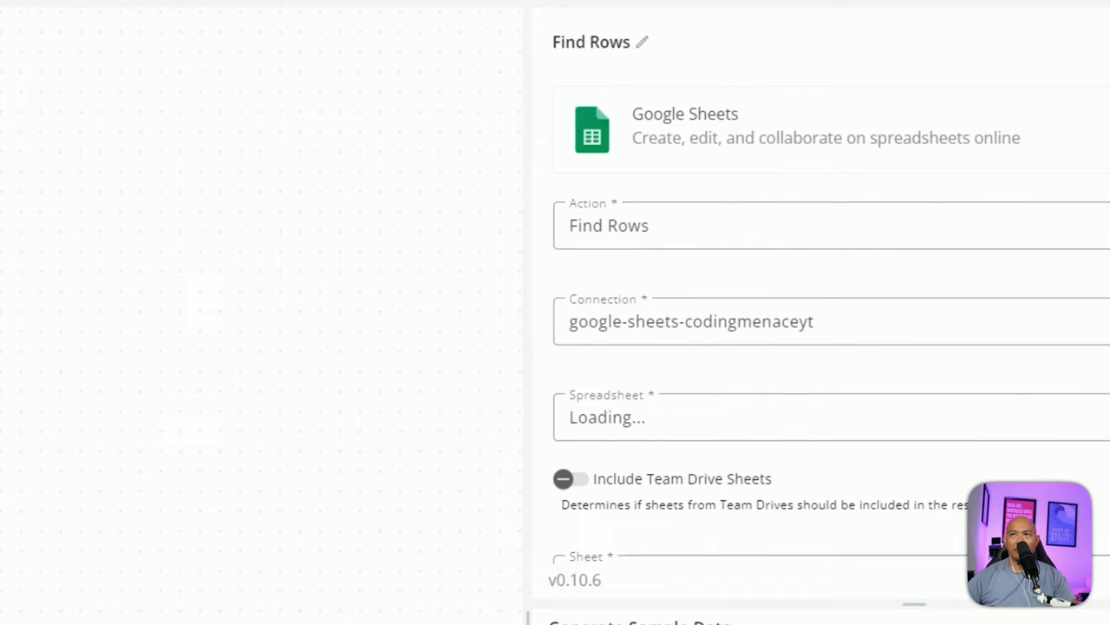
pyautogui.scroll(-3, 765, 345)
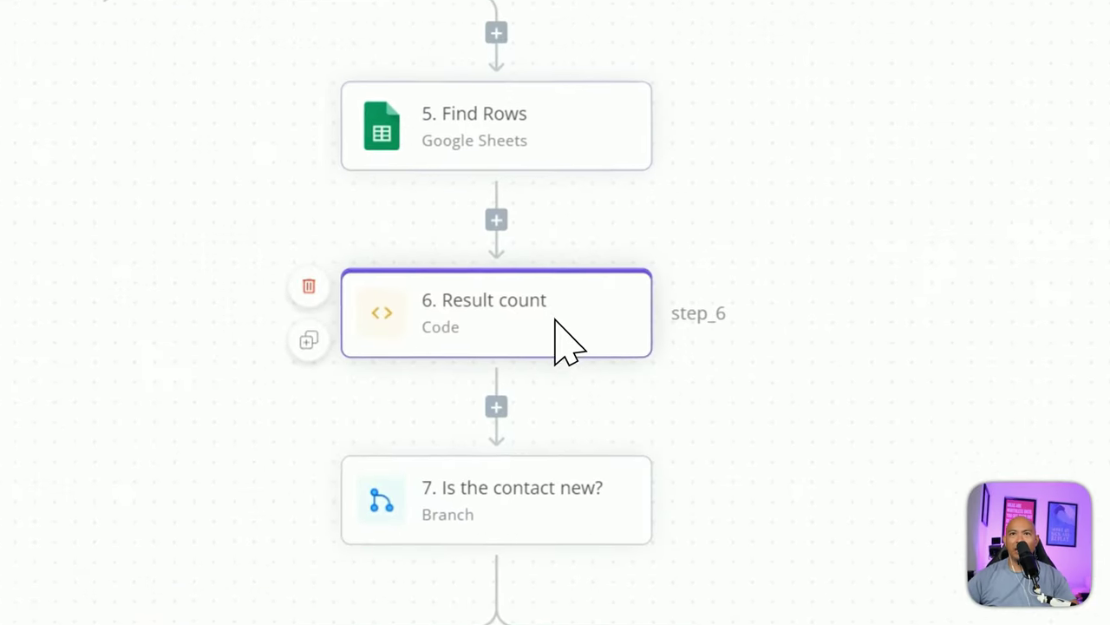
pyautogui.click(431, 387)
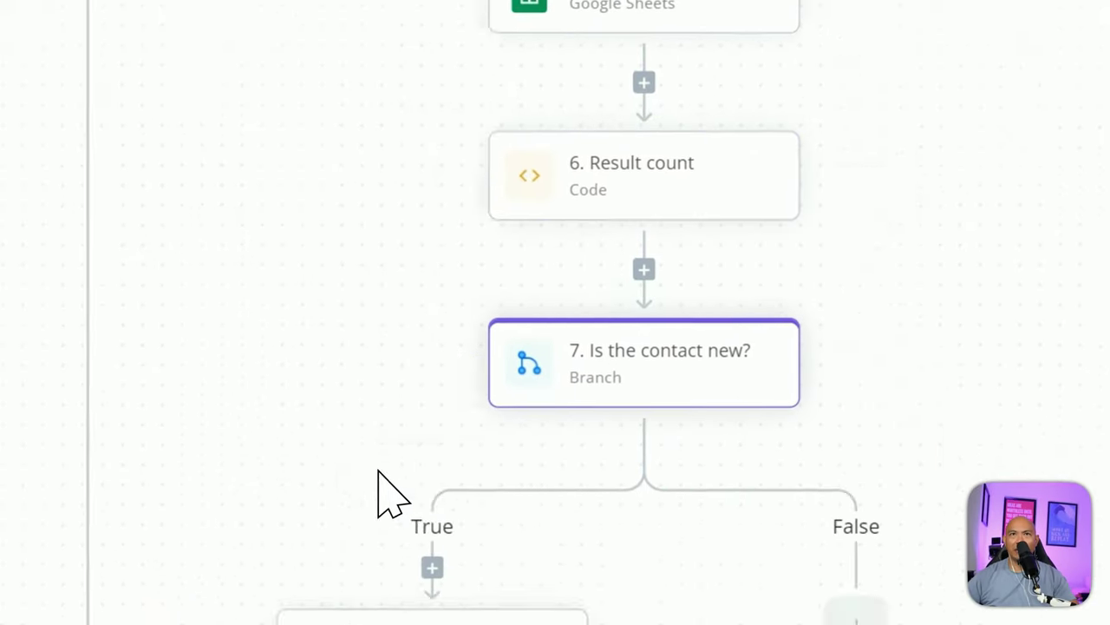
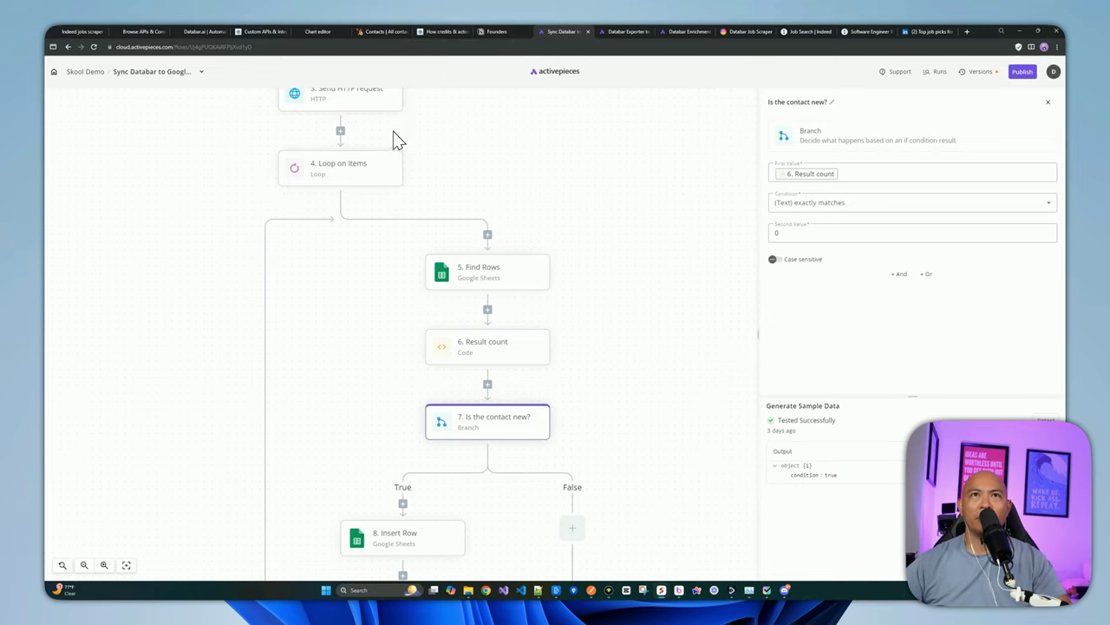
# Open the Indeed jobs scraper table and show its Share export options.
pyautogui.click(80, 32)
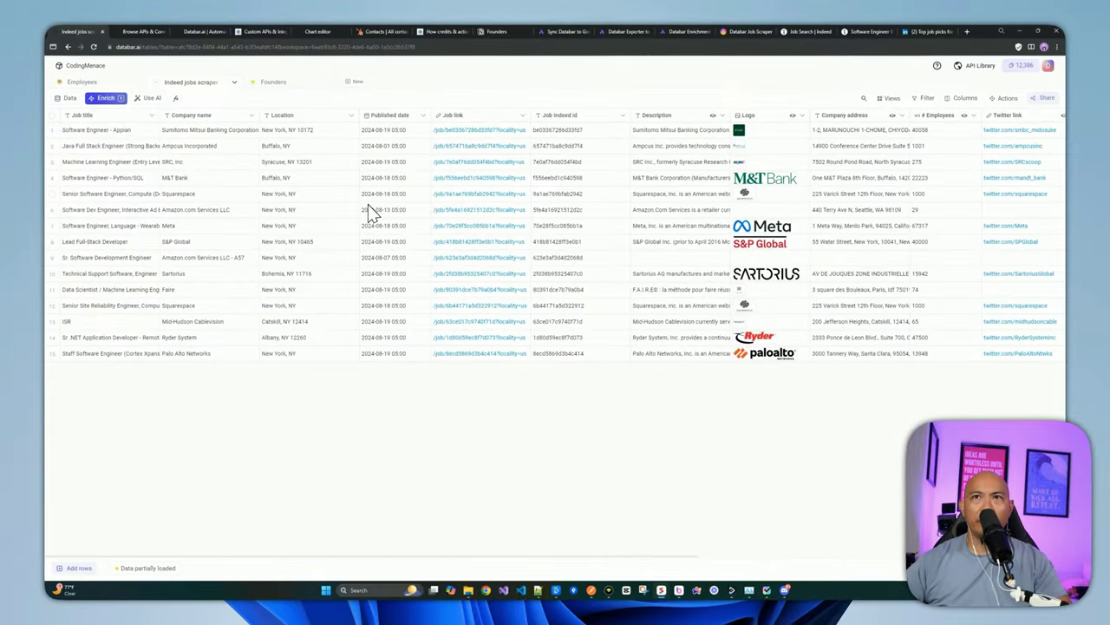
pyautogui.click(1043, 97)
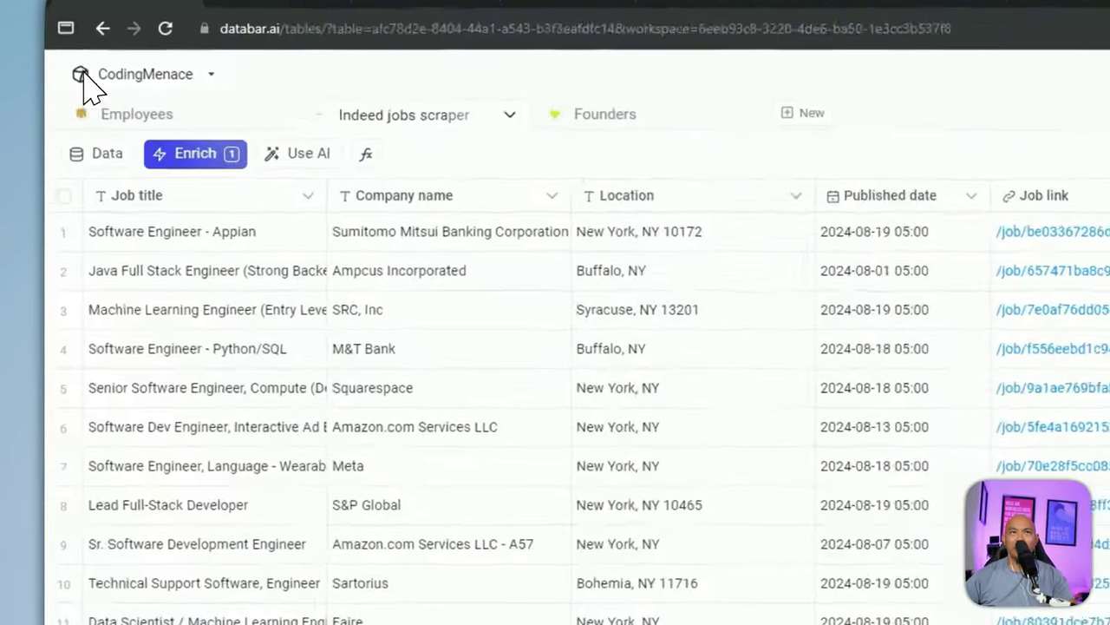
# From the workspace table list, check the HubSpot Contacts list.
pyautogui.click(64, 68)
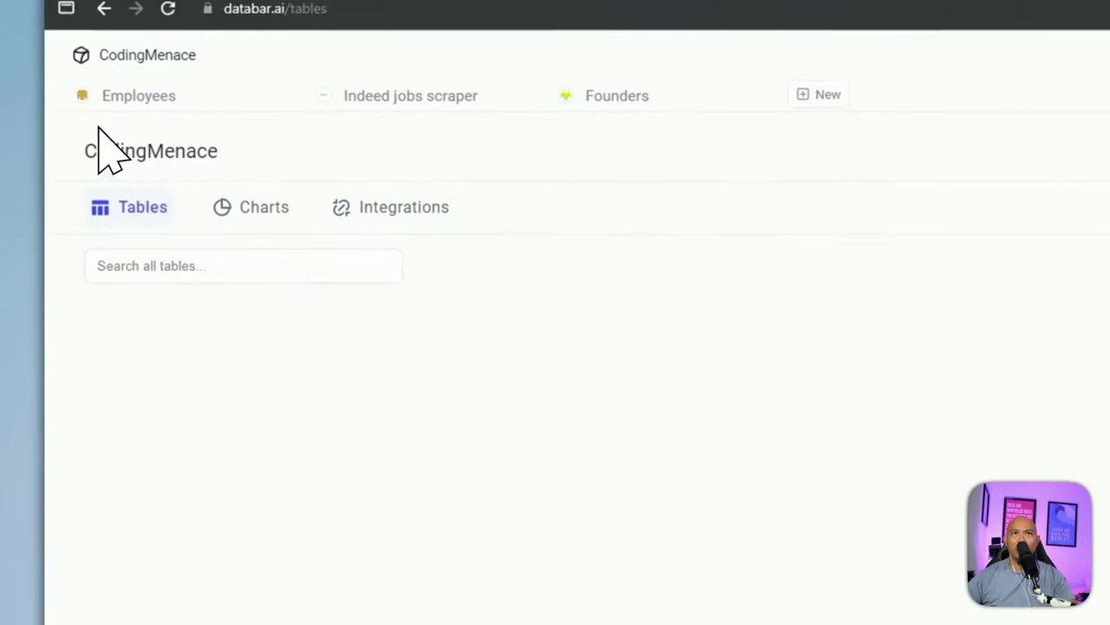
pyautogui.scroll(-1, 123, 273)
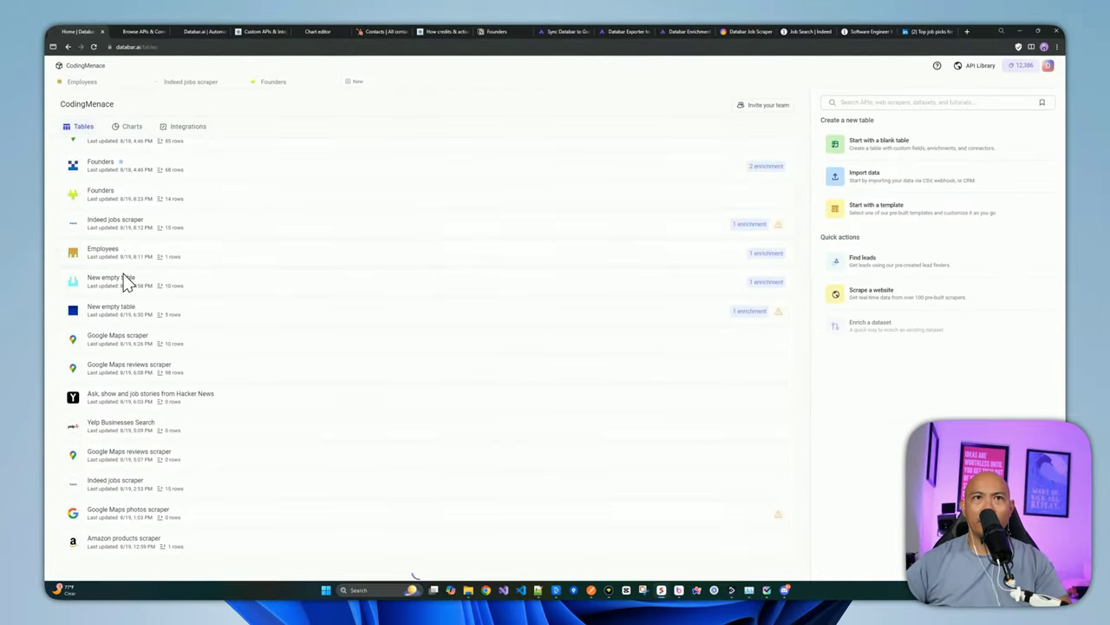
pyautogui.scroll(1, 124, 273)
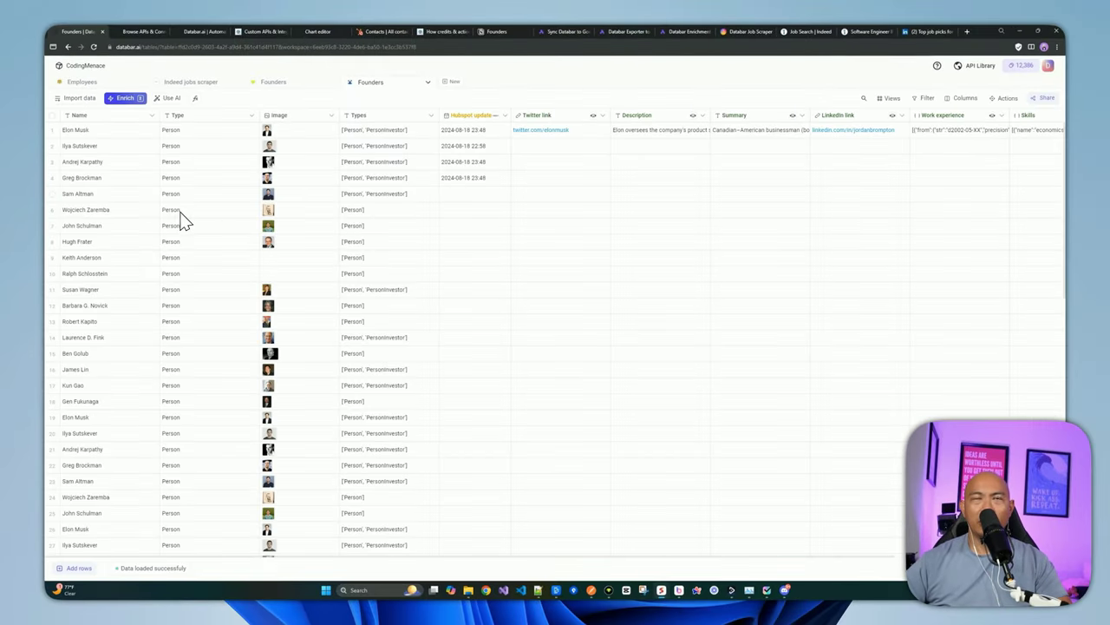
pyautogui.click(373, 32)
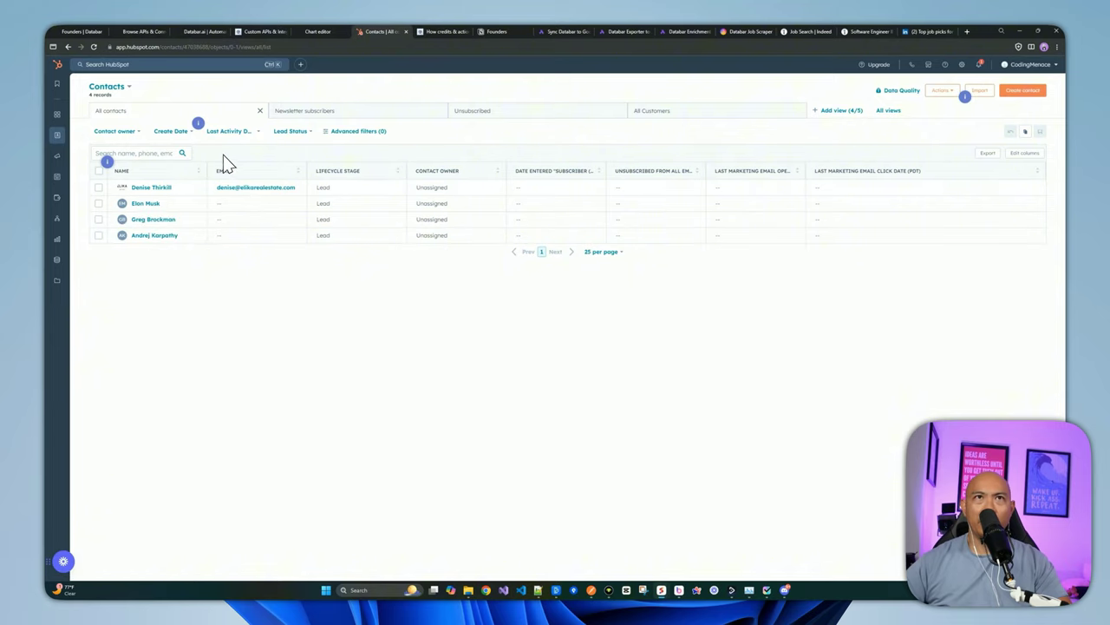
# Back in the Founders table, show the HubSpot sync actions under Share.
pyautogui.click(82, 31)
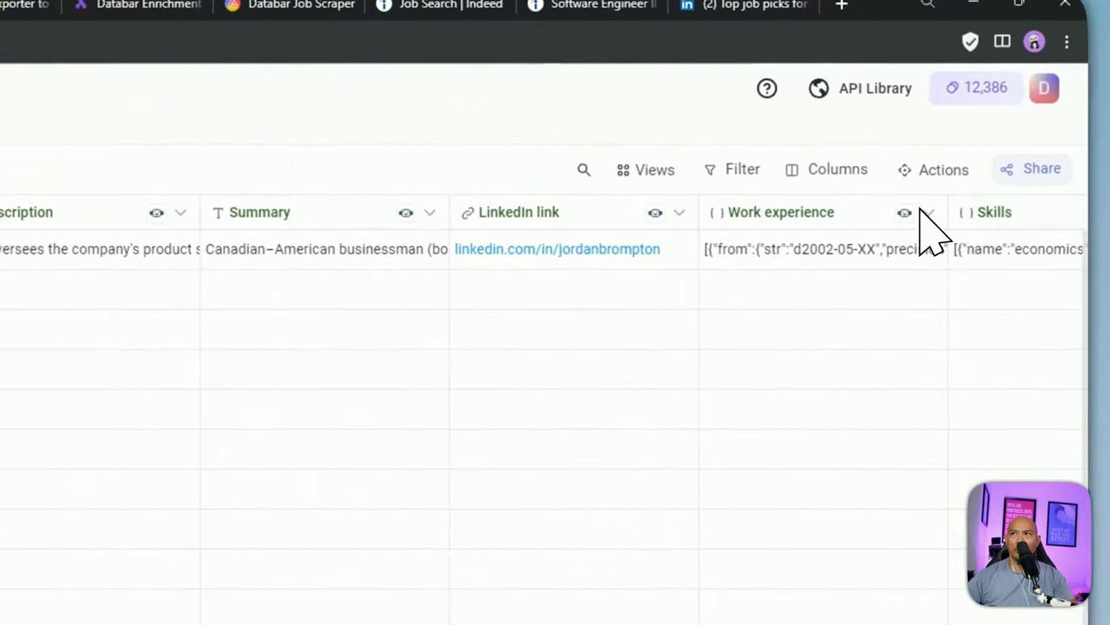
pyautogui.click(1030, 171)
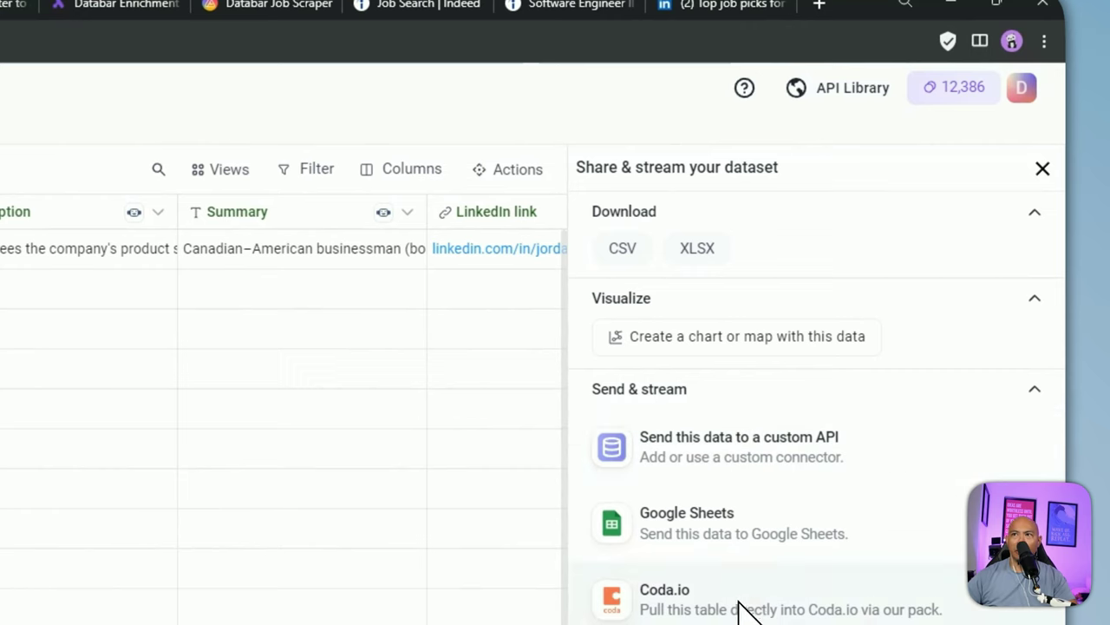
pyautogui.click(712, 335)
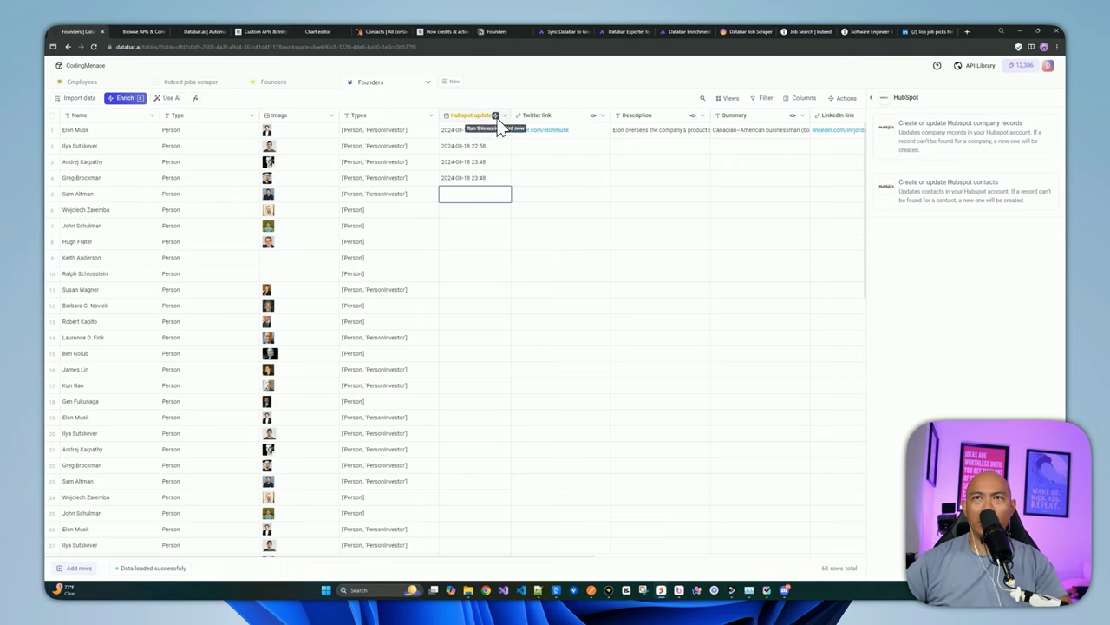
# Run the Hubspot update for Founders rows 5 and 6 and confirm them in HubSpot Contacts.
pyautogui.click(504, 194)
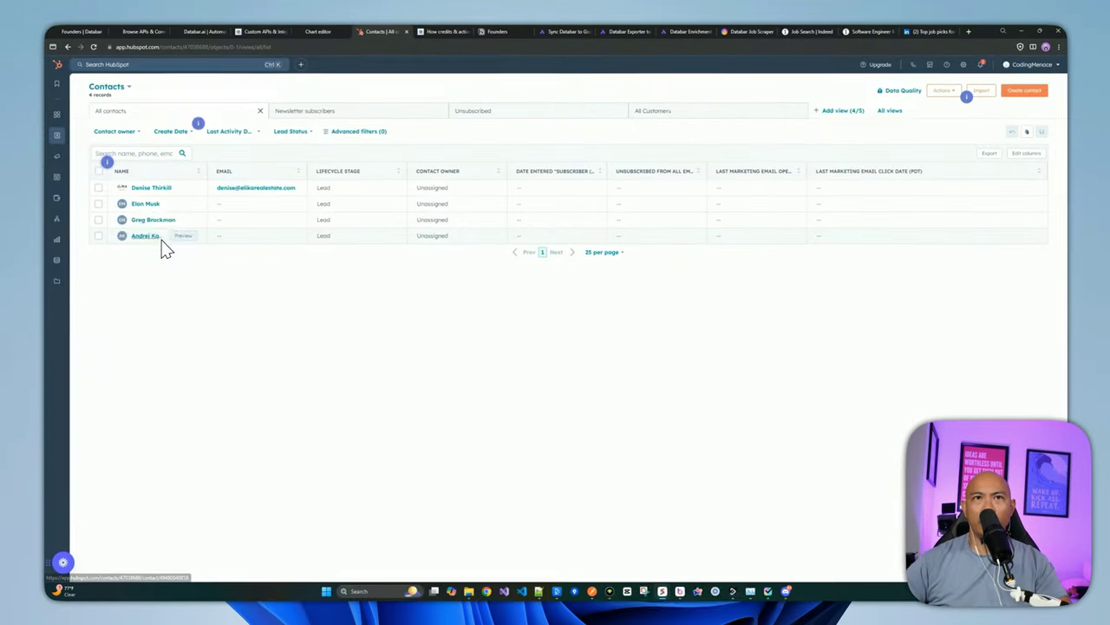
pyautogui.click(94, 46)
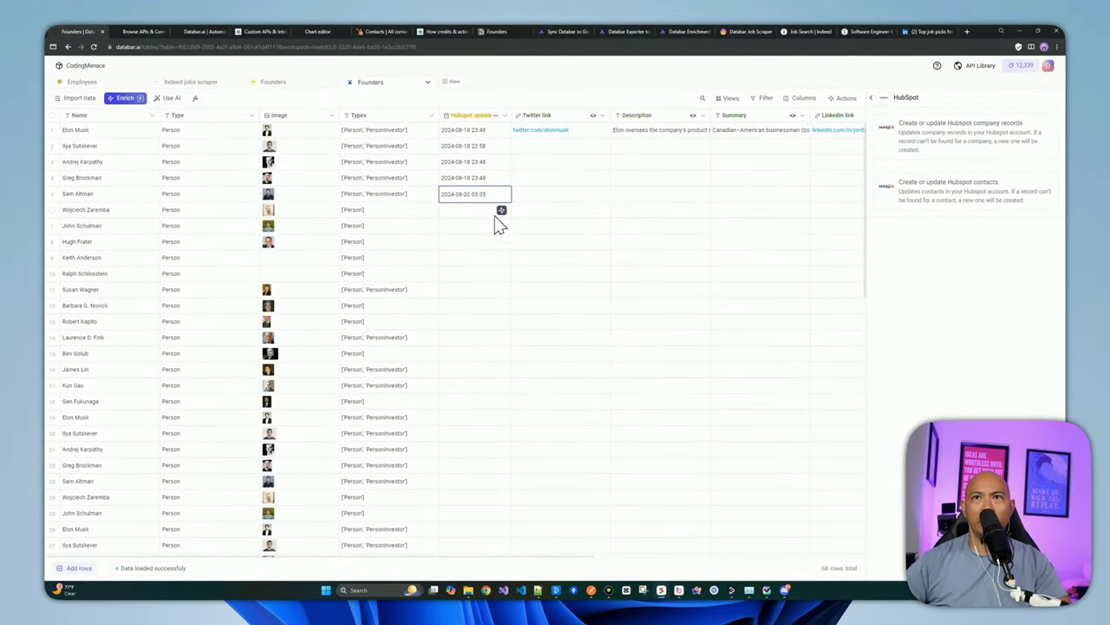
pyautogui.click(501, 209)
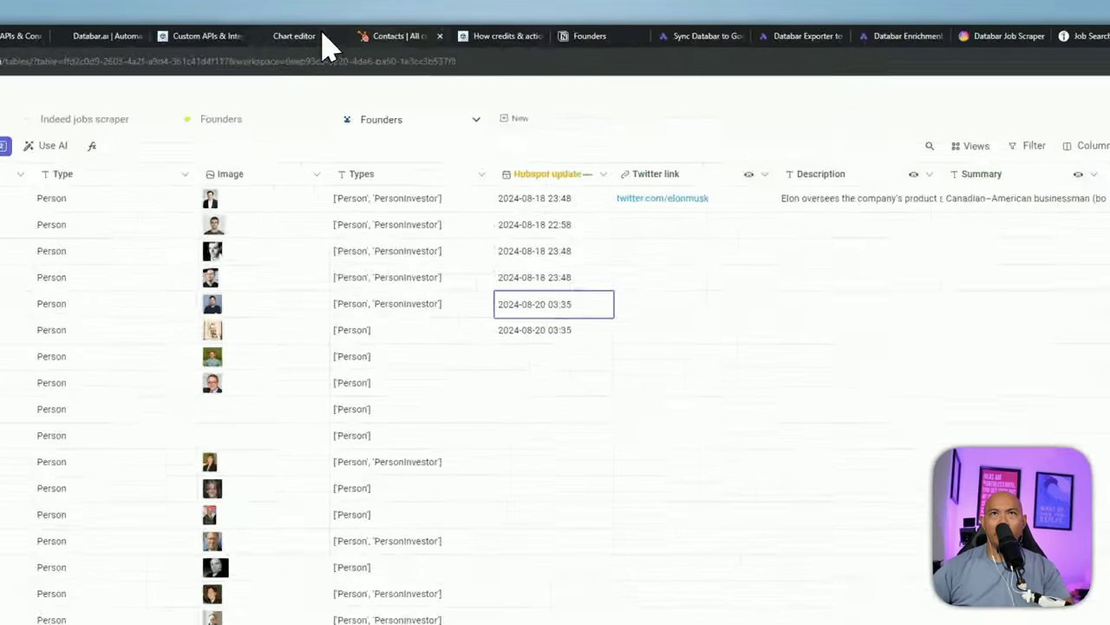
pyautogui.click(382, 32)
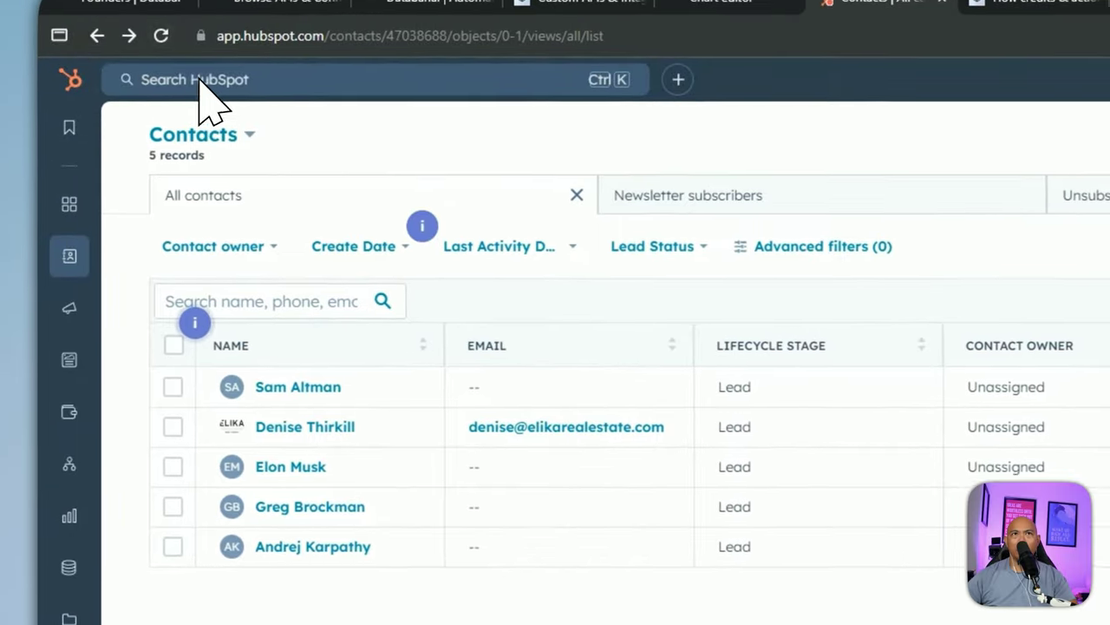
pyautogui.click(160, 36)
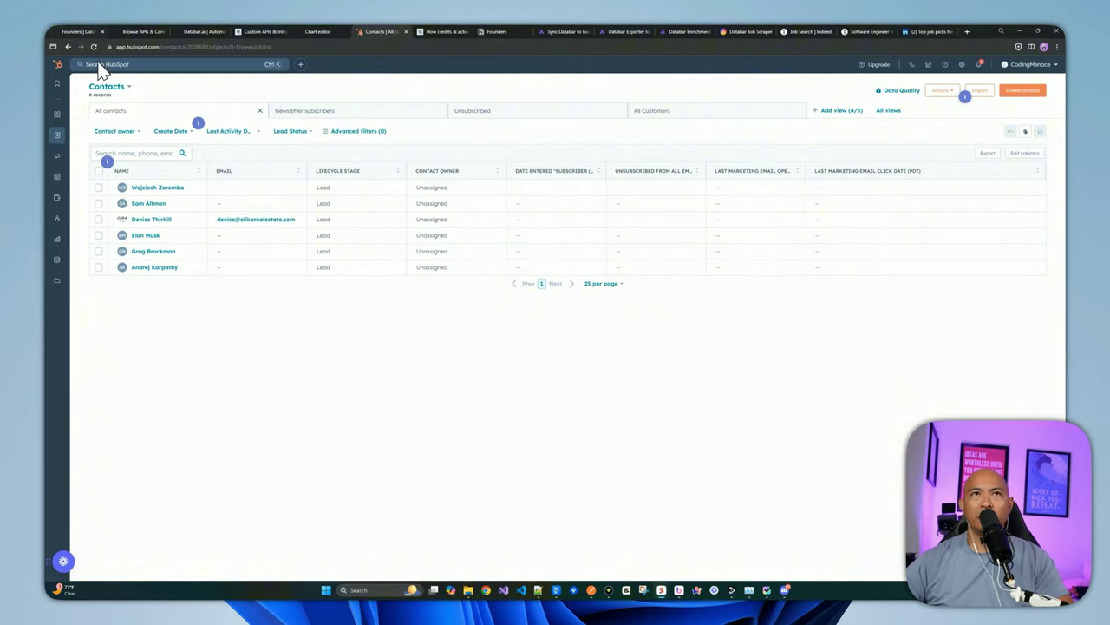
pyautogui.click(78, 31)
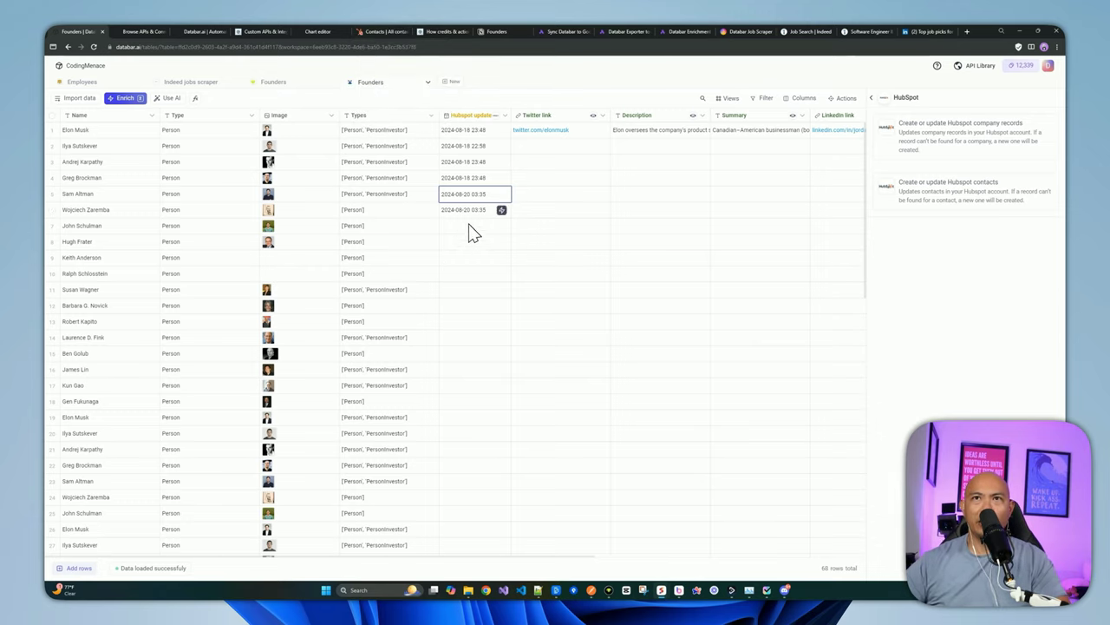
pyautogui.moveTo(503, 215)
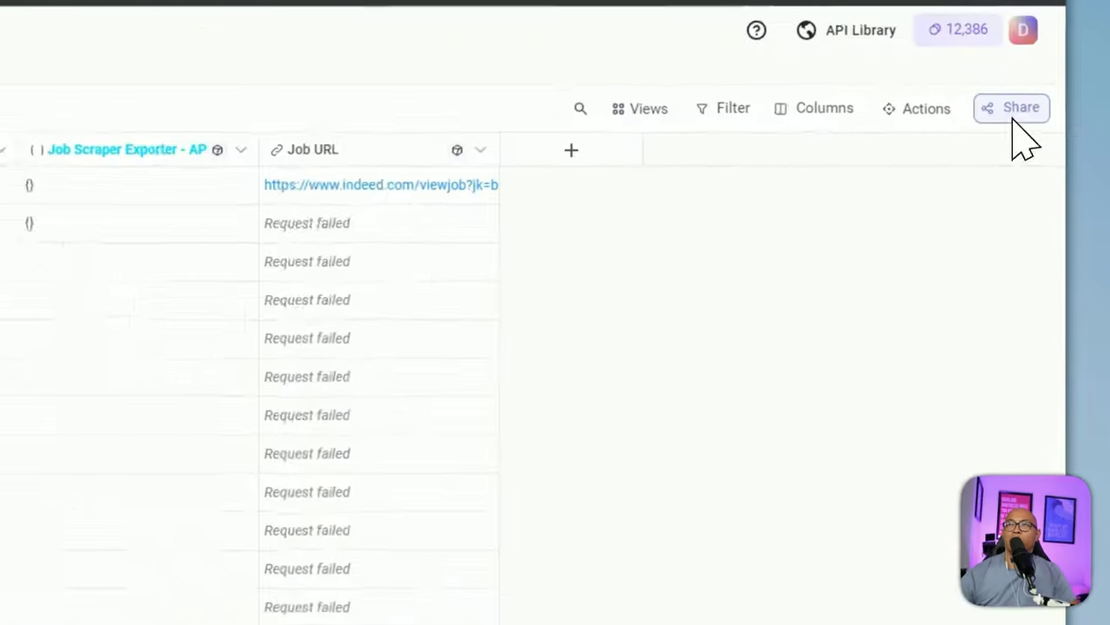
# From the Indeed jobs table's Share menu, choose 'Send this data to a custom API'.
pyautogui.click(1044, 97)
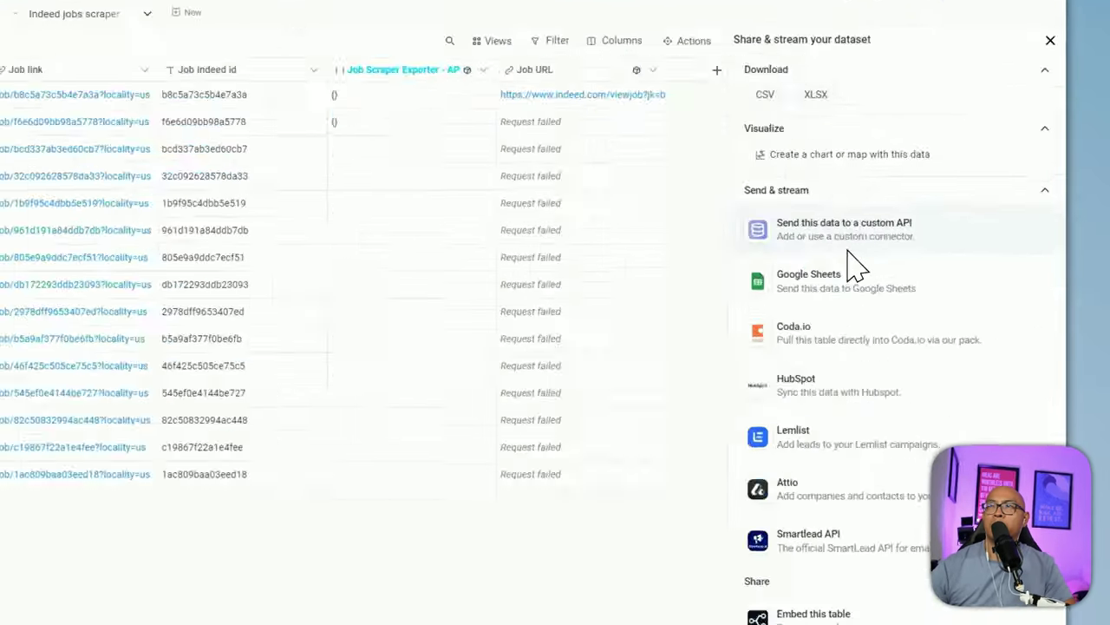
pyautogui.click(935, 207)
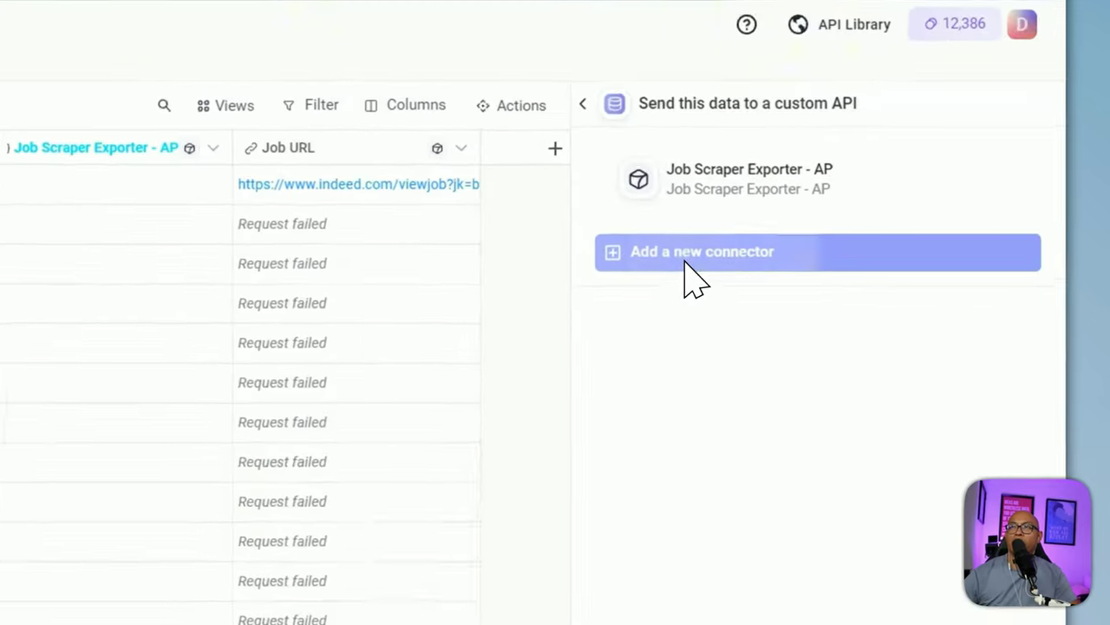
# Start a new custom API connector and focus its Connector name and API URL fields.
pyautogui.click(914, 163)
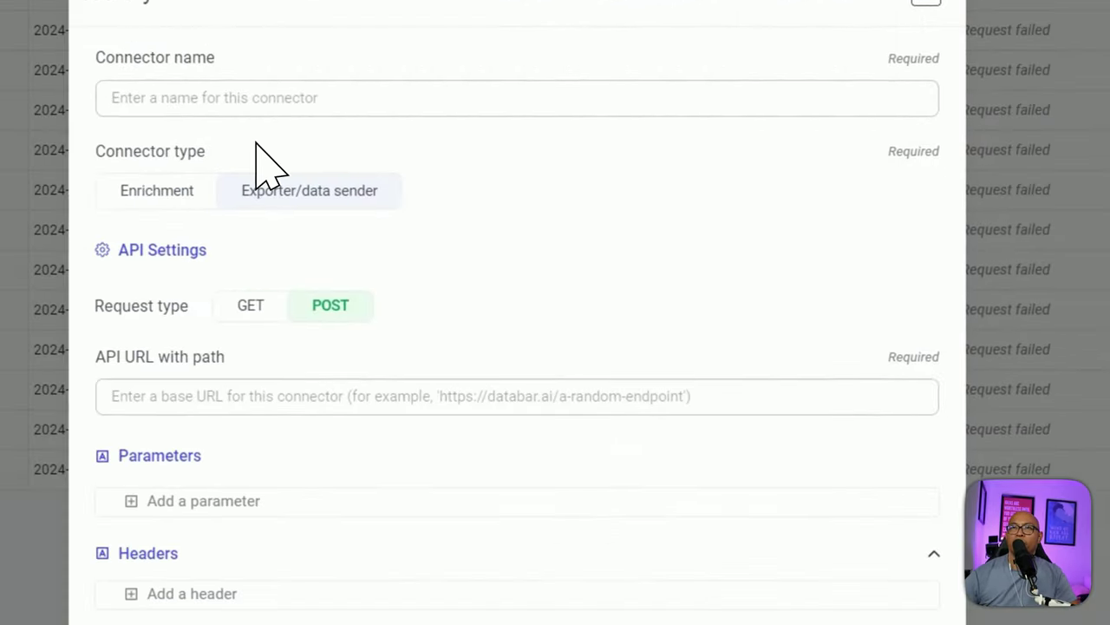
pyautogui.click(33, 168)
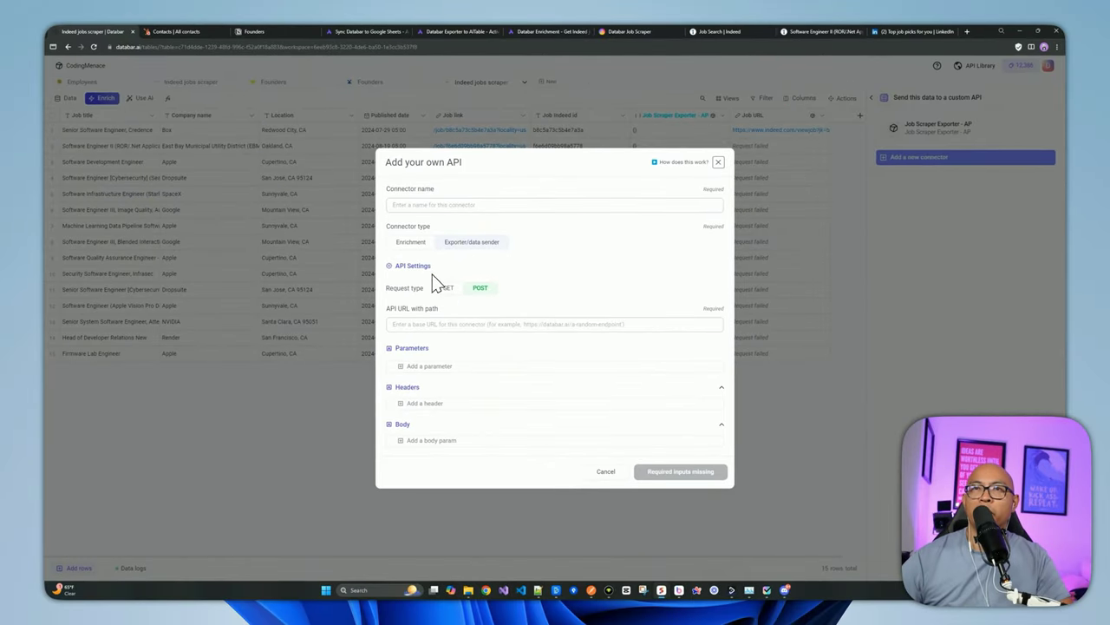
pyautogui.click(442, 210)
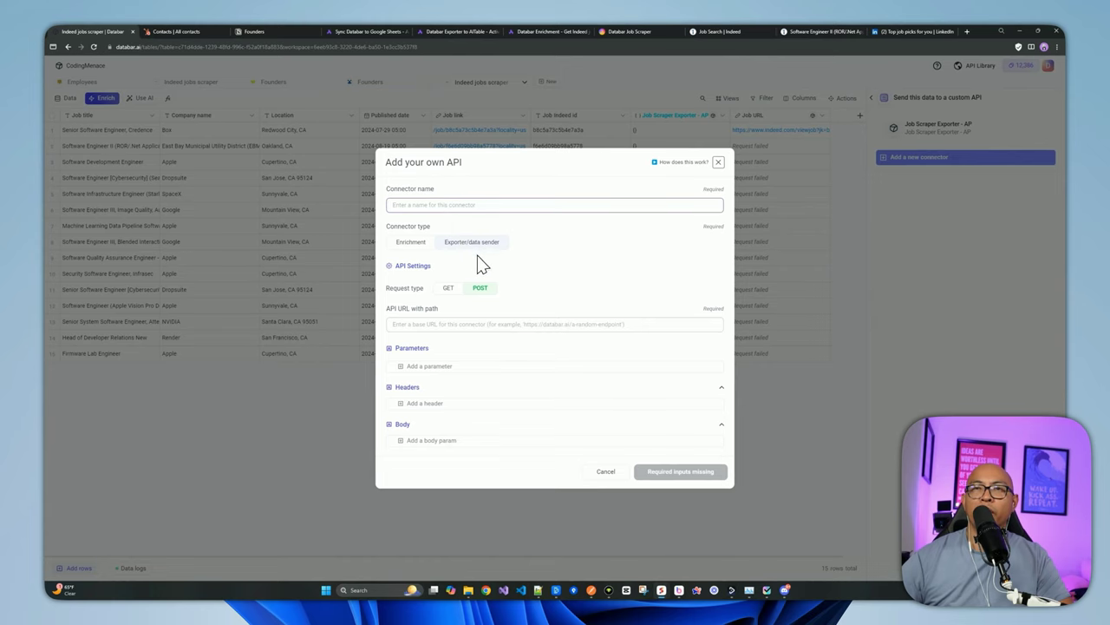
pyautogui.click(449, 324)
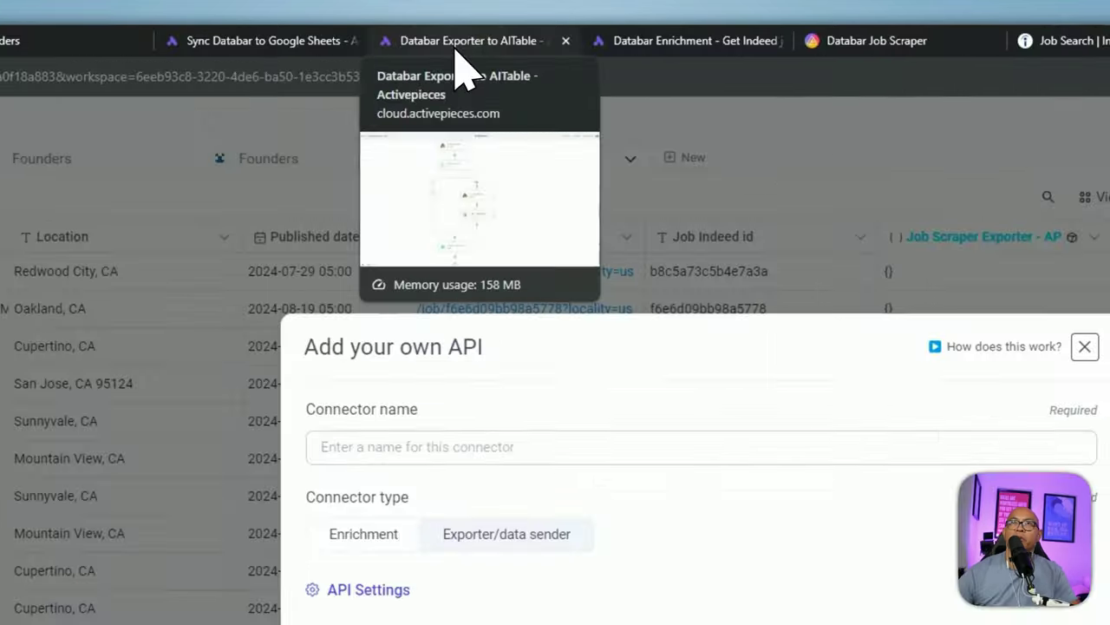
# Inspect the Catch Webhook sample output and select the id value b8c5a73c5b4e7a3a.
pyautogui.click(451, 32)
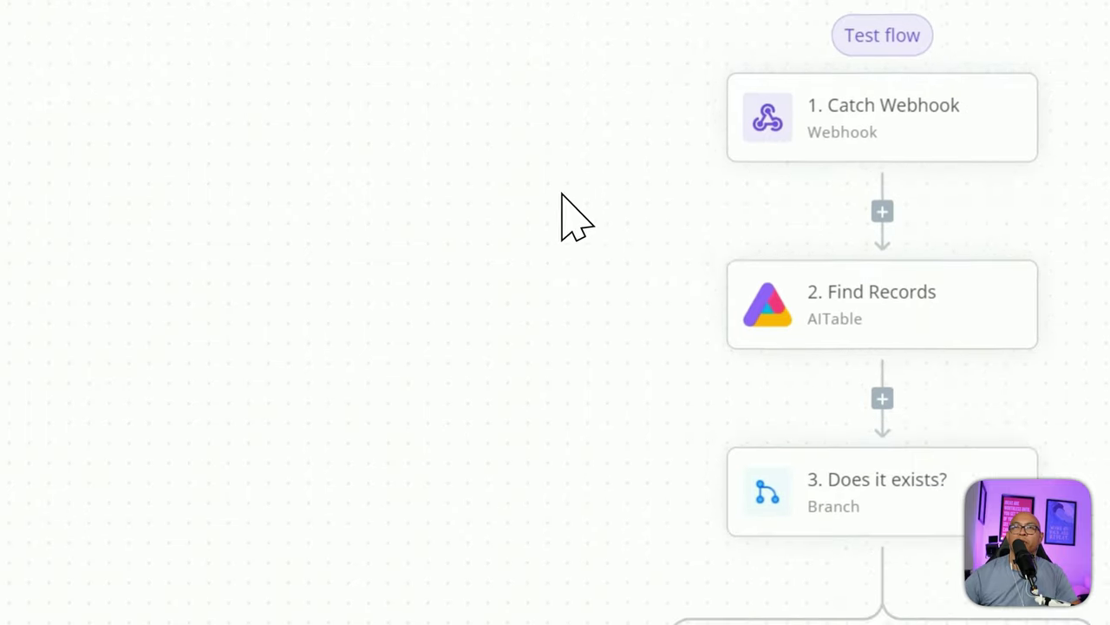
pyautogui.click(961, 152)
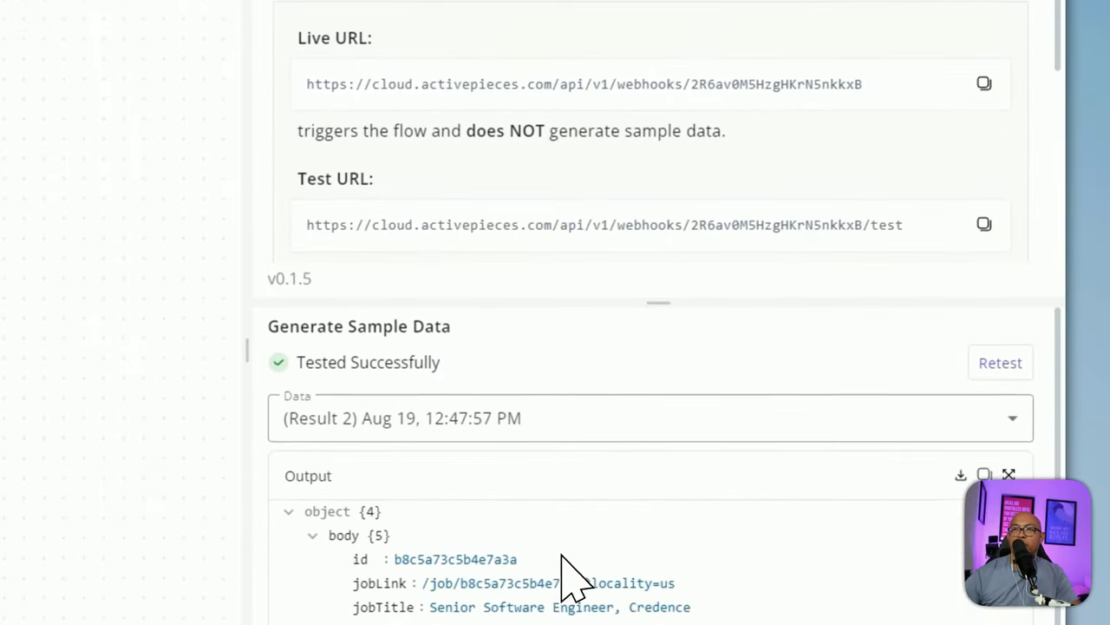
pyautogui.moveTo(391, 581); pyautogui.dragTo(399, 618)
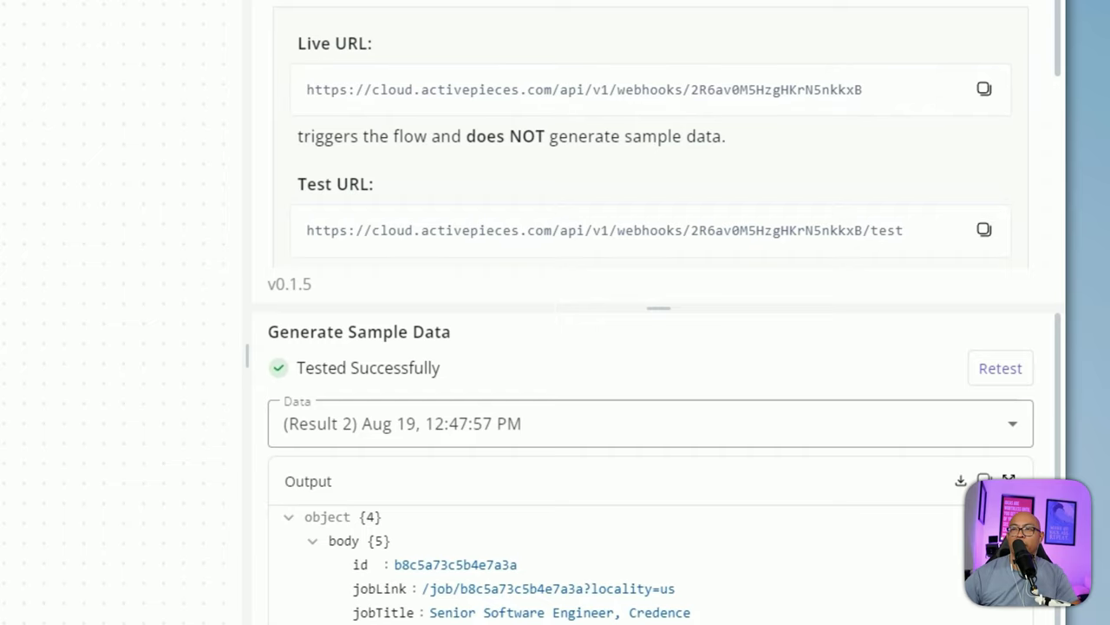
pyautogui.moveTo(395, 565); pyautogui.dragTo(679, 597)
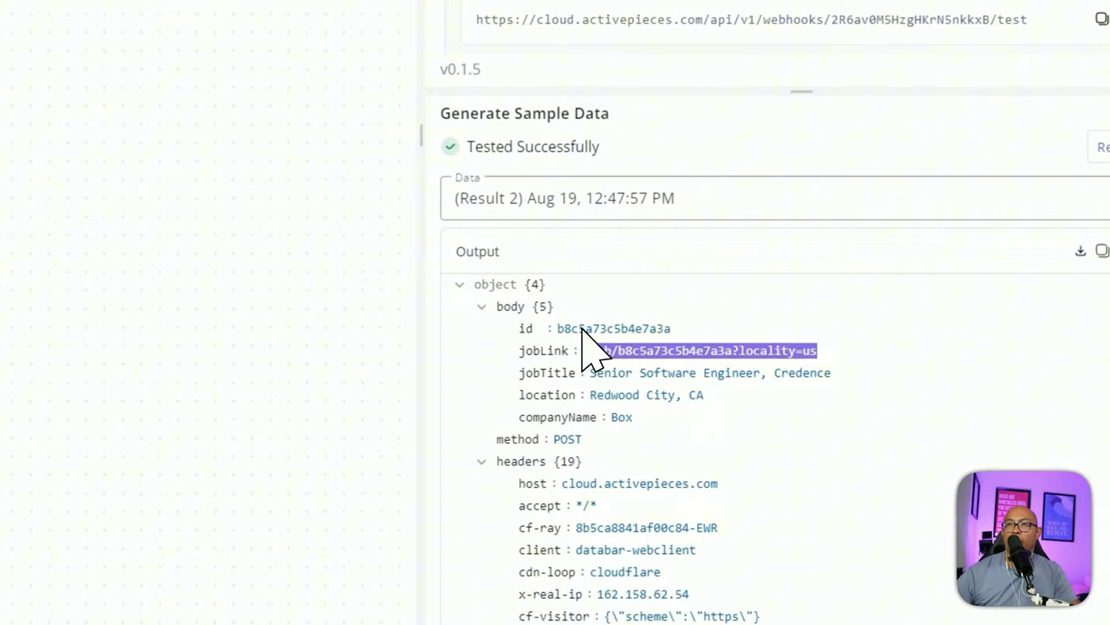
pyautogui.click(810, 427)
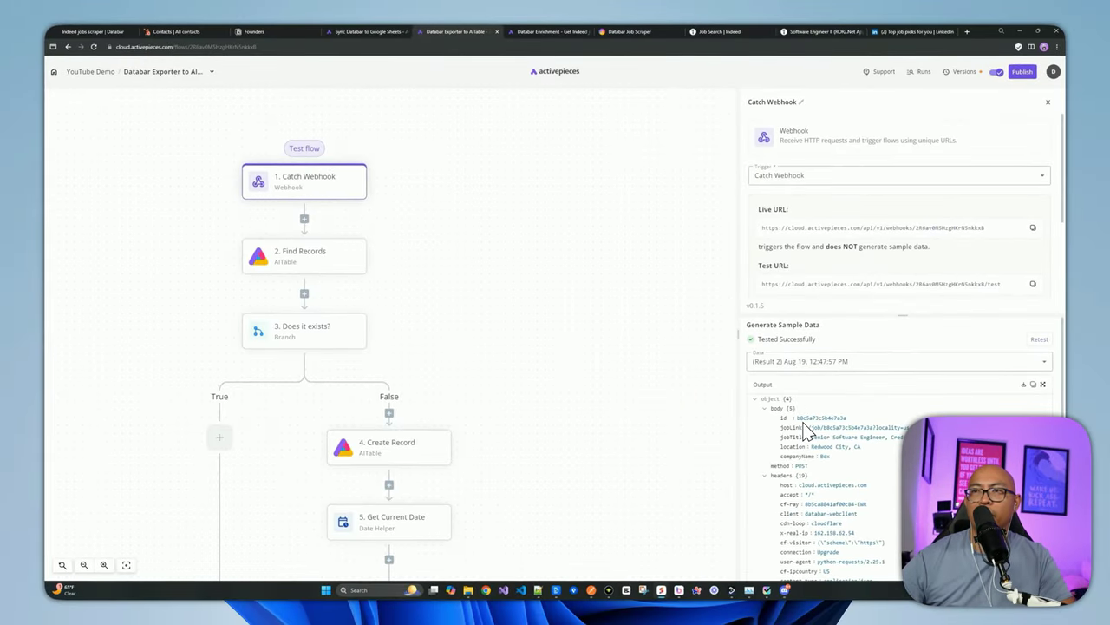
pyautogui.doubleClick(802, 418)
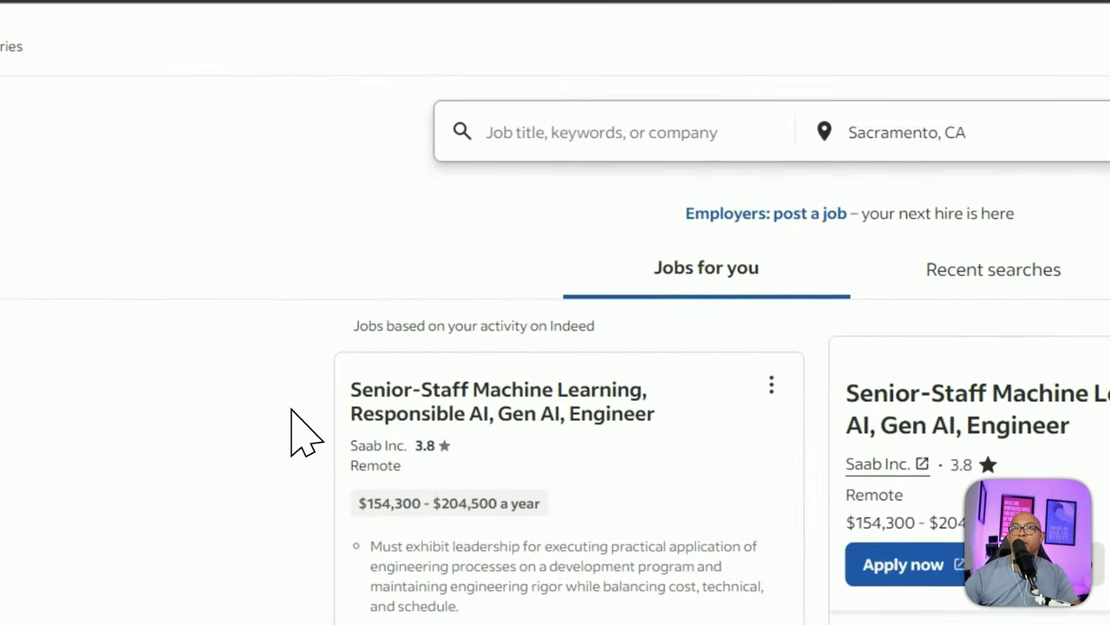
# Browse Indeed job details and select the job key in the Software Engineer II page URL.
pyautogui.click(391, 407)
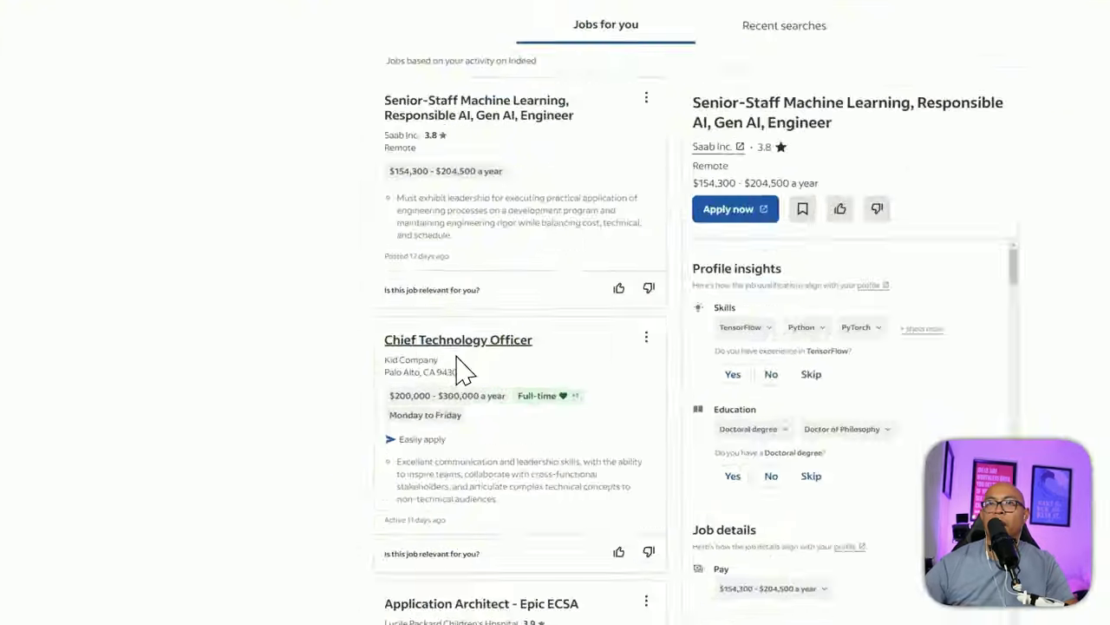
pyautogui.click(395, 374)
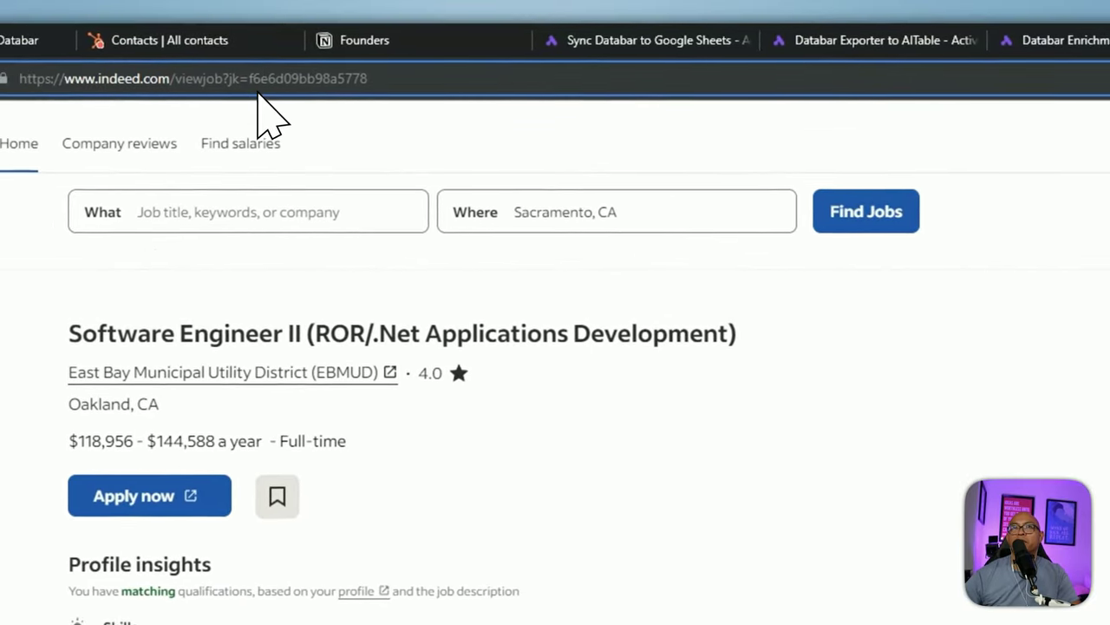
pyautogui.moveTo(256, 82); pyautogui.dragTo(397, 112)
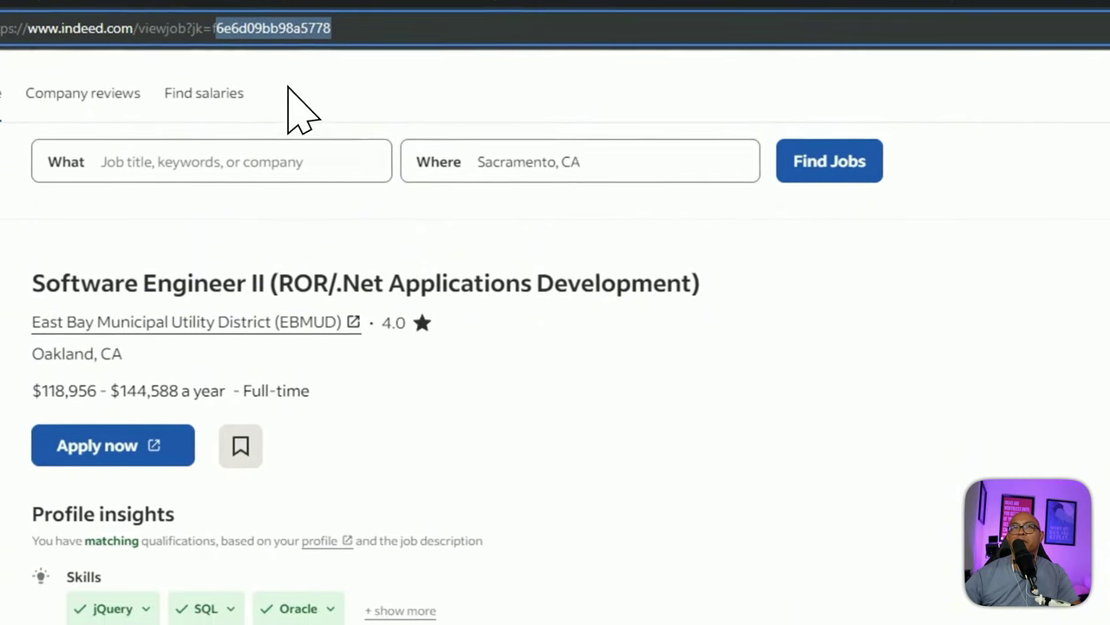
pyautogui.click(252, 84)
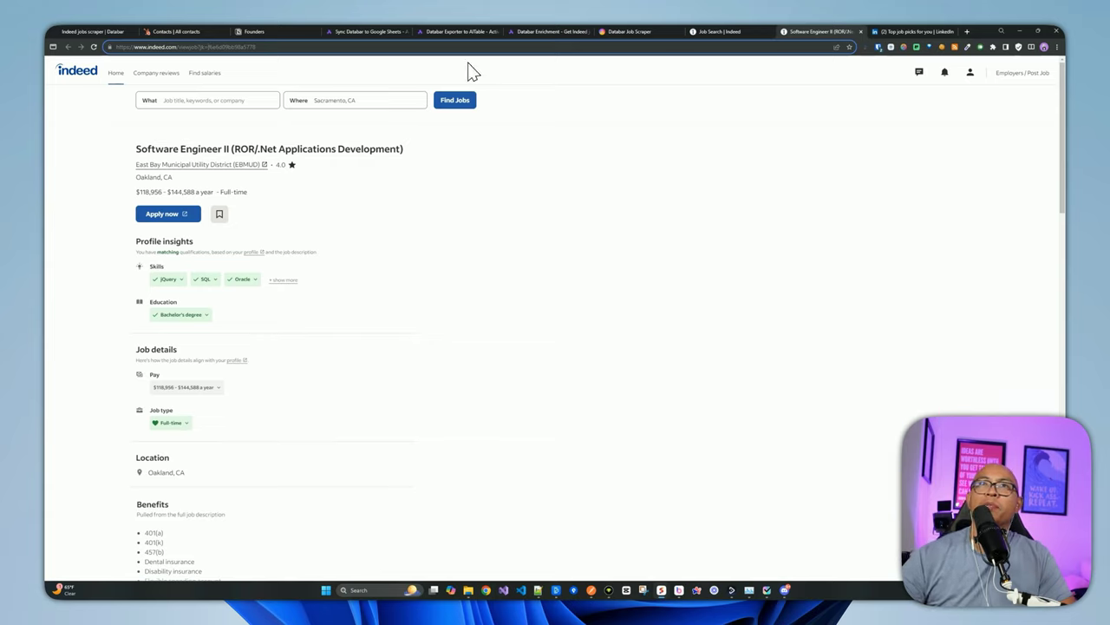
# Return to the Databar Exporter to AITable flow and check the webhook's sample id.
pyautogui.click(470, 31)
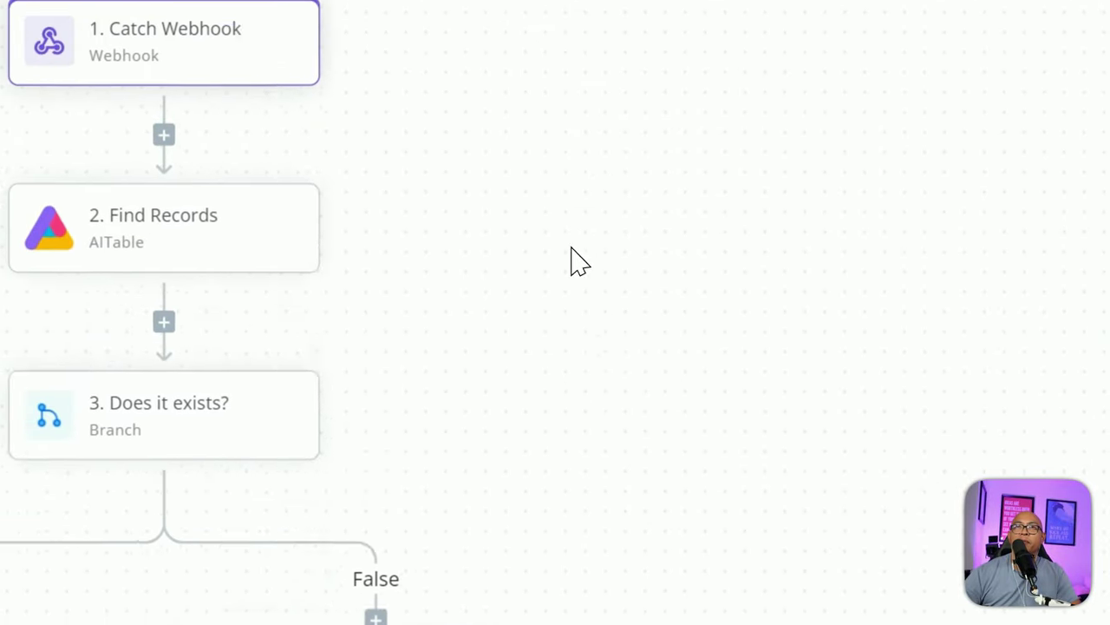
pyautogui.moveTo(879, 581); pyautogui.dragTo(946, 582)
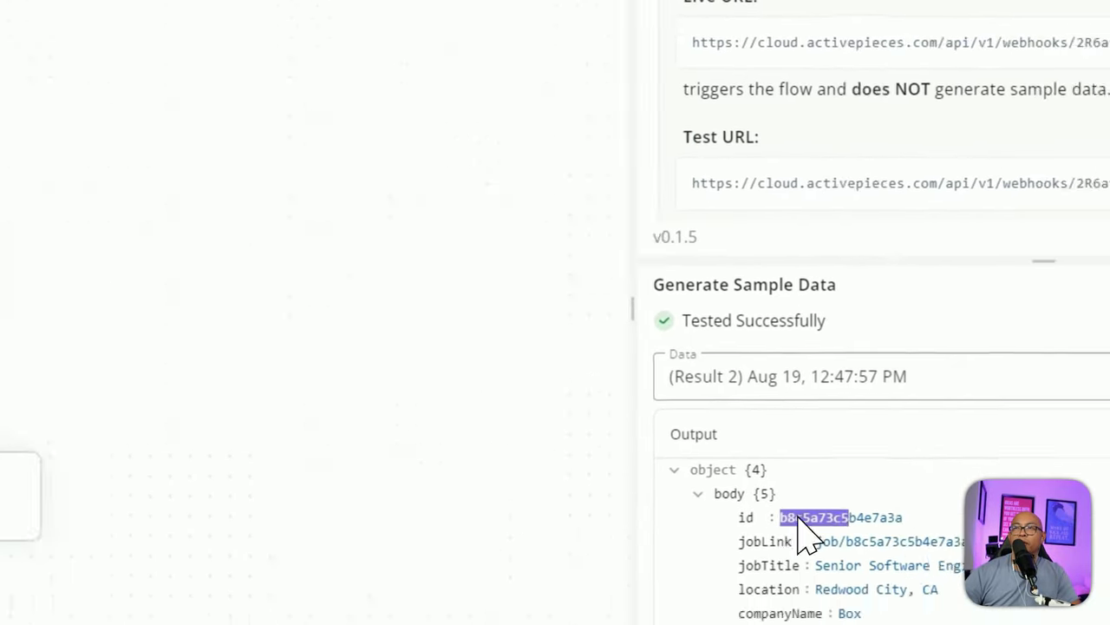
pyautogui.click(542, 340)
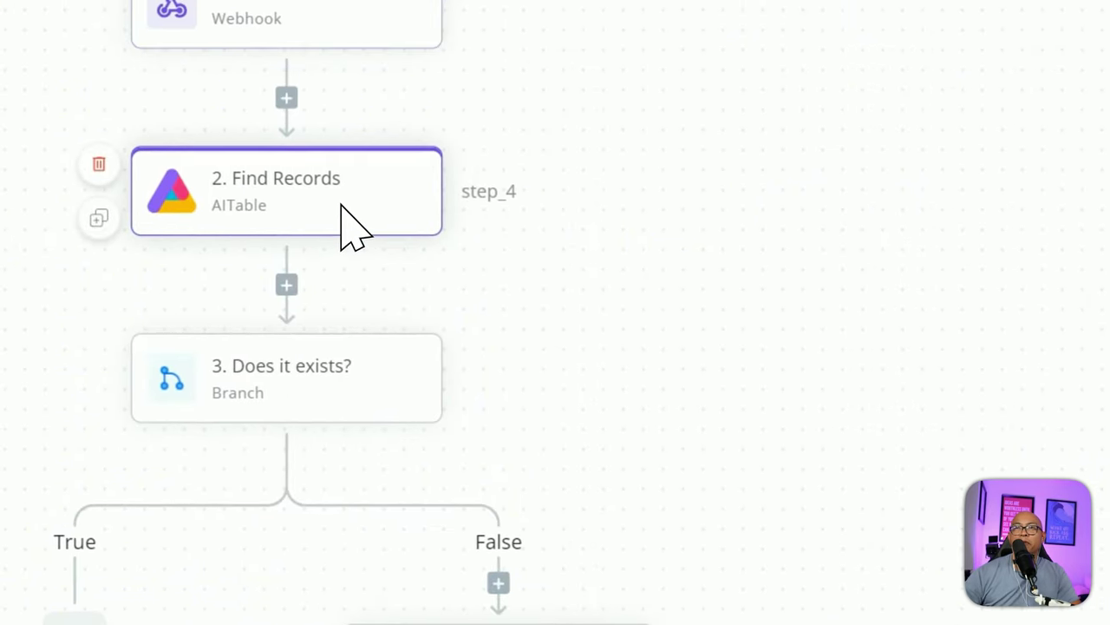
# Review the Find Records, 'Does it exists?' branch and Create Record field mappings, ending on the datasheet.
pyautogui.click(349, 228)
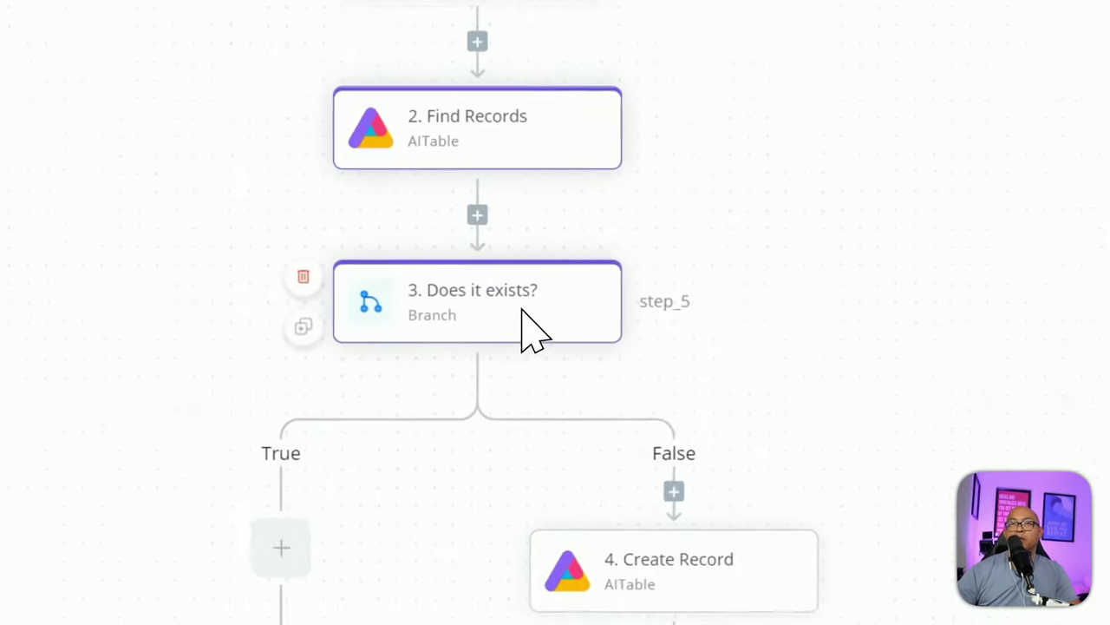
pyautogui.click(377, 277)
pyautogui.click(703, 552)
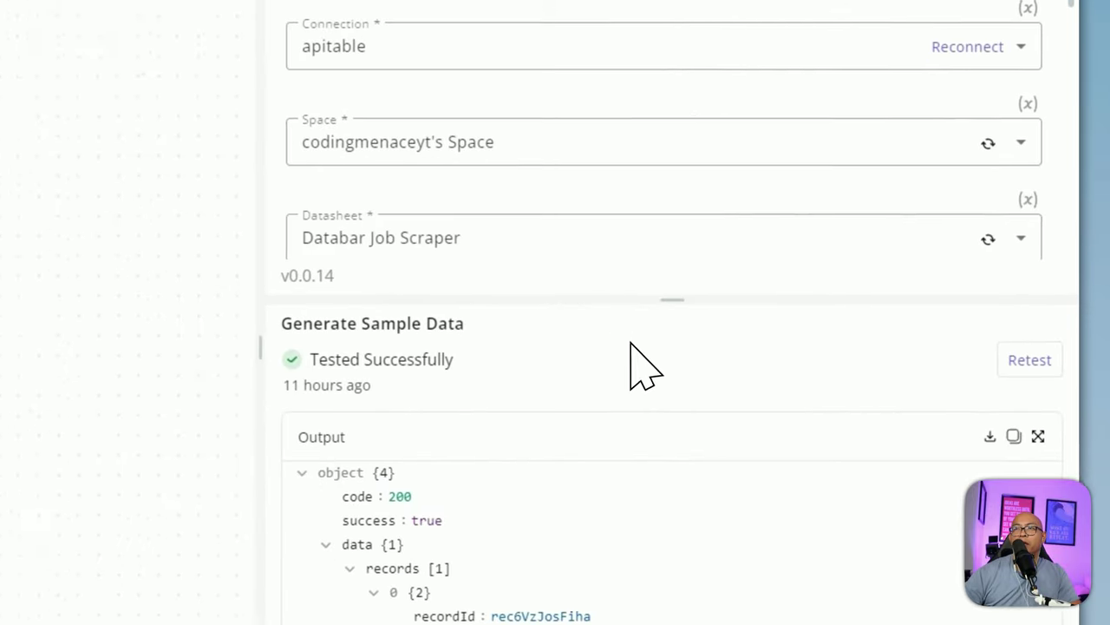
pyautogui.moveTo(656, 307); pyautogui.dragTo(652, 621)
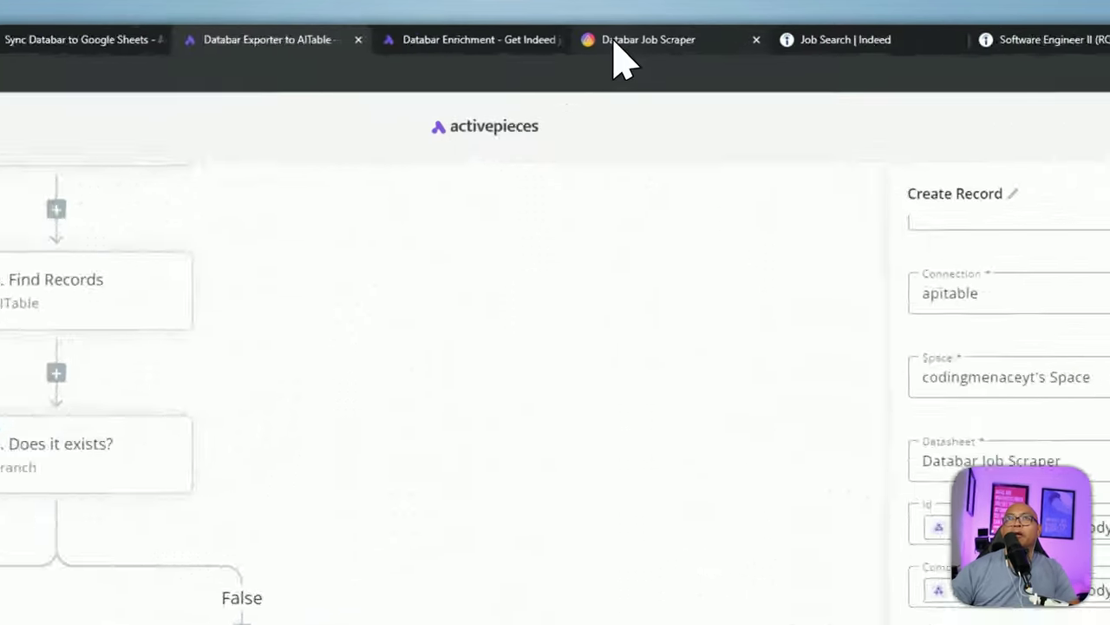
pyautogui.click(616, 49)
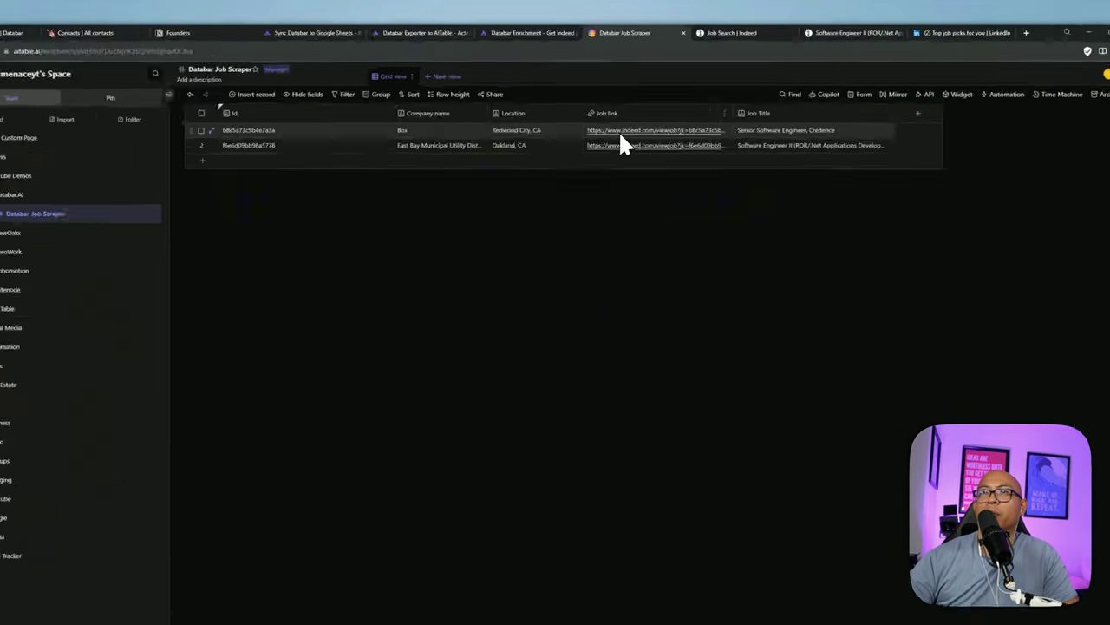
pyautogui.click(625, 113)
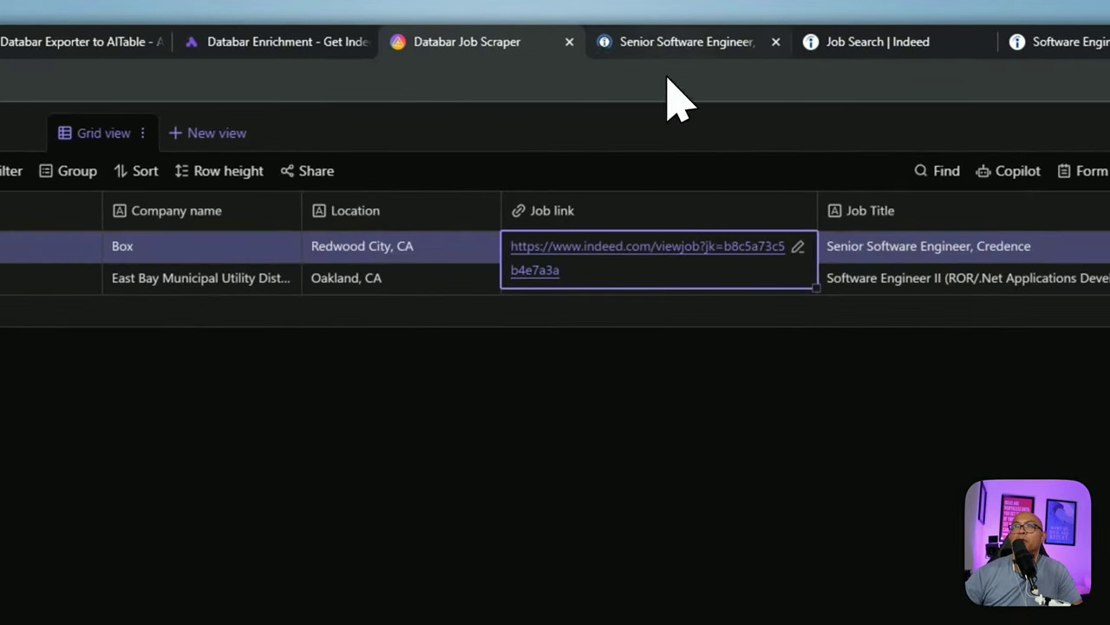
pyautogui.click(674, 43)
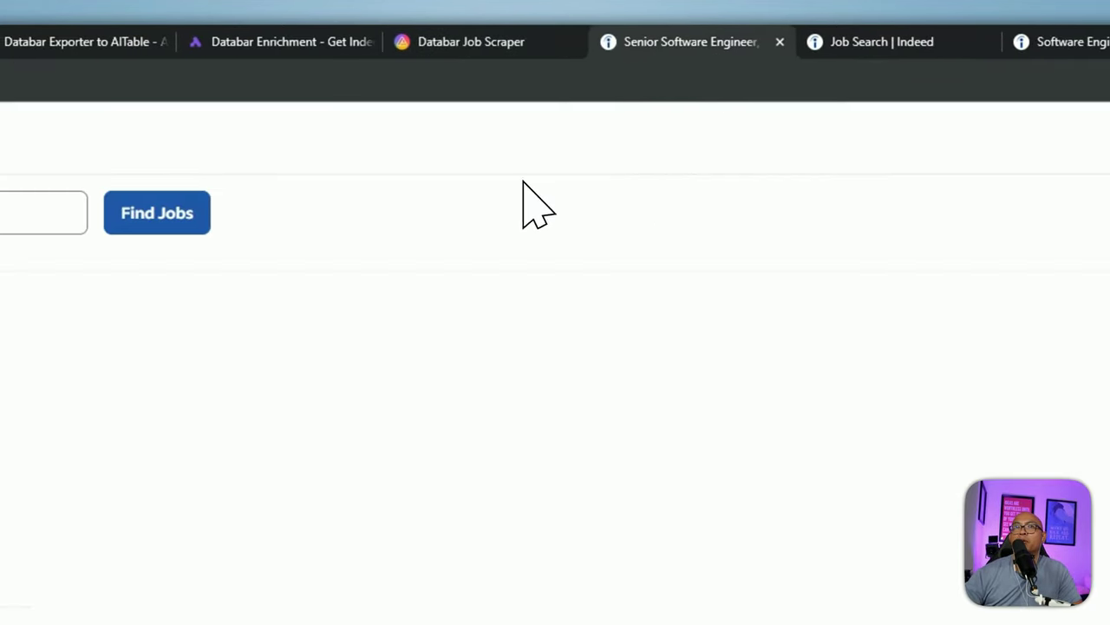
pyautogui.moveTo(350, 324); pyautogui.dragTo(560, 342)
pyautogui.hotkey('ctrl', 'w')
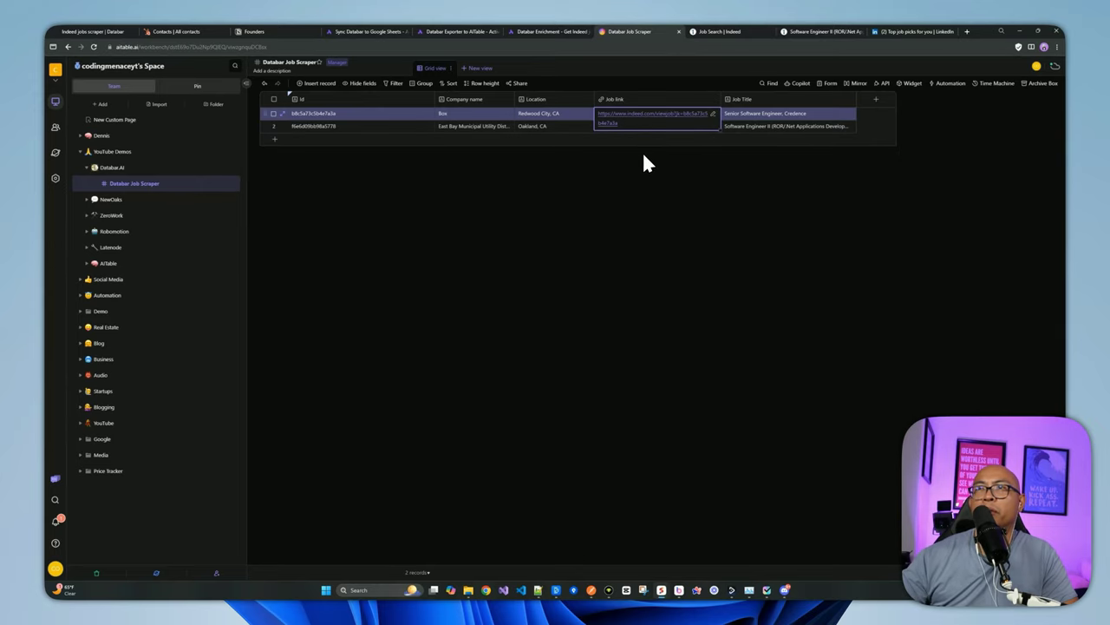
pyautogui.click(644, 157)
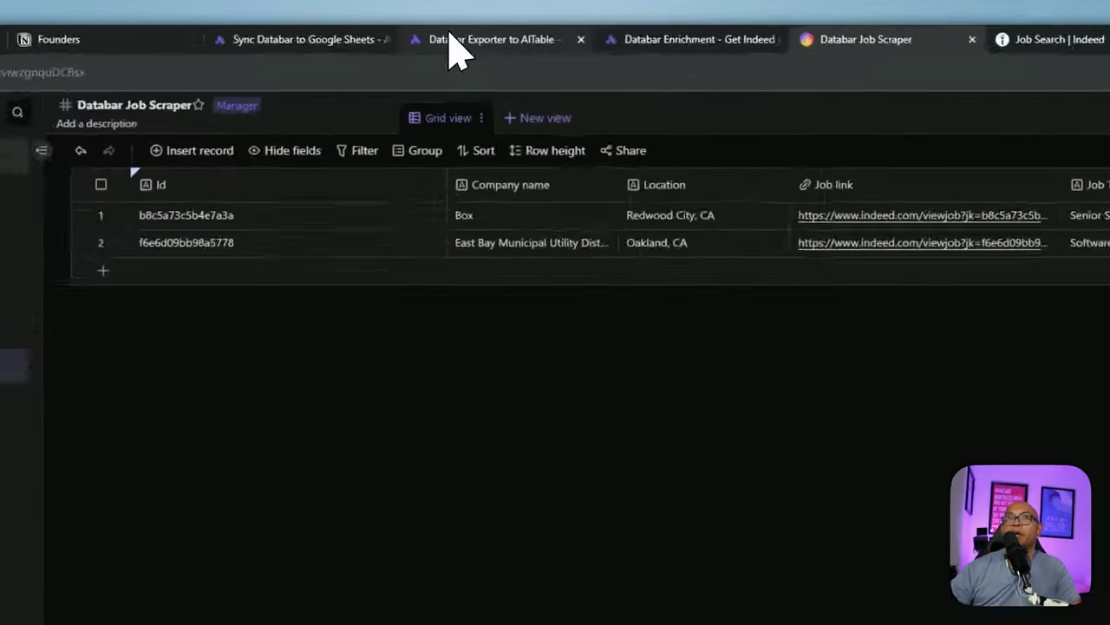
# Back in the AITable flow, inspect the Indeed URL in the Job link field.
pyautogui.click(434, 33)
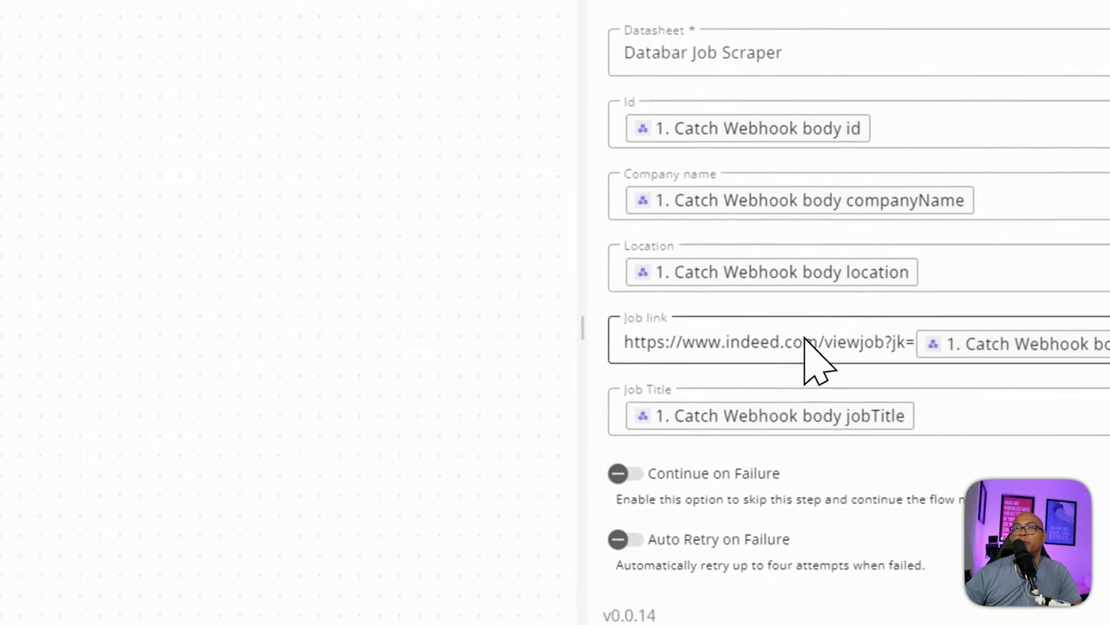
pyautogui.moveTo(630, 343); pyautogui.dragTo(859, 362)
pyautogui.doubleClick(886, 342)
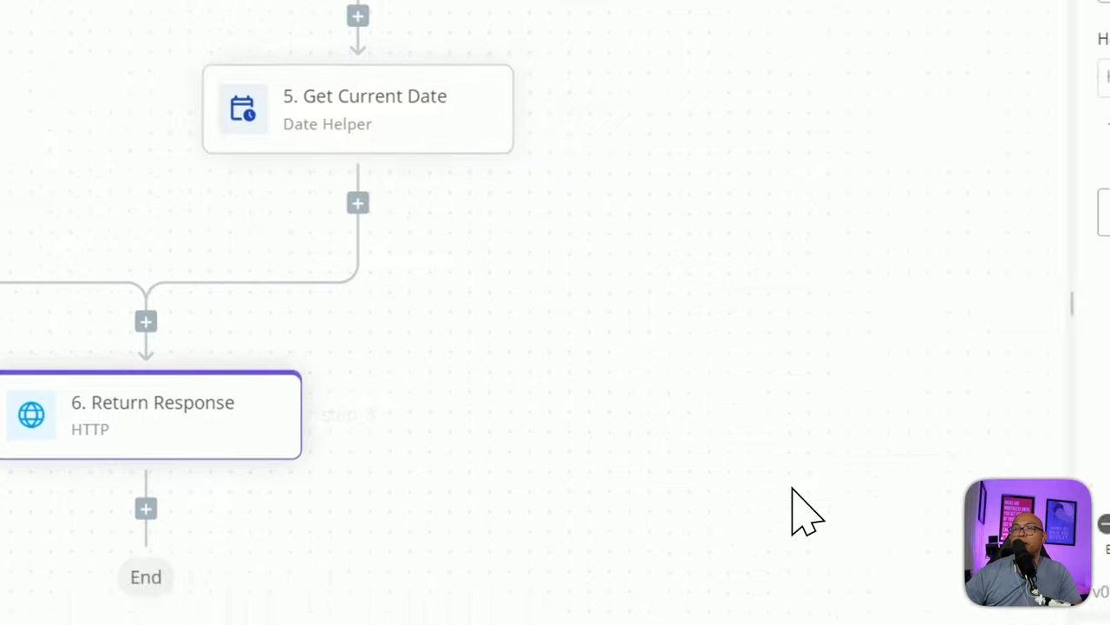
pyautogui.moveTo(781, 255); pyautogui.dragTo(782, 227)
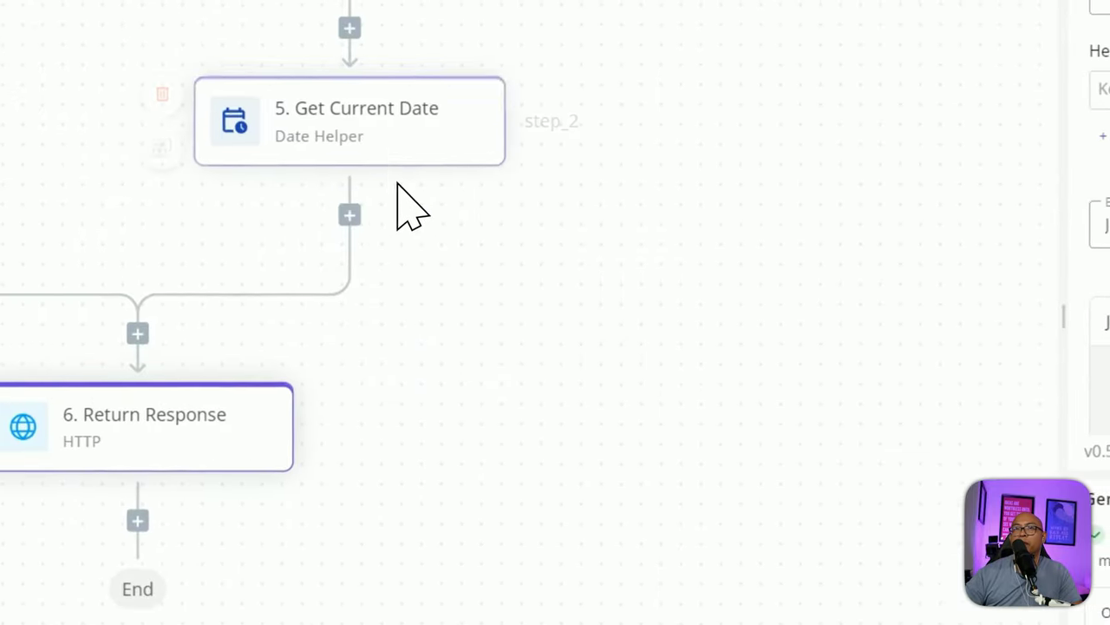
# Move Get Current Date just before Return Response and publish the flow.
pyautogui.moveTo(266, 144); pyautogui.dragTo(52, 319)
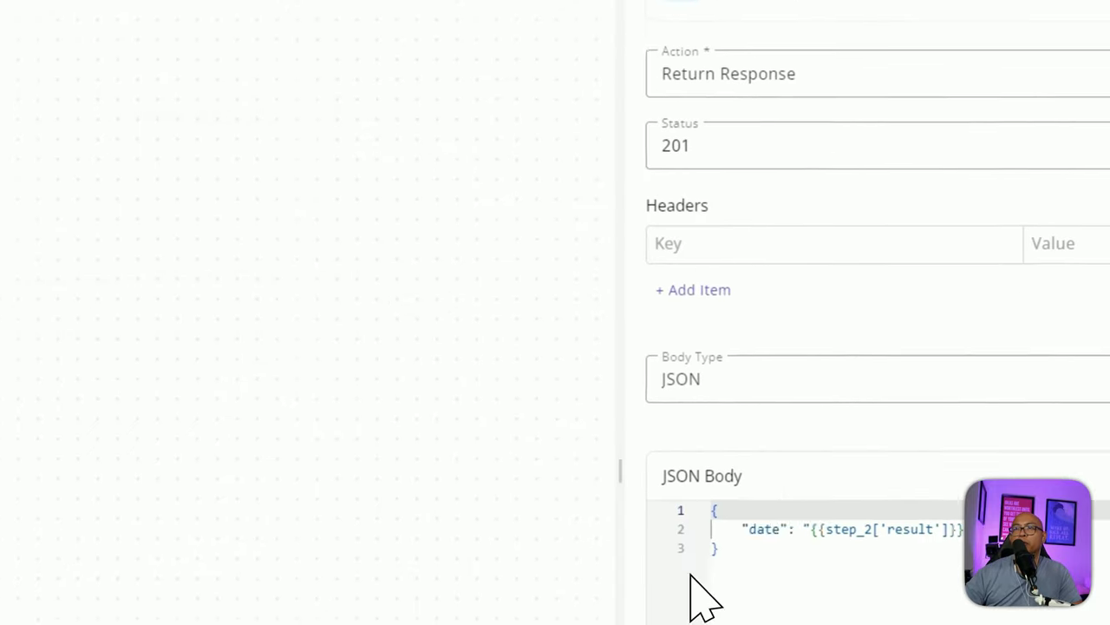
pyautogui.click(726, 619)
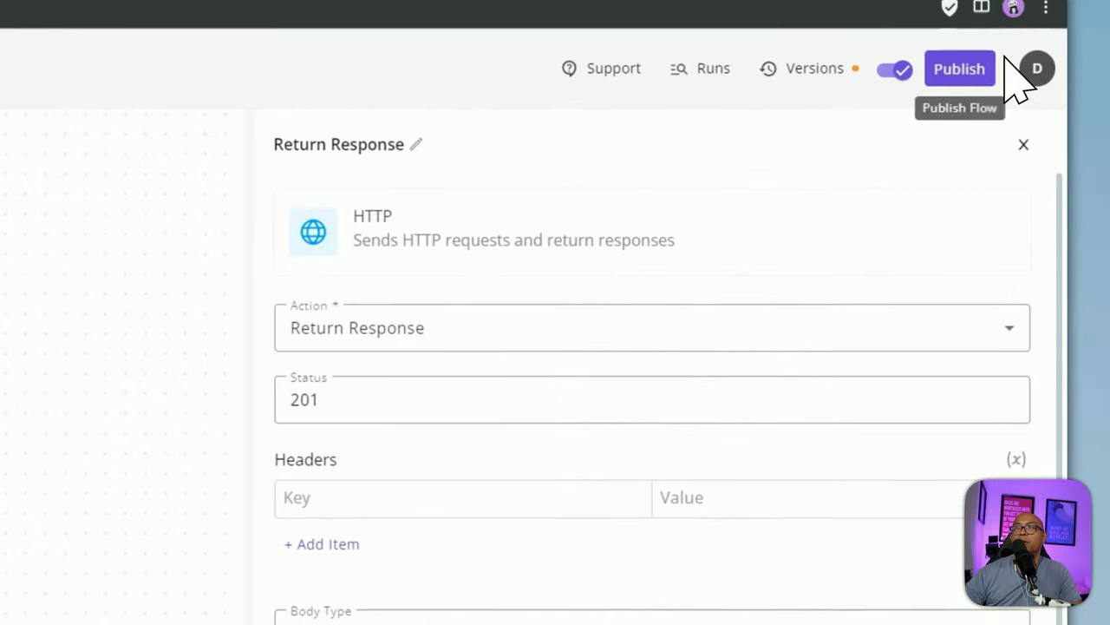
pyautogui.click(962, 67)
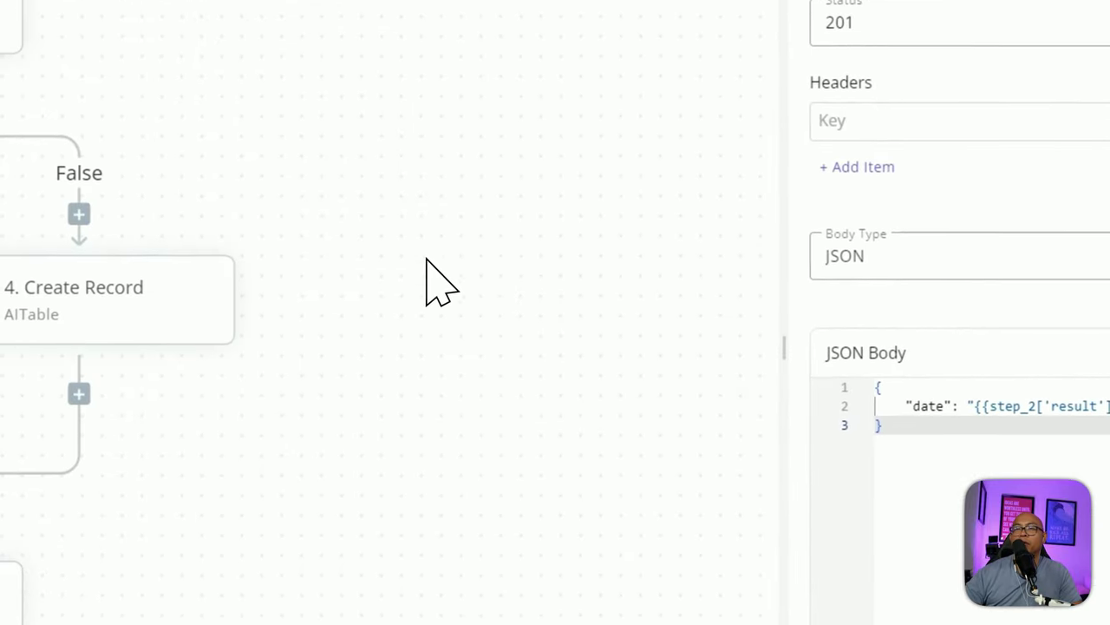
pyautogui.moveTo(856, 520); pyautogui.dragTo(858, 413)
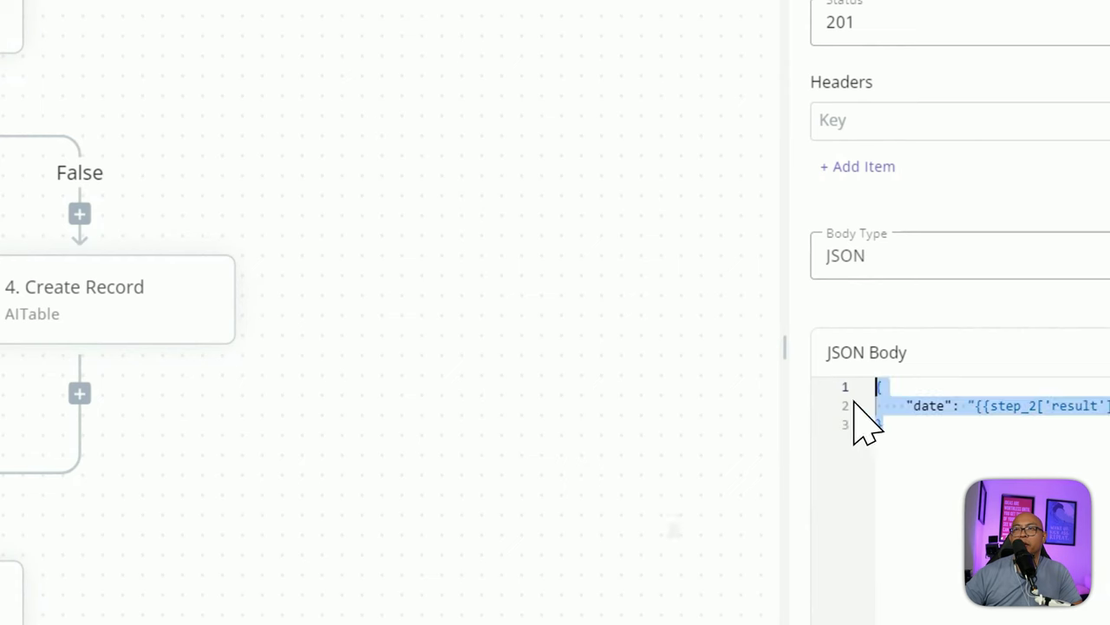
pyautogui.click(392, 271)
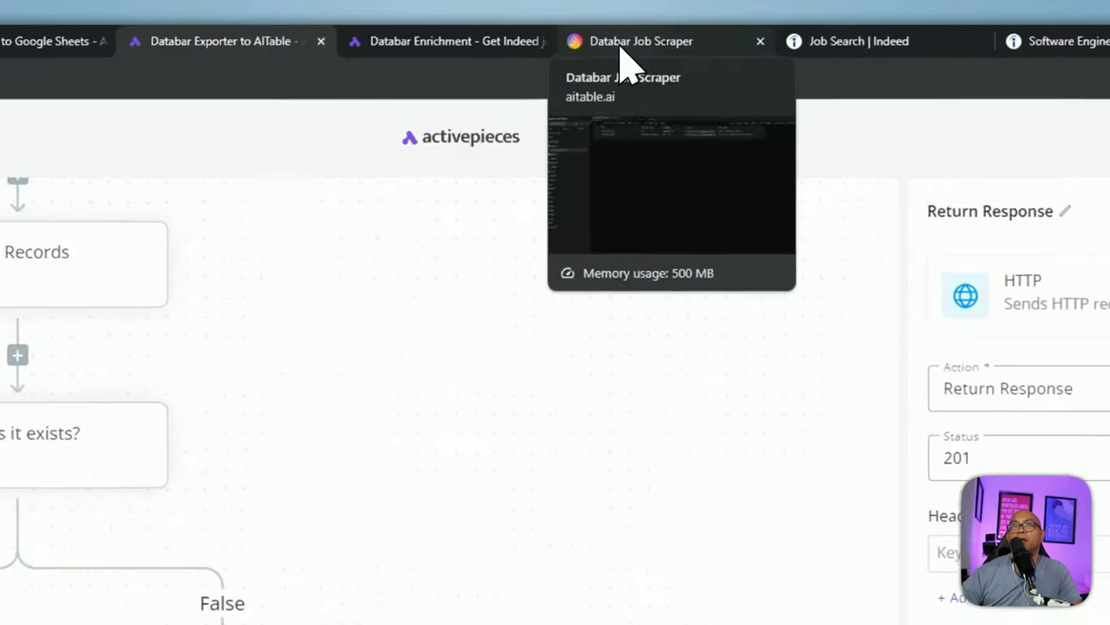
# Switch to the Indeed jobs scraper table and close the Add your own API form without saving.
pyautogui.click(619, 33)
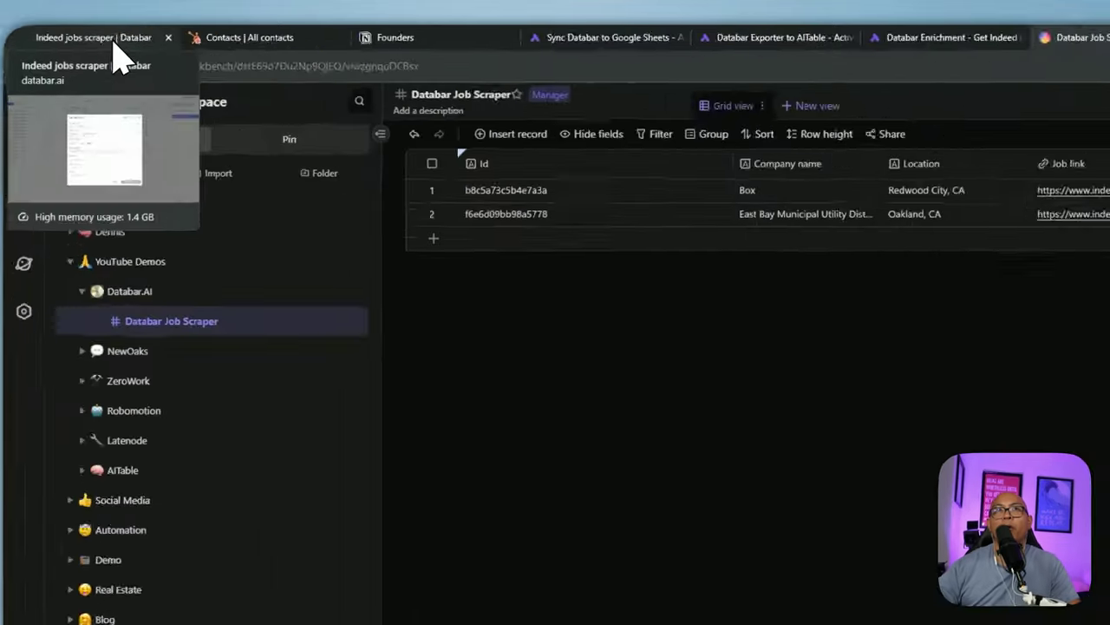
pyautogui.click(103, 32)
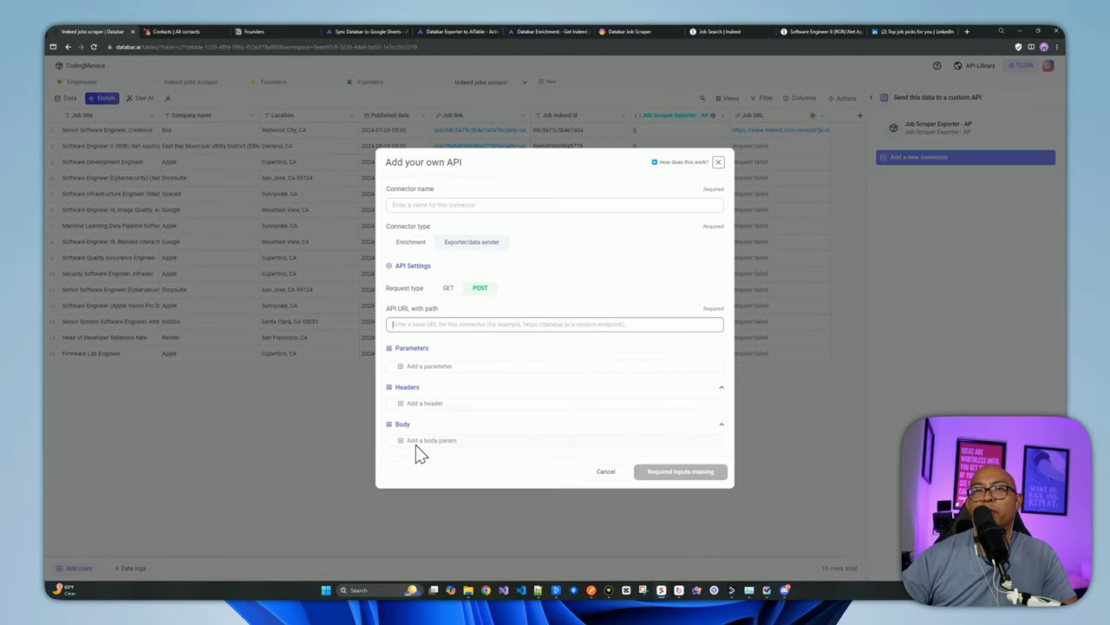
pyautogui.click(428, 206)
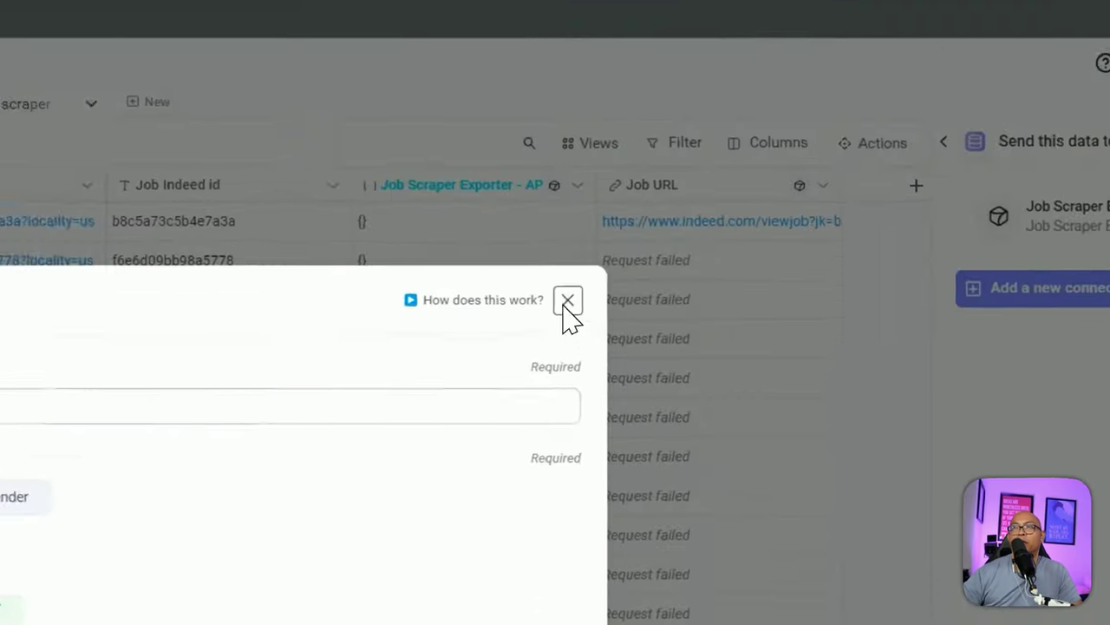
pyautogui.click(718, 162)
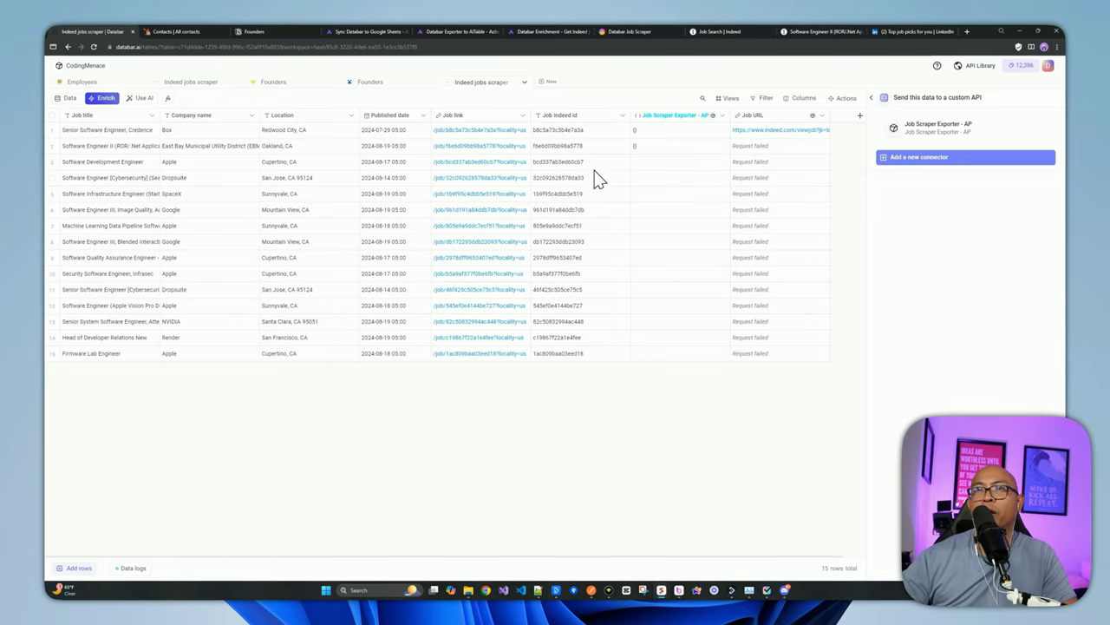
pyautogui.click(629, 32)
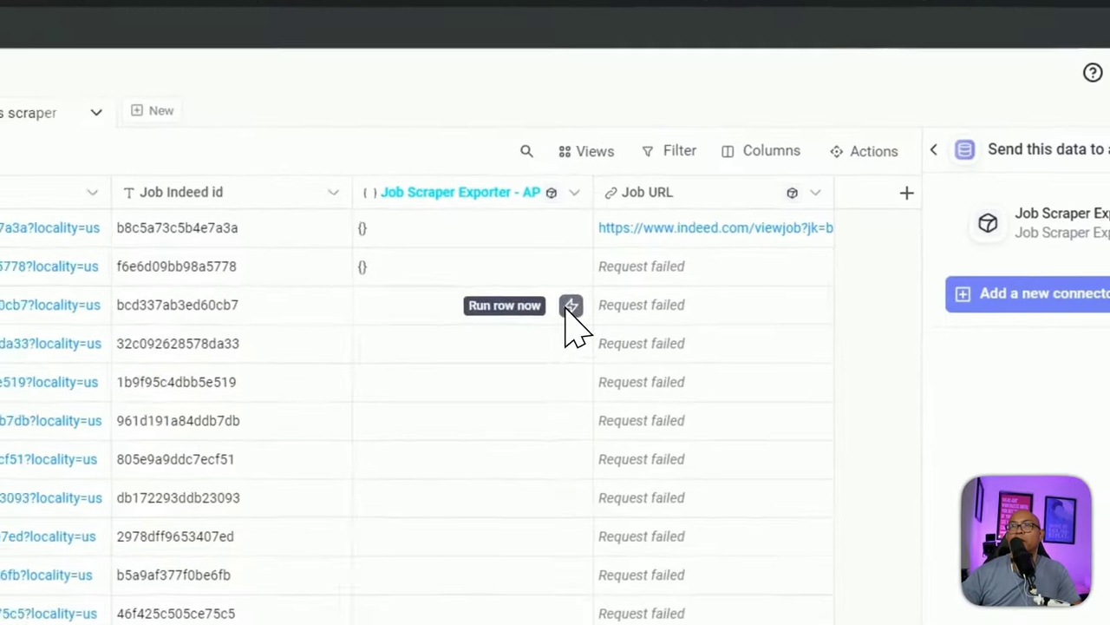
# Show the third exported record, Apple's Software Development Engineer job, in AITable's Databar Job Scraper table.
pyautogui.click(720, 162)
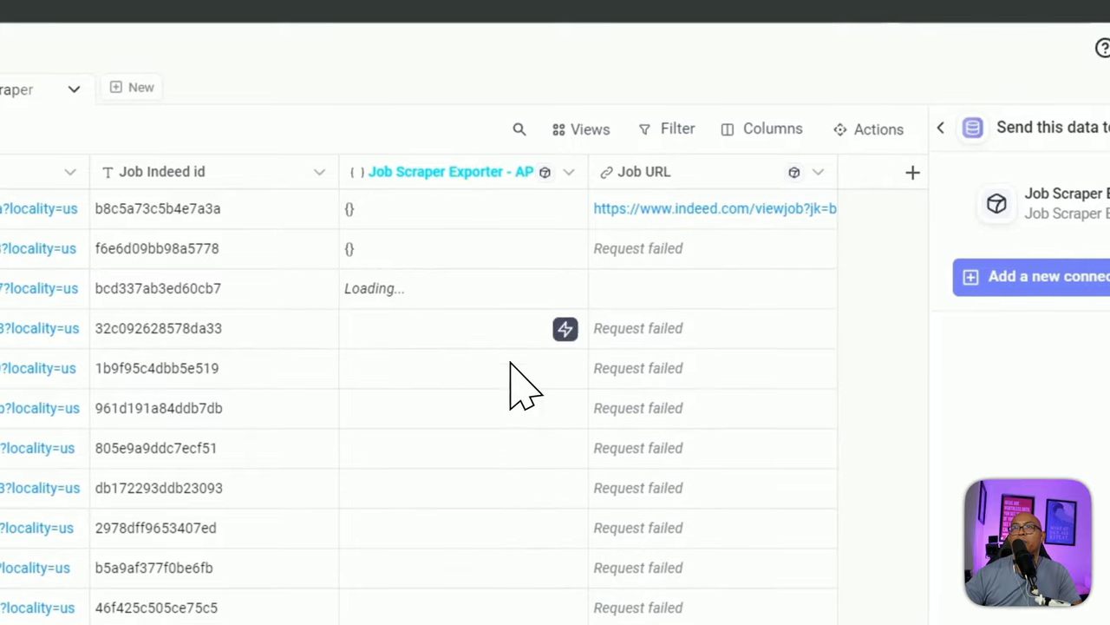
pyautogui.click(422, 7)
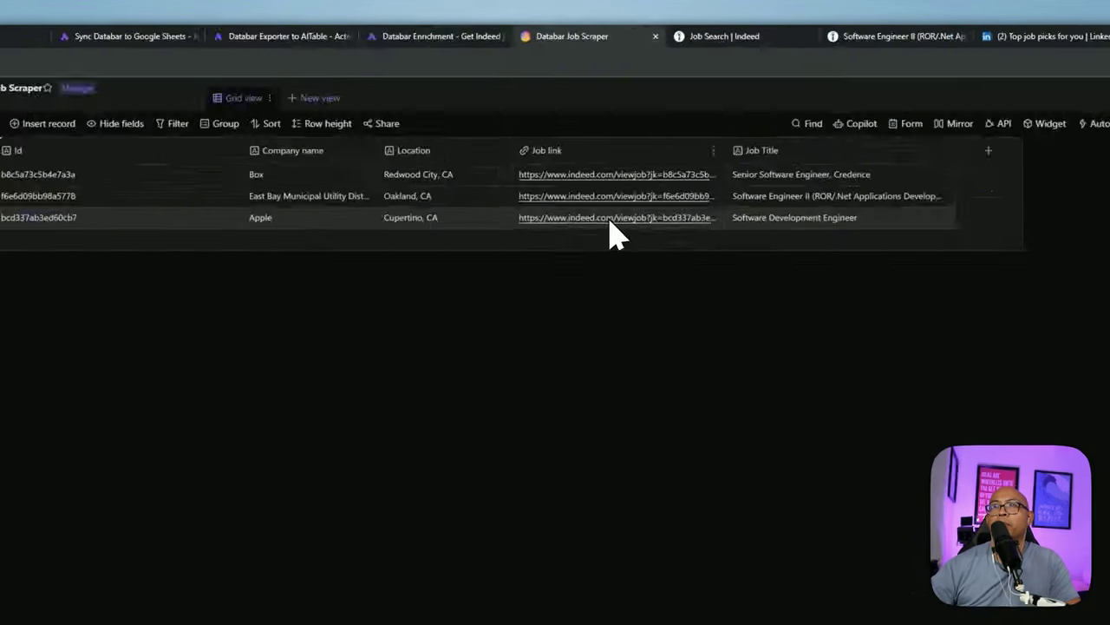
# Open the Apple job's Indeed posting from AITable, then return to Databar's home list of tables.
pyautogui.click(650, 142)
pyautogui.click(651, 145)
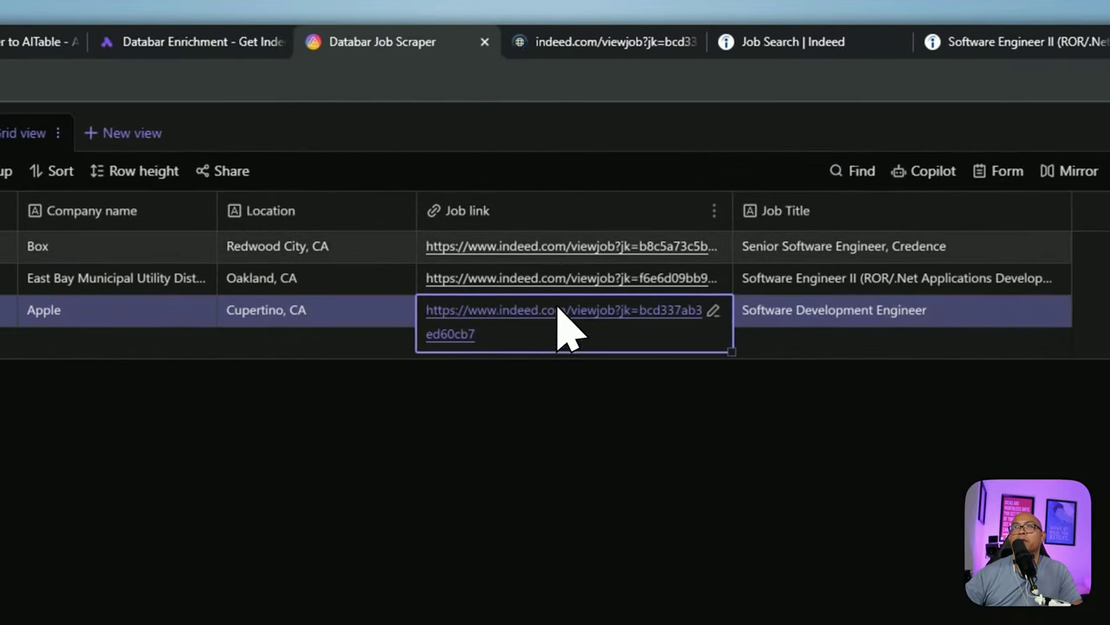
pyautogui.click(609, 41)
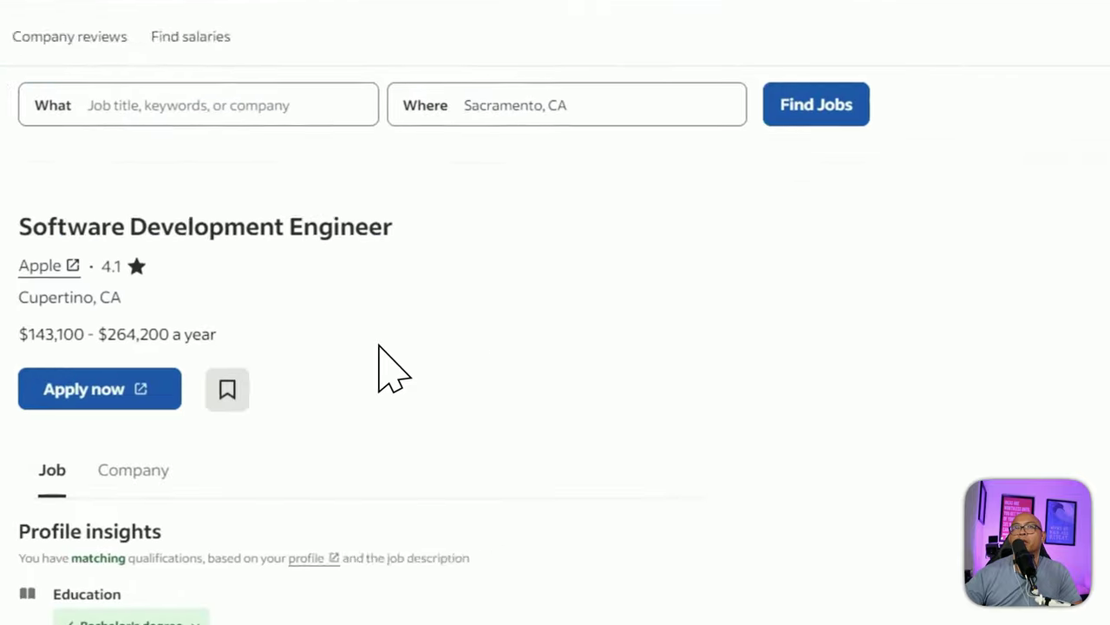
pyautogui.moveTo(130, 227); pyautogui.dragTo(146, 231)
pyautogui.click(479, 321)
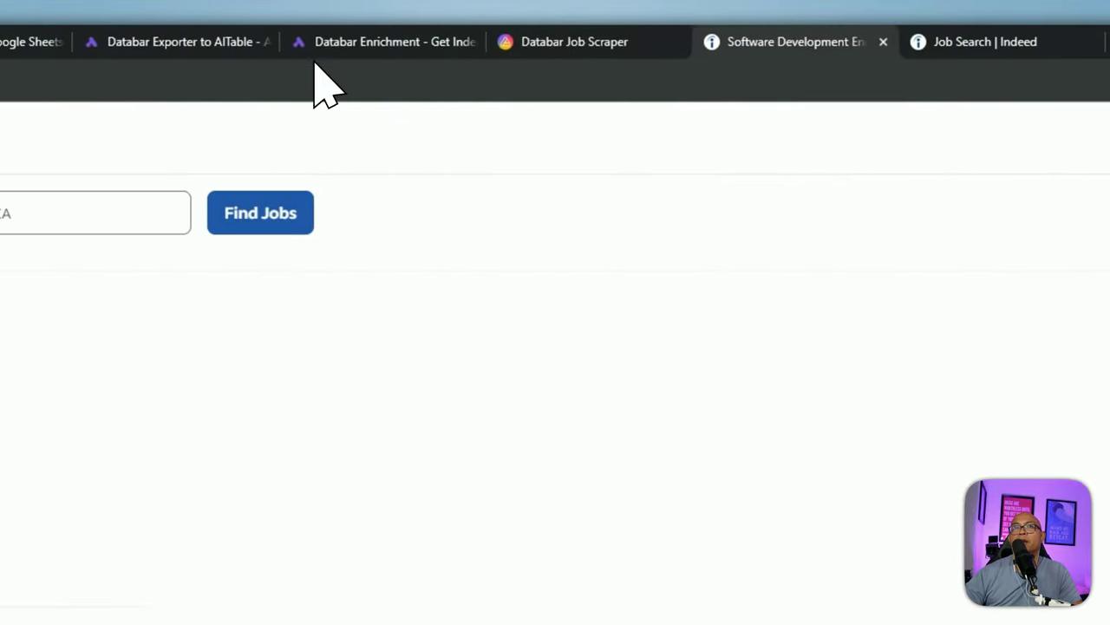
pyautogui.hotkey('ctrl', '1')
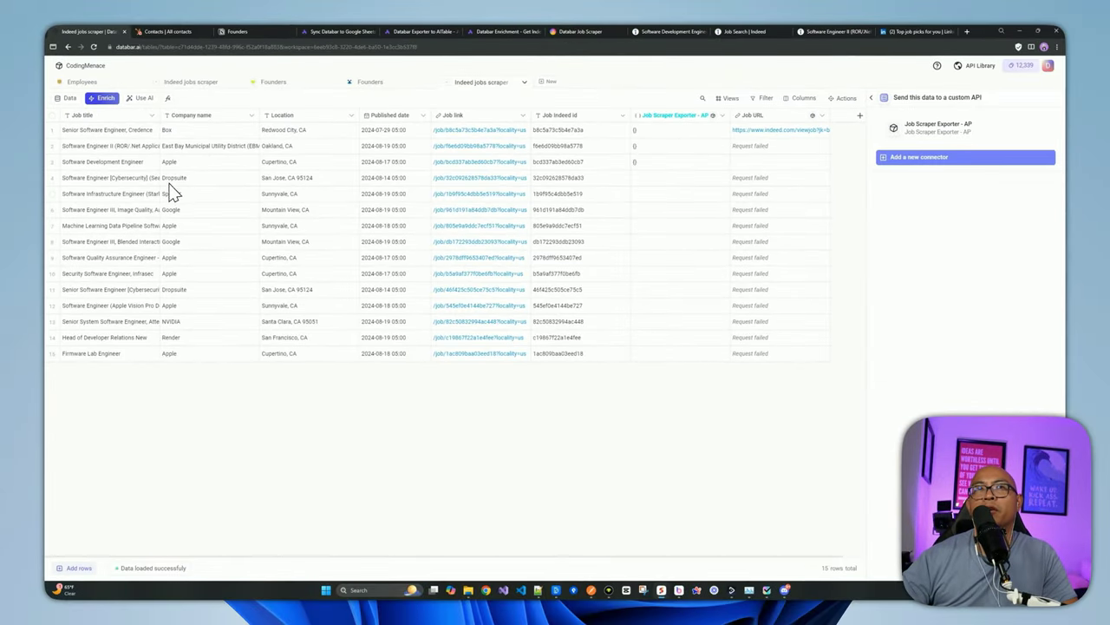
pyautogui.hotkey('alt', 'Left')
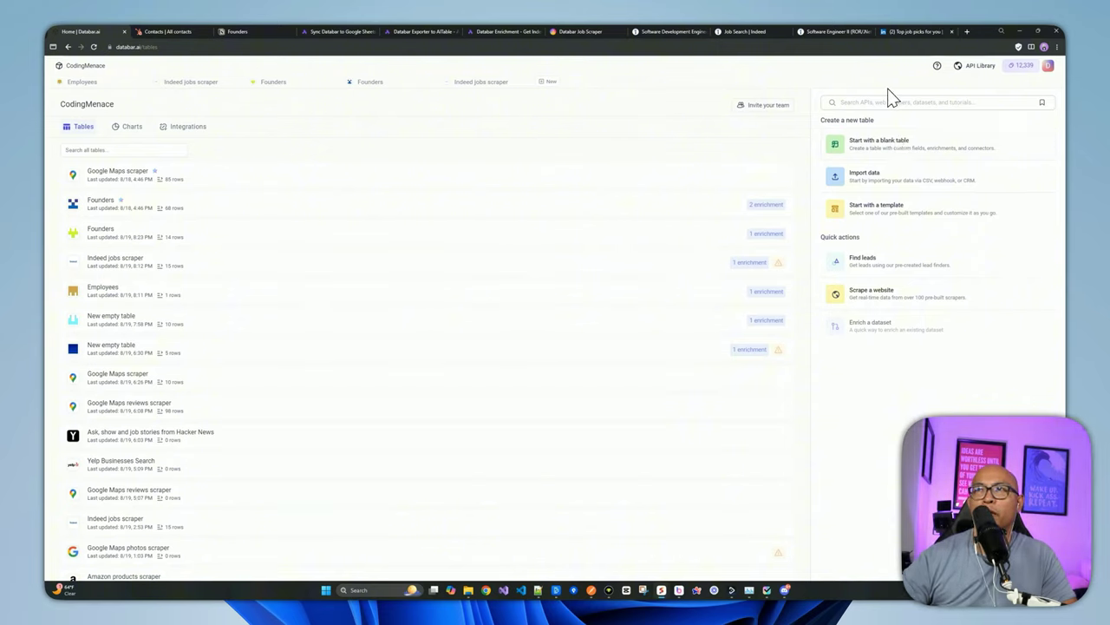
# Go to the LinkedIn job picks tab, then bring up the Easy web scraper by Databar store listing.
pyautogui.moveTo(912, 24)
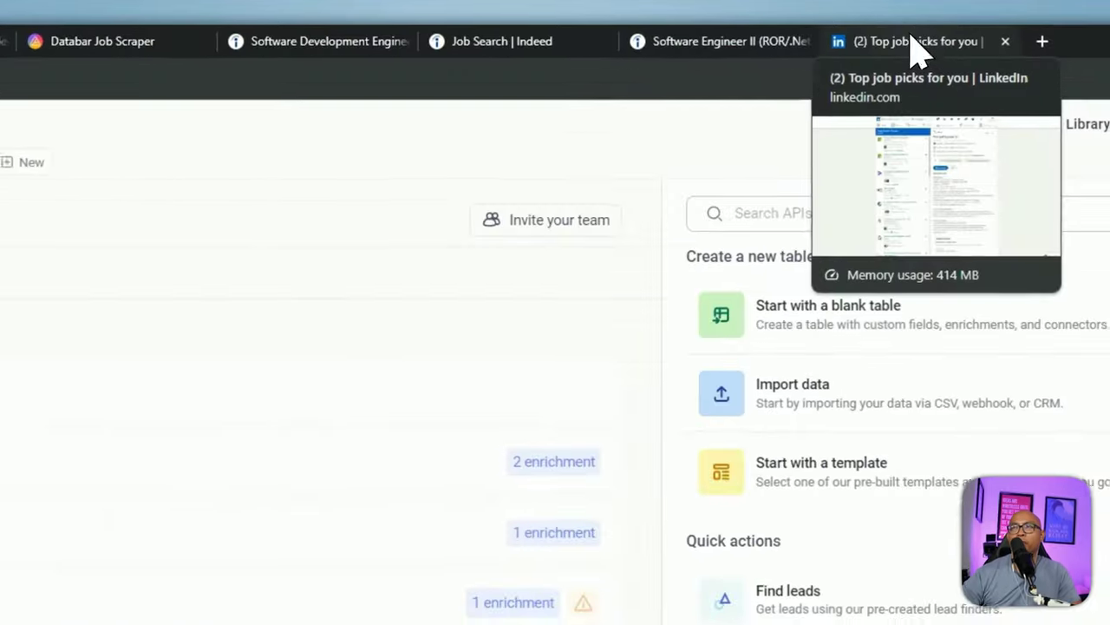
pyautogui.click(912, 30)
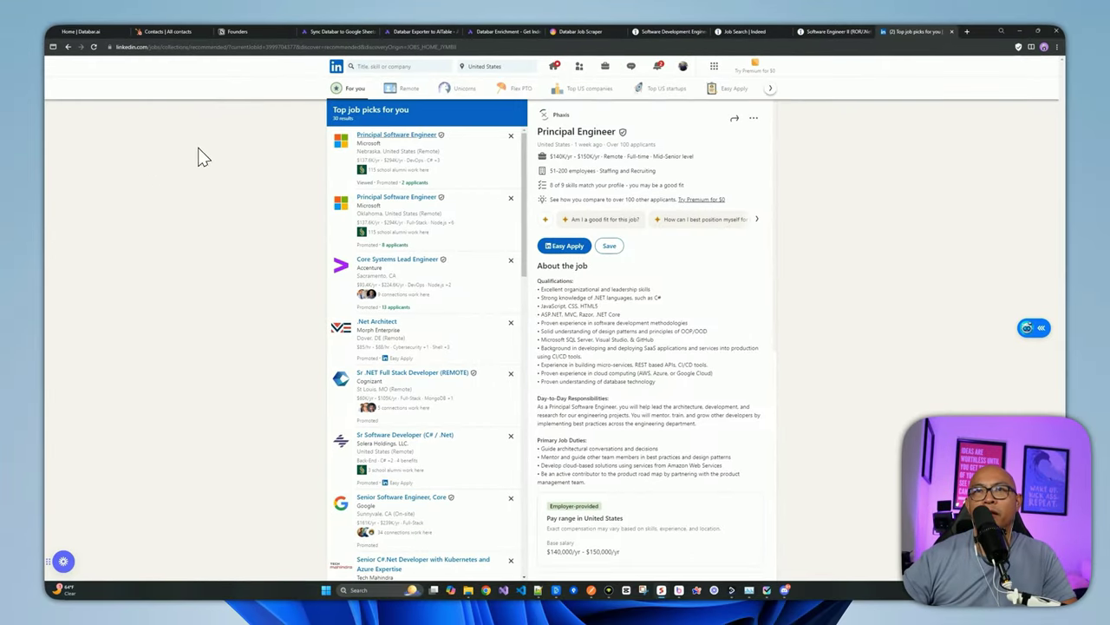
pyautogui.moveTo(933, 55)
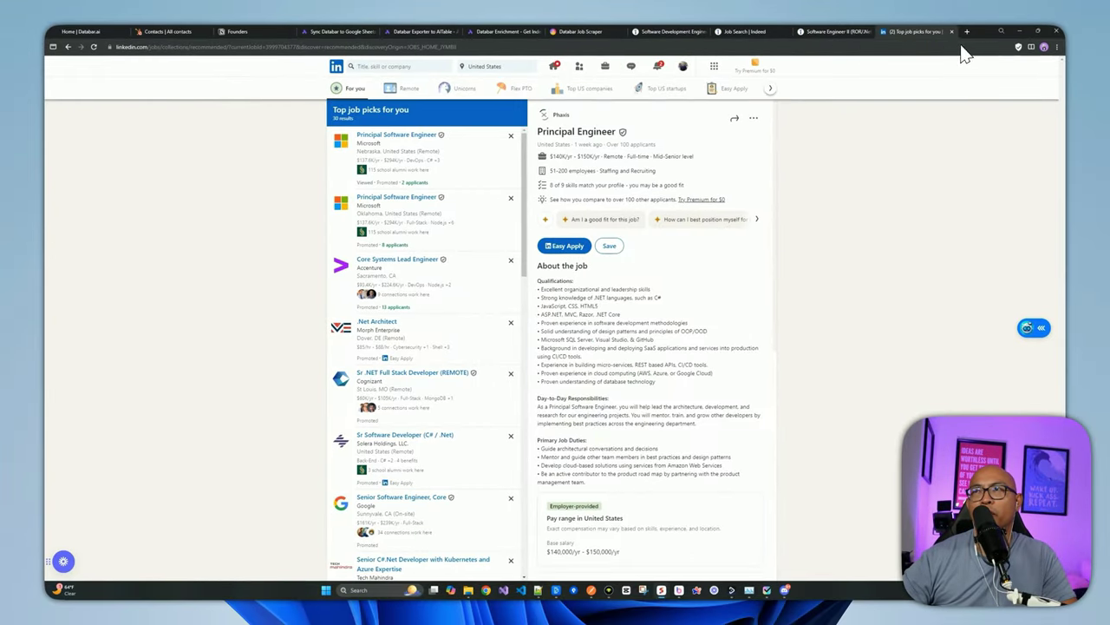
pyautogui.click(966, 32)
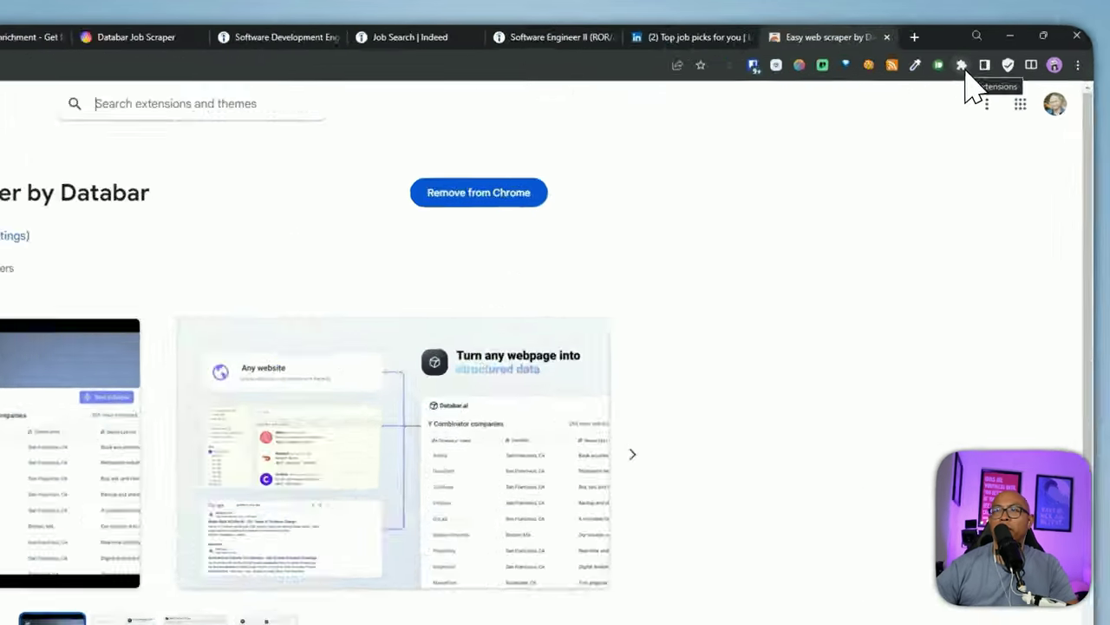
# Check the Databar extension is installed and offers Scrape this page, then return to LinkedIn.
pyautogui.click(993, 48)
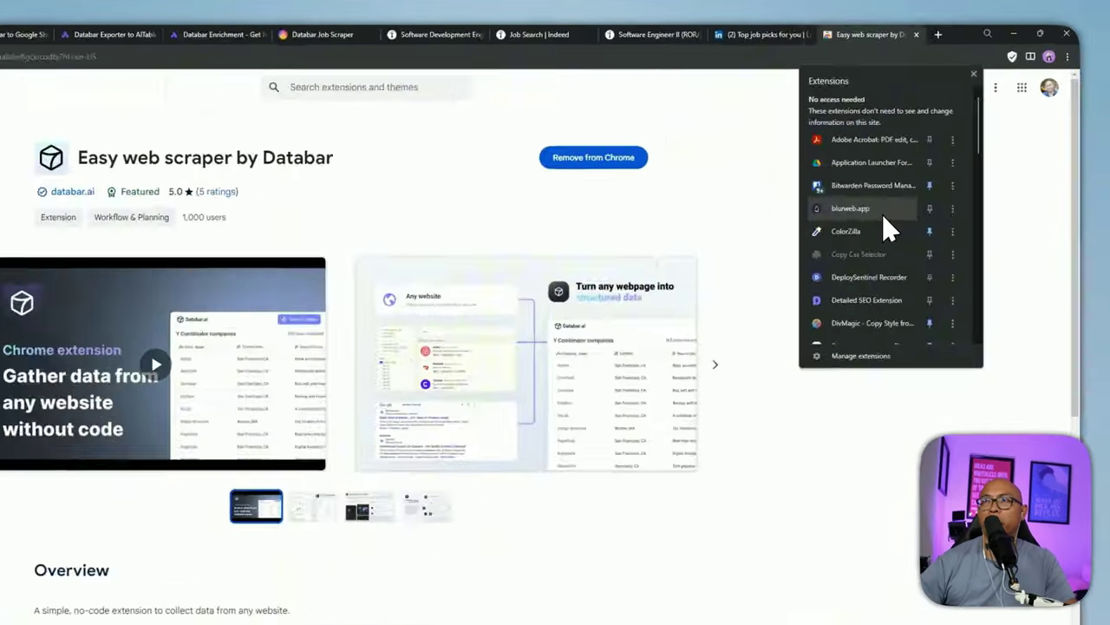
pyautogui.scroll(-2, 882, 214)
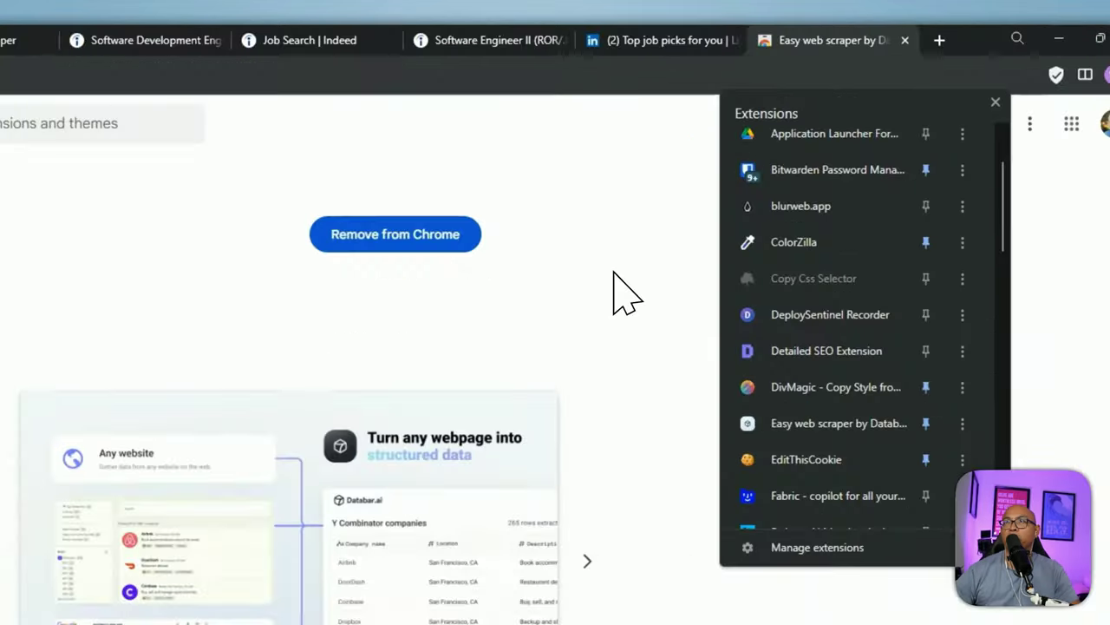
pyautogui.click(826, 142)
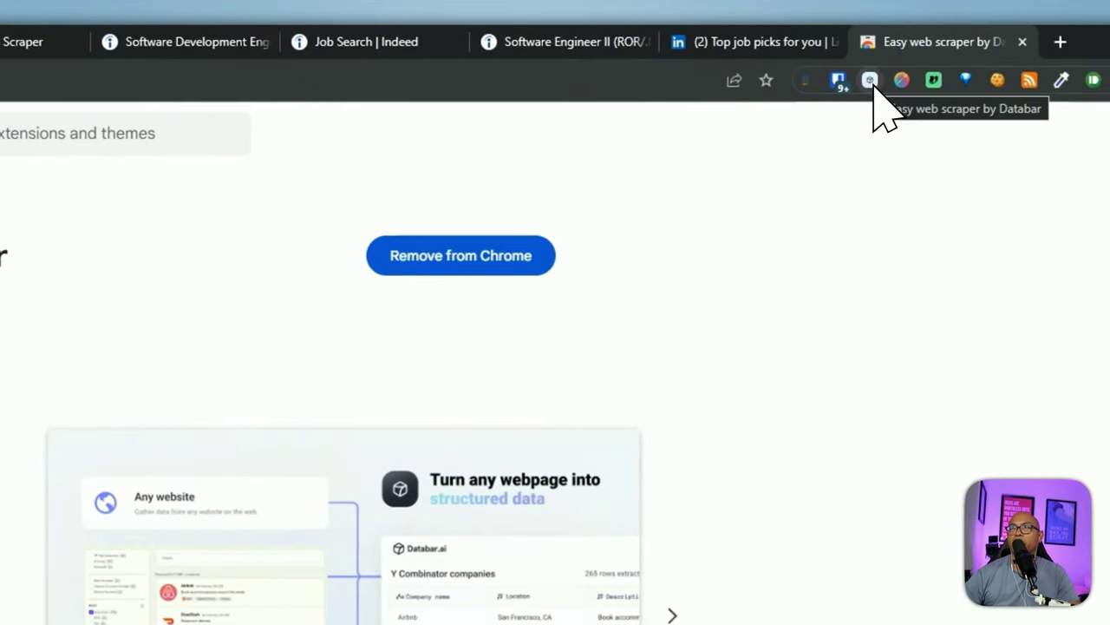
pyautogui.click(871, 81)
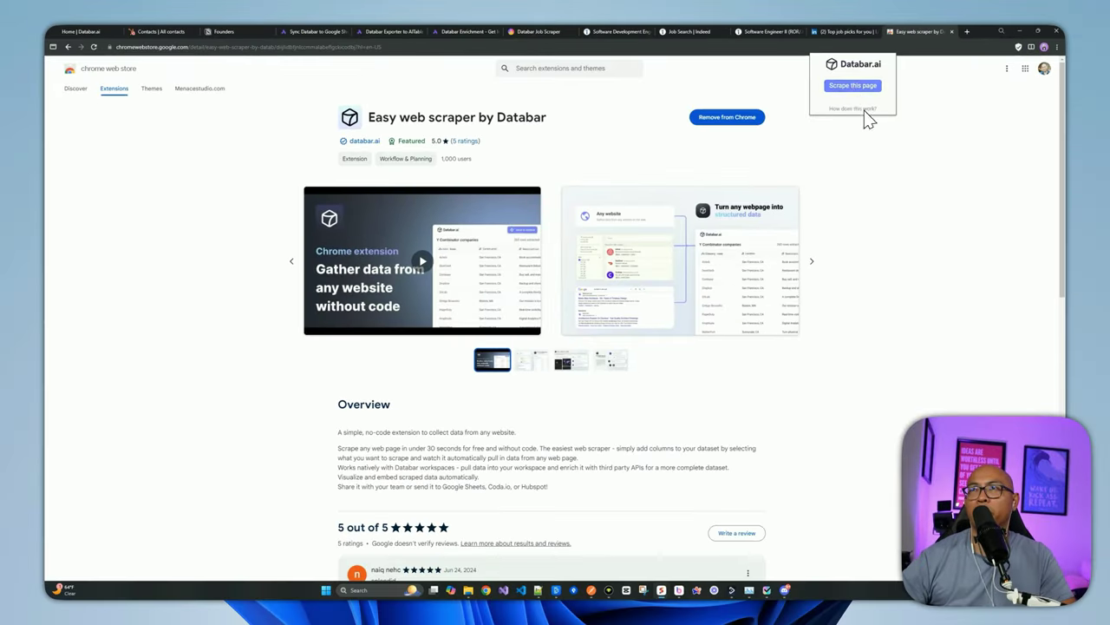
pyautogui.click(887, 159)
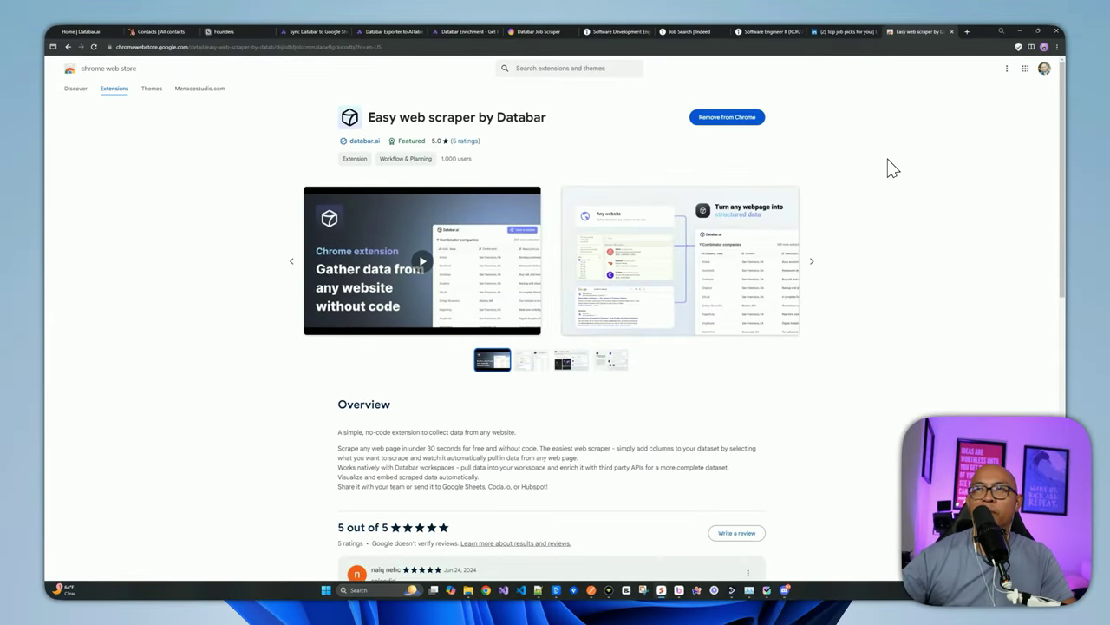
pyautogui.hotkey('ctrl', 'shift', 'Tab')
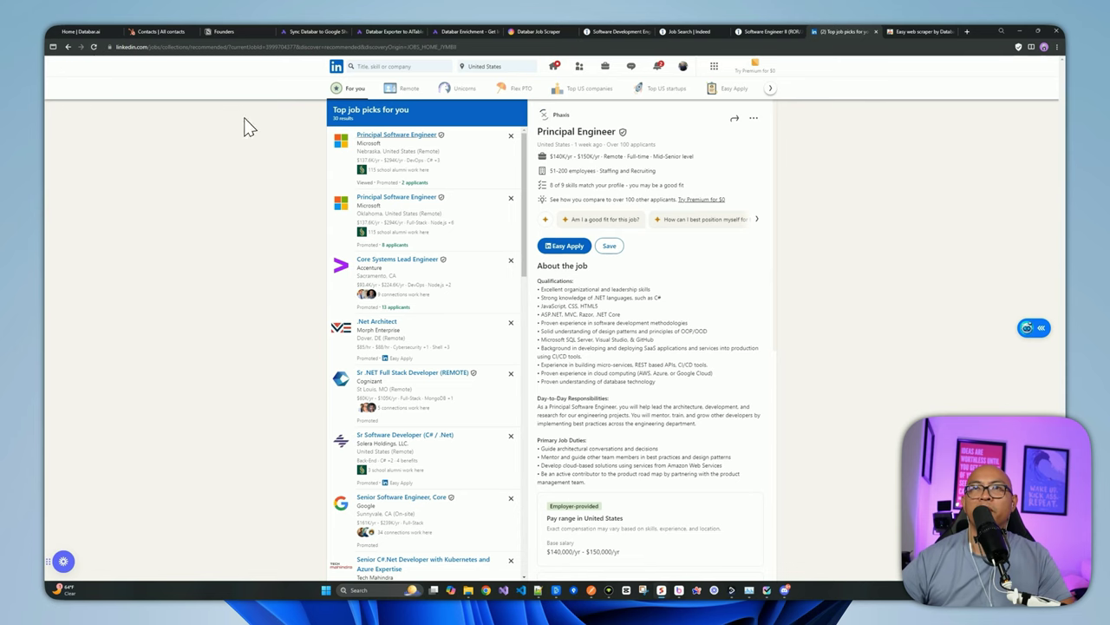
# Start a Databar scrape of LinkedIn's job picks and add Column-0 capturing 11 job titles.
pyautogui.scroll(-1, 404, 198)
pyautogui.scroll(1, 405, 205)
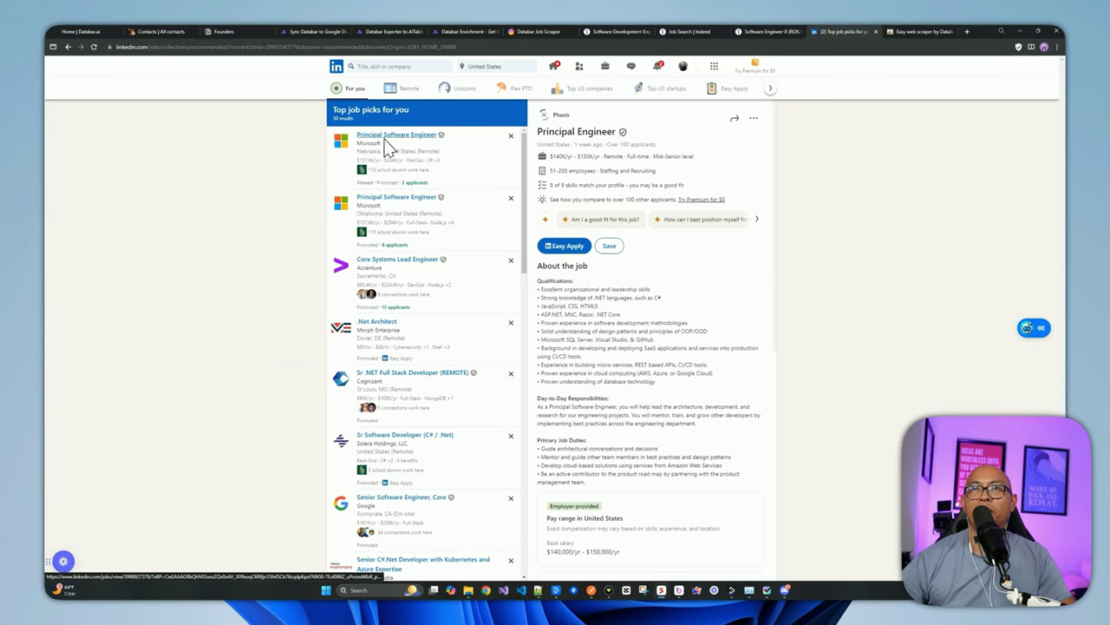
pyautogui.moveTo(365, 152); pyautogui.dragTo(369, 152)
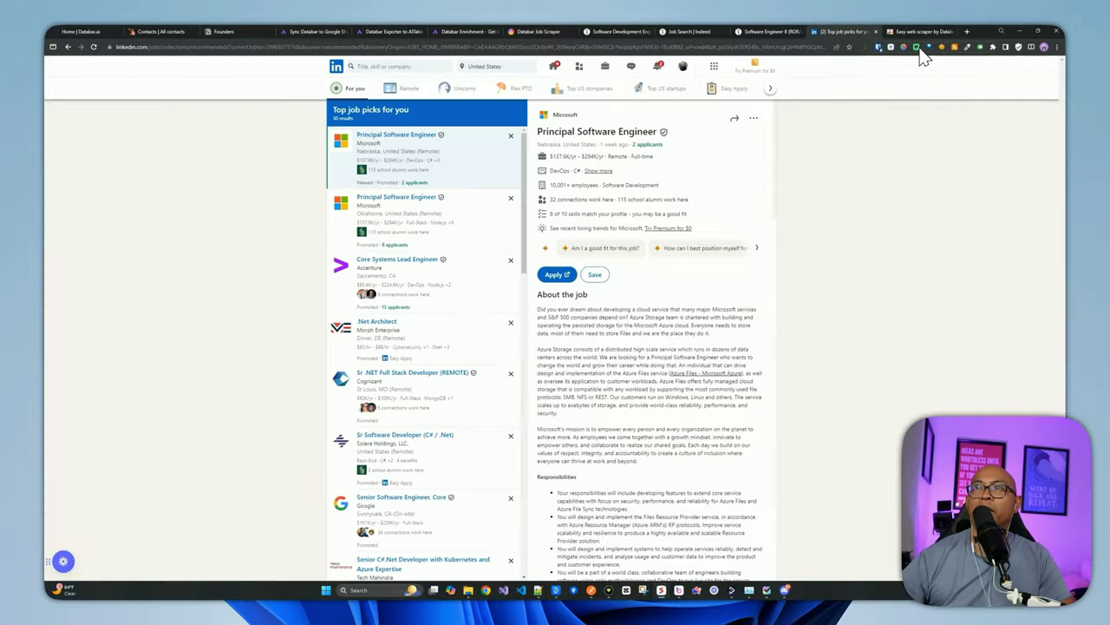
pyautogui.click(850, 82)
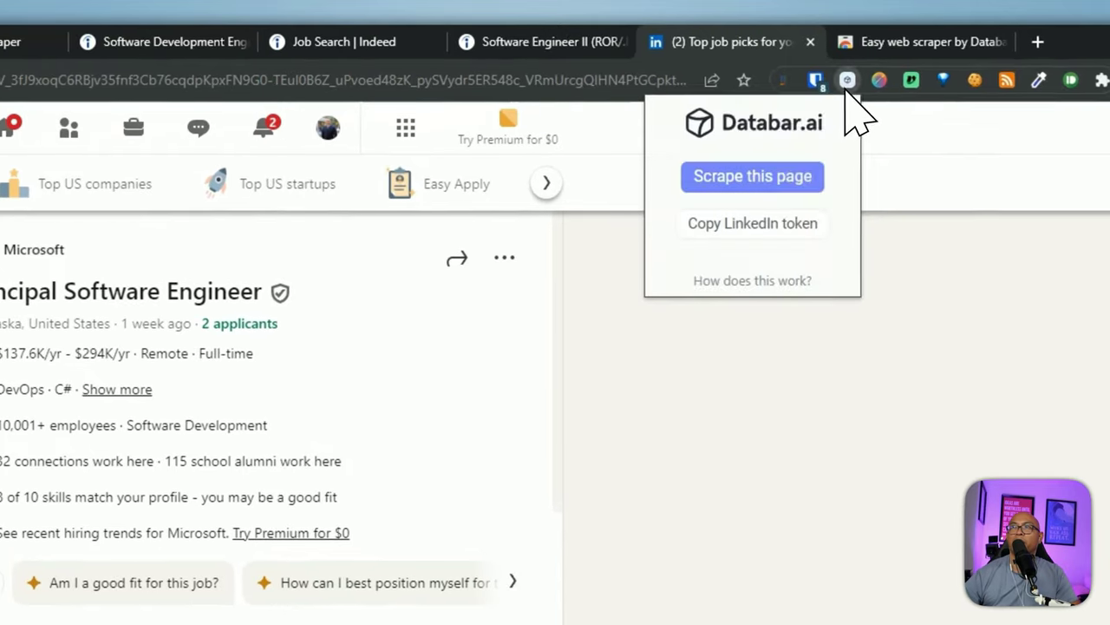
pyautogui.click(763, 176)
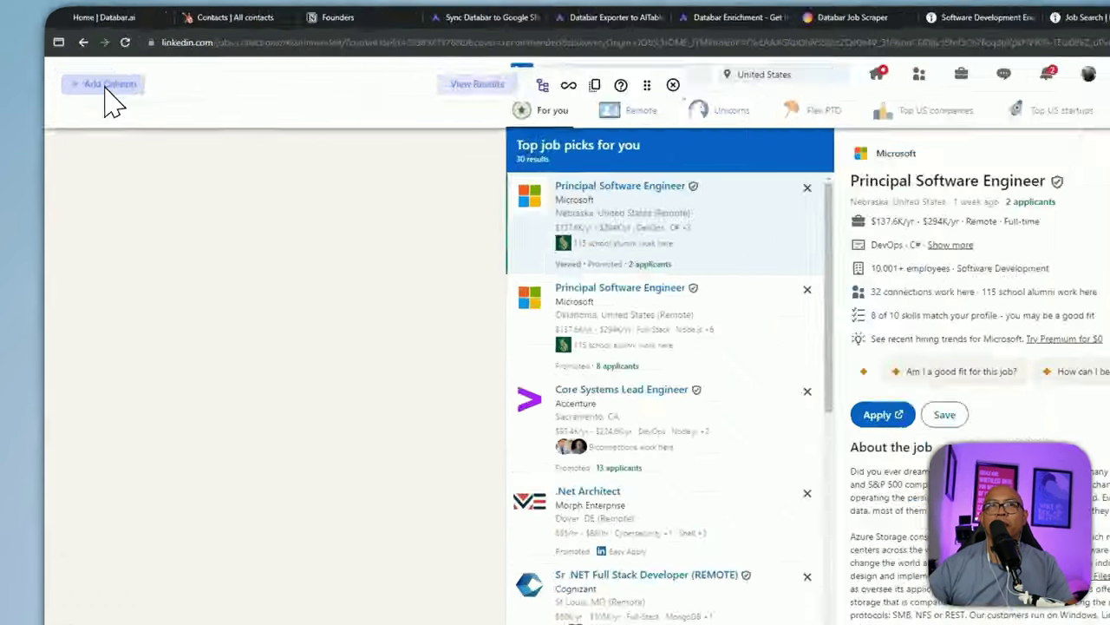
pyautogui.click(81, 73)
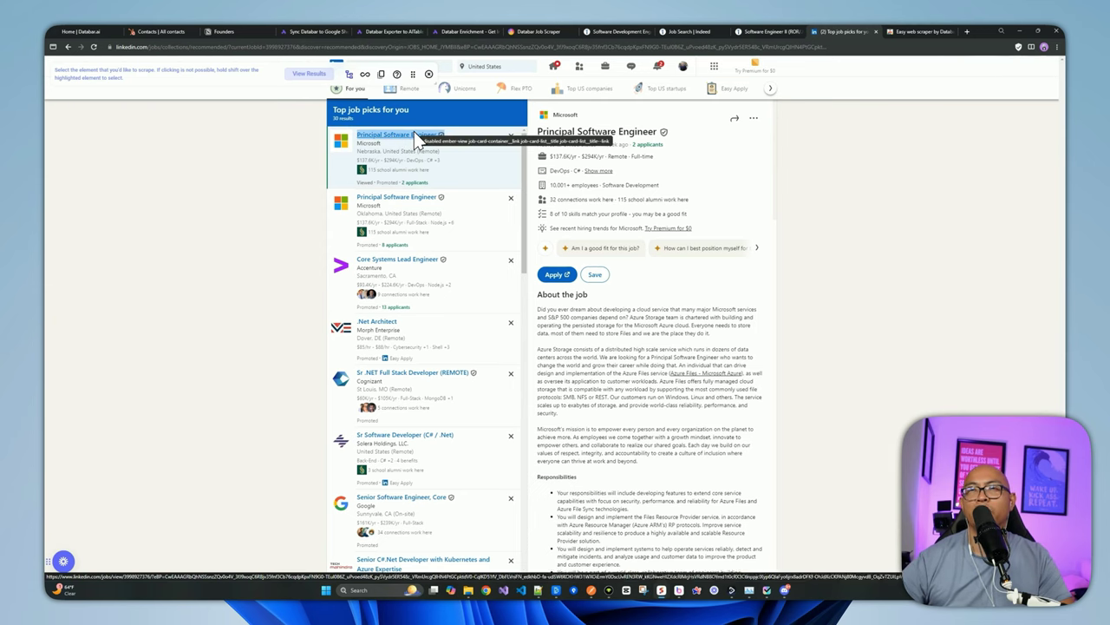
pyautogui.click(414, 132)
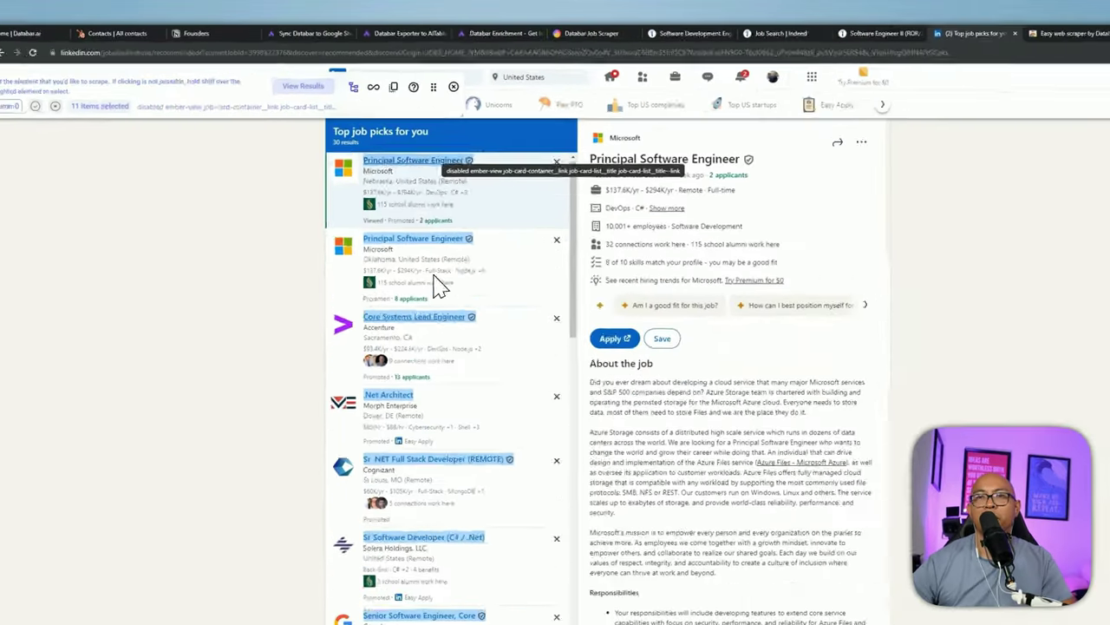
pyautogui.scroll(-10, 538, 300)
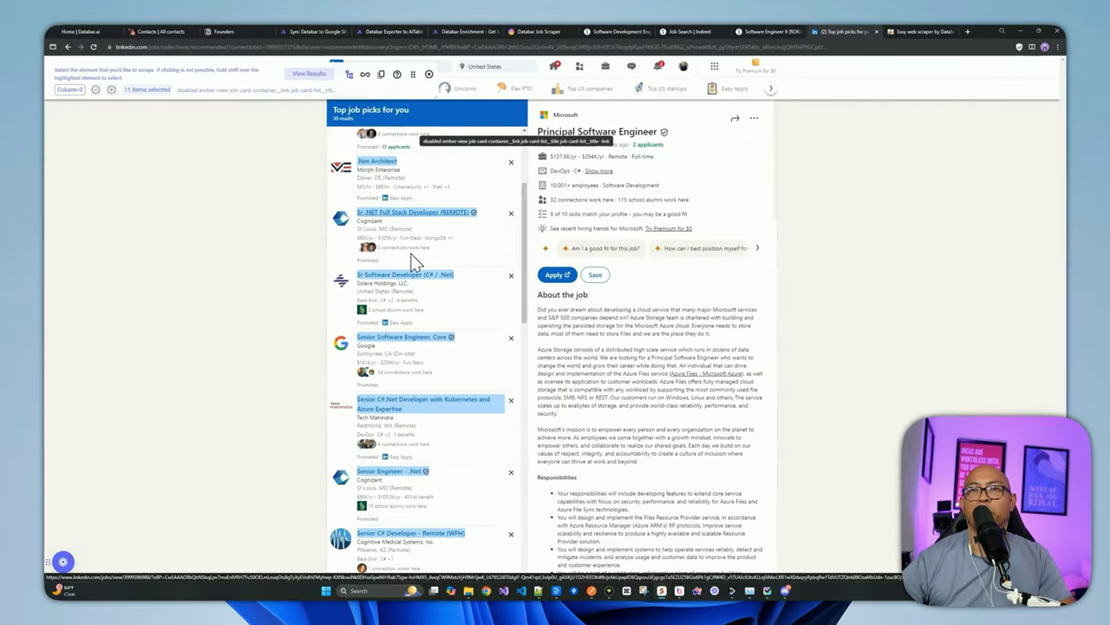
pyautogui.scroll(-3, 414, 313)
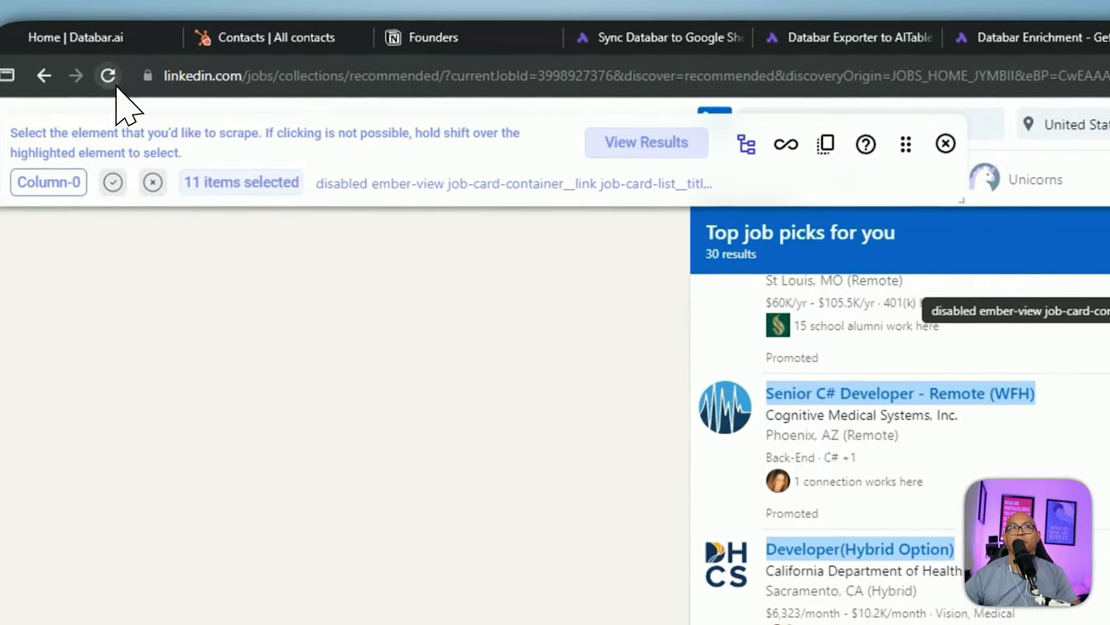
# Reload the LinkedIn jobs page and start a fresh Databar scrape.
pyautogui.click(93, 48)
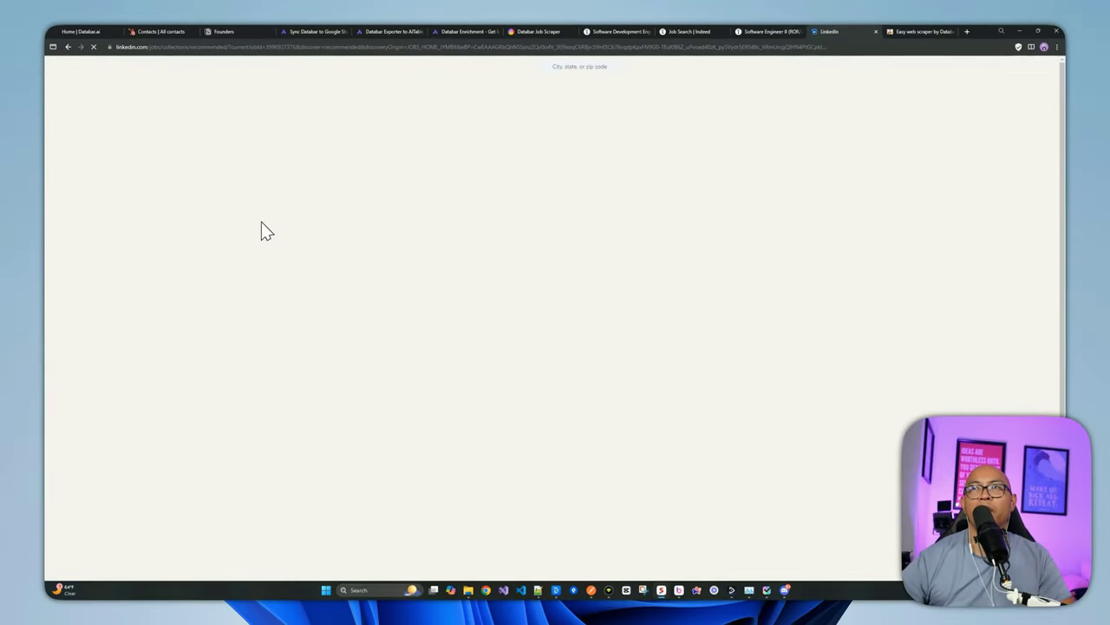
pyautogui.scroll(-3, 430, 266)
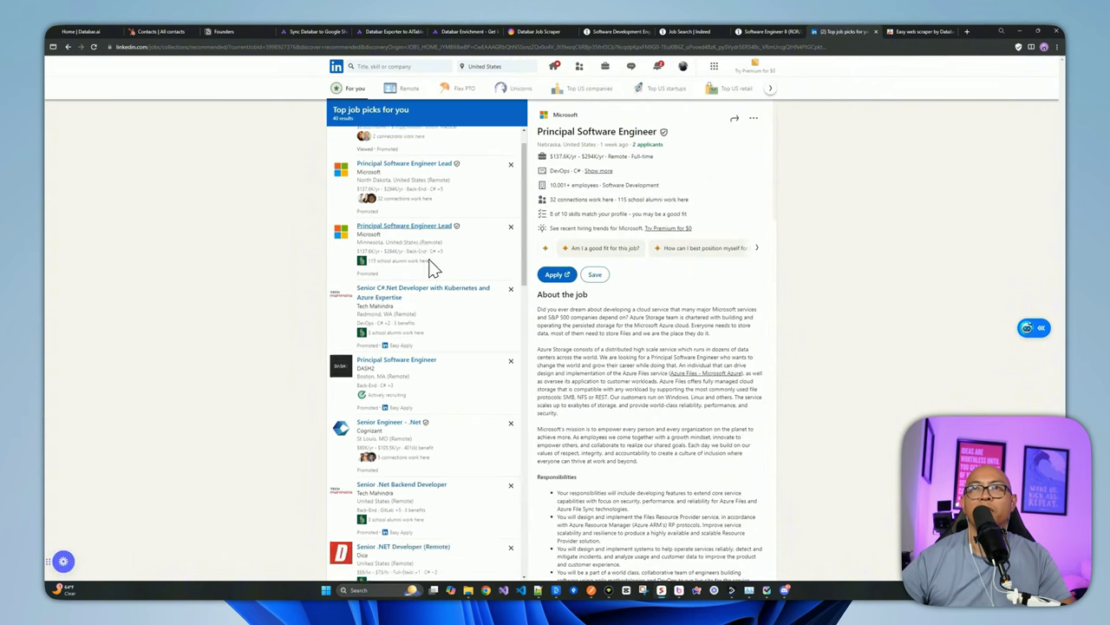
pyautogui.scroll(-15, 449, 267)
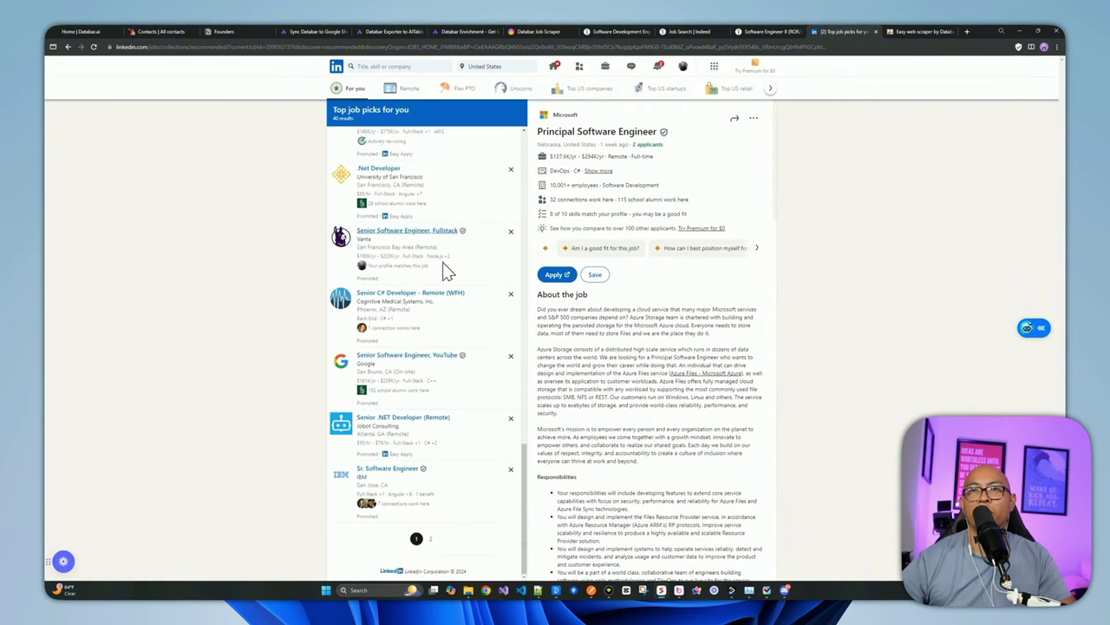
pyautogui.scroll(15, 443, 269)
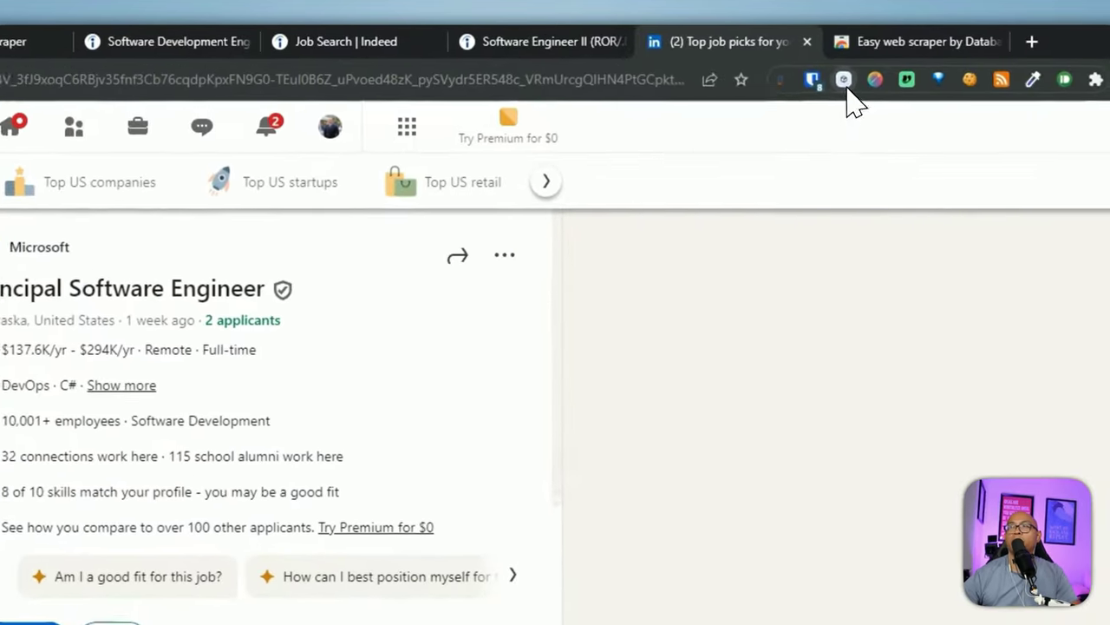
pyautogui.click(894, 50)
pyautogui.click(773, 184)
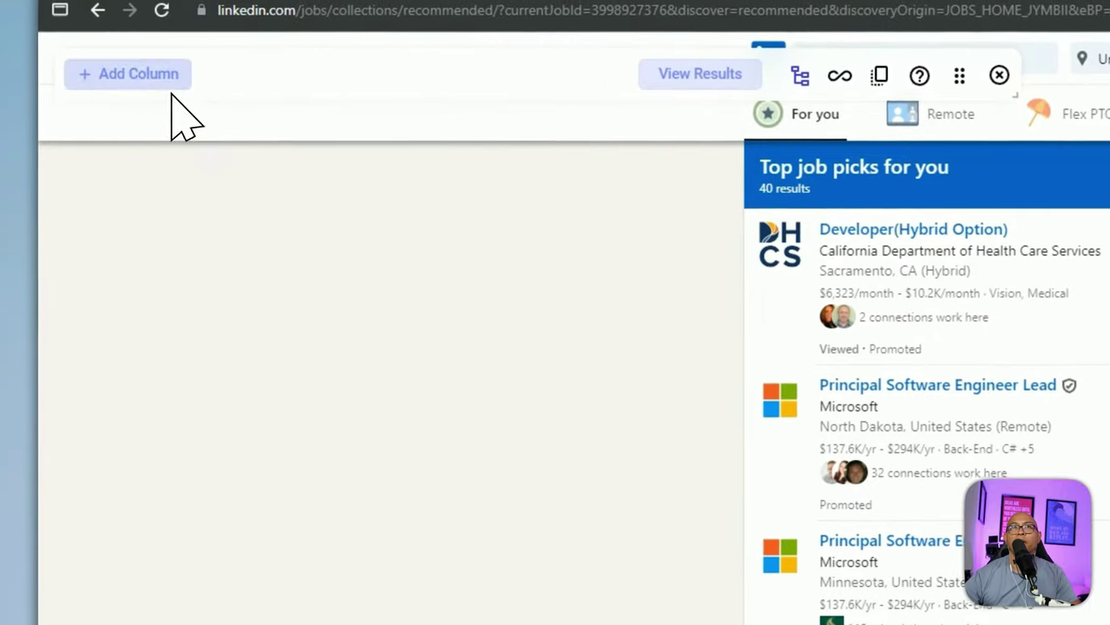
# Add a new column selecting all 24 job titles in the listings.
pyautogui.click(17, 25)
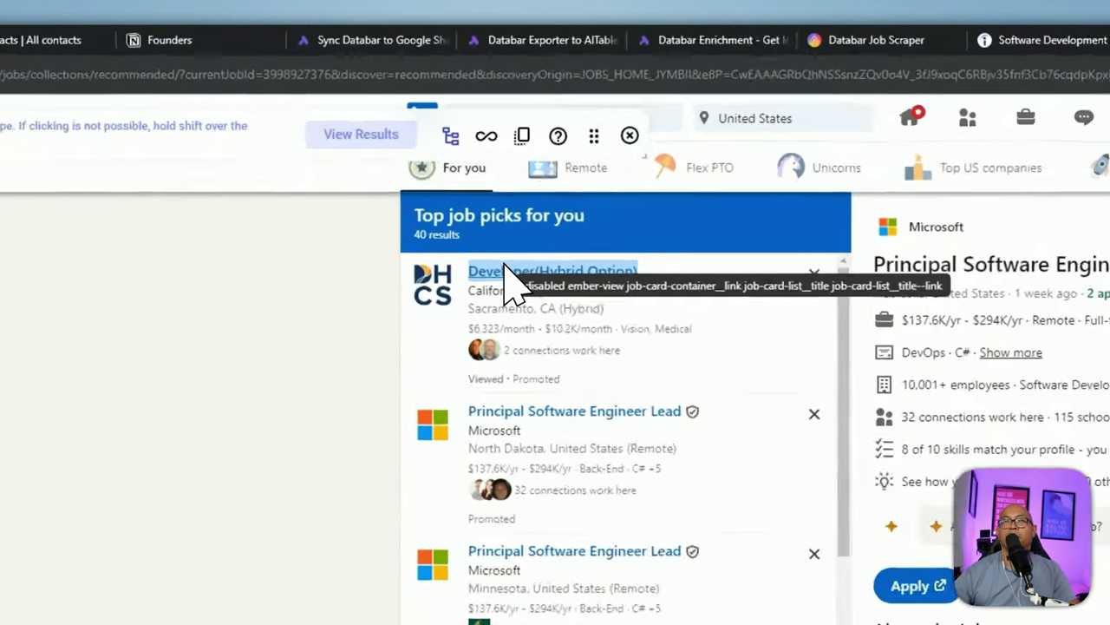
pyautogui.click(374, 139)
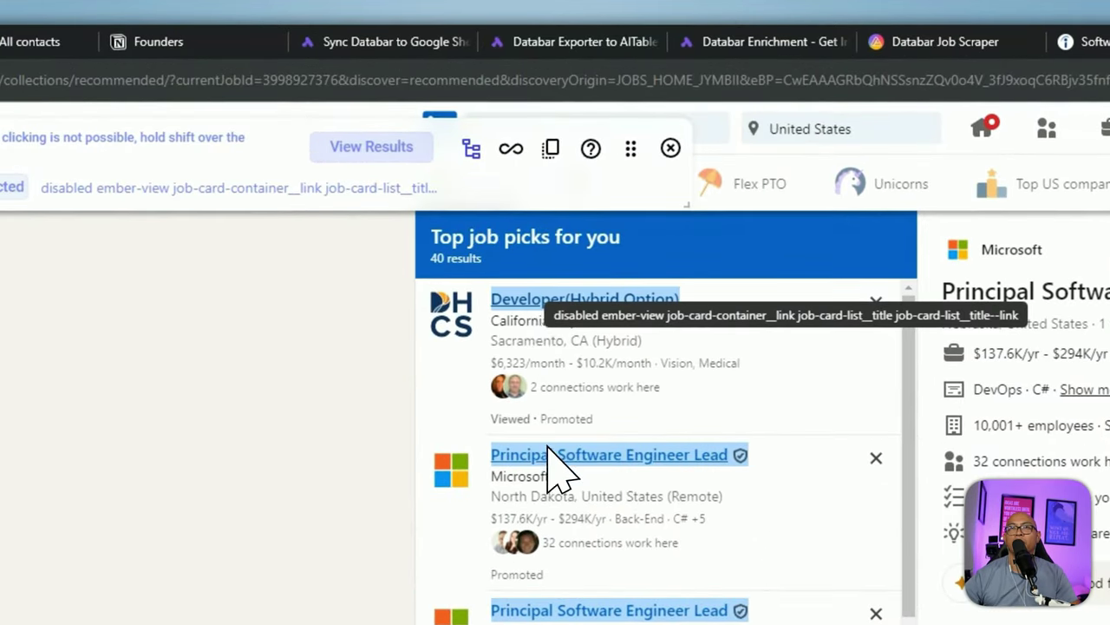
pyautogui.scroll(-3, 384, 231)
pyautogui.scroll(-10, 564, 542)
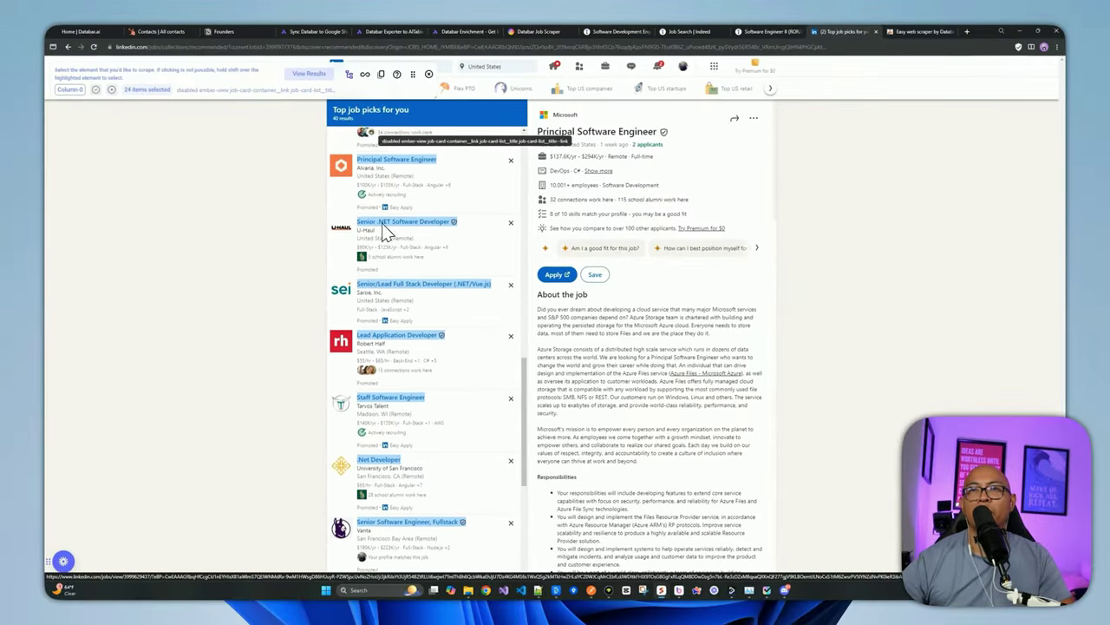
pyautogui.scroll(-5, 389, 244)
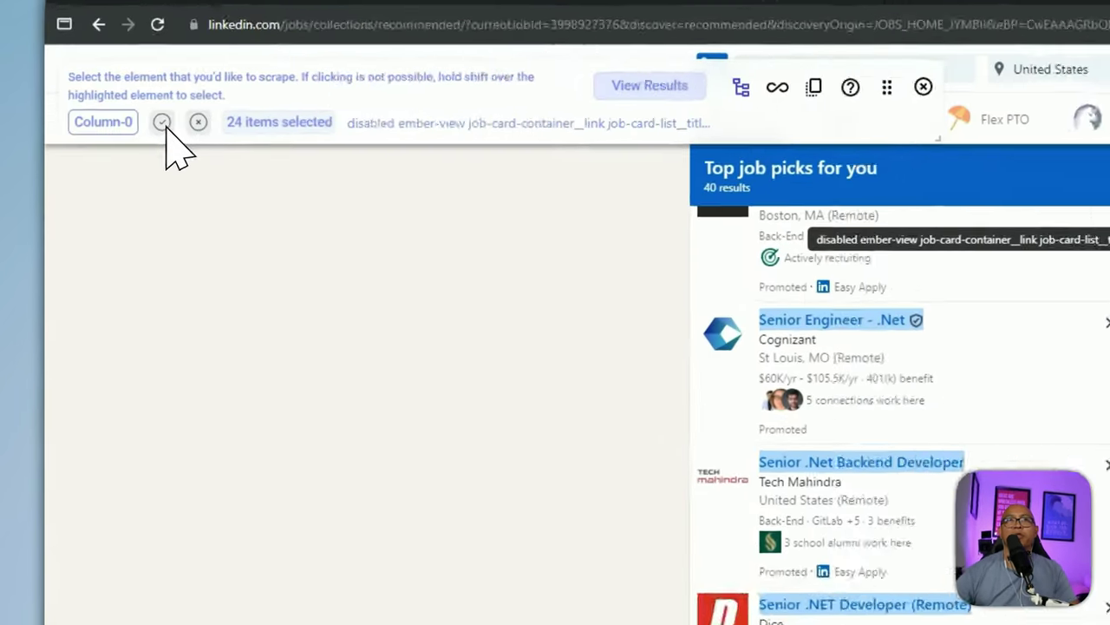
# Confirm the 24-title column, then add and confirm Column-1 with all 24 company names.
pyautogui.click(96, 89)
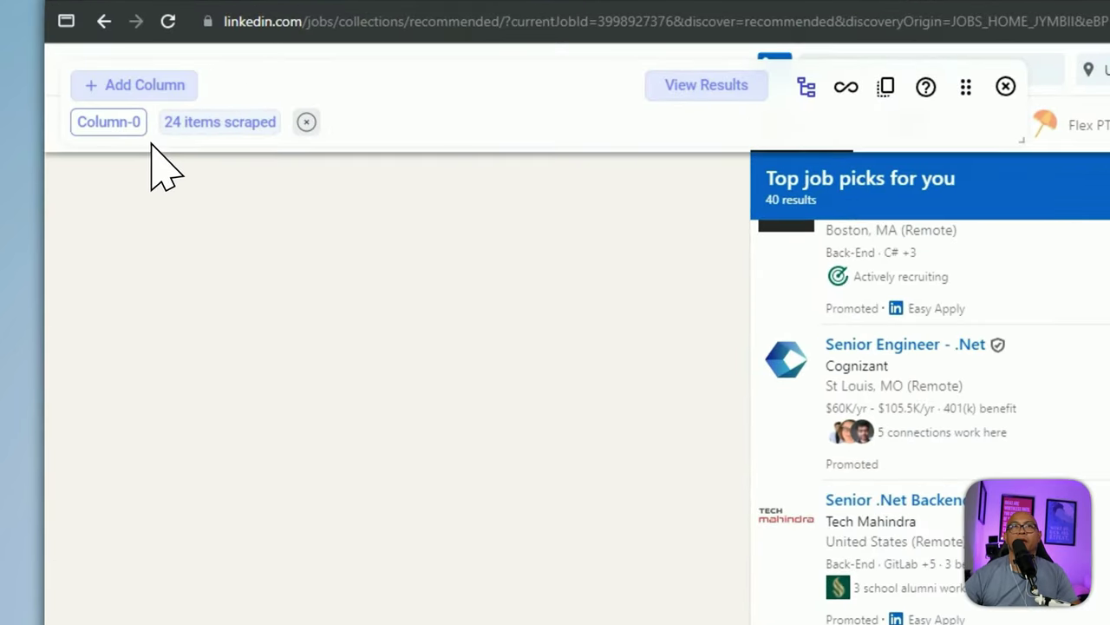
pyautogui.click(135, 84)
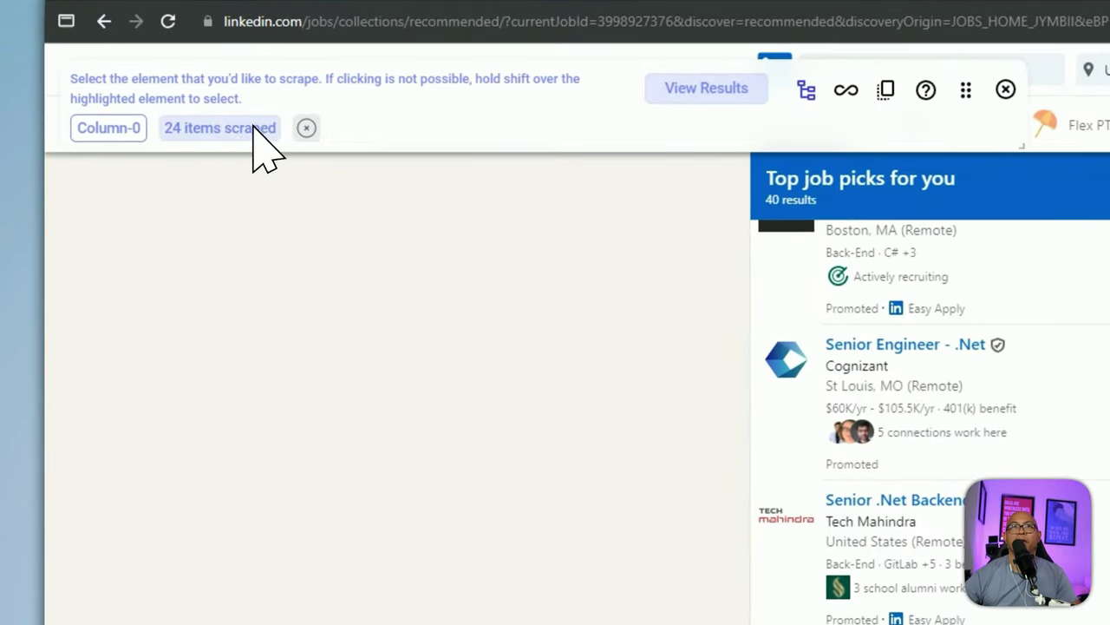
pyautogui.scroll(2, 906, 419)
pyautogui.scroll(2, 403, 217)
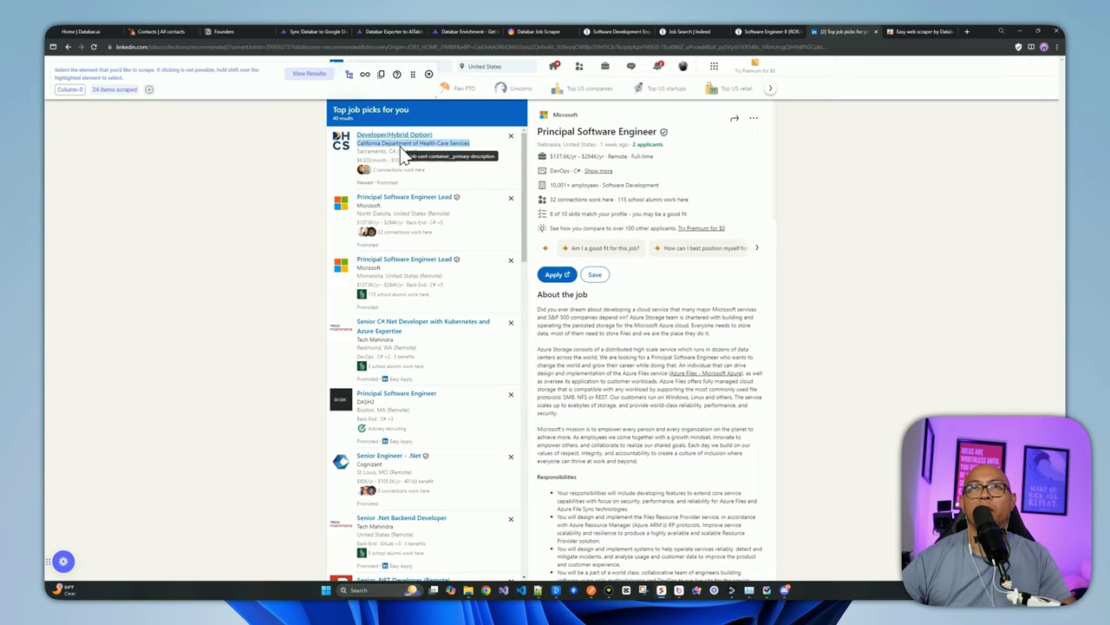
pyautogui.click(400, 146)
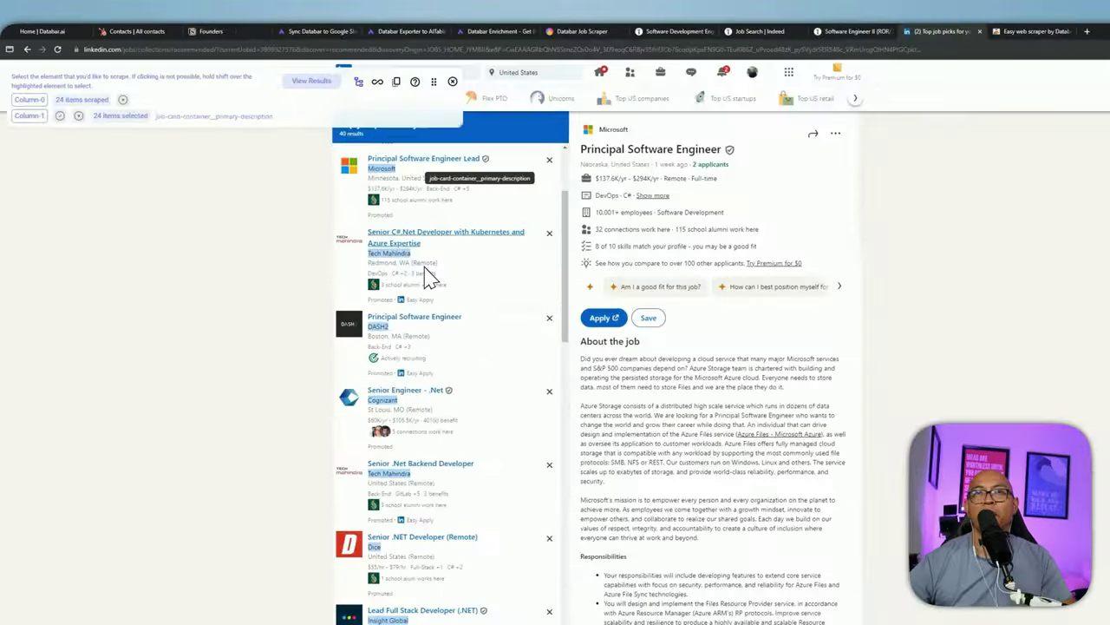
pyautogui.scroll(-5, 573, 520)
pyautogui.scroll(-10, 406, 251)
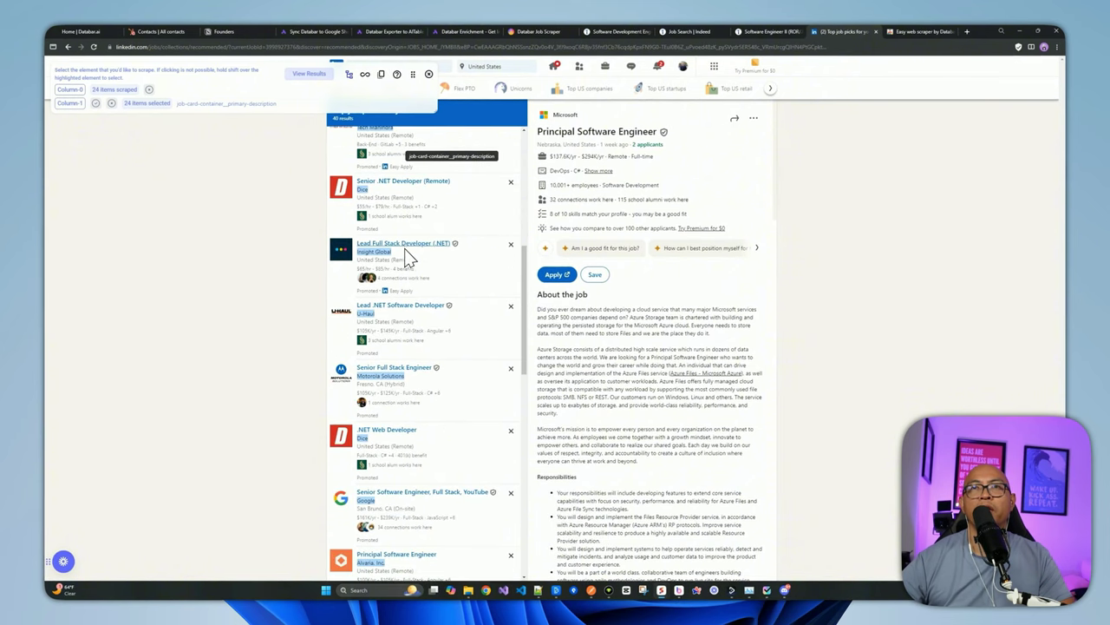
pyautogui.scroll(10, 408, 260)
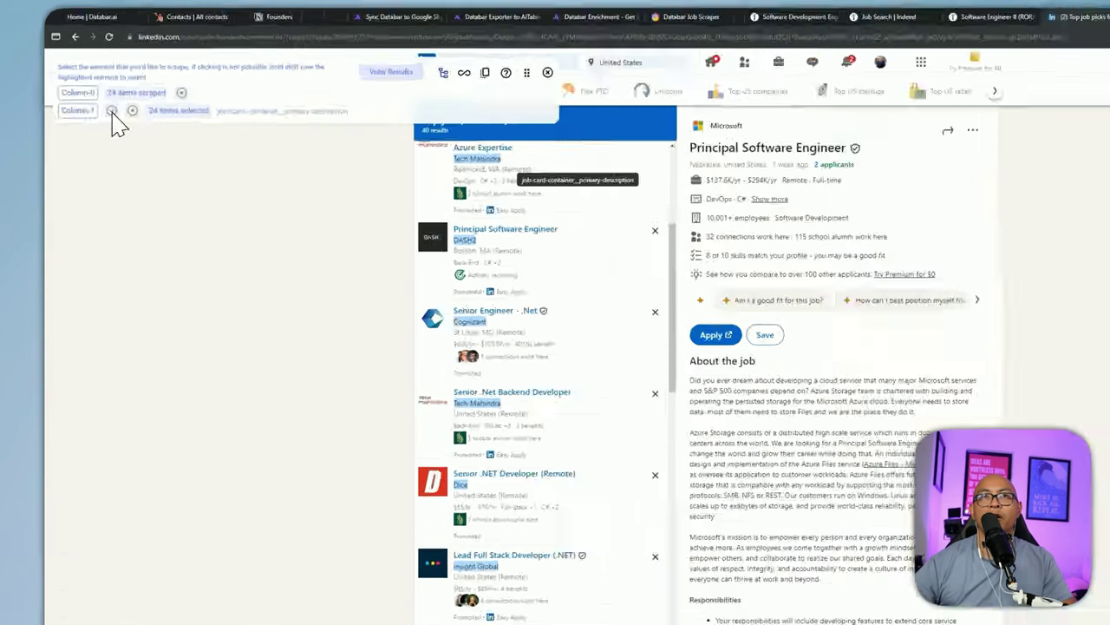
pyautogui.click(96, 103)
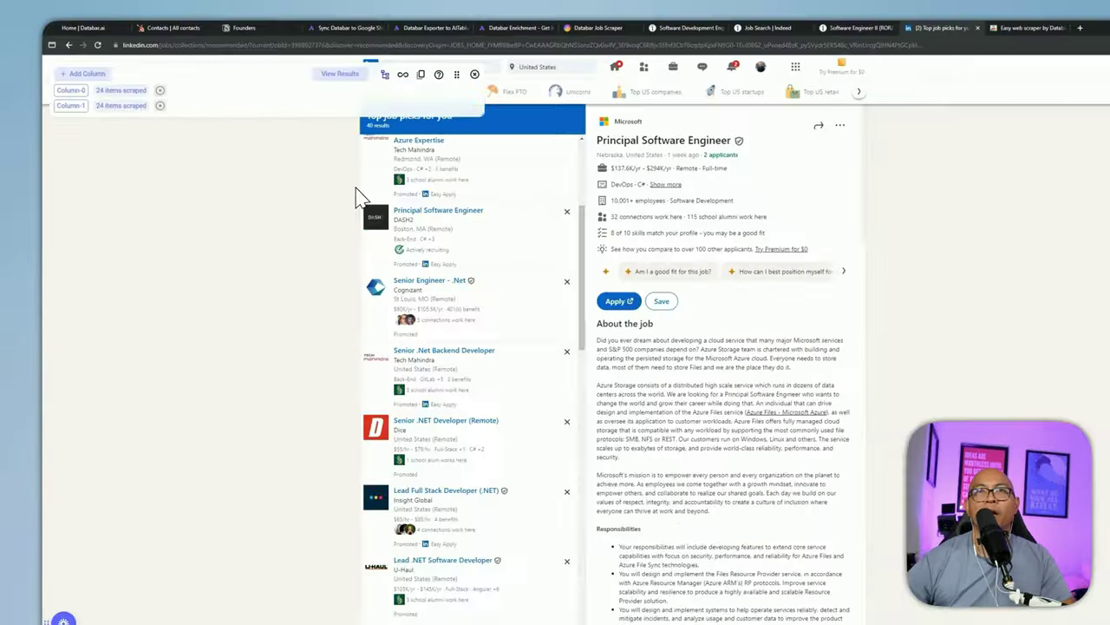
# Rename Column-0 to jobPosition and Column-1 to company.
pyautogui.scroll(1, 1080, 524)
pyautogui.click(72, 87)
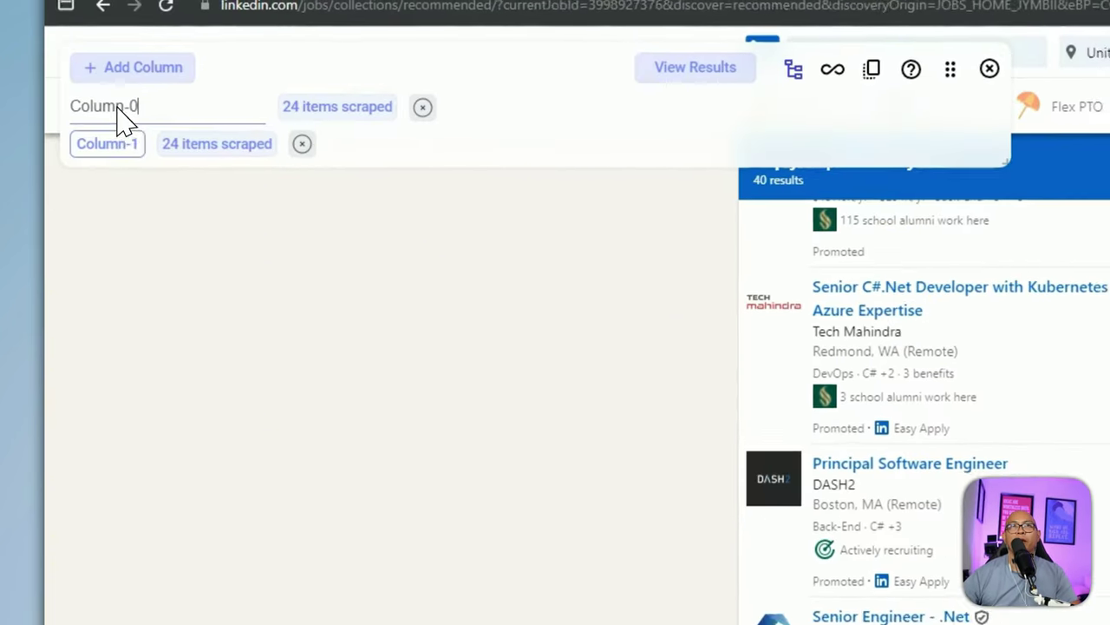
pyautogui.click(78, 87)
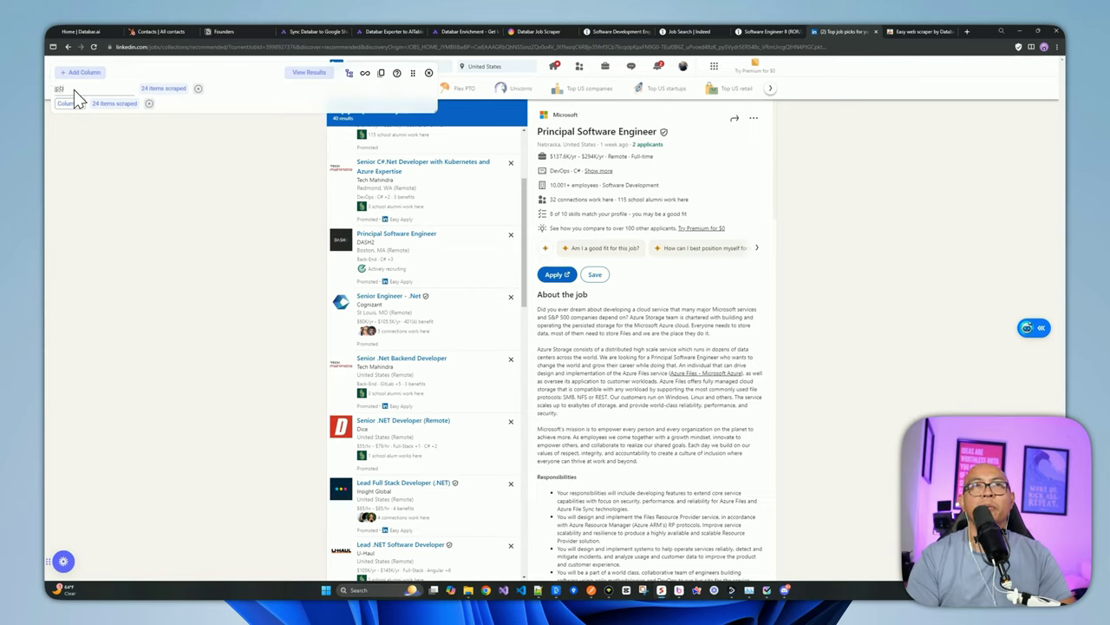
pyautogui.write('jobP')
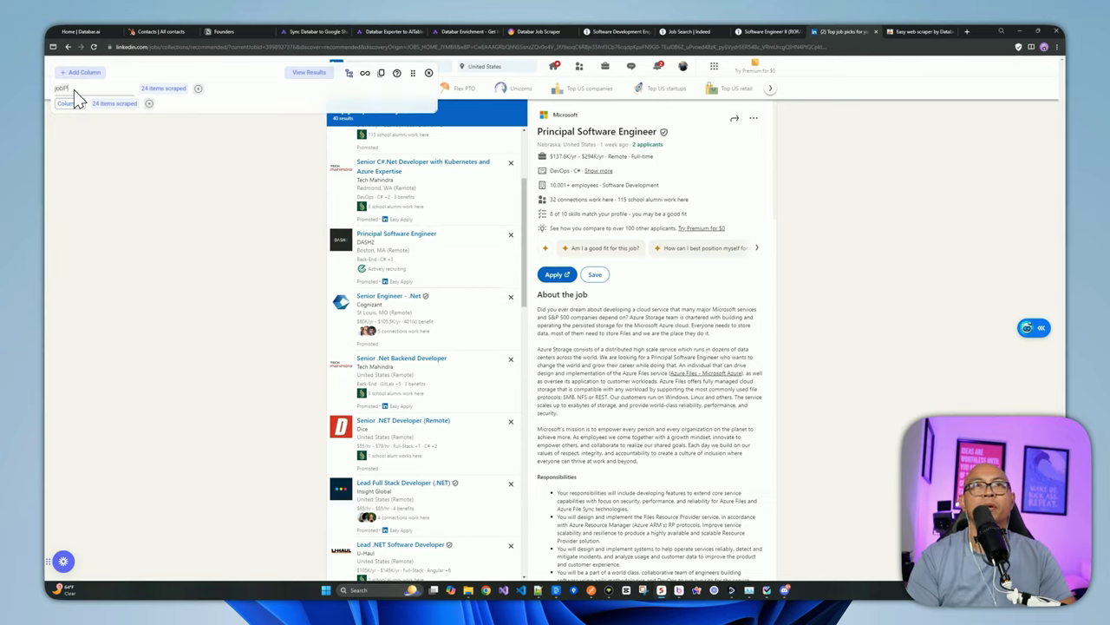
pyautogui.write('osition')
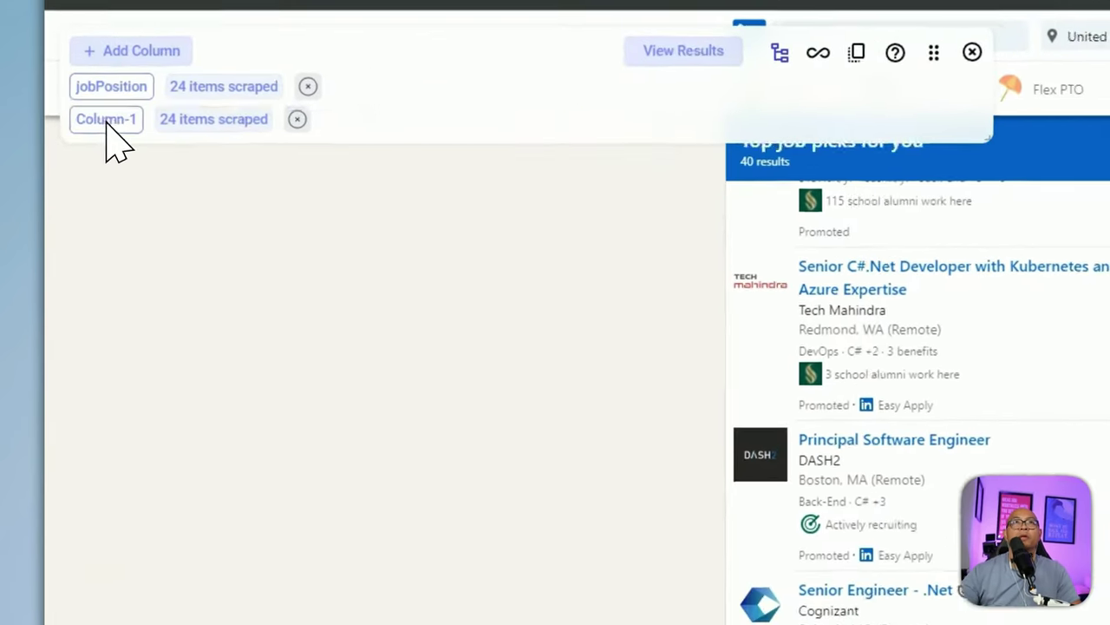
pyautogui.click(69, 105)
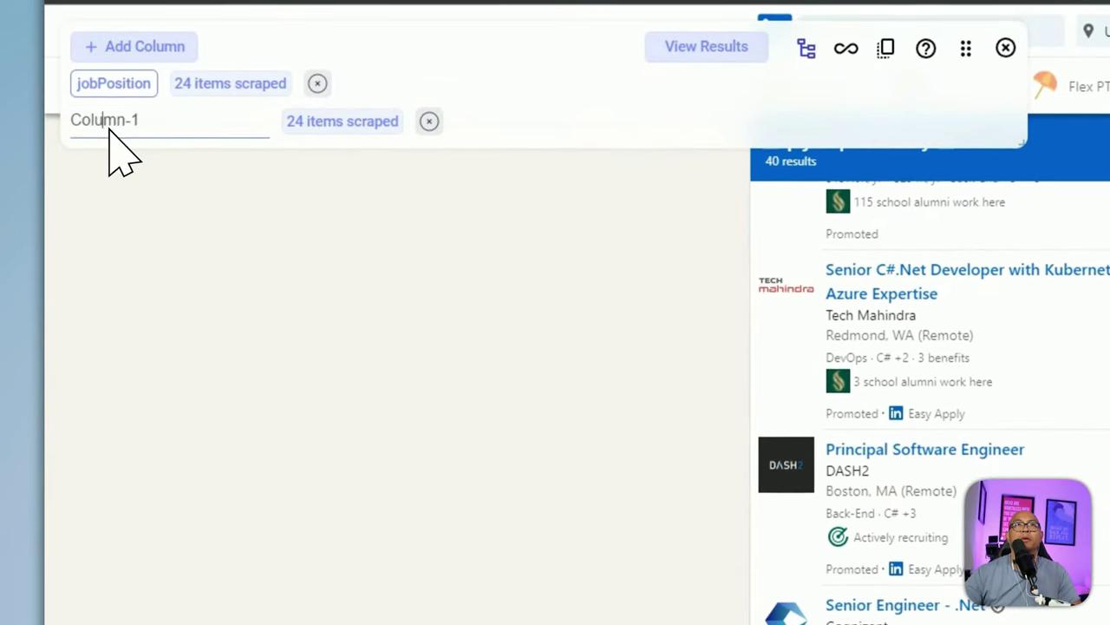
pyautogui.doubleClick(69, 107)
pyautogui.write('company')
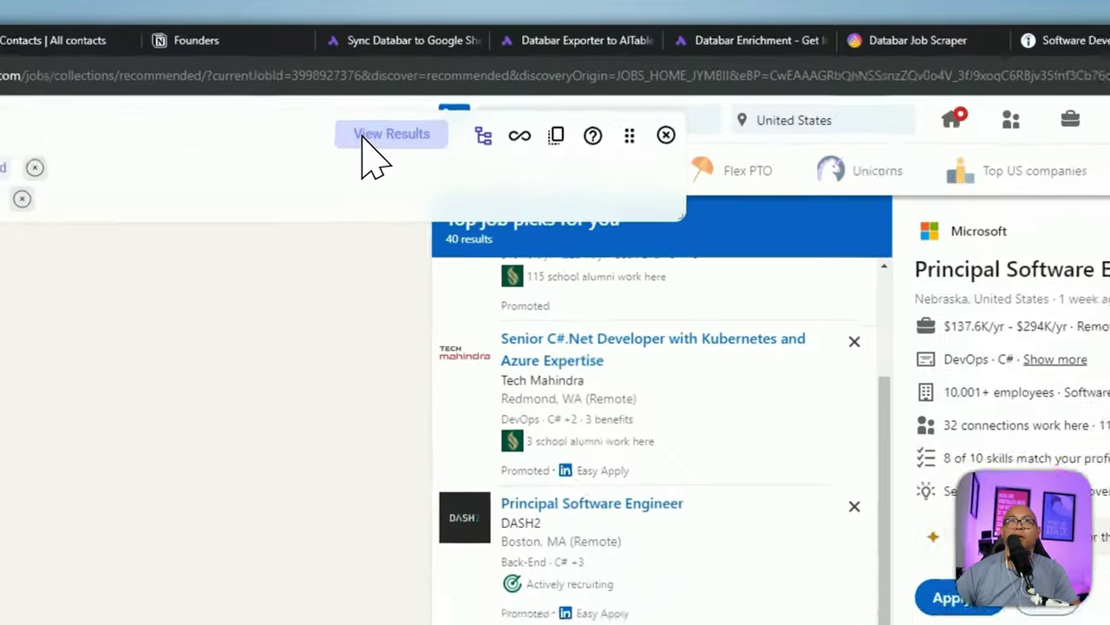
# Preview the 24-row, 2-column scrape results and choose Send to Databar.
pyautogui.click(303, 74)
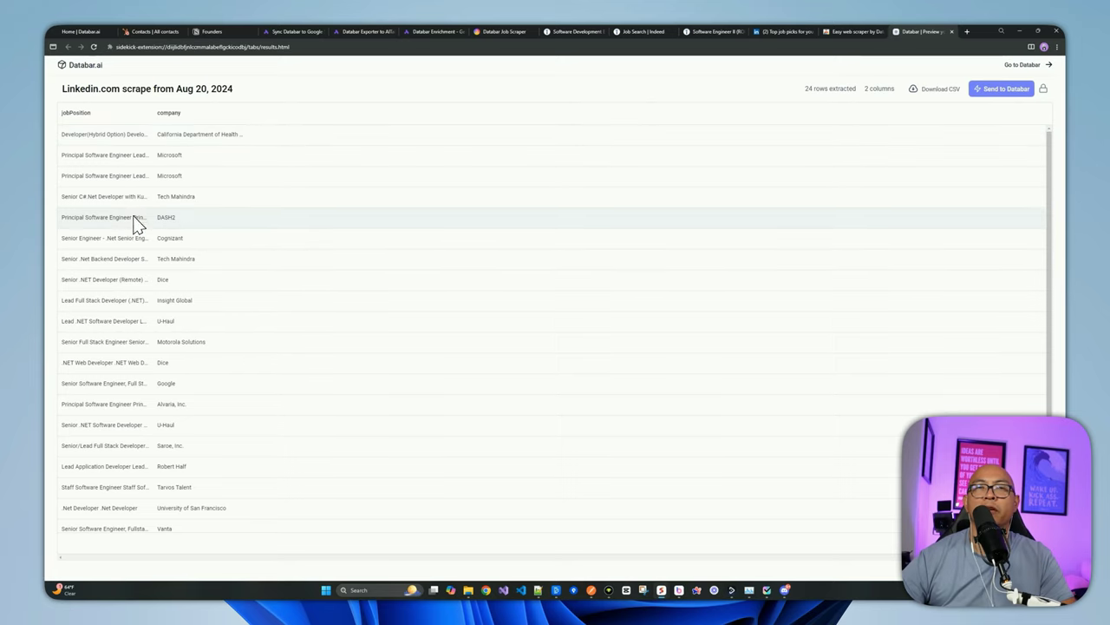
pyautogui.scroll(-2, 130, 186)
pyautogui.scroll(2, 174, 186)
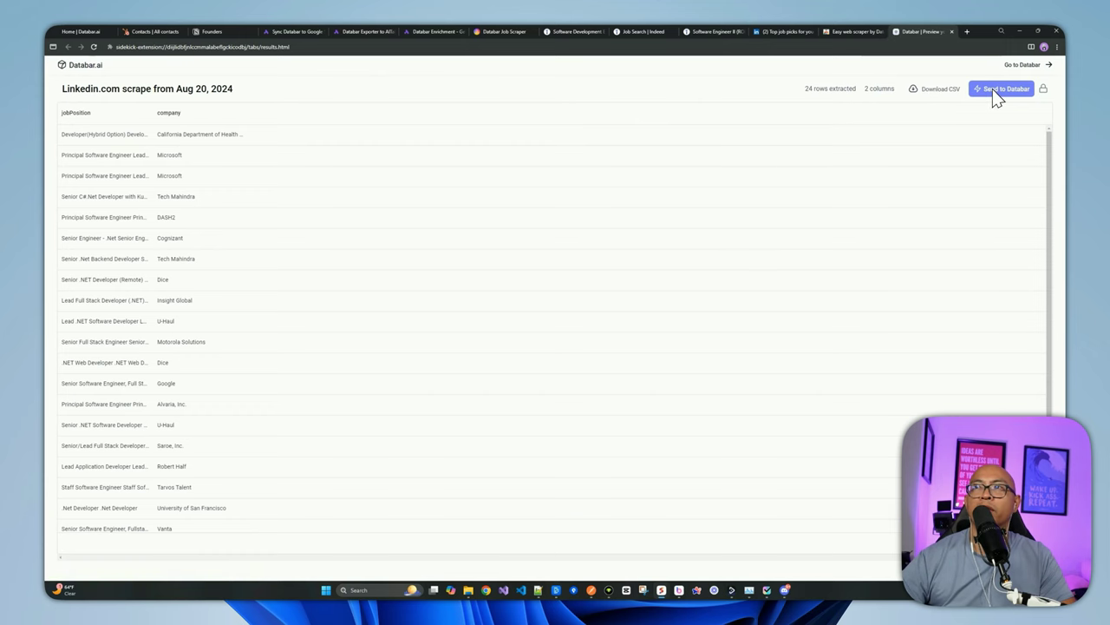
pyautogui.click(999, 89)
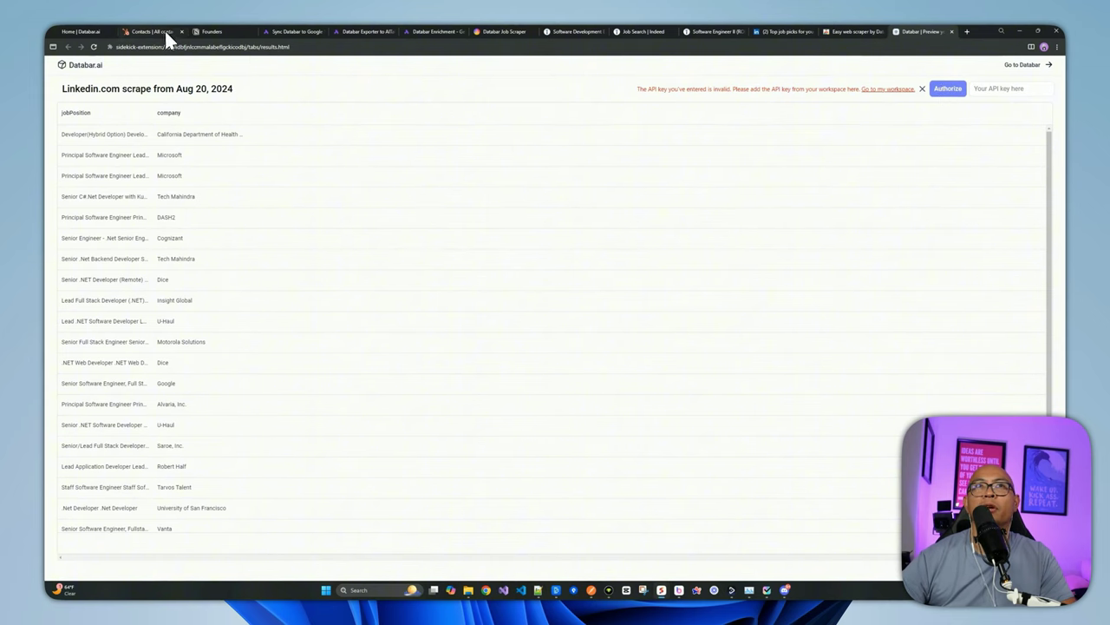
# Copy the workspace API key from Databar Integrations, authorize the extension, and send the rows to Databar.
pyautogui.click(82, 31)
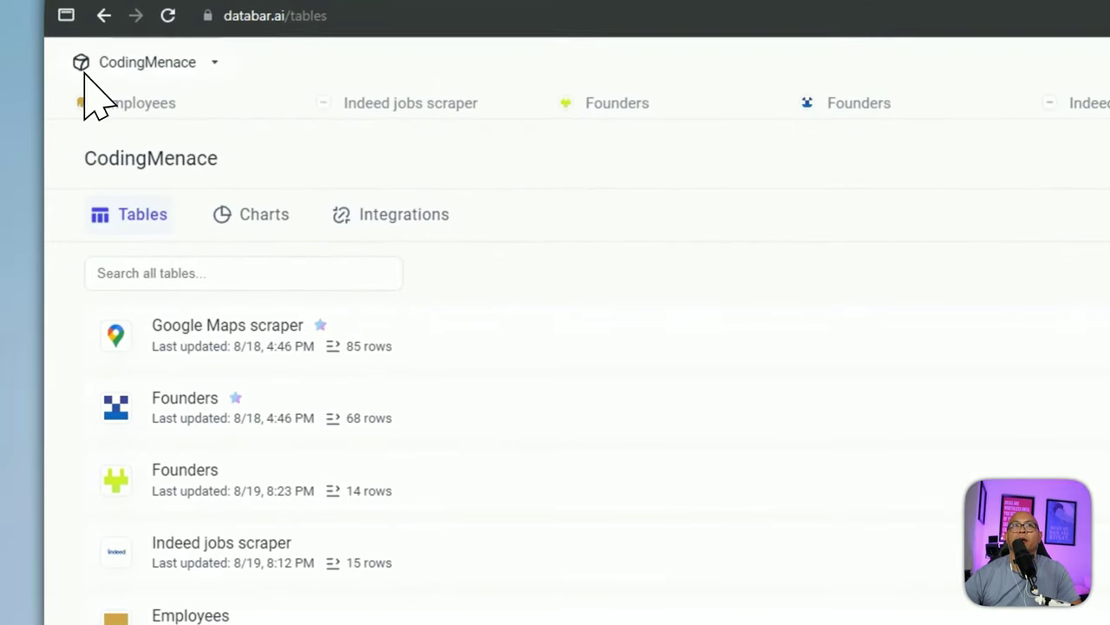
pyautogui.click(364, 217)
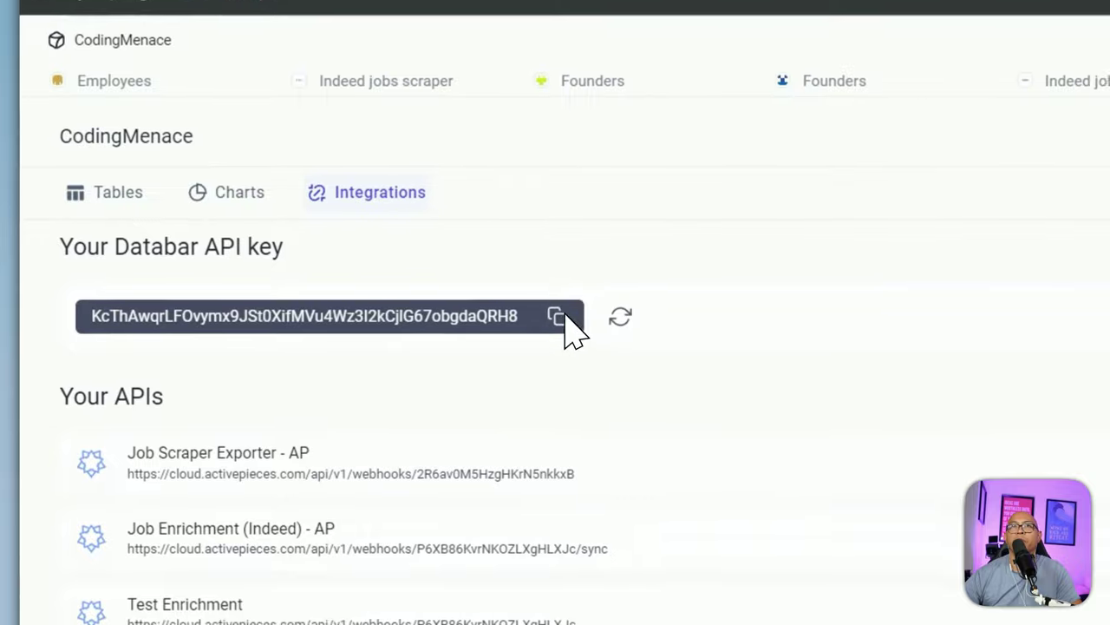
pyautogui.click(559, 317)
pyautogui.click(1041, 22)
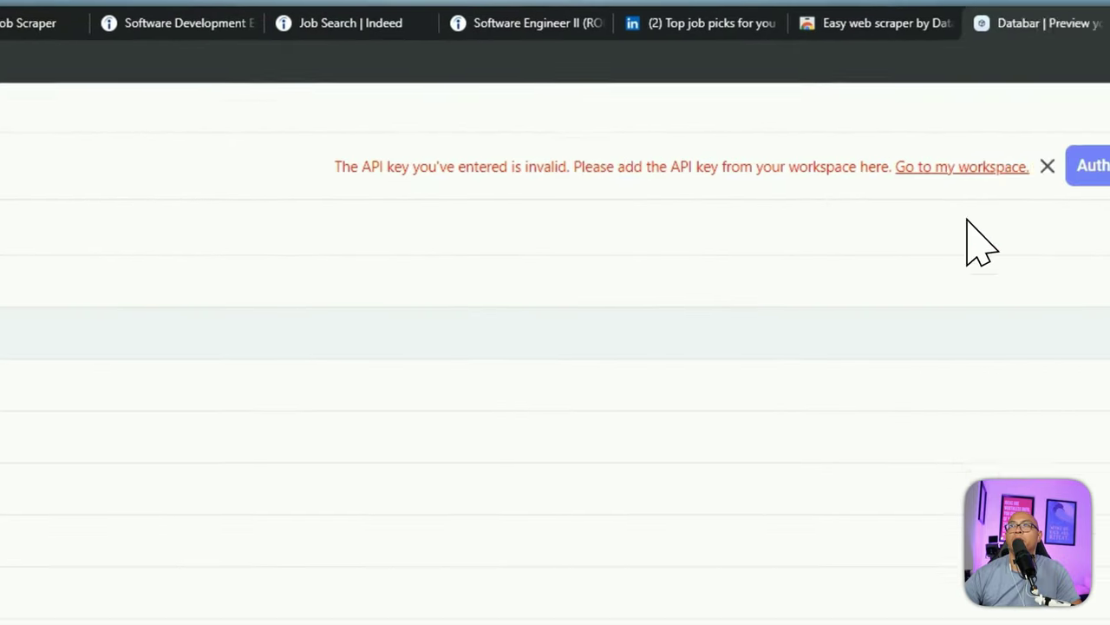
pyautogui.click(882, 111)
pyautogui.hotkey('ctrl', 'v')
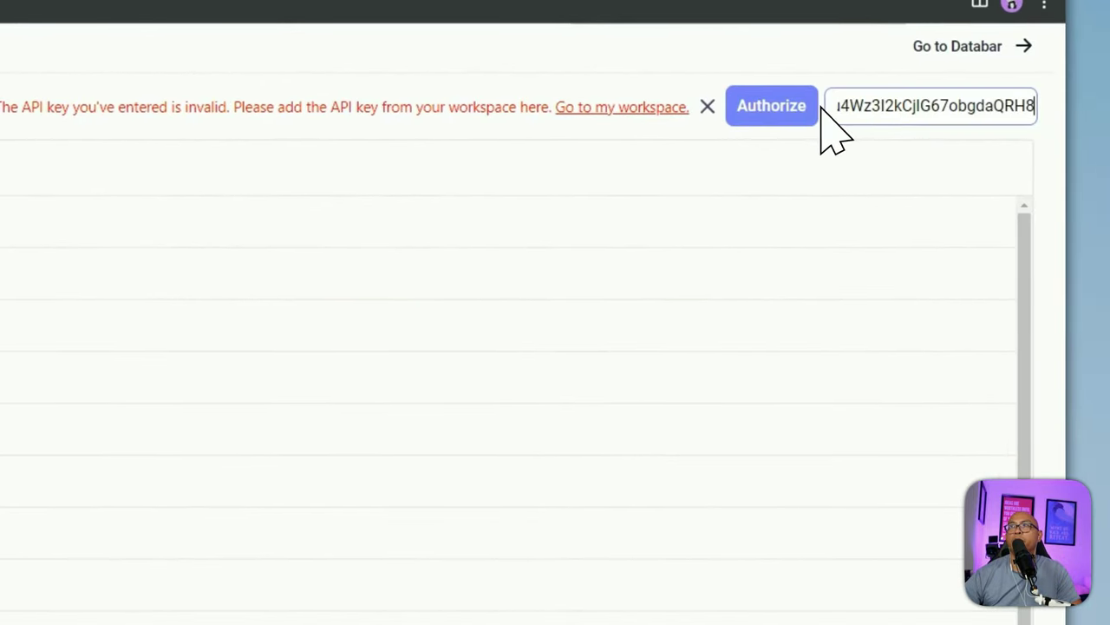
pyautogui.click(790, 111)
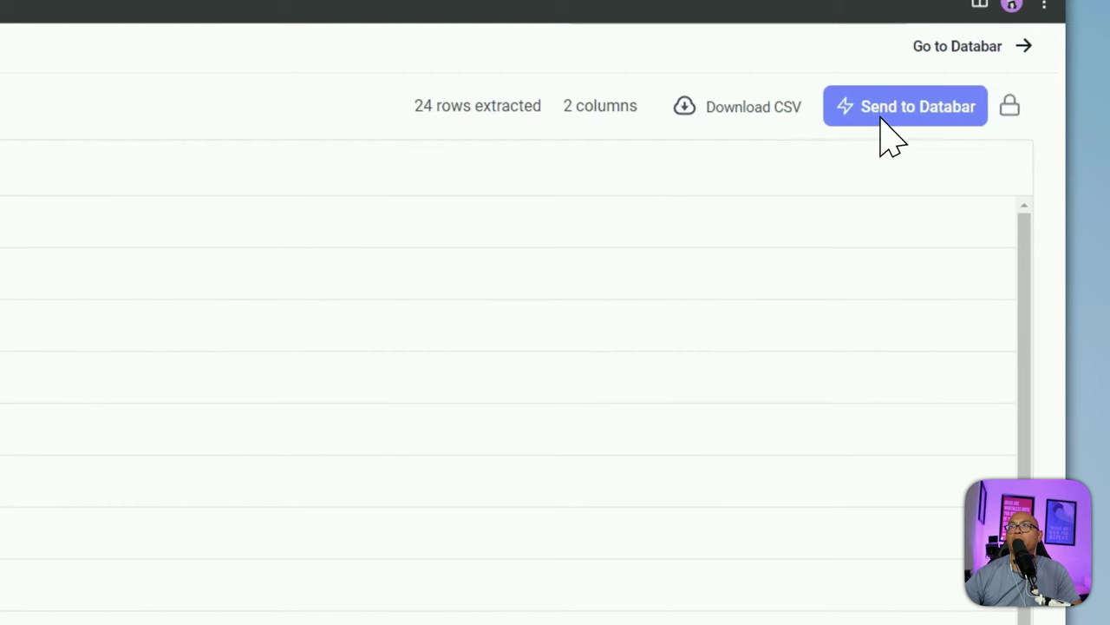
pyautogui.click(881, 117)
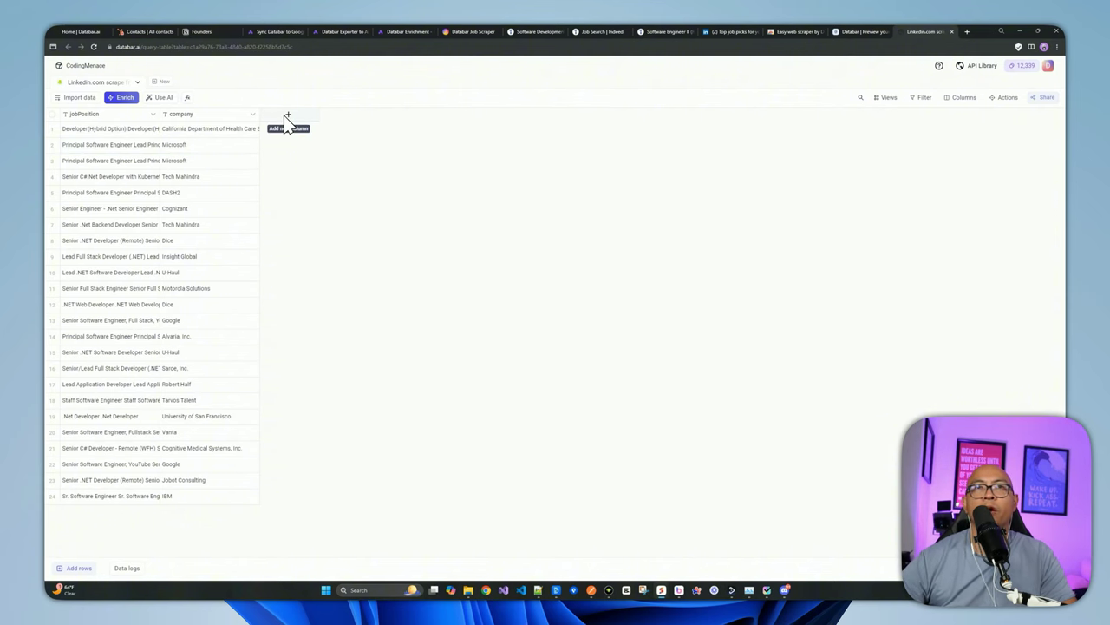
# Widen the jobPosition and company columns in the linkedin.com scraper table.
pyautogui.moveTo(161, 116); pyautogui.dragTo(245, 118)
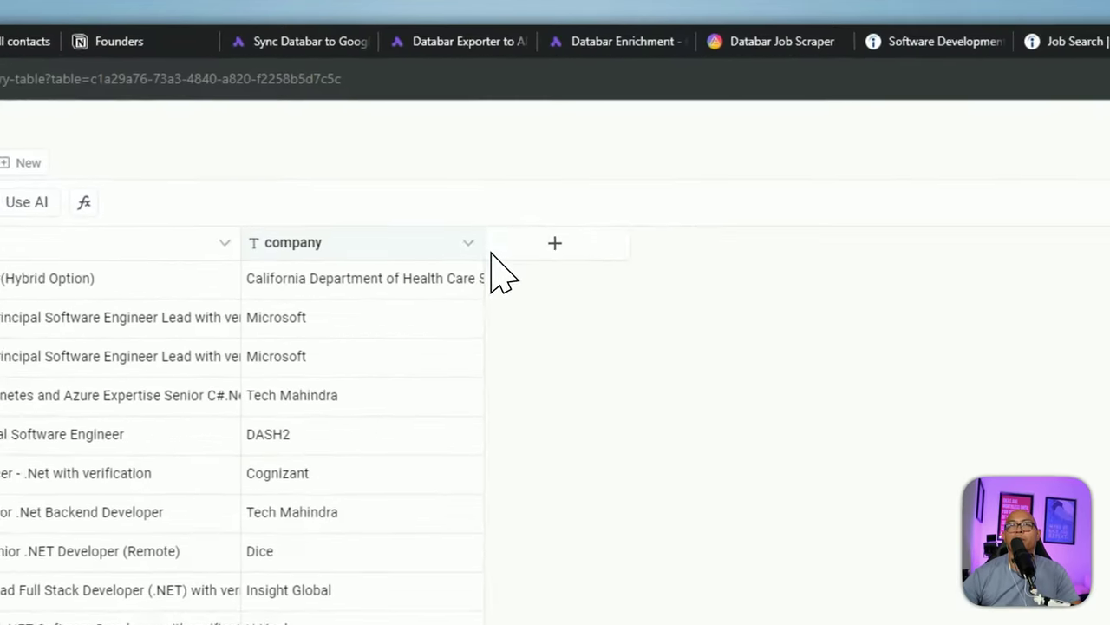
pyautogui.moveTo(359, 118); pyautogui.dragTo(387, 118)
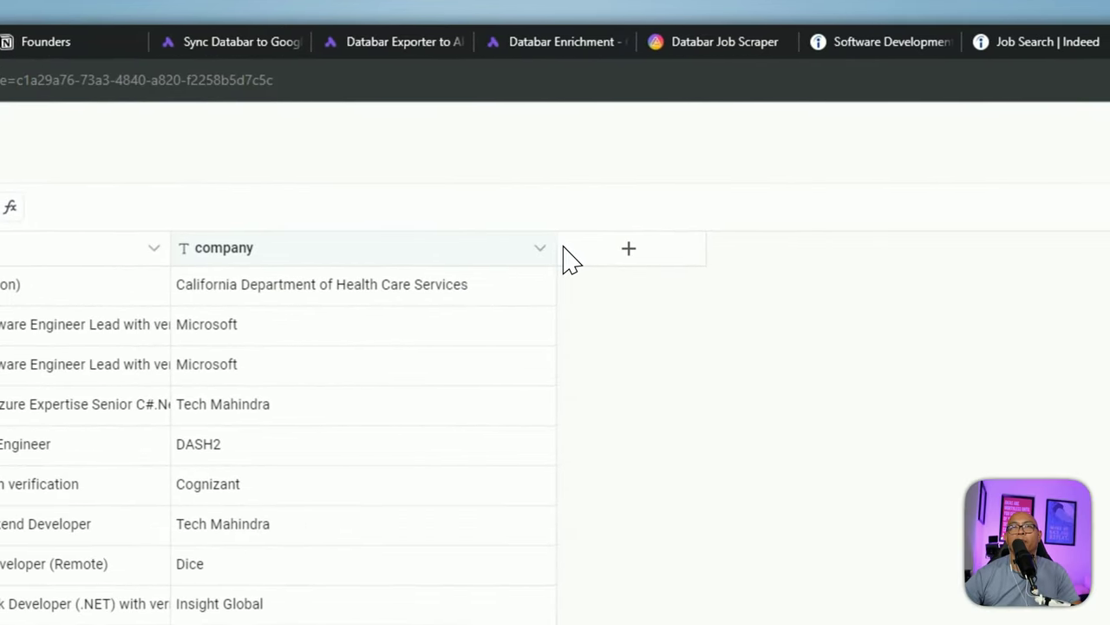